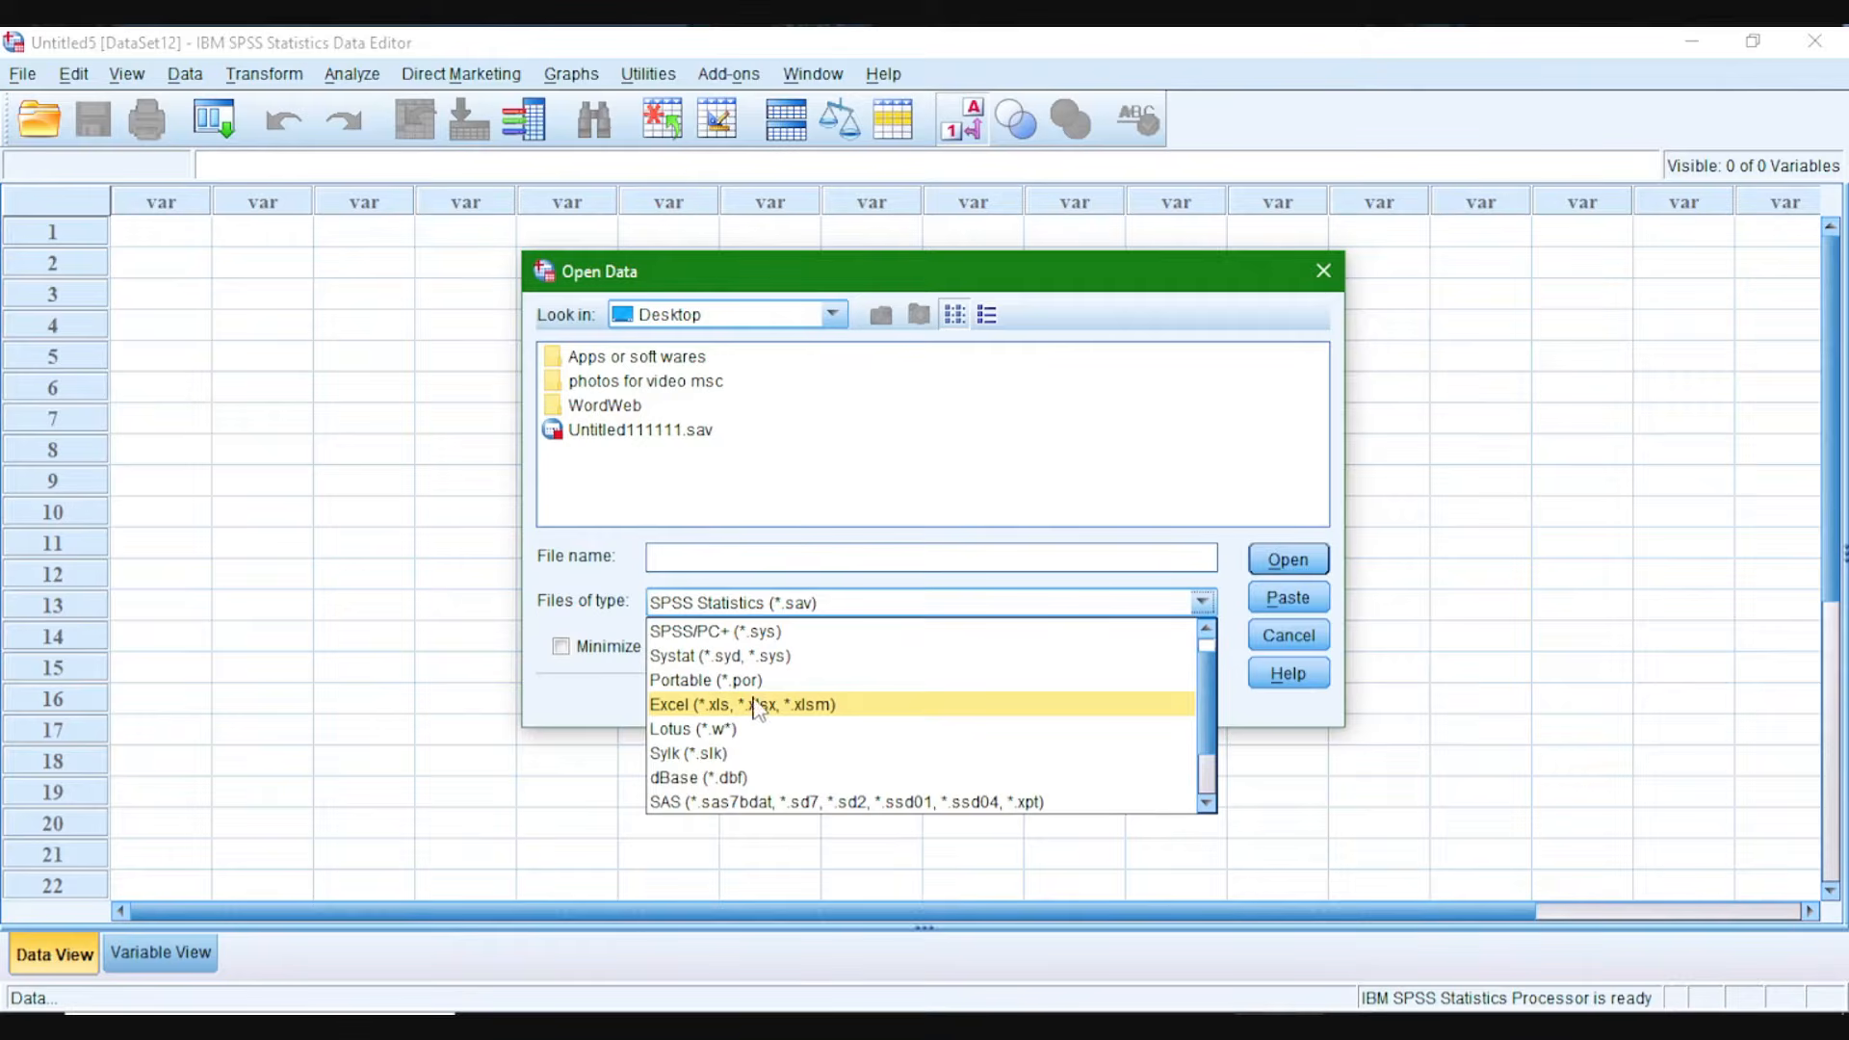
scroll(784, 720, "down", 1)
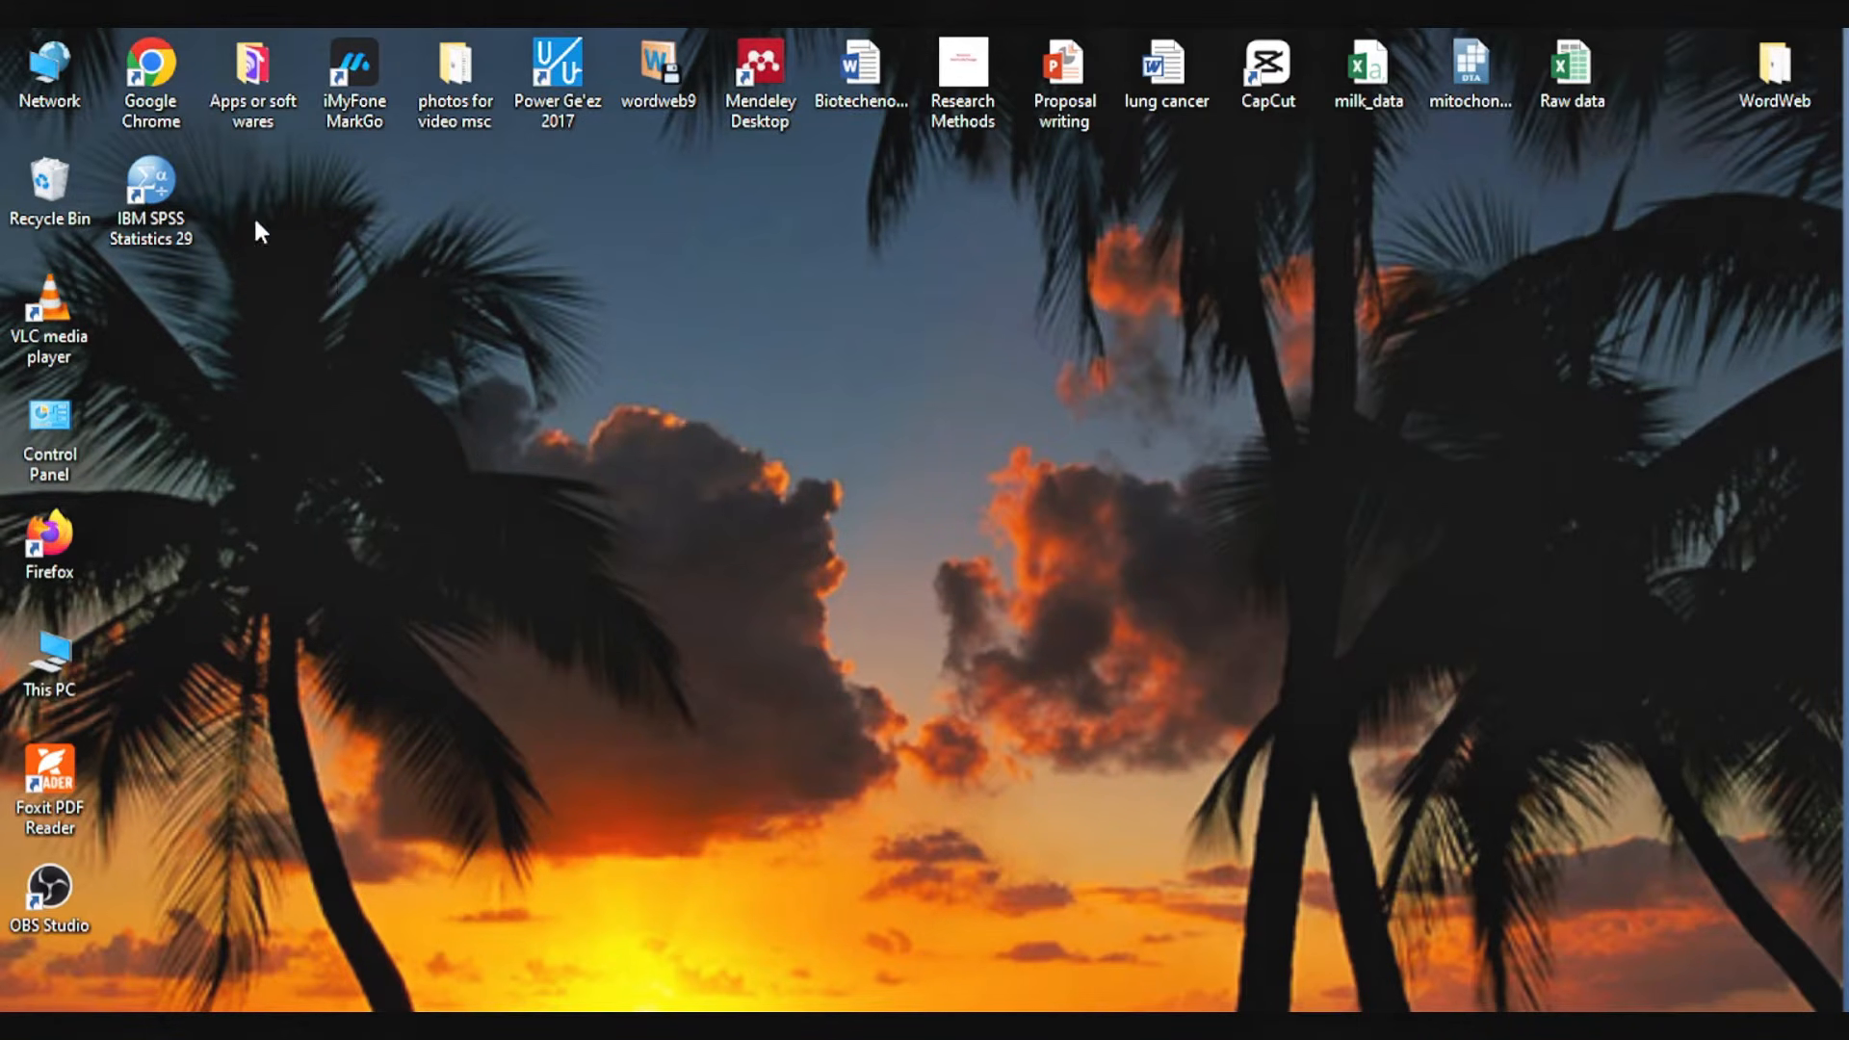
Launch IBM SPSS Statistics from the desktop and show the Variable View of the empty dataset.
double_click(151, 183)
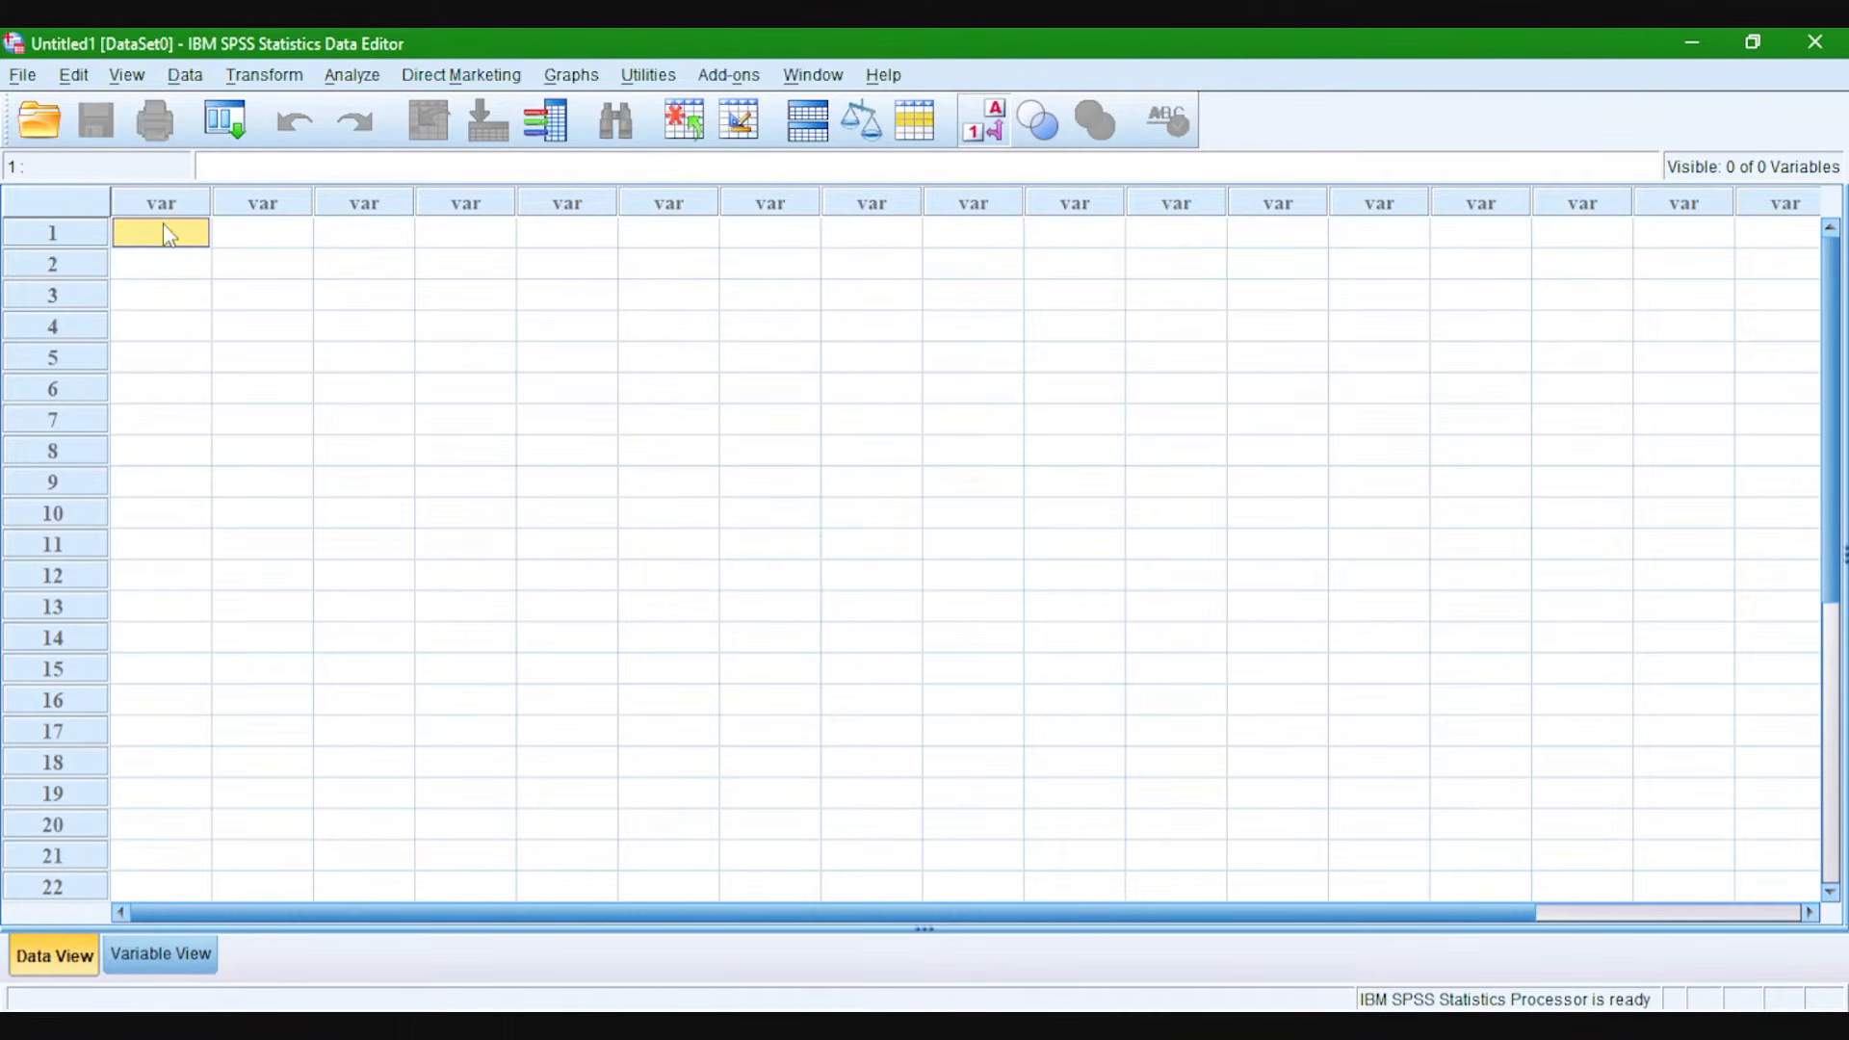
key("ctrl+t")
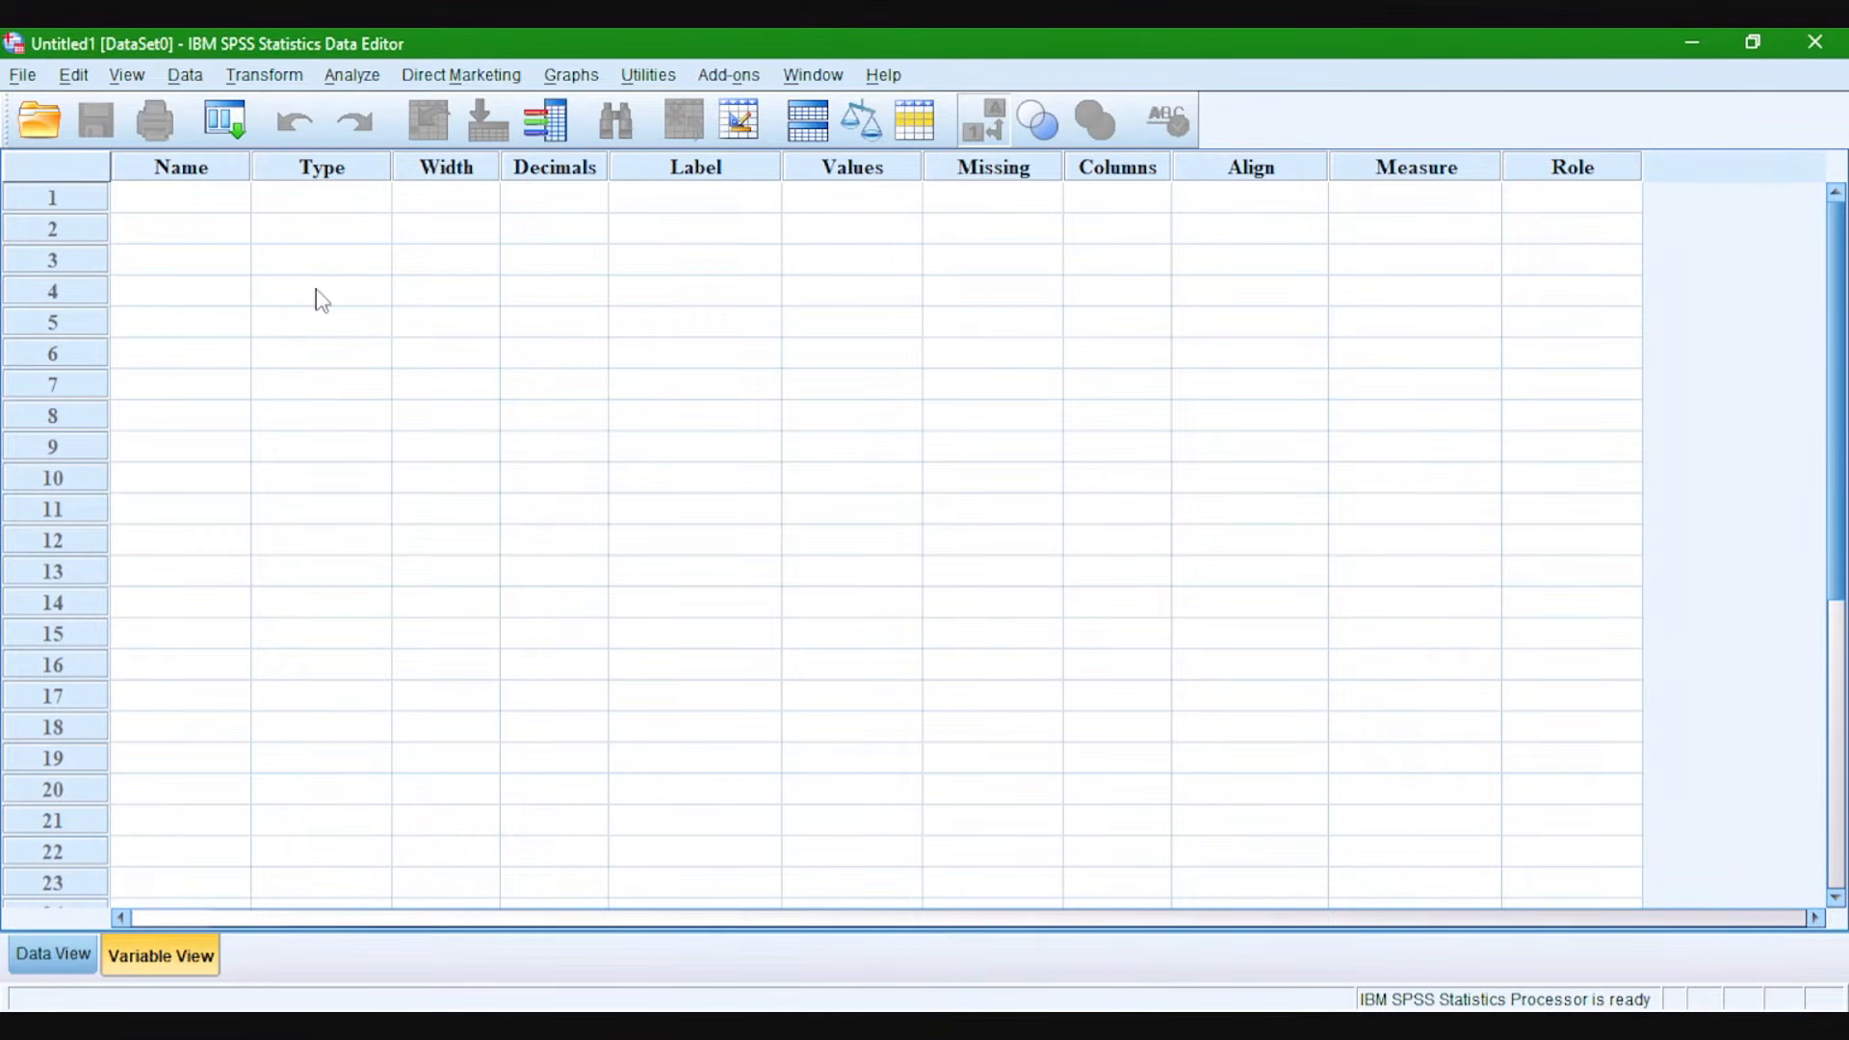
Place the Word questionnaire side by side with the SPSS Data Editor and show the Variable View.
left_click(1203, 1025)
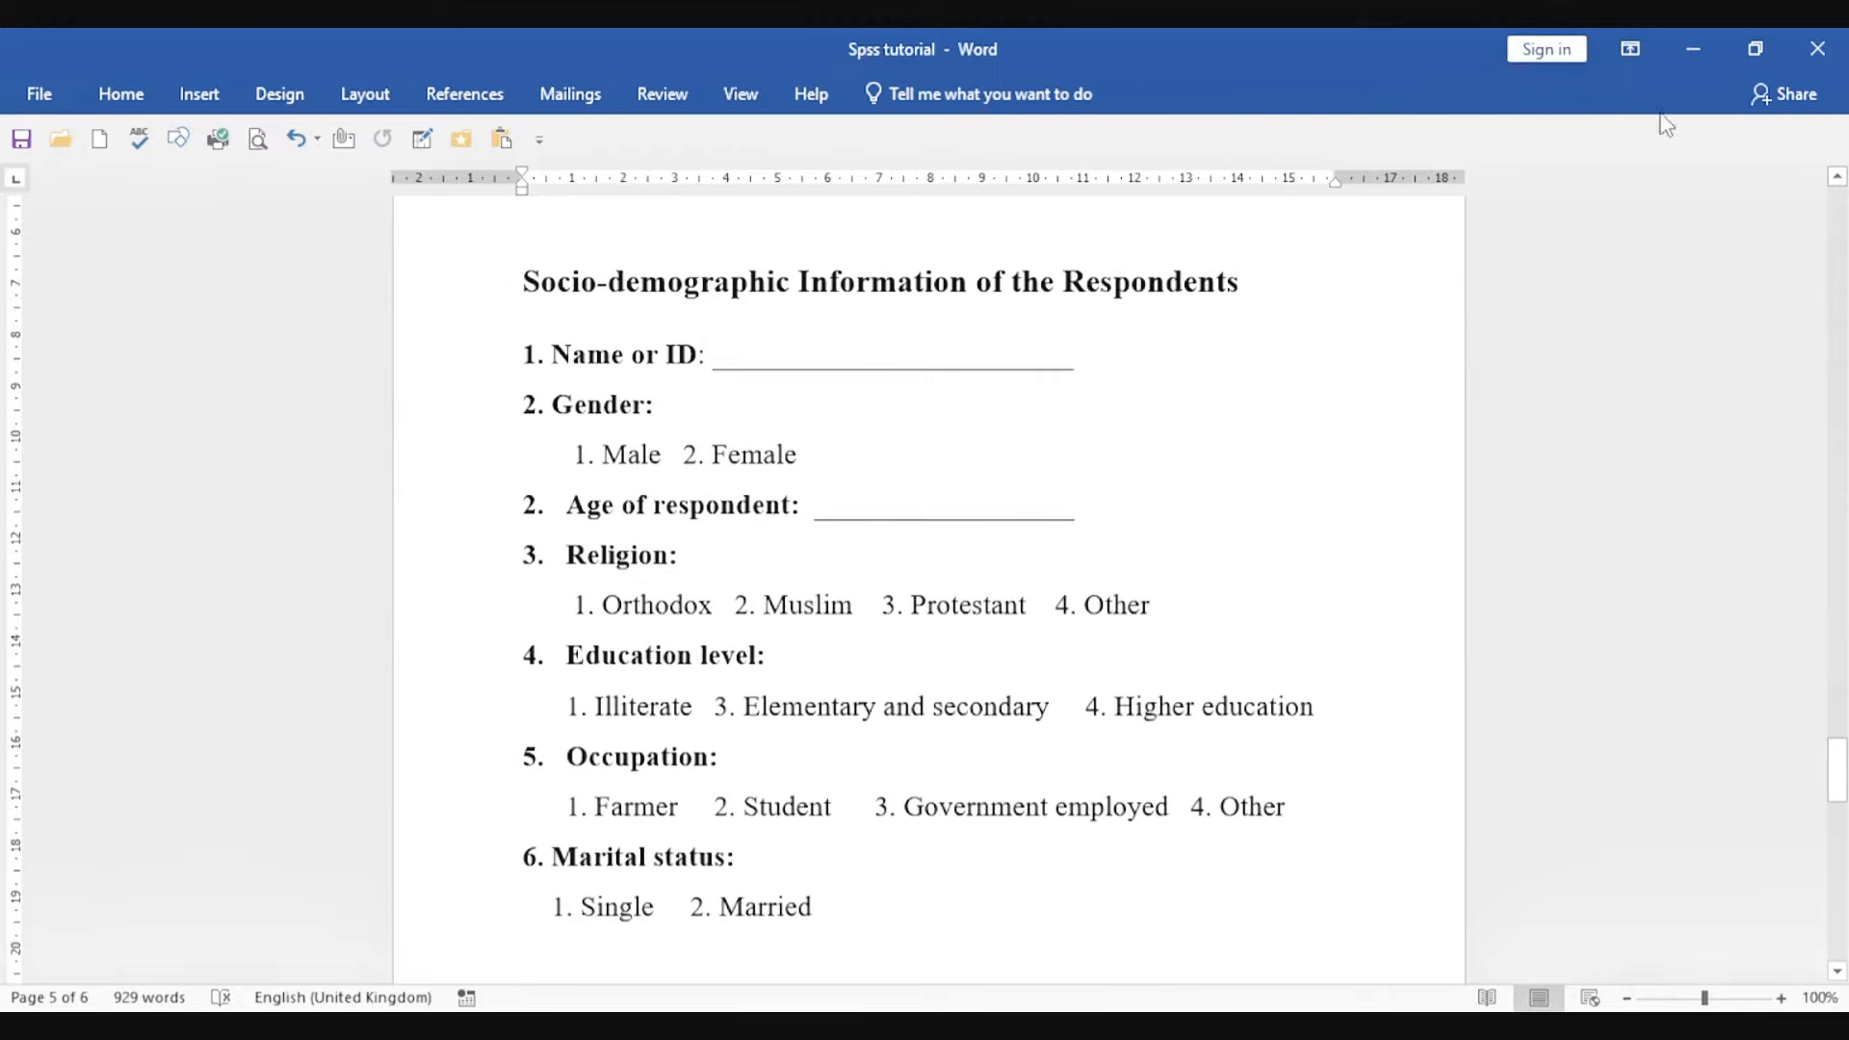
left_click(1751, 48)
left_click(866, 366)
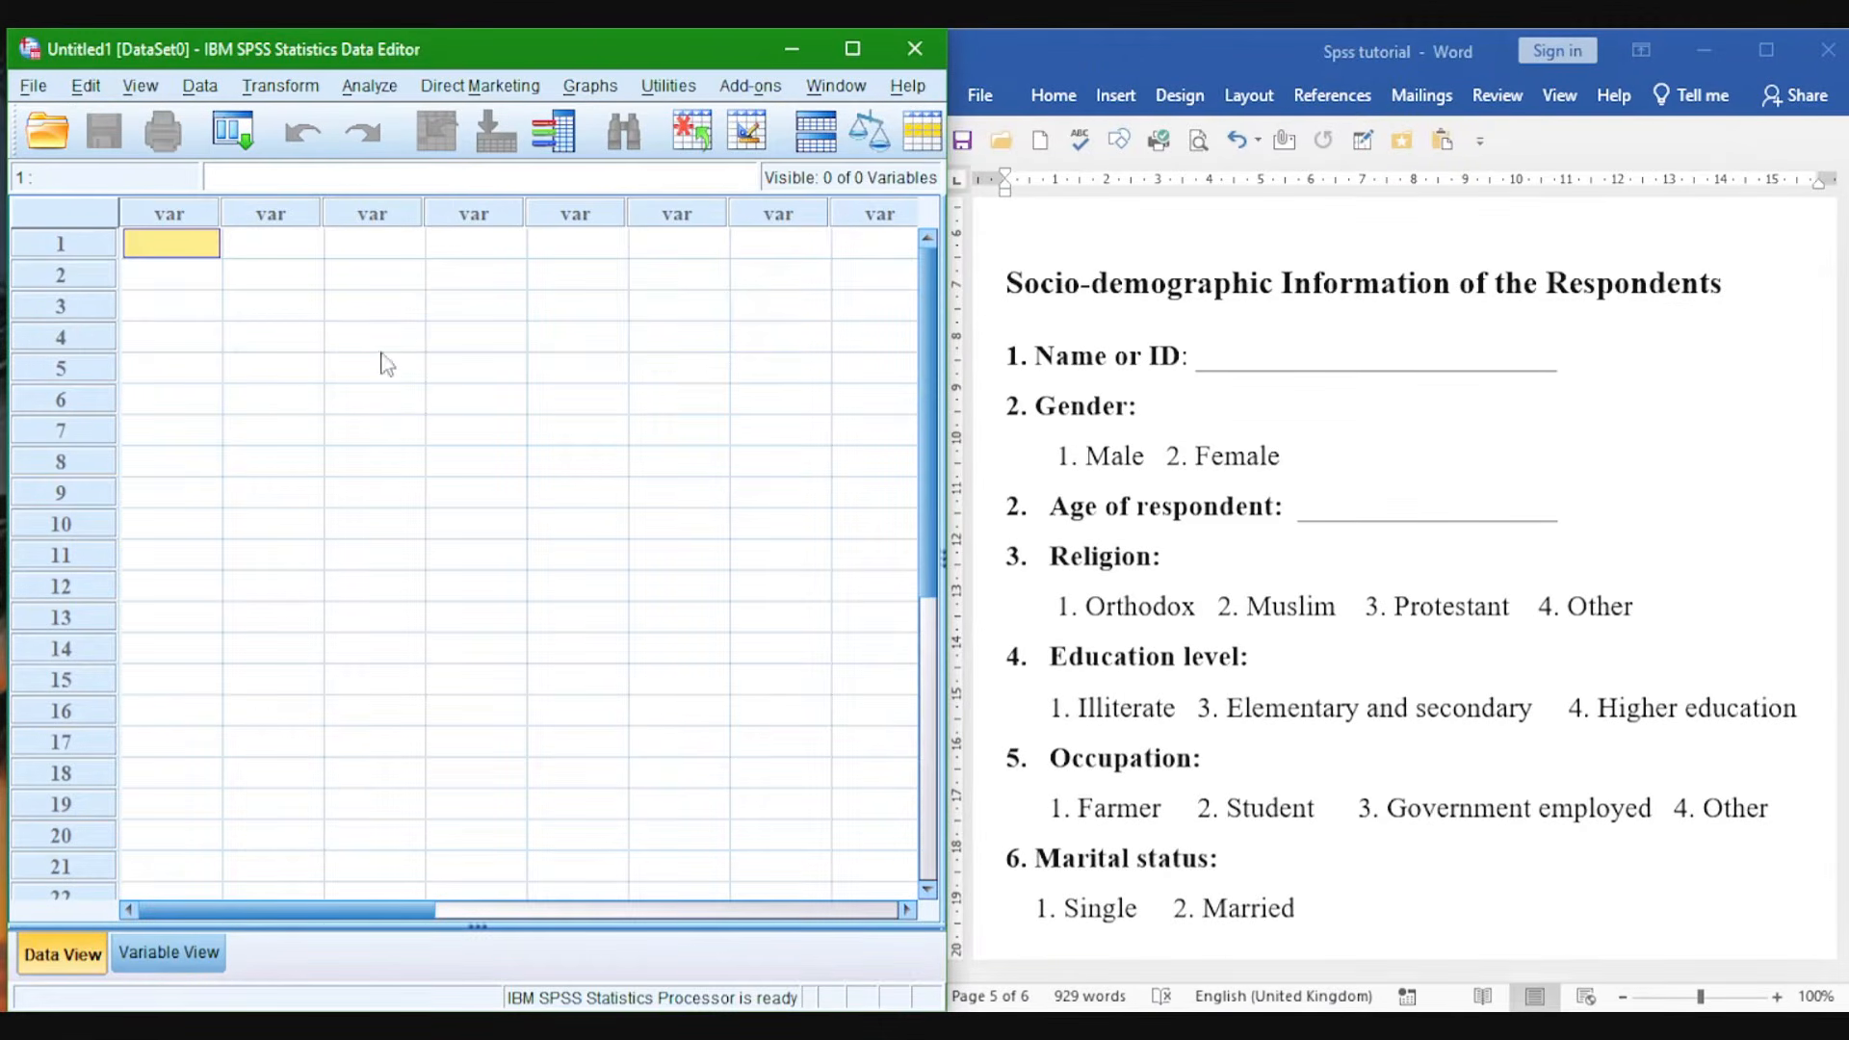
left_click(163, 953)
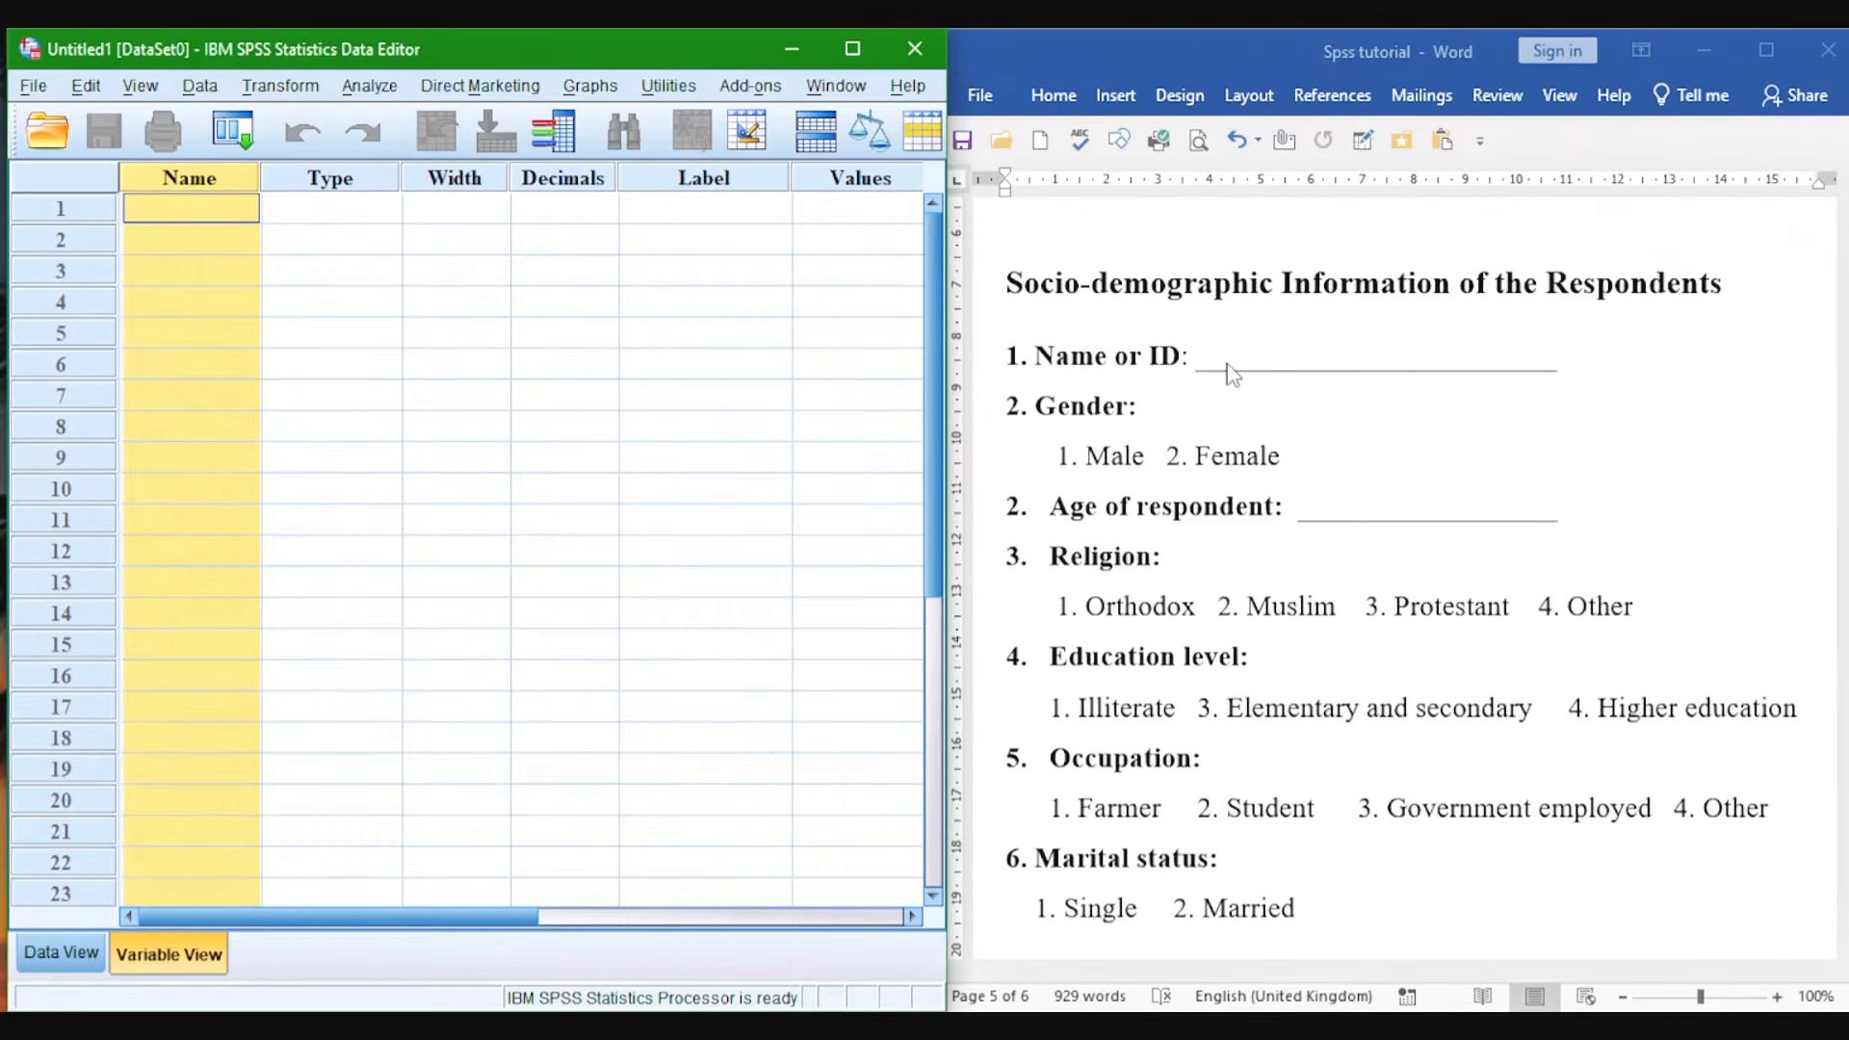
Copy the word Gender from the questionnaire and use it as the name of the first variable.
left_click(1037, 405)
left_click_drag(1037, 405, 1126, 405)
key("ctrl+c")
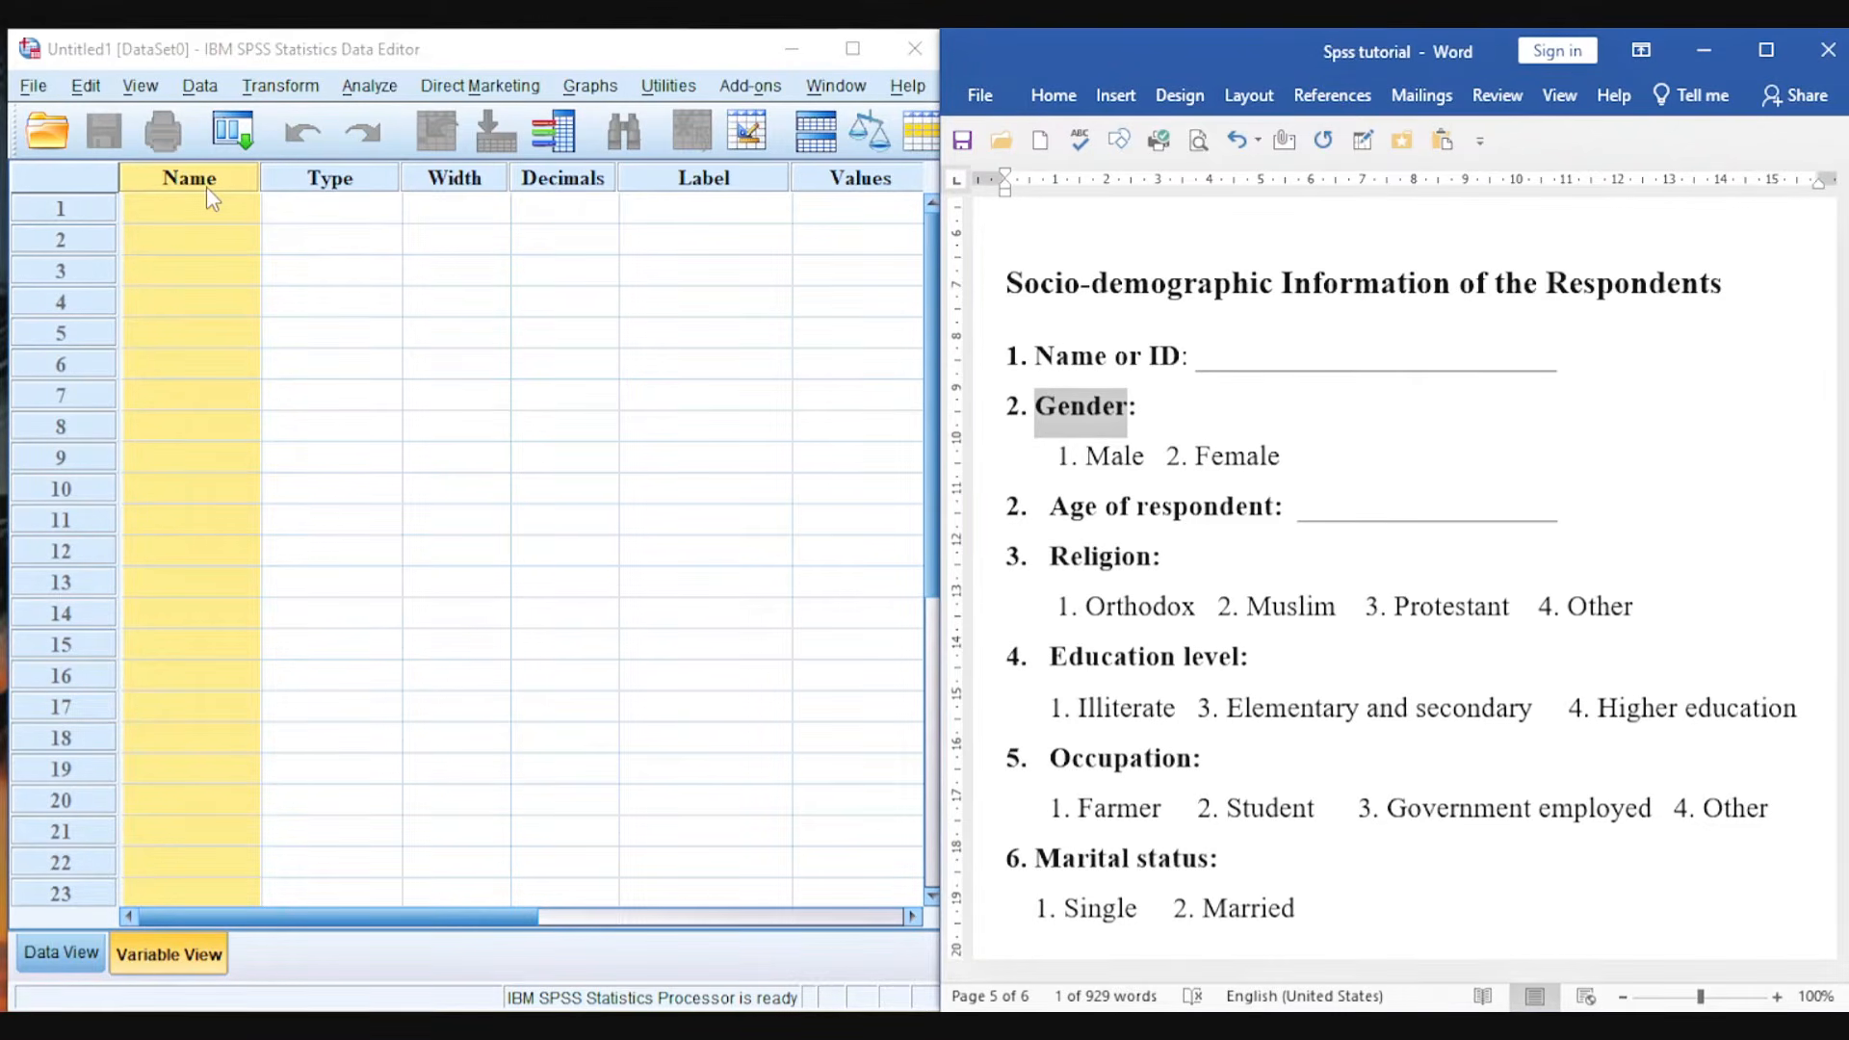
left_click(137, 209)
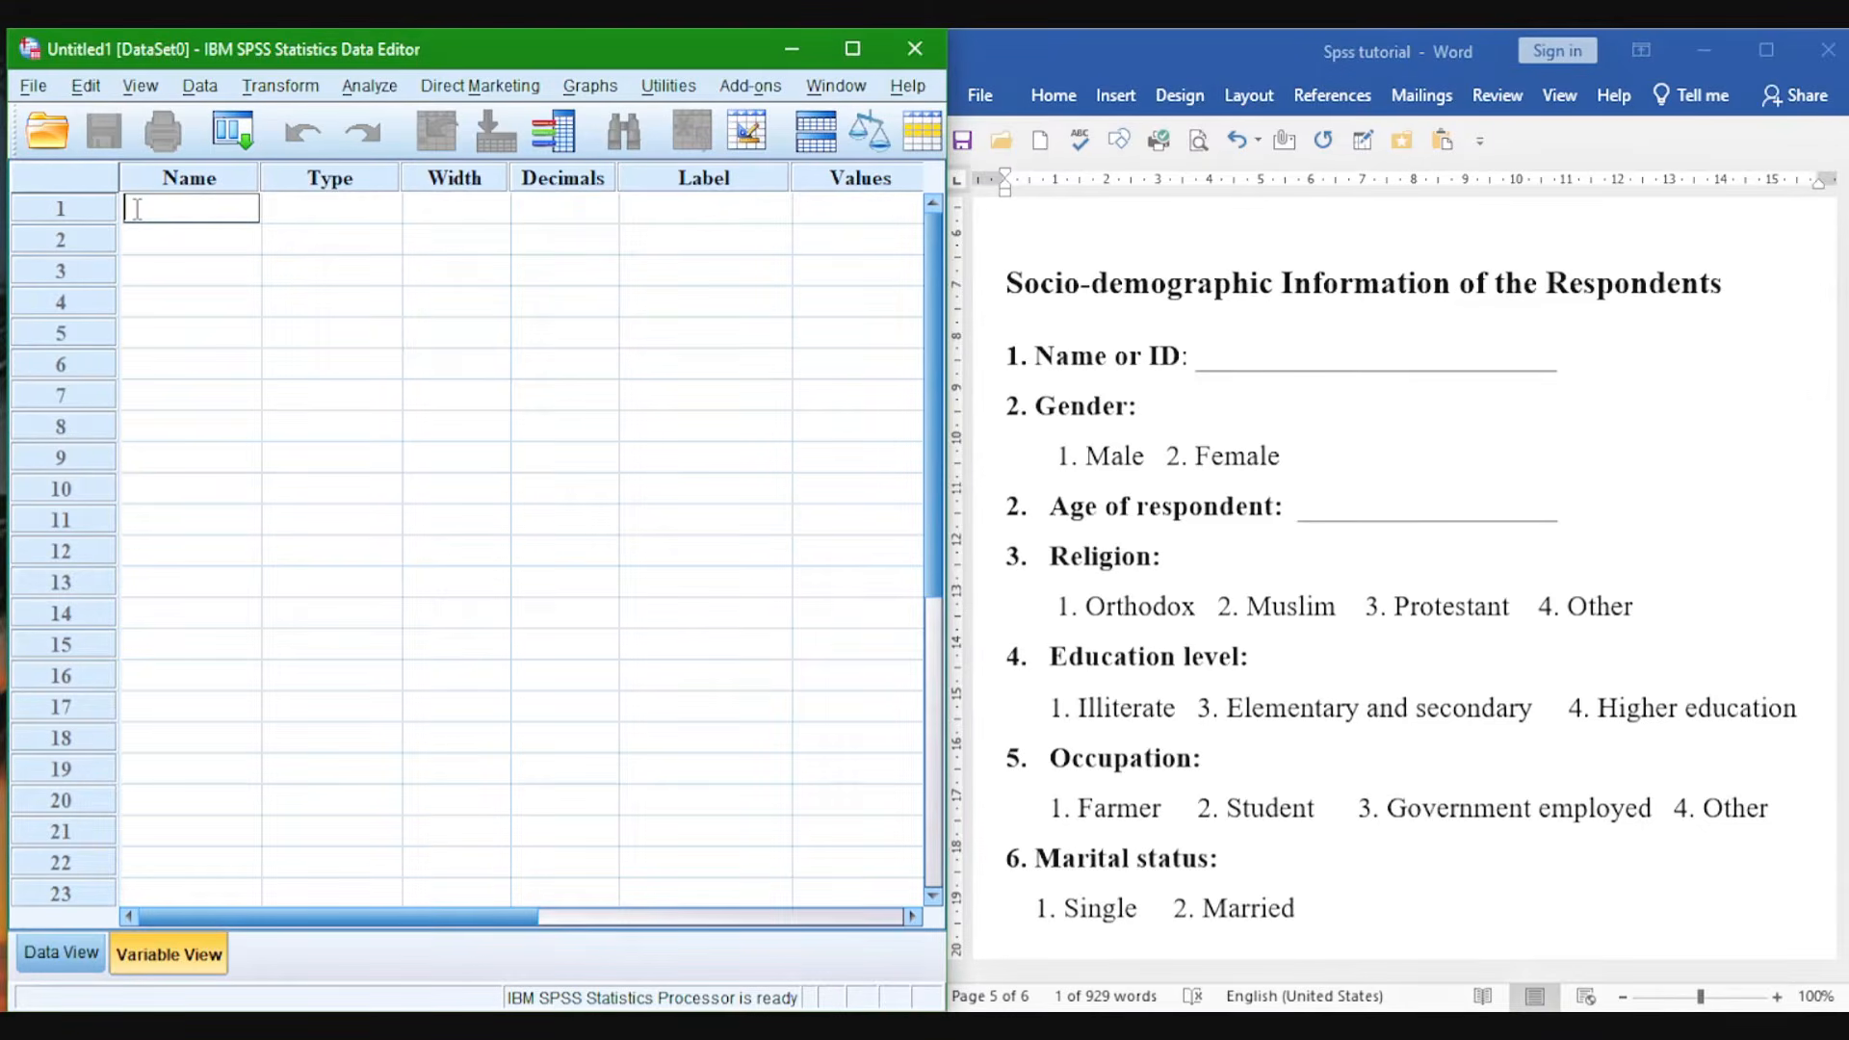
key("ctrl+v")
key("Return")
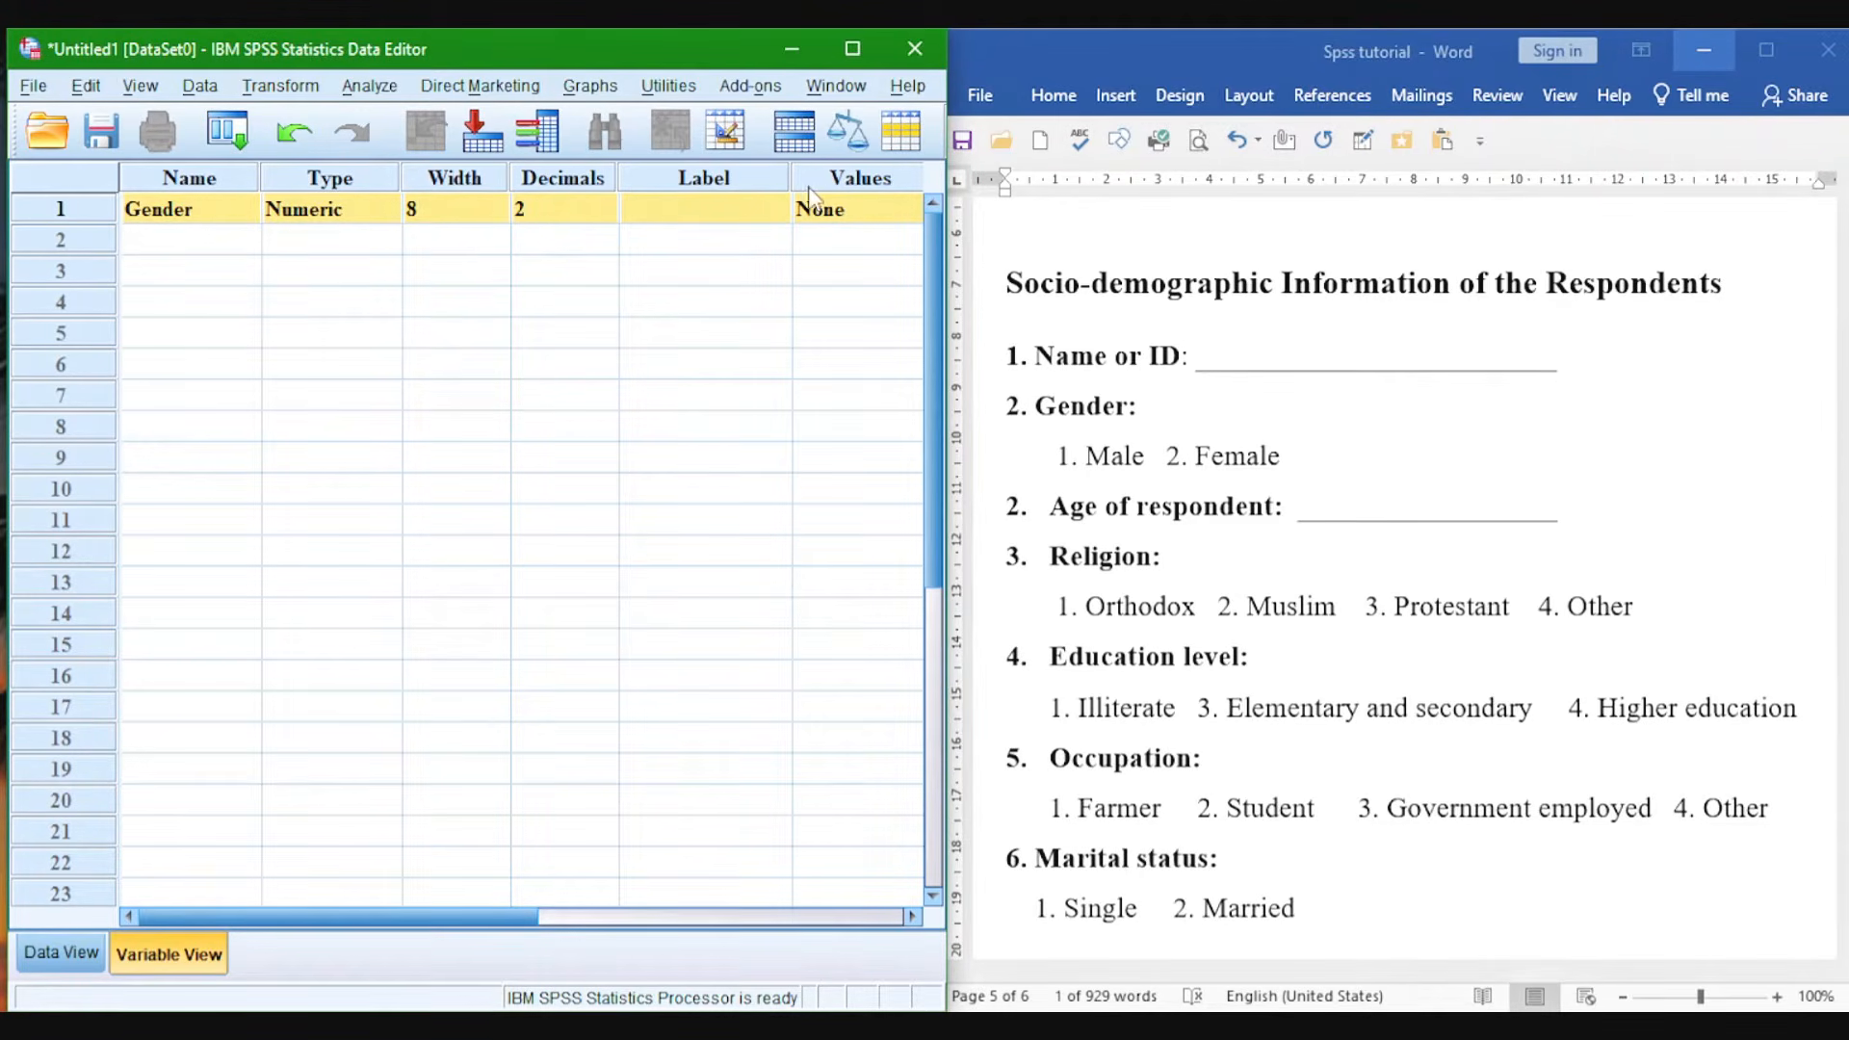
Maximize the Data Editor and change the Gender variable's type to String.
left_click(852, 48)
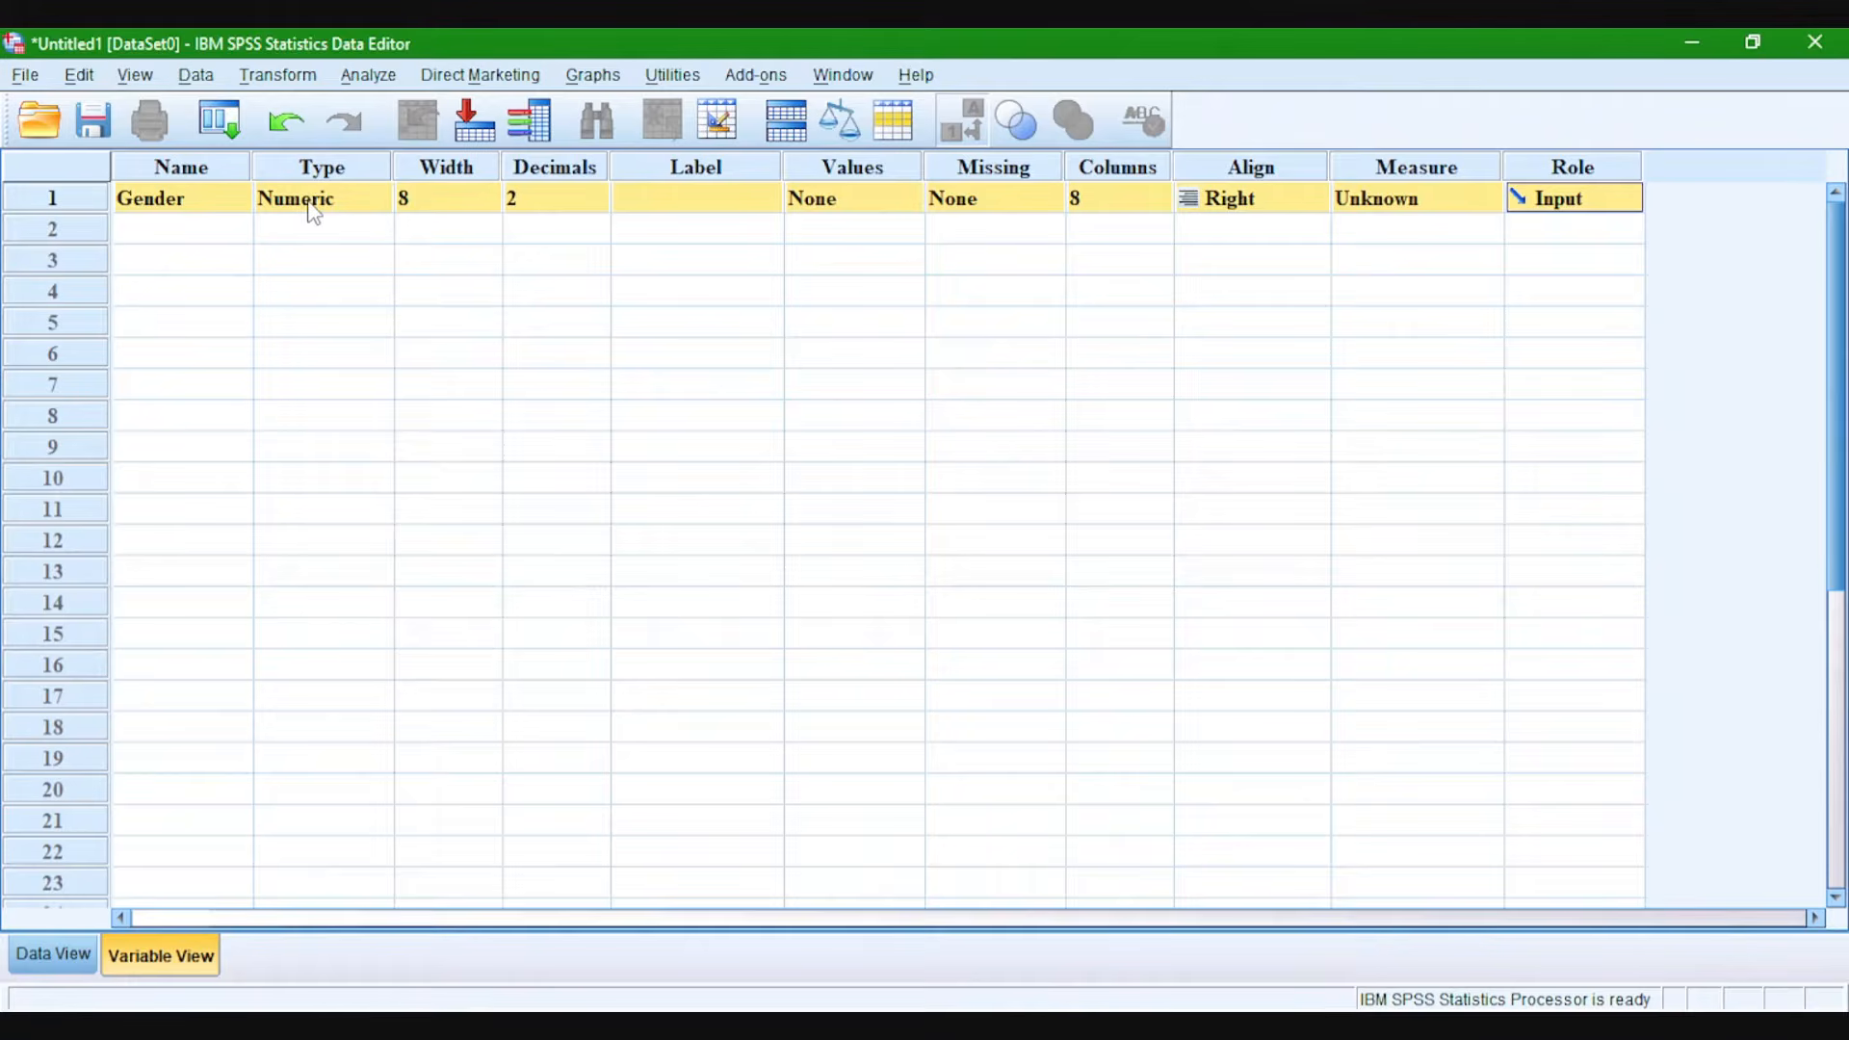
left_click(314, 207)
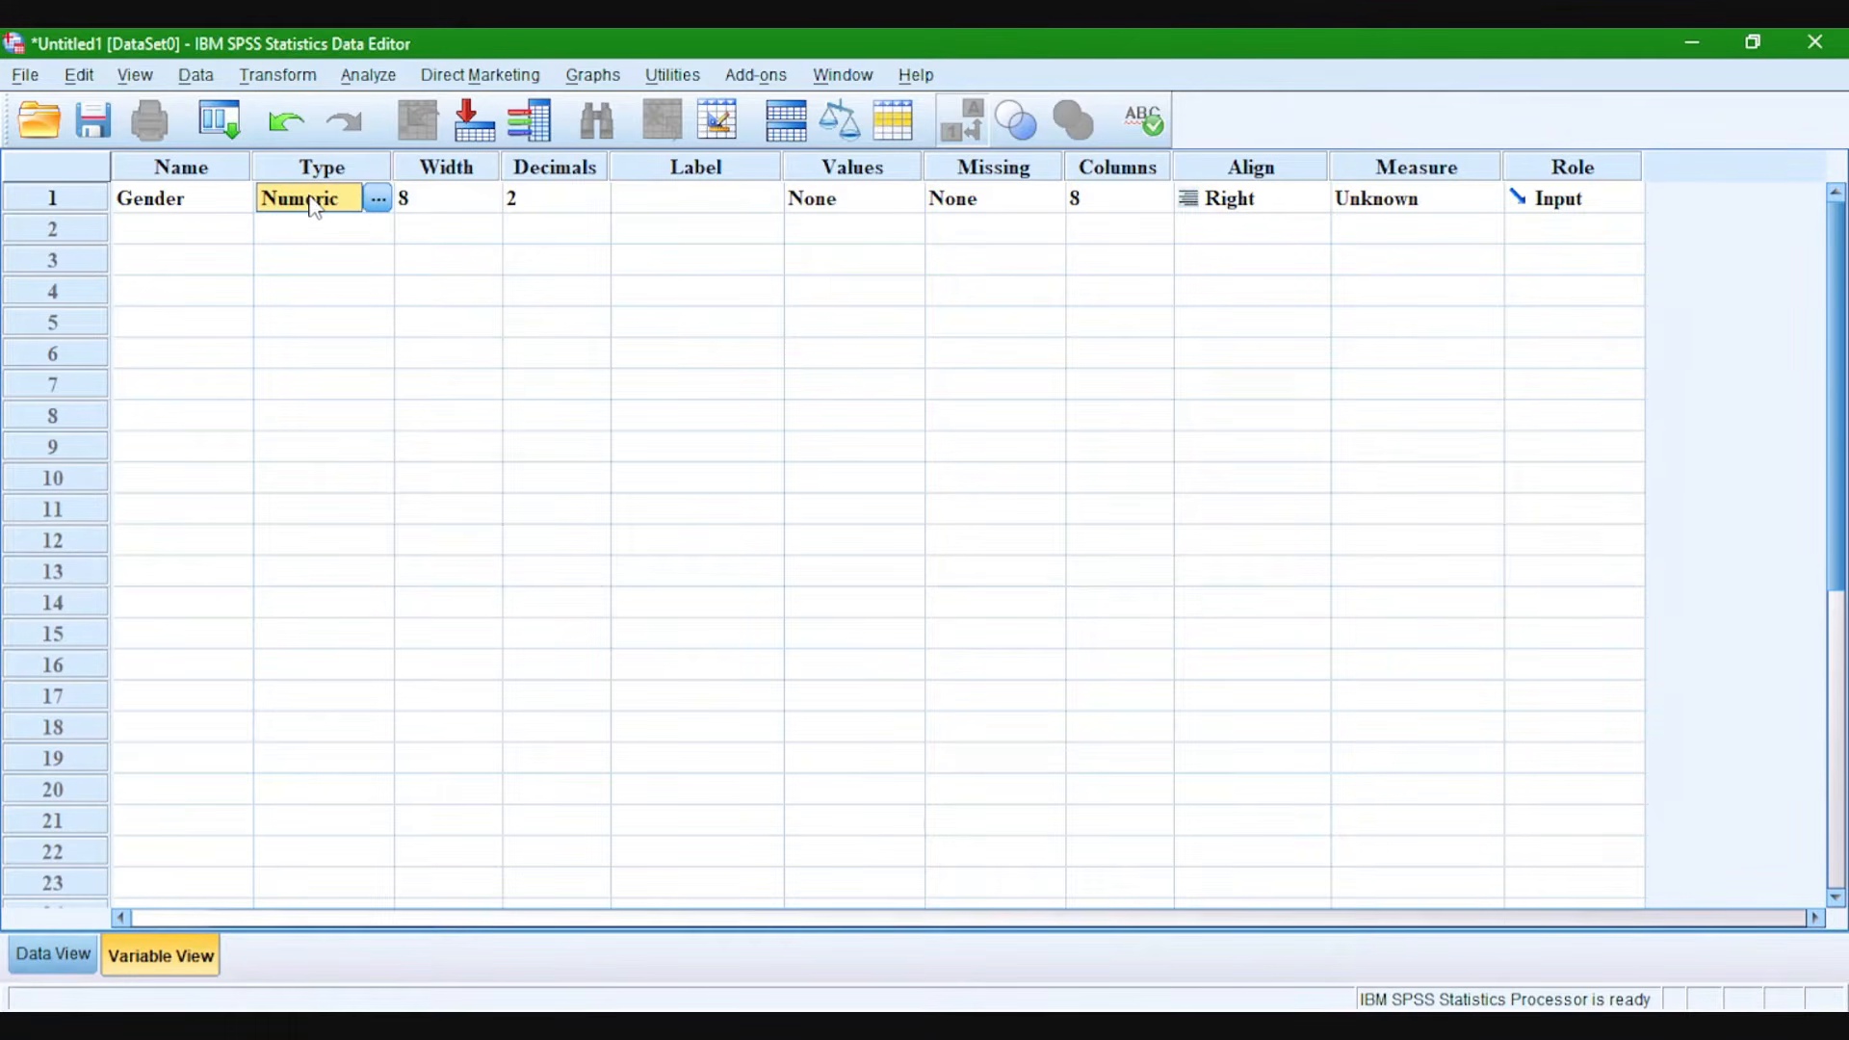
left_click(379, 200)
left_click_drag(854, 322, 683, 326)
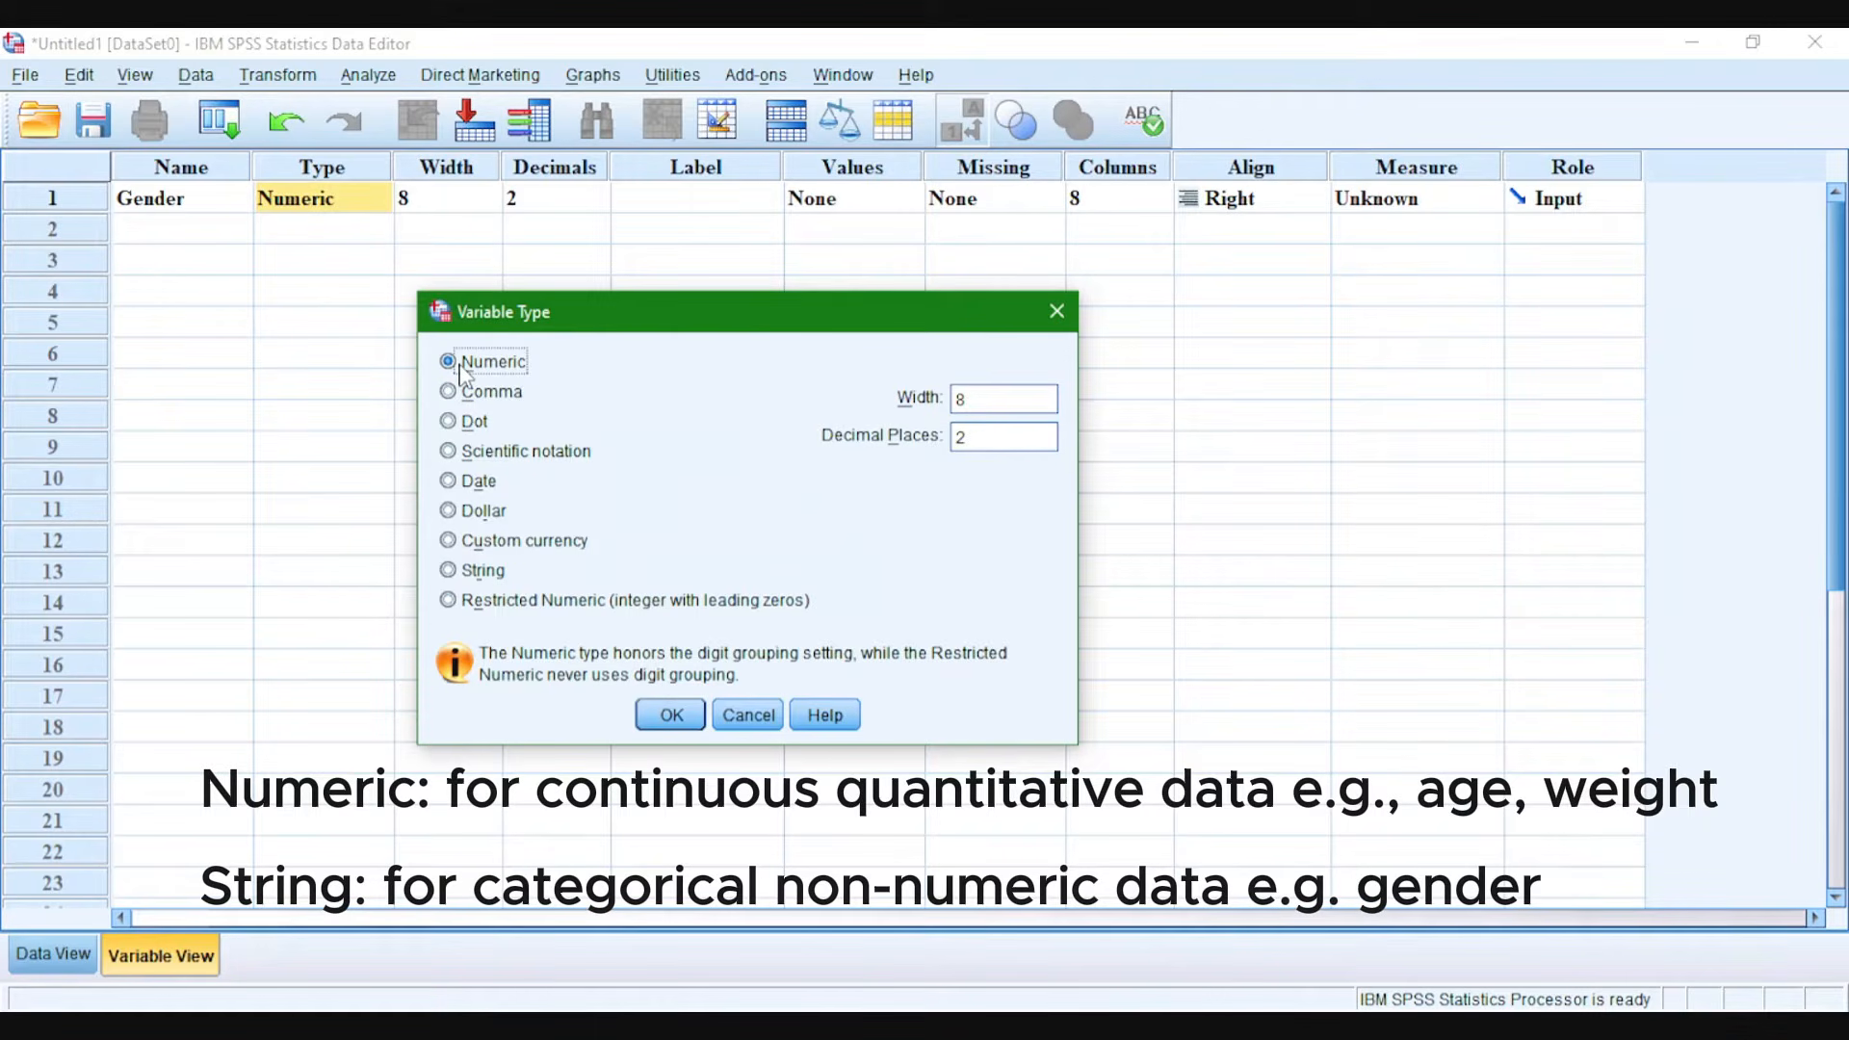
left_click(477, 570)
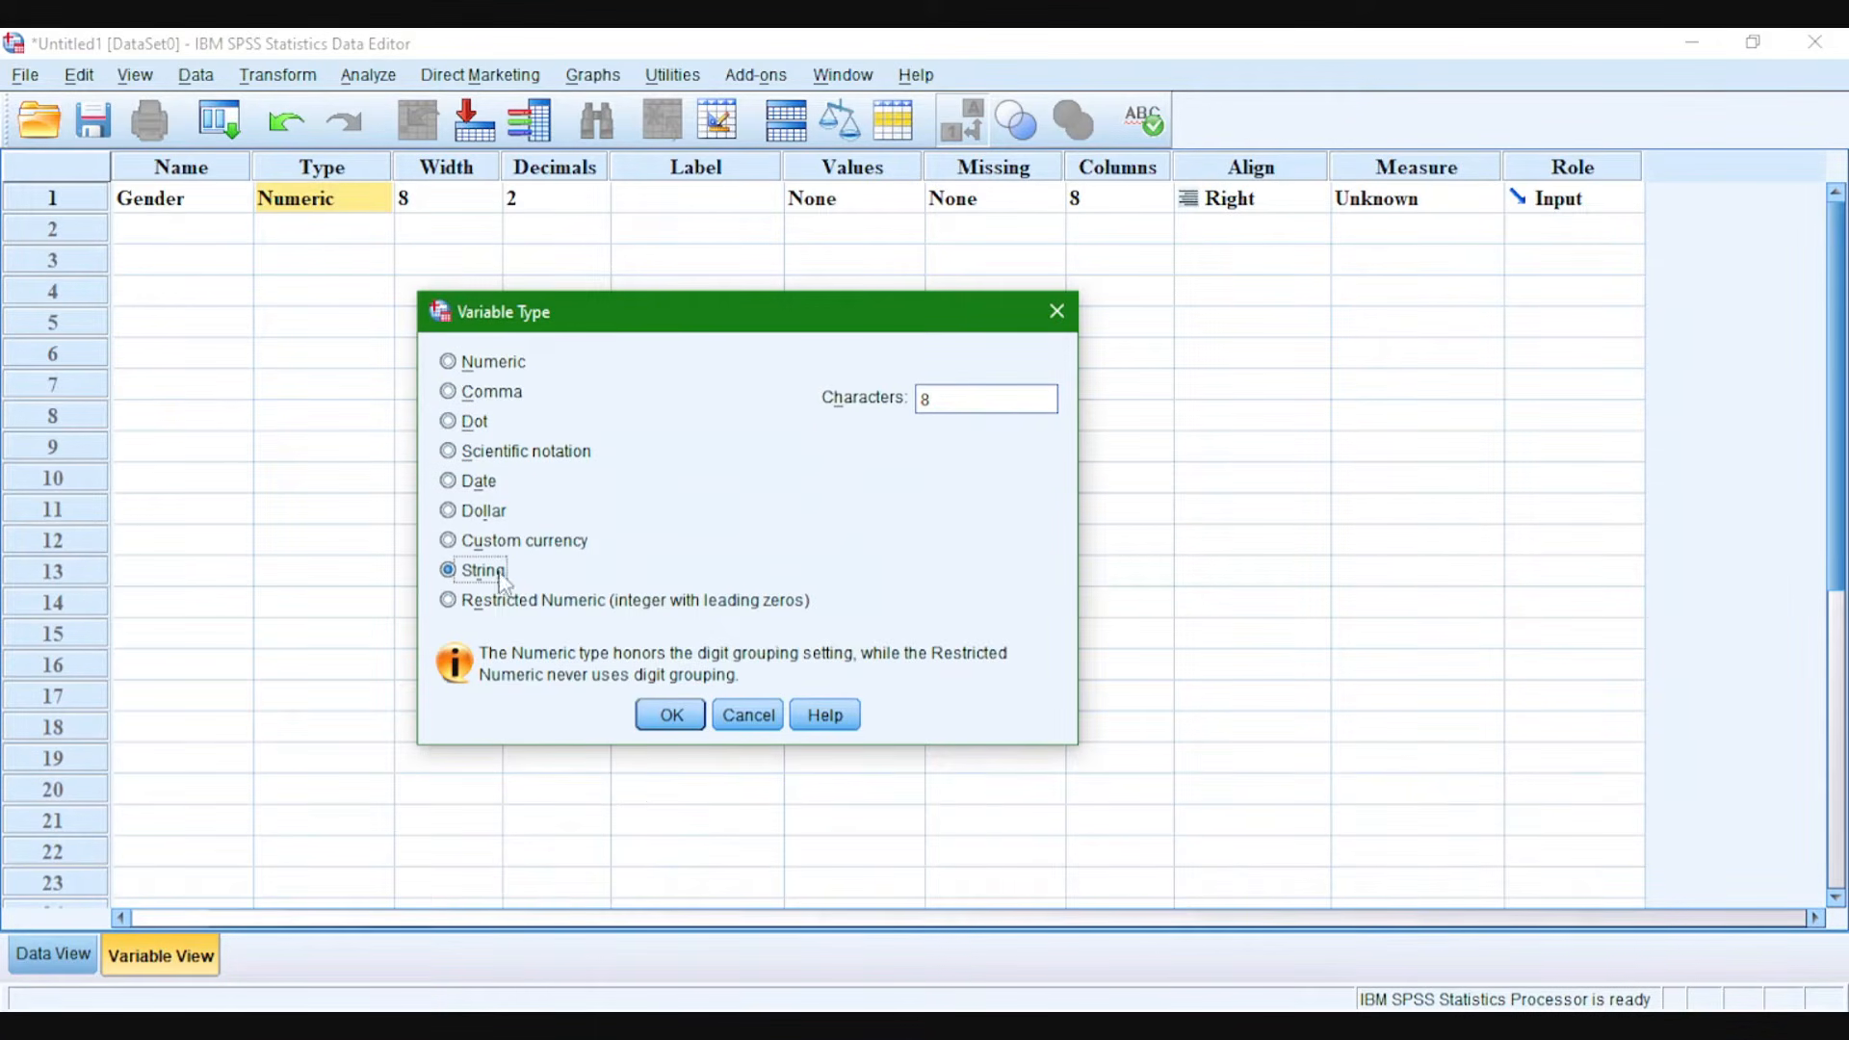
left_click(671, 716)
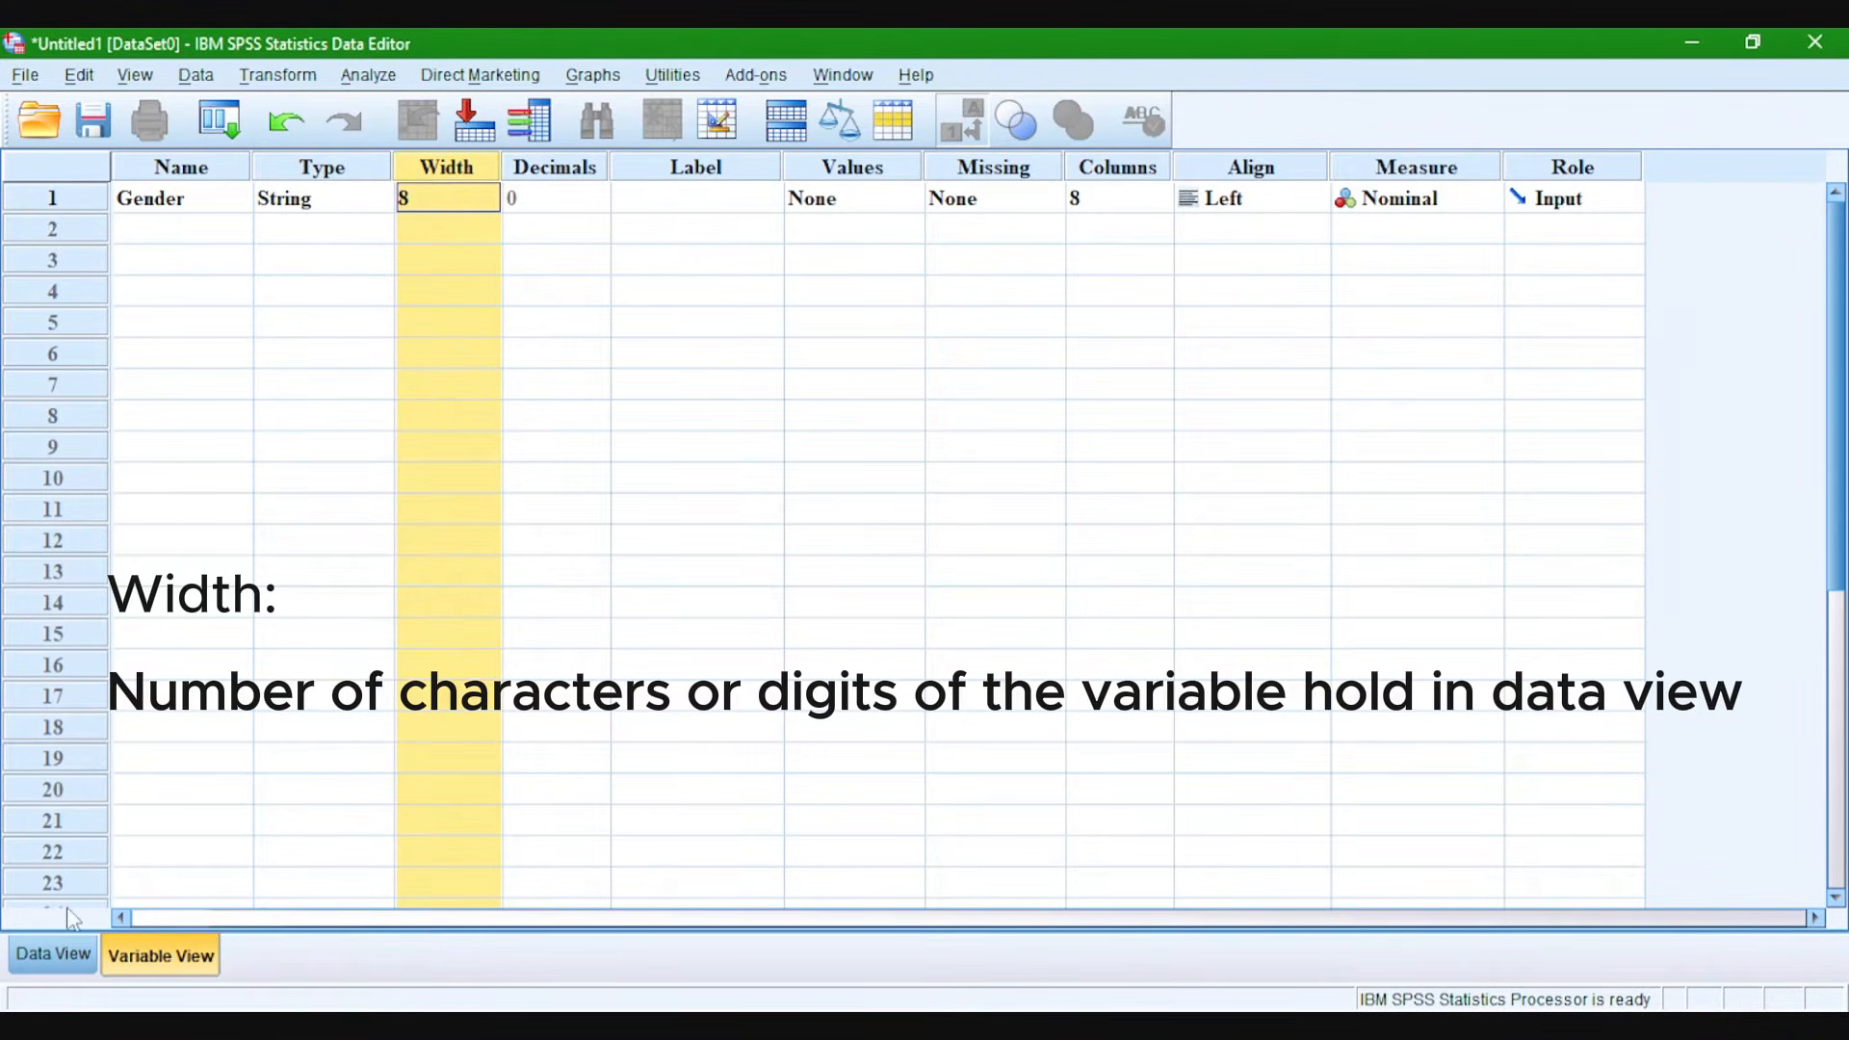
Enter Male as the first case of the Gender variable in the Data View.
left_click(56, 955)
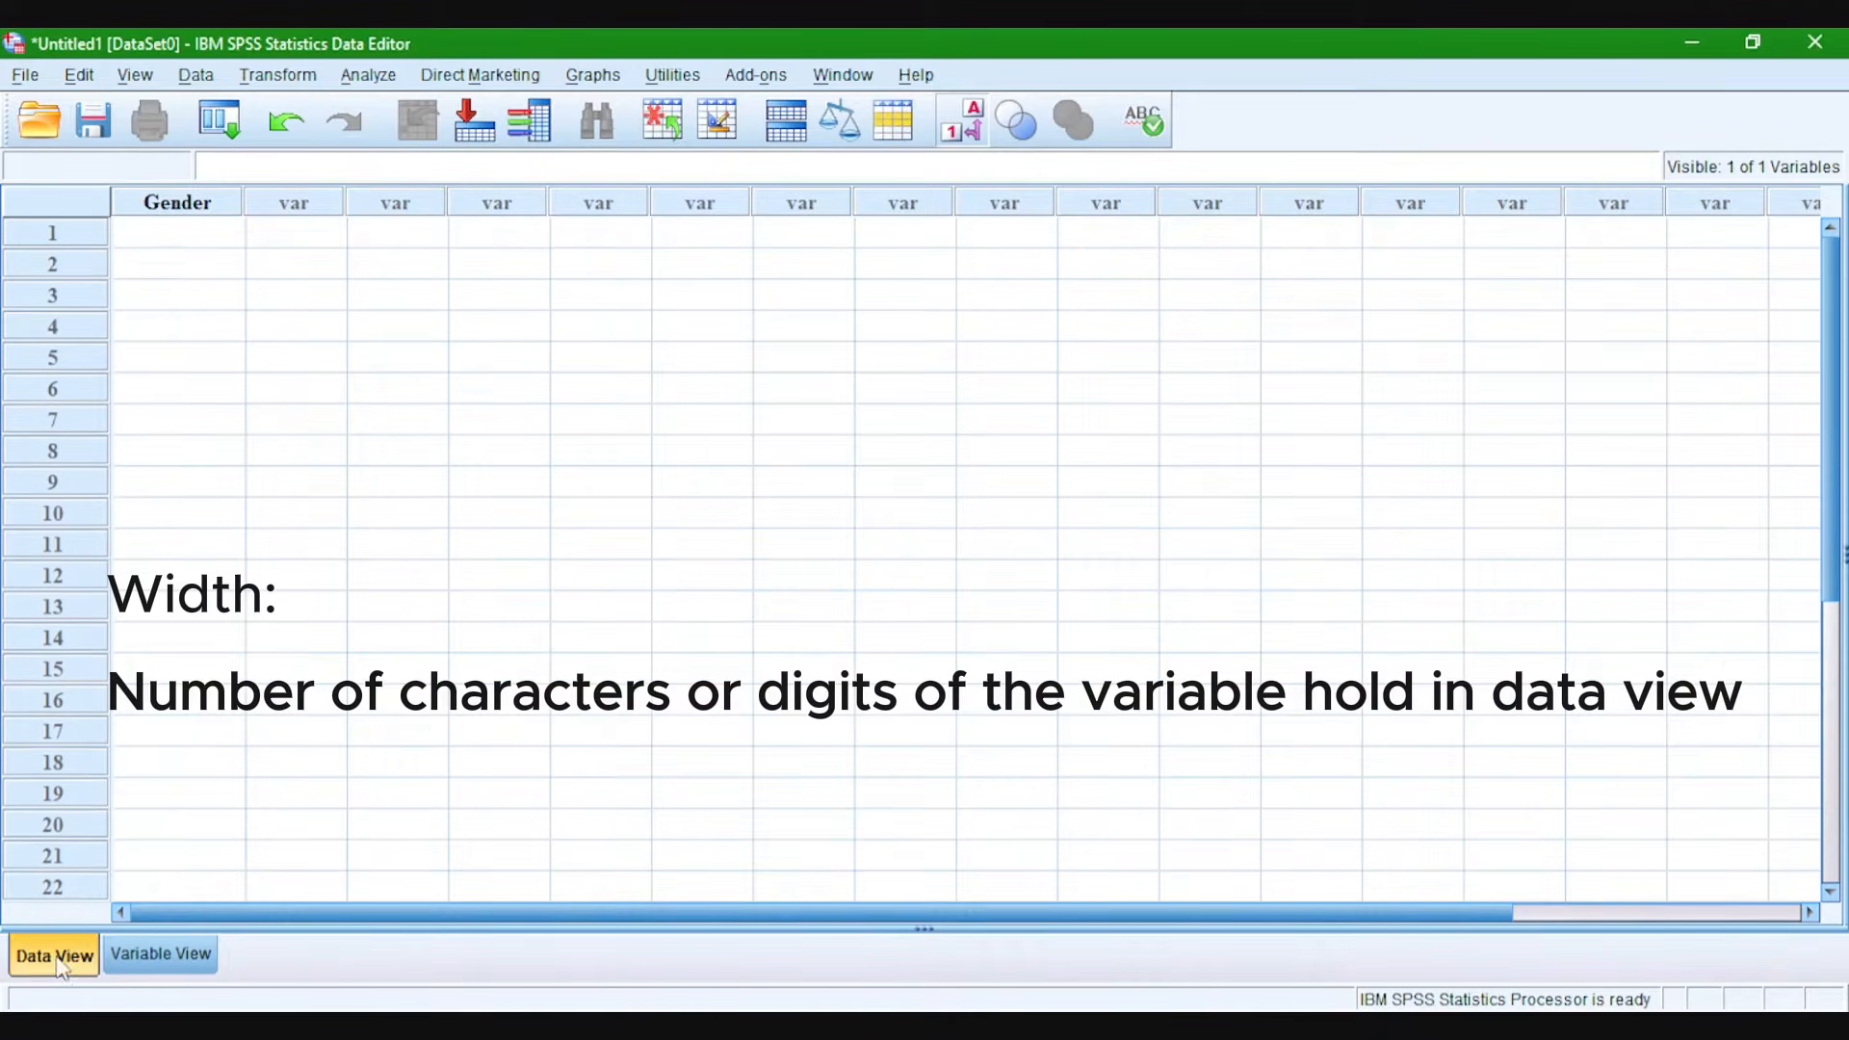
left_click(165, 230)
type("Male")
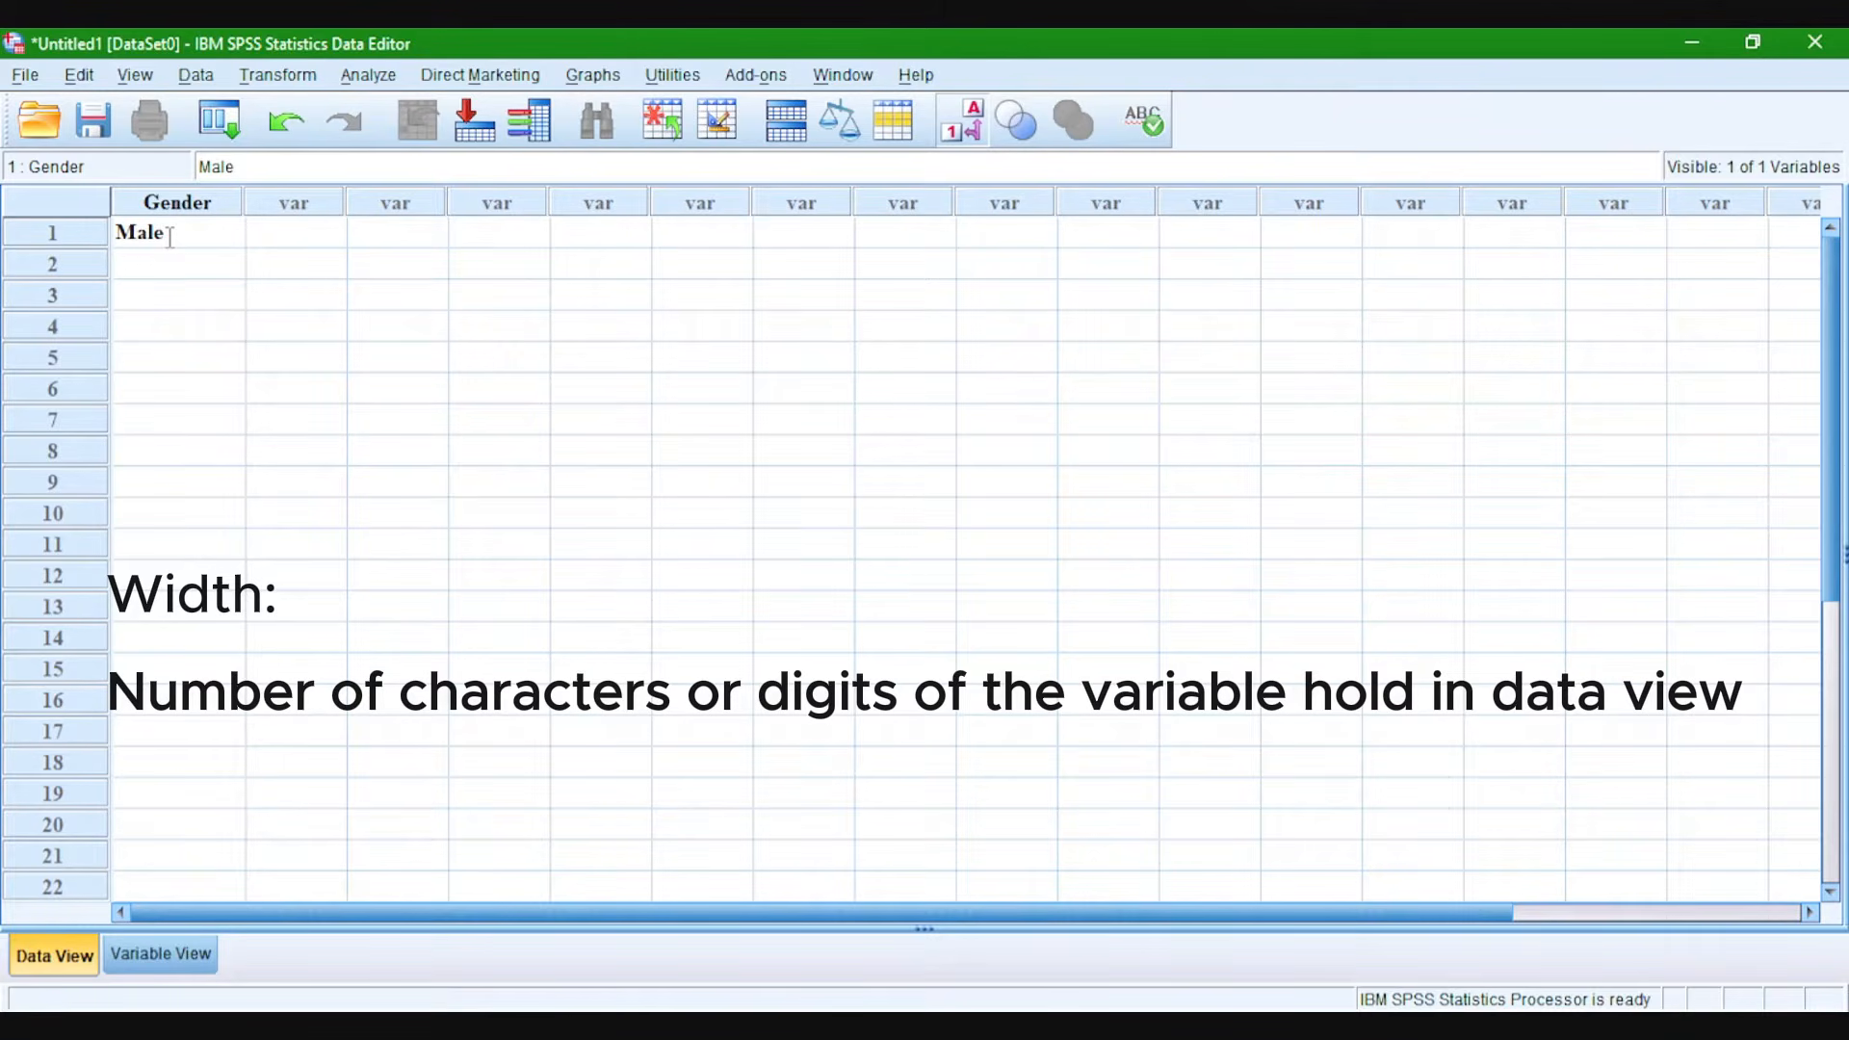
Reduce the Gender variable's width and enter Fem as its second case in the Data View.
left_click(166, 952)
left_click(429, 195)
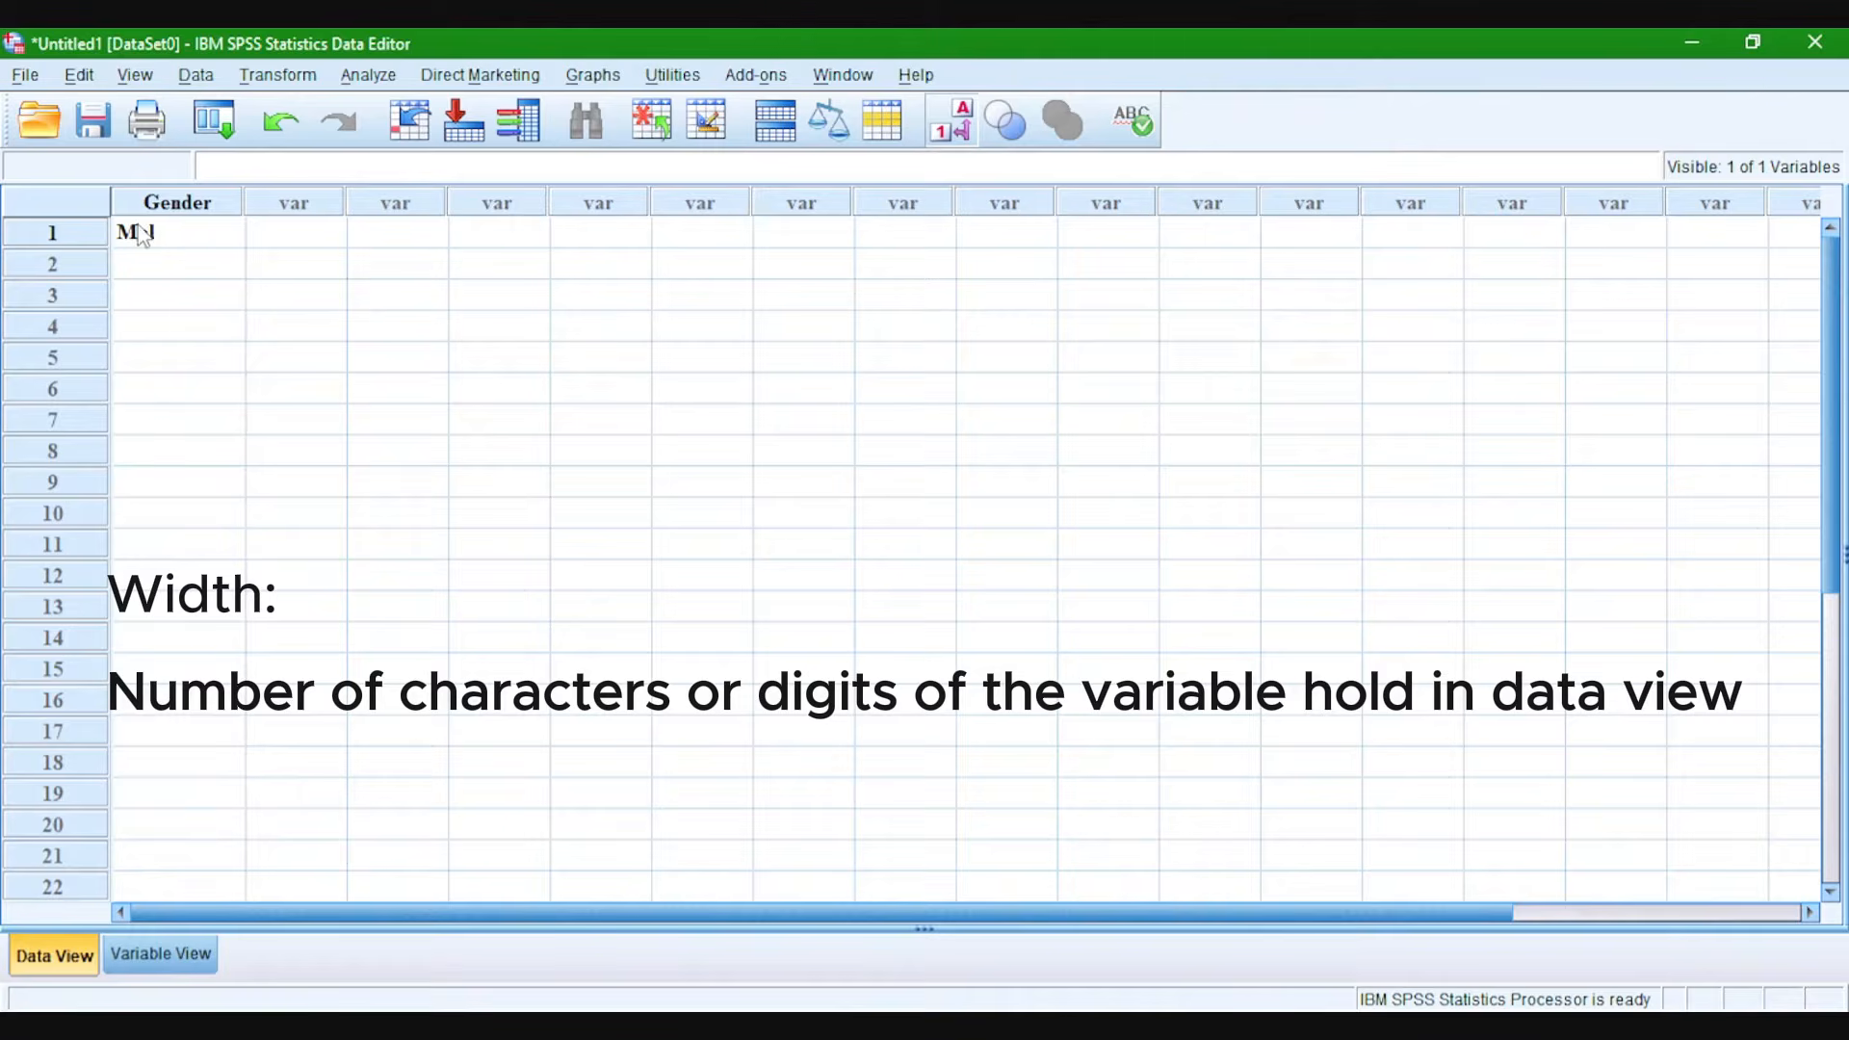
left_click(138, 260)
type("Fem")
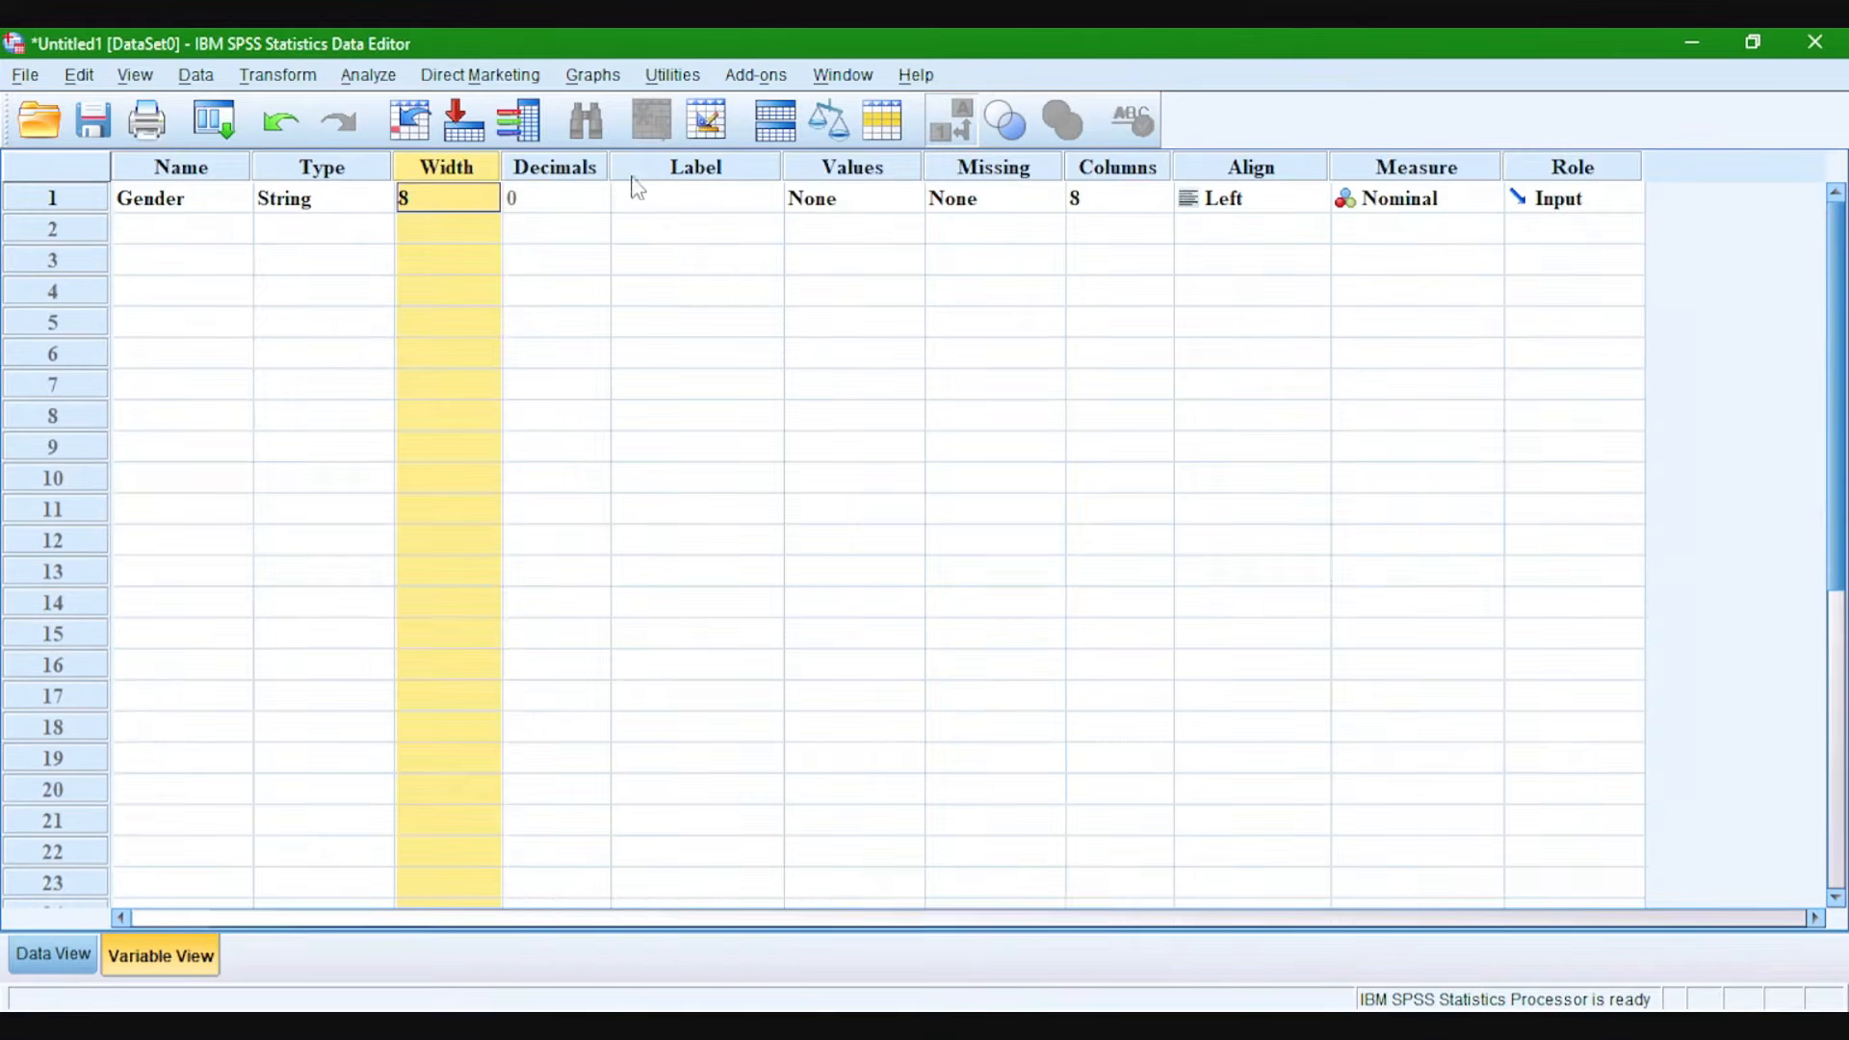
Examine the Decimals and Label attributes of the Gender variable.
left_click(551, 168)
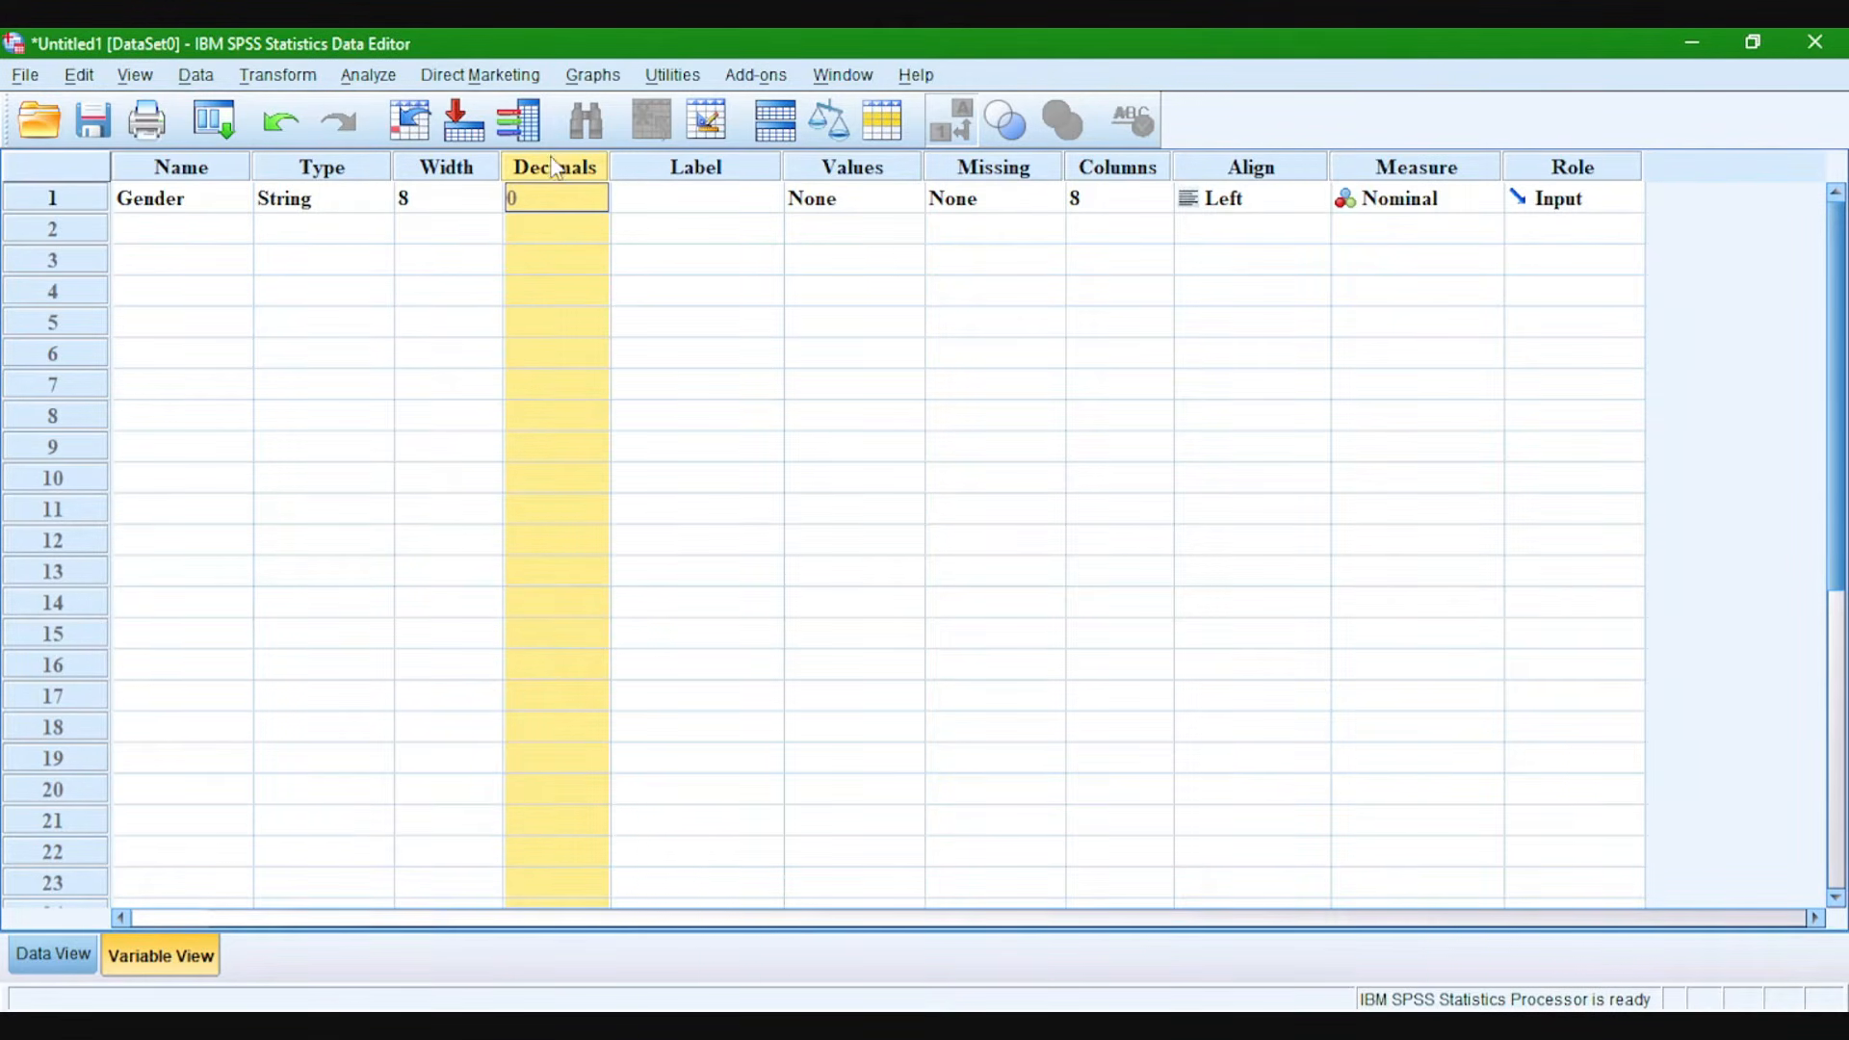
left_click(685, 173)
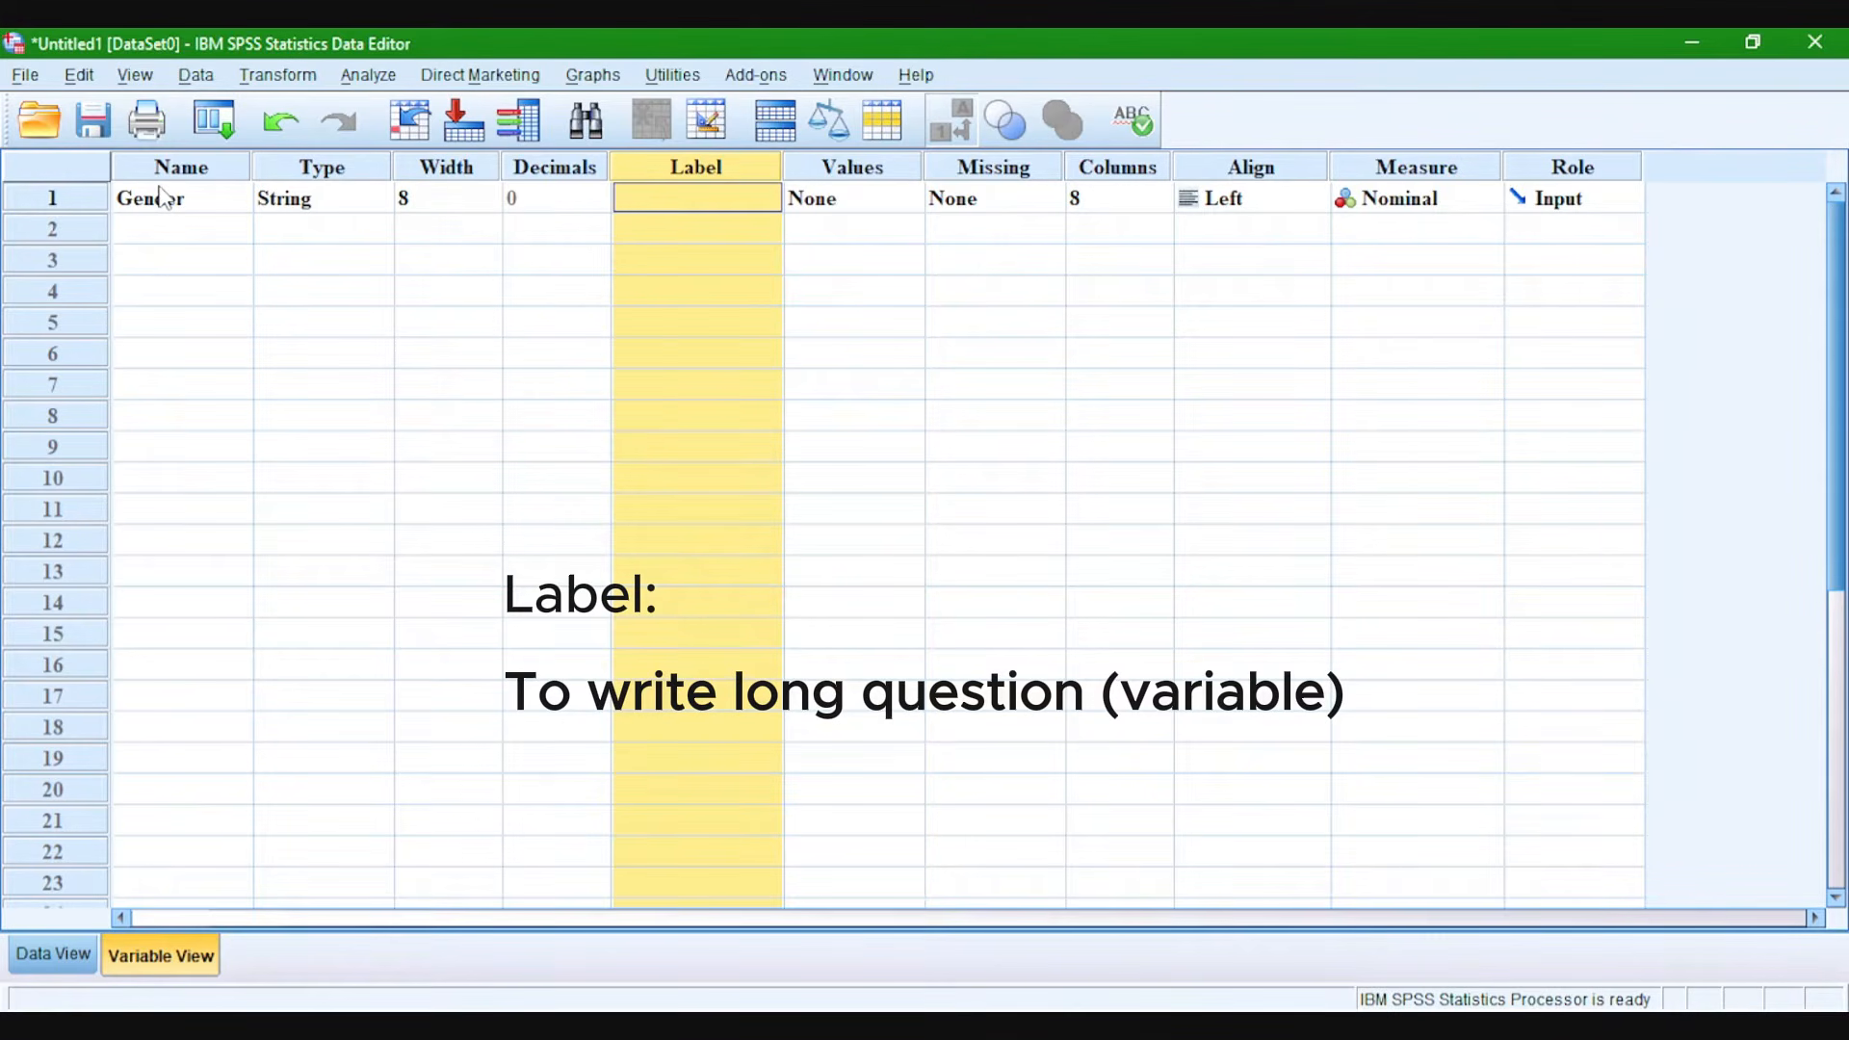
left_click(664, 202)
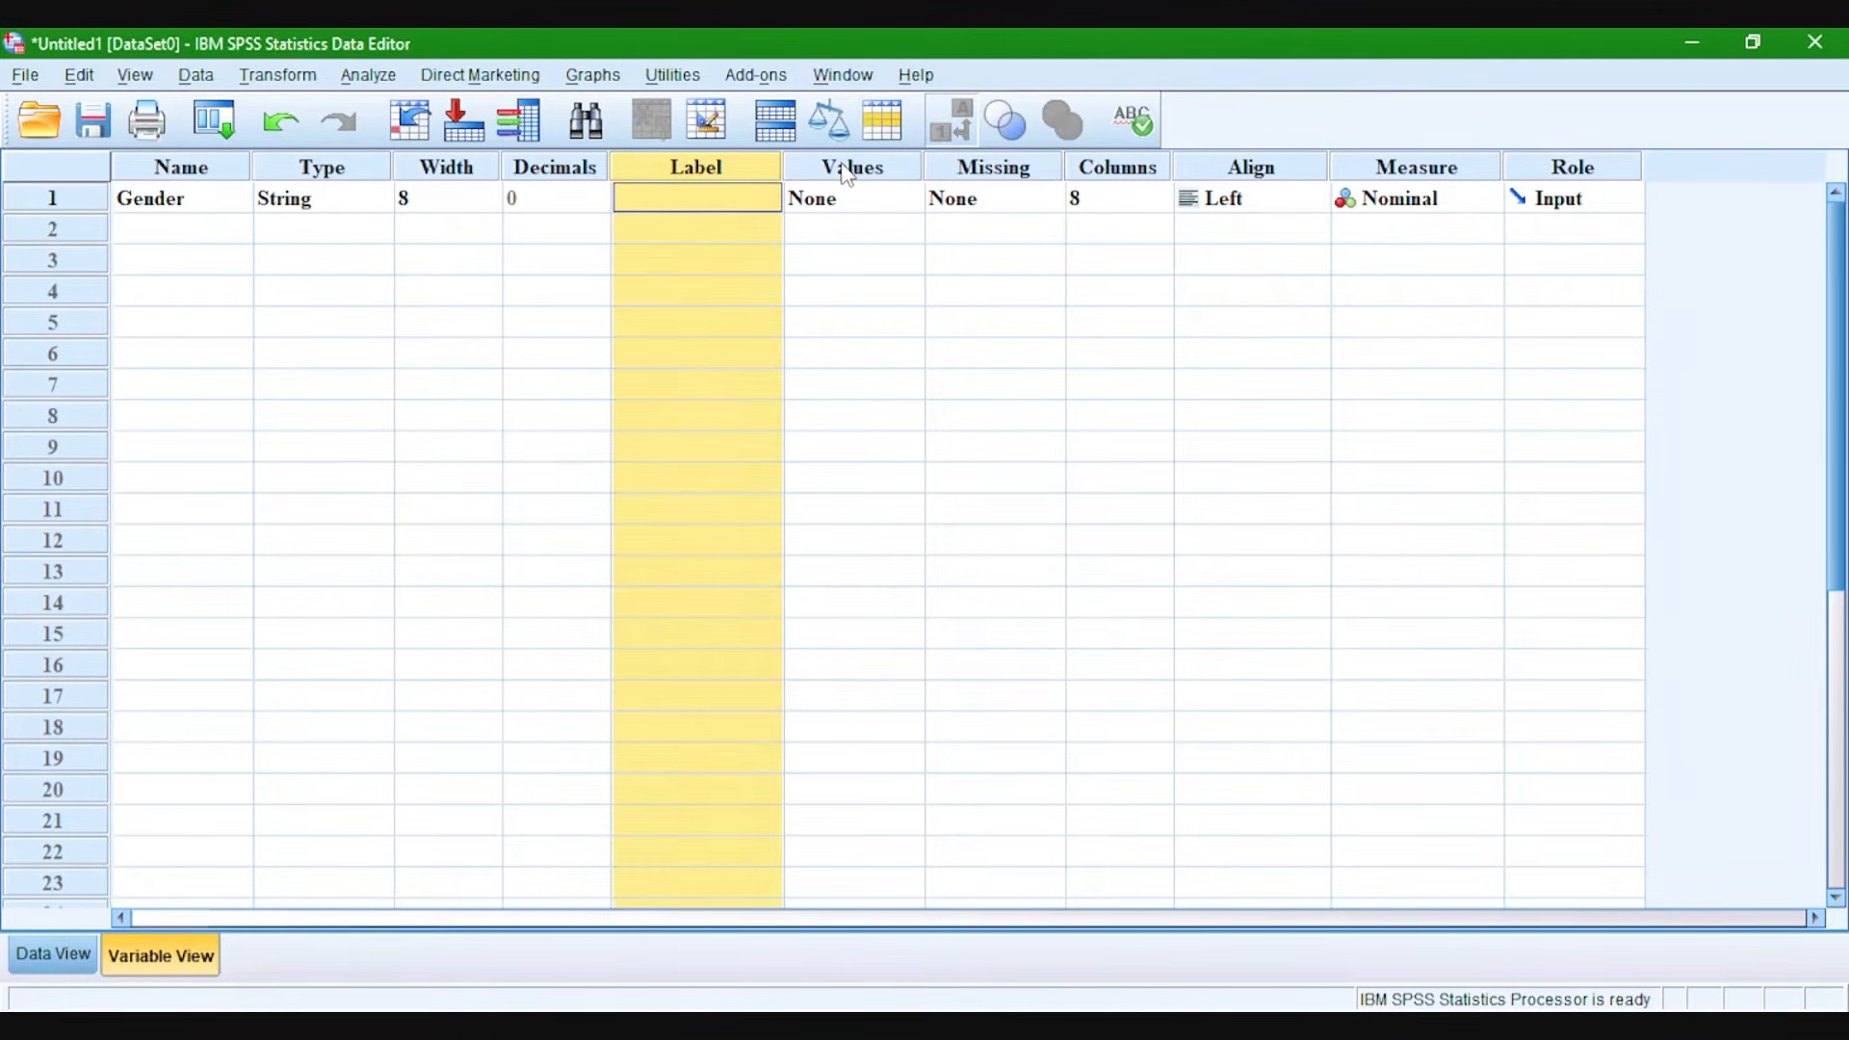
Open the Gender variable's value labels and add the value 0 with the label Female.
left_click(848, 170)
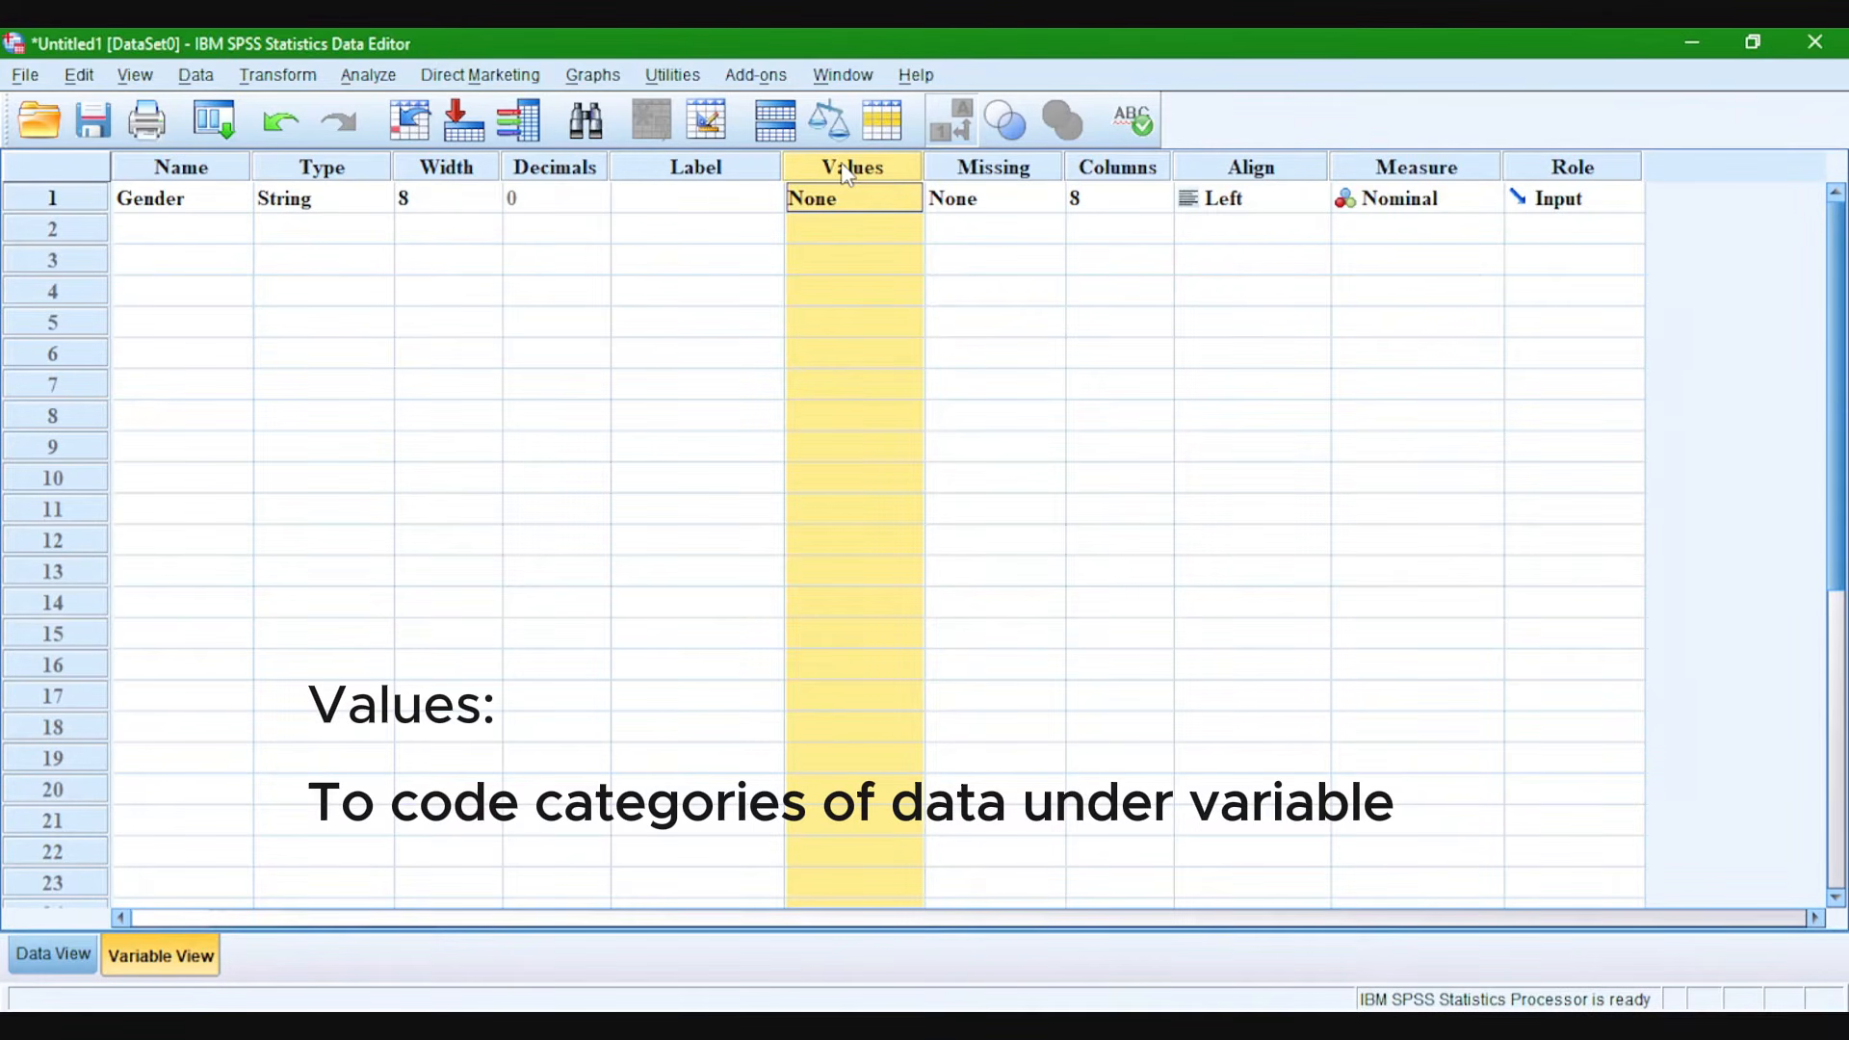
left_click(818, 202)
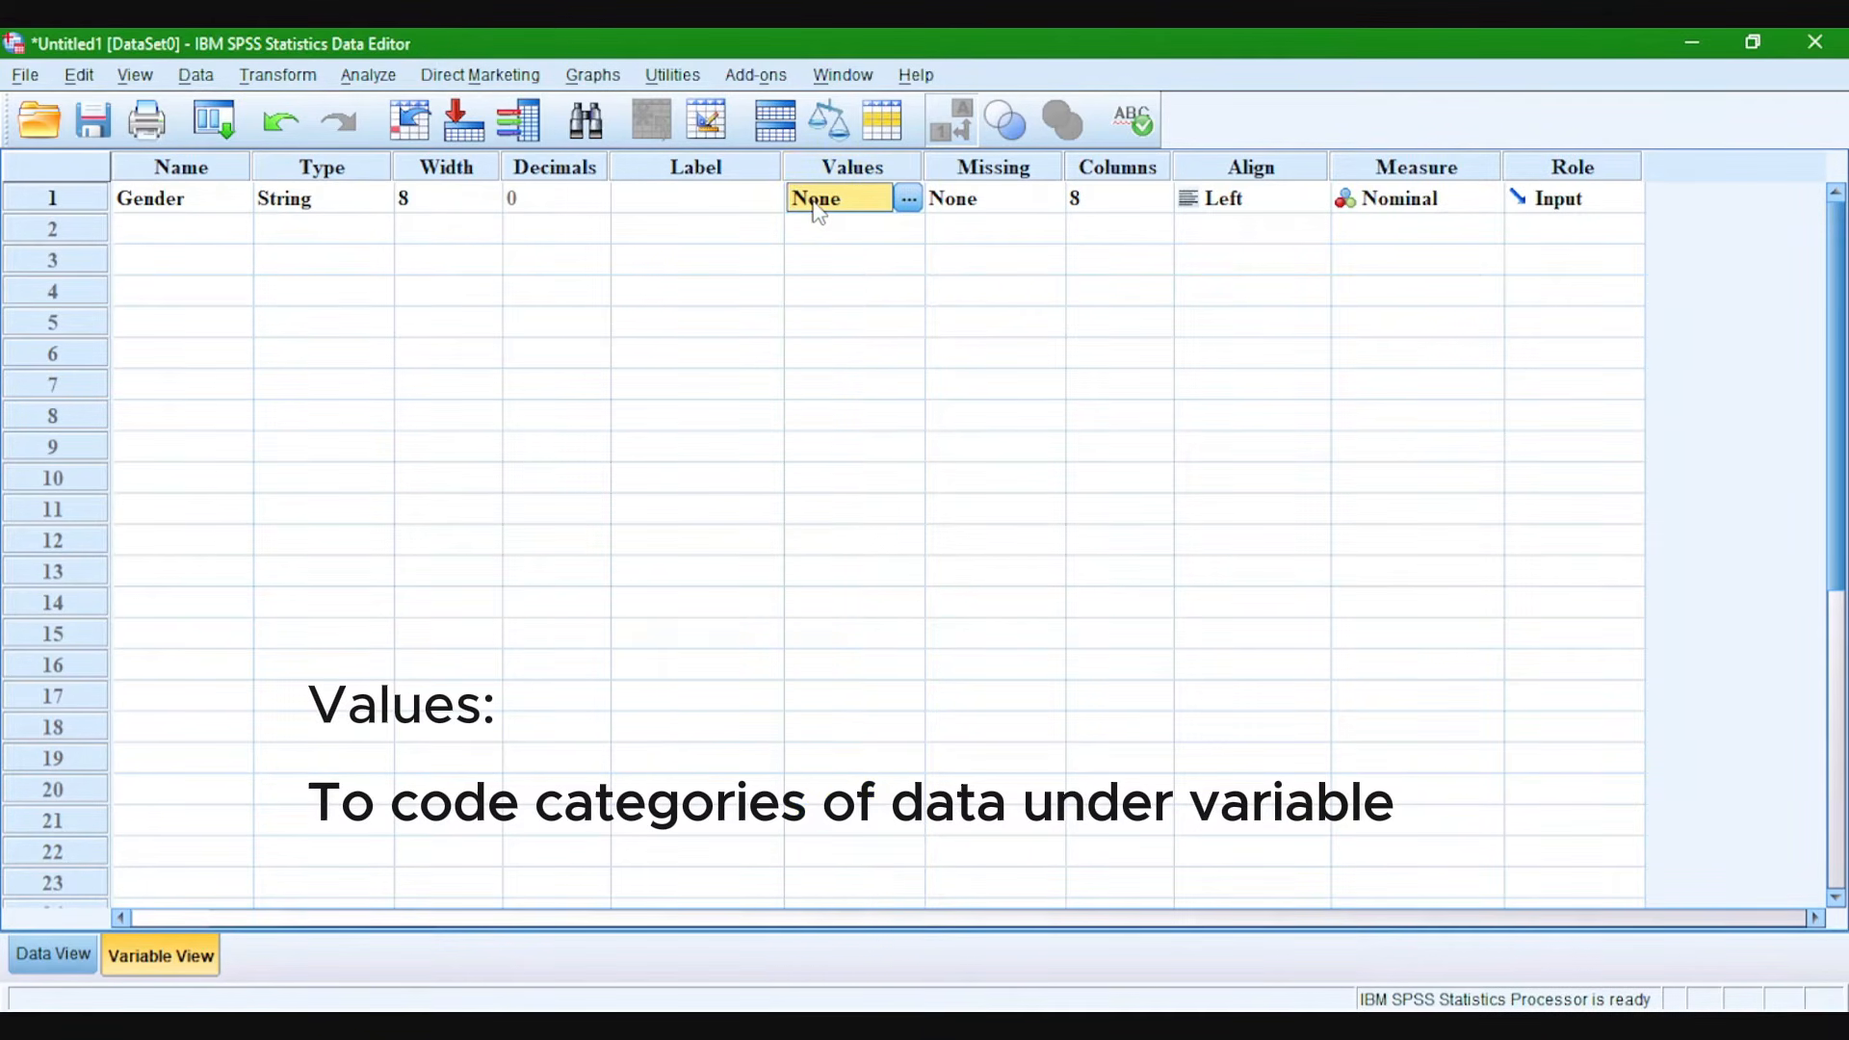
left_click(907, 200)
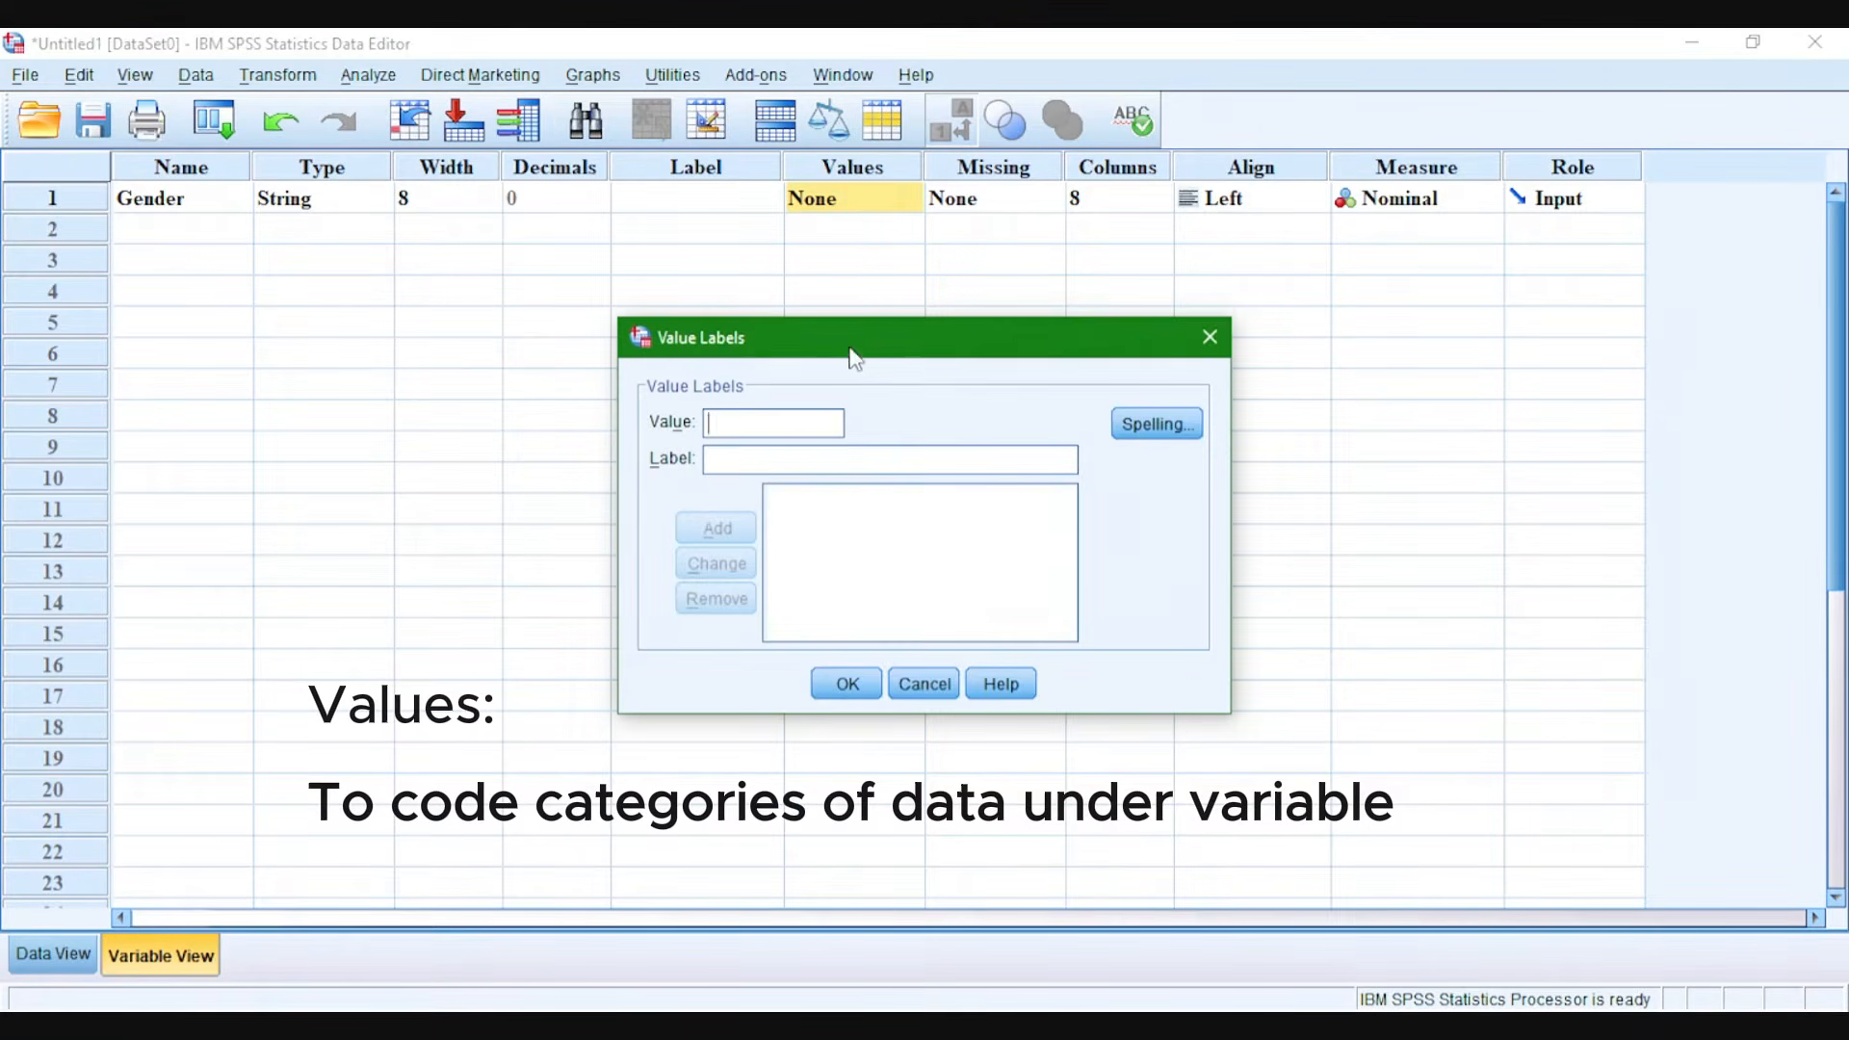
left_click_drag(855, 338, 839, 296)
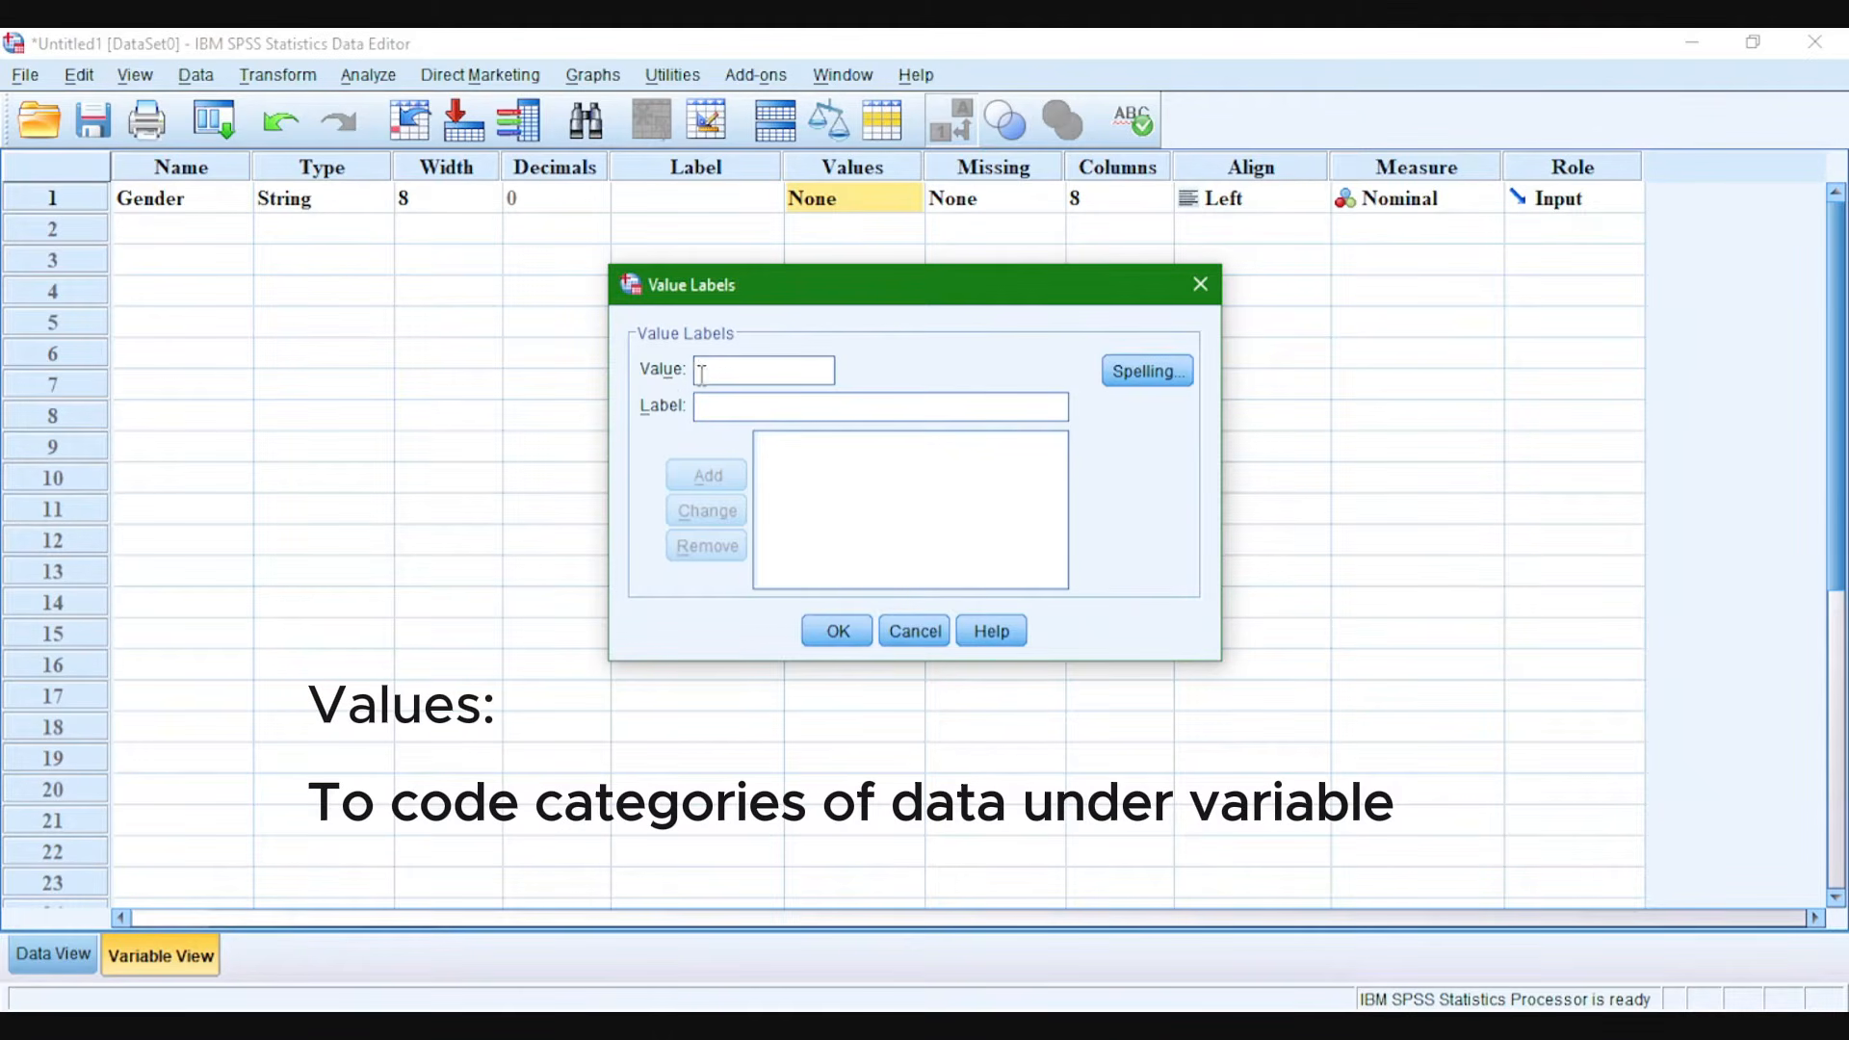
type("0")
left_click(715, 407)
type("Female")
left_click(710, 477)
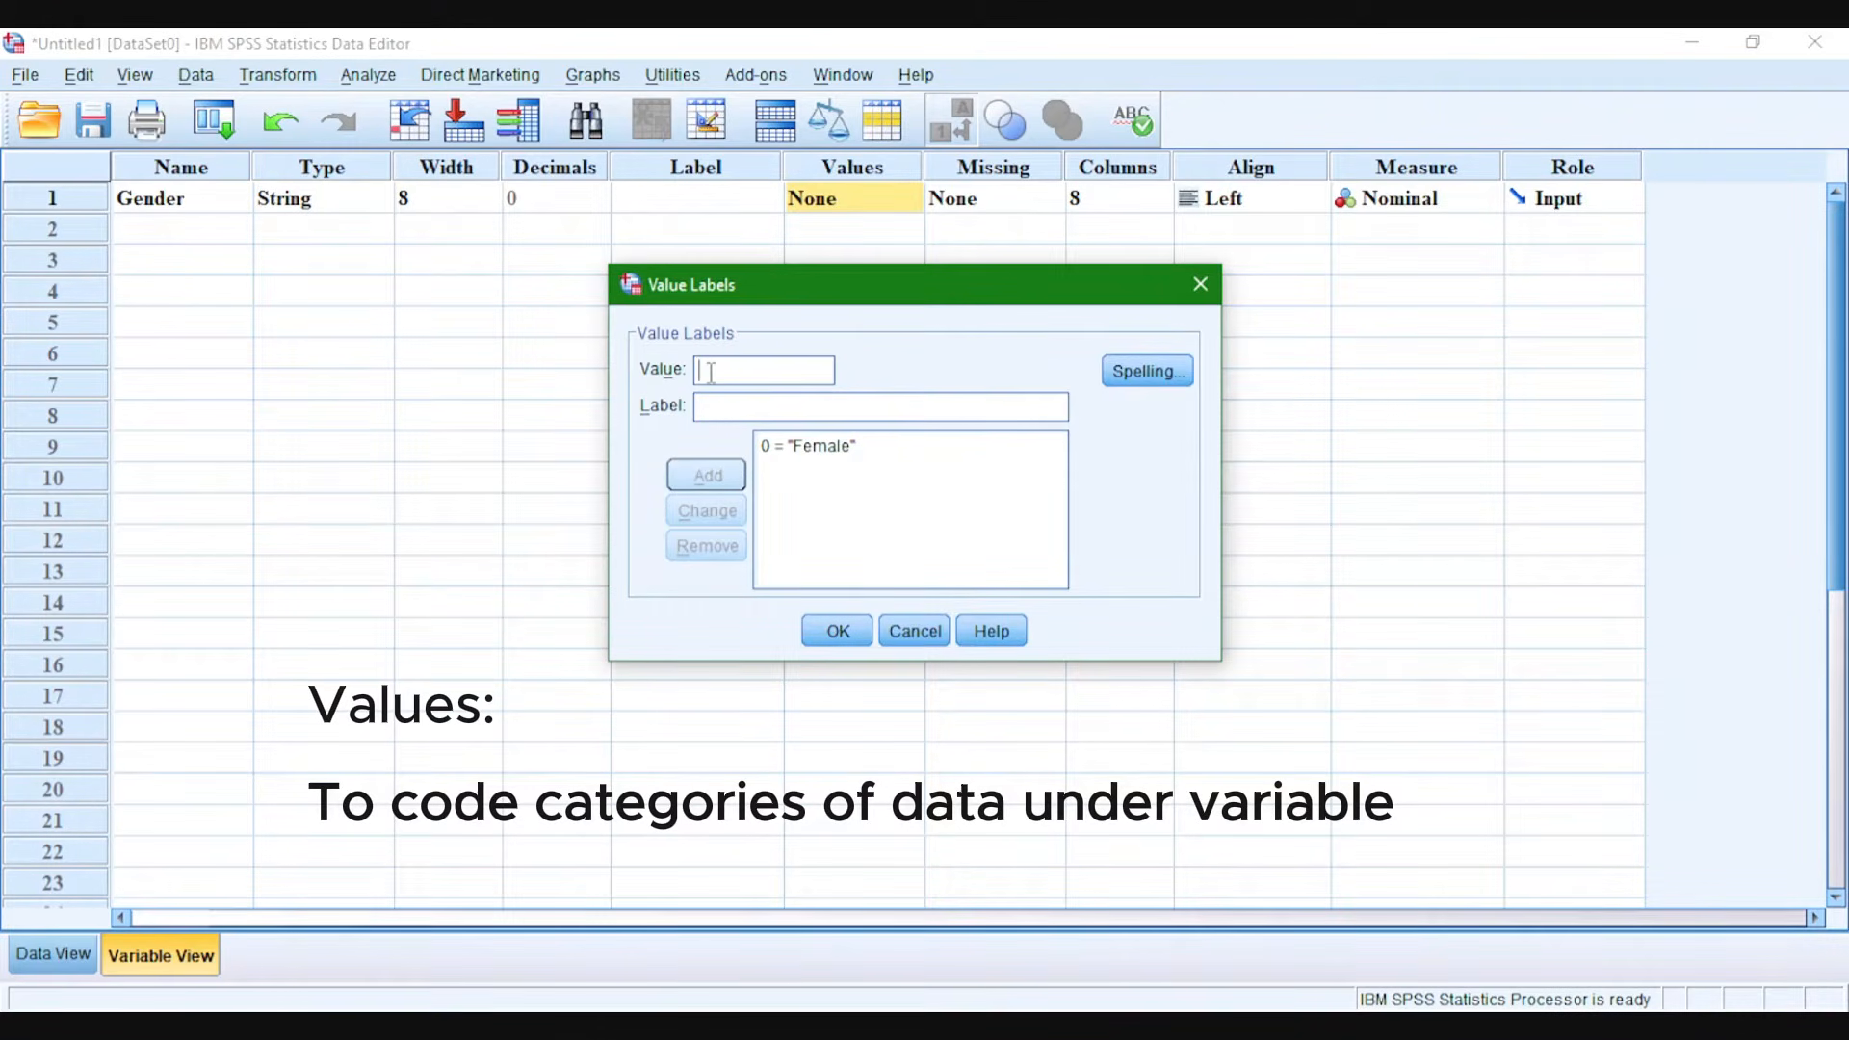
Add the value 1 with the label Male and apply the Gender value labels.
type("1")
left_click(709, 404)
type("Male")
left_click(702, 482)
left_click(830, 482)
left_click(838, 631)
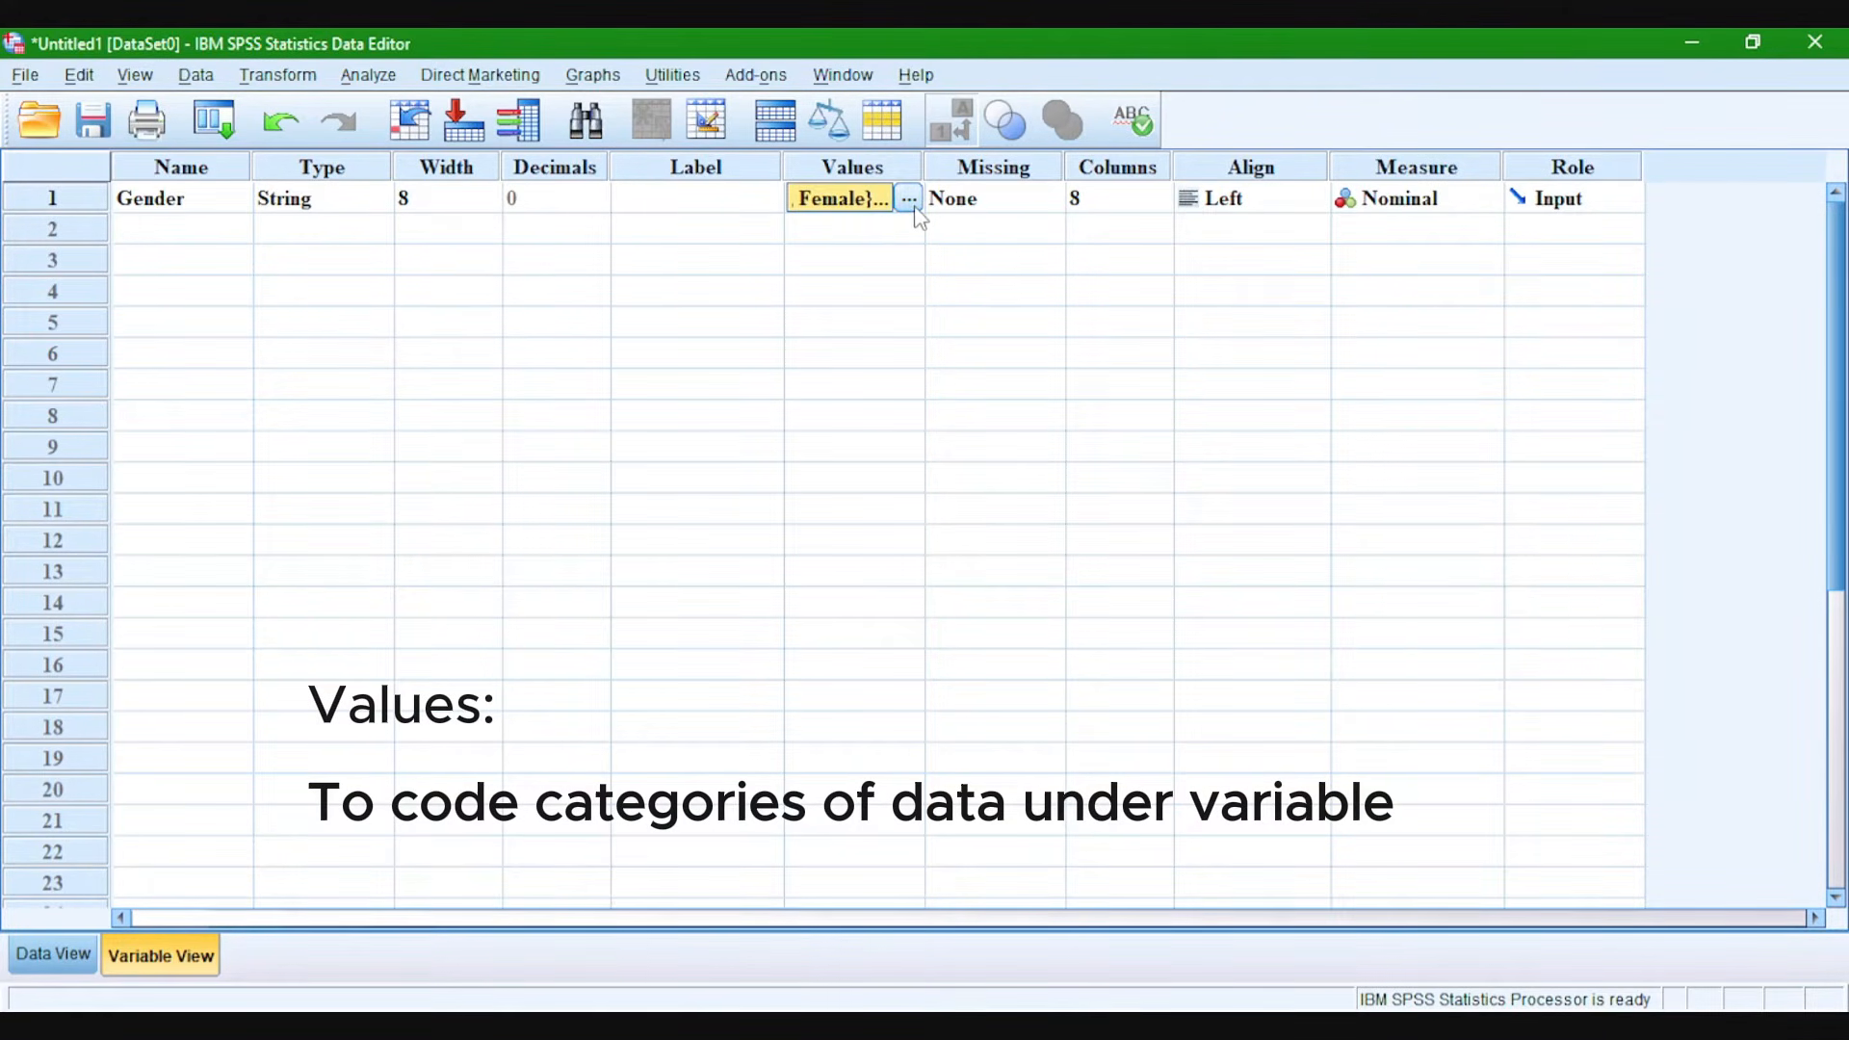
Examine the Missing and Columns attributes of the Gender variable.
left_click(908, 169)
left_click(975, 174)
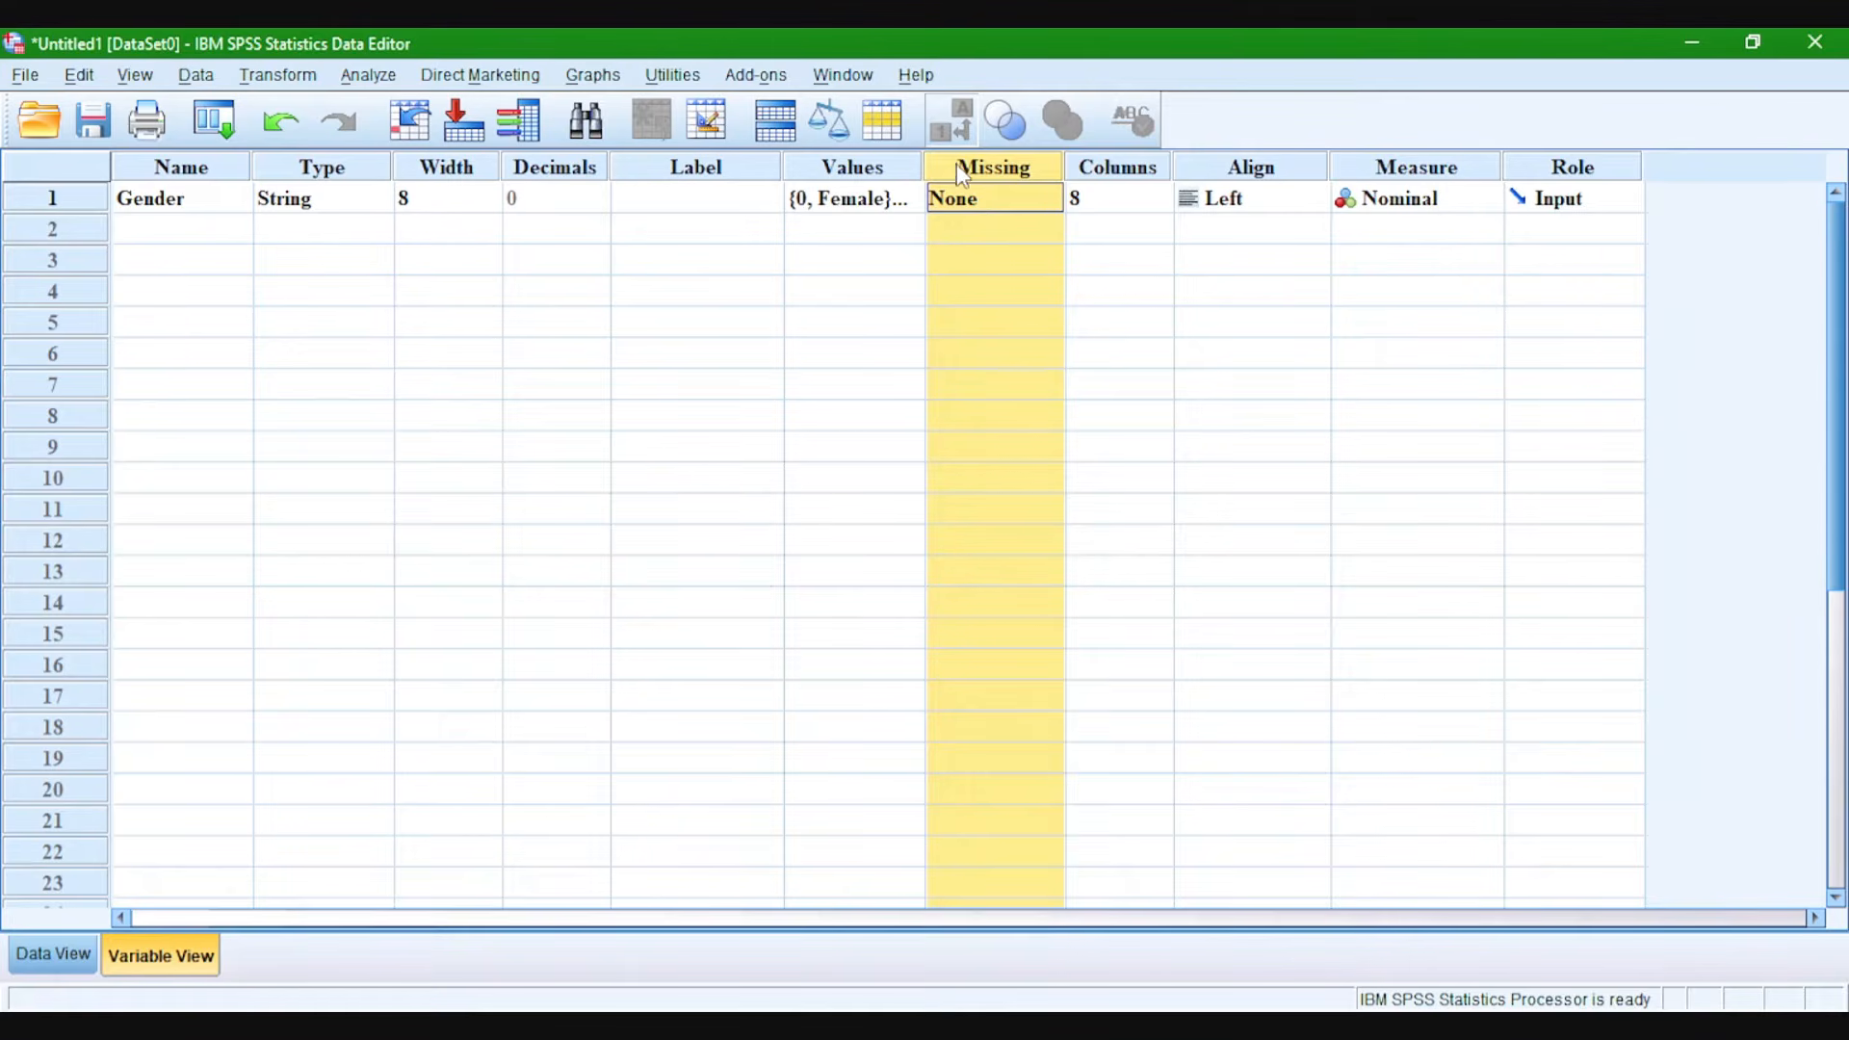
left_click(1131, 171)
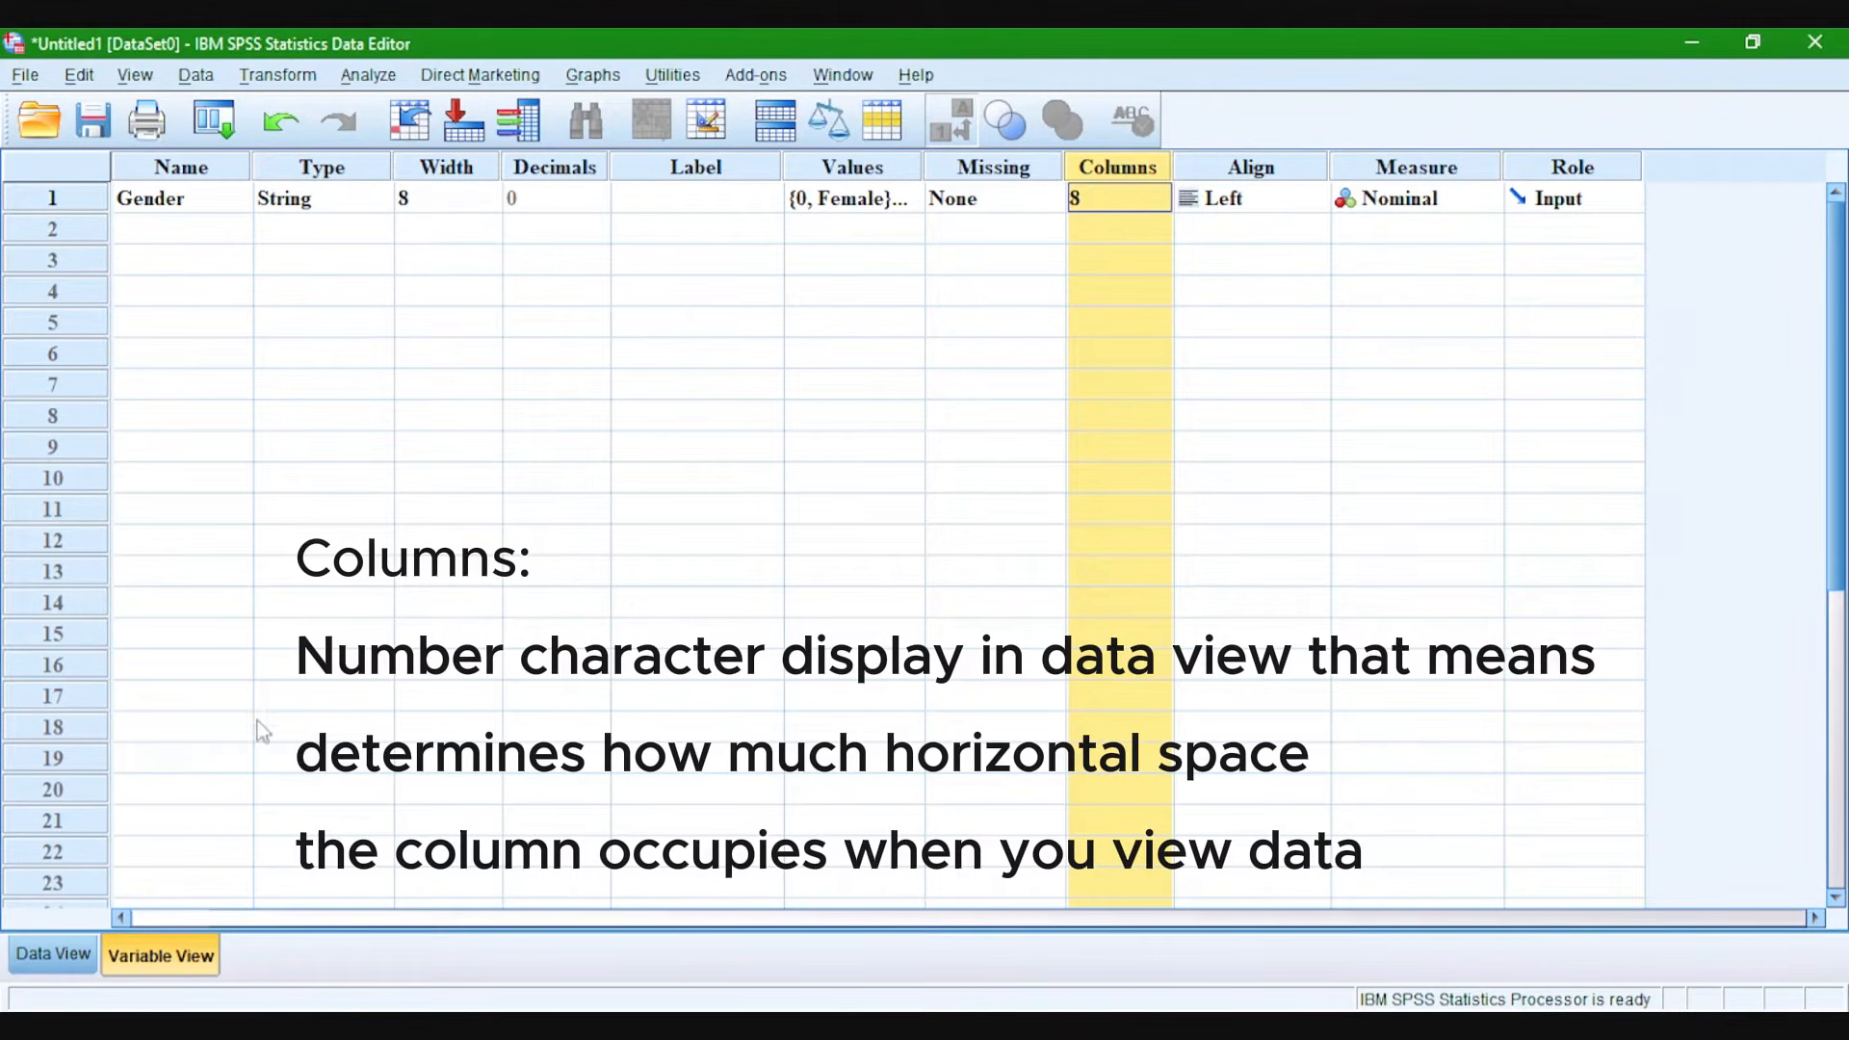
Resize the Gender column in the Data View, first to 5 and finally to 7 characters, checking the Columns attribute.
left_click(46, 955)
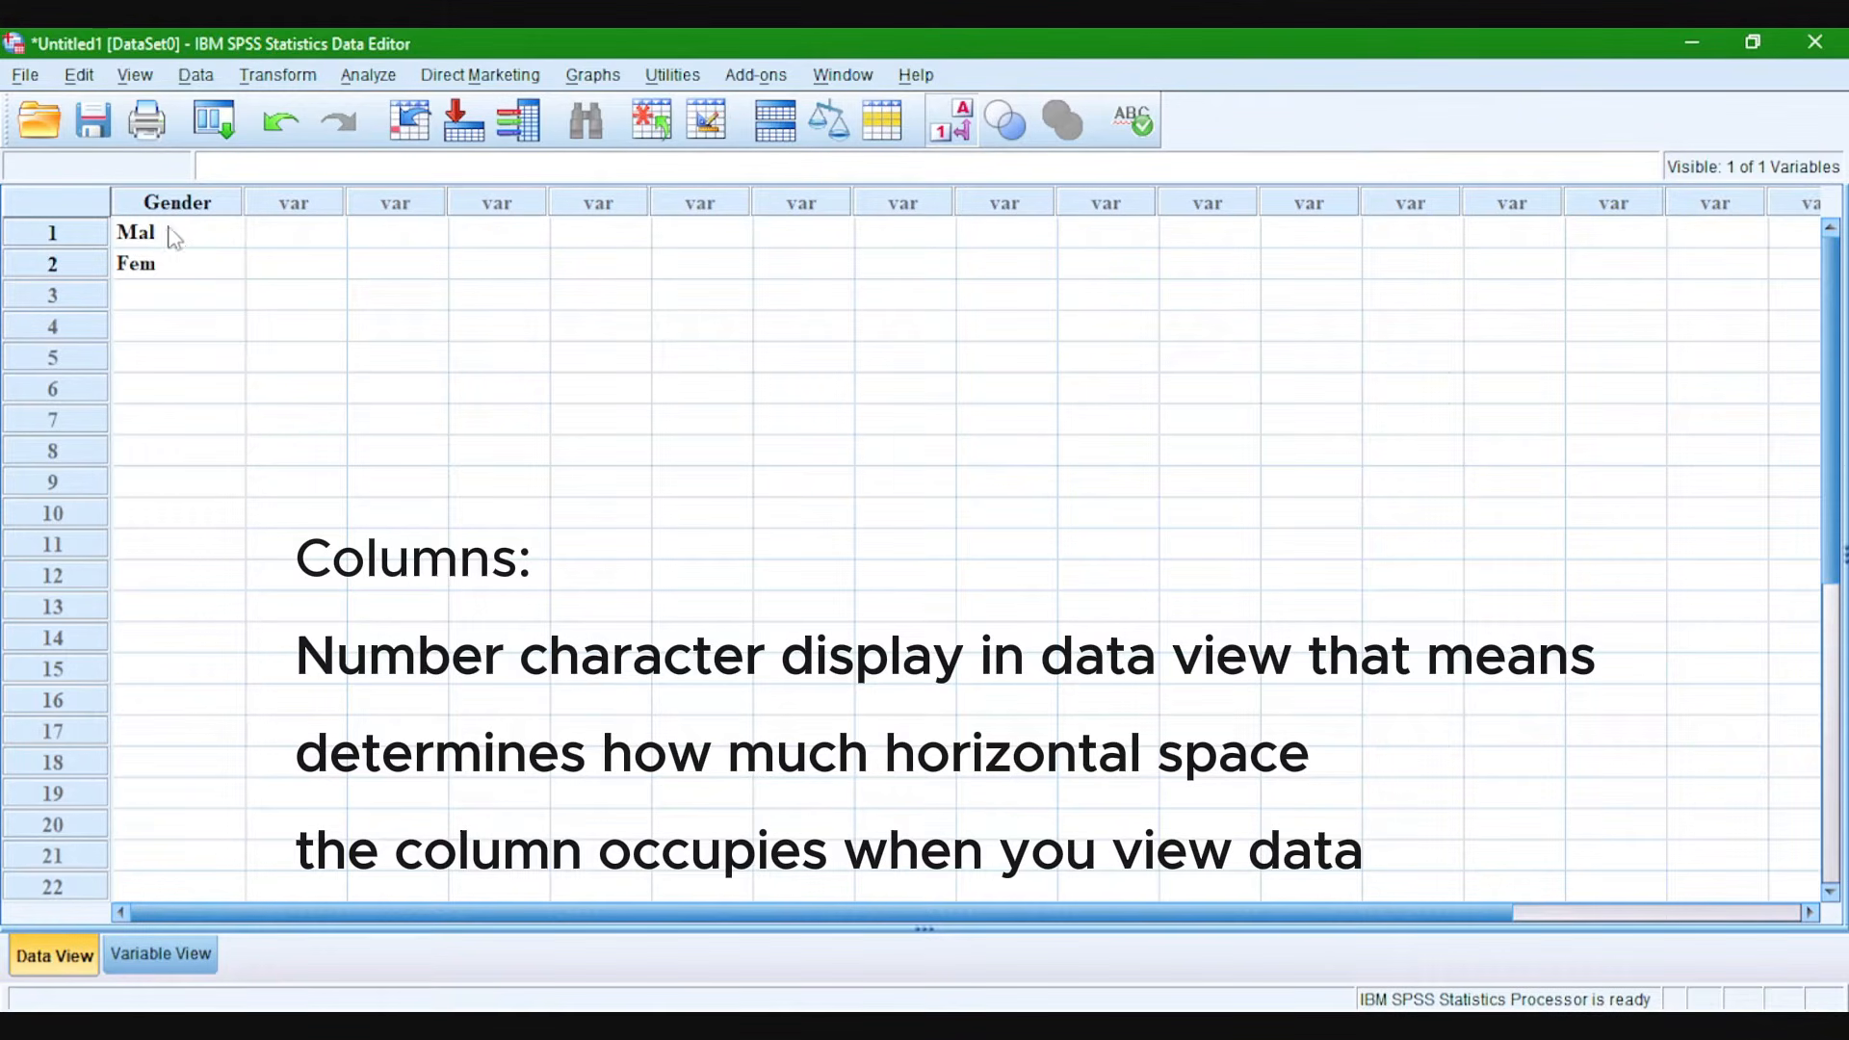
left_click_drag(244, 202, 198, 202)
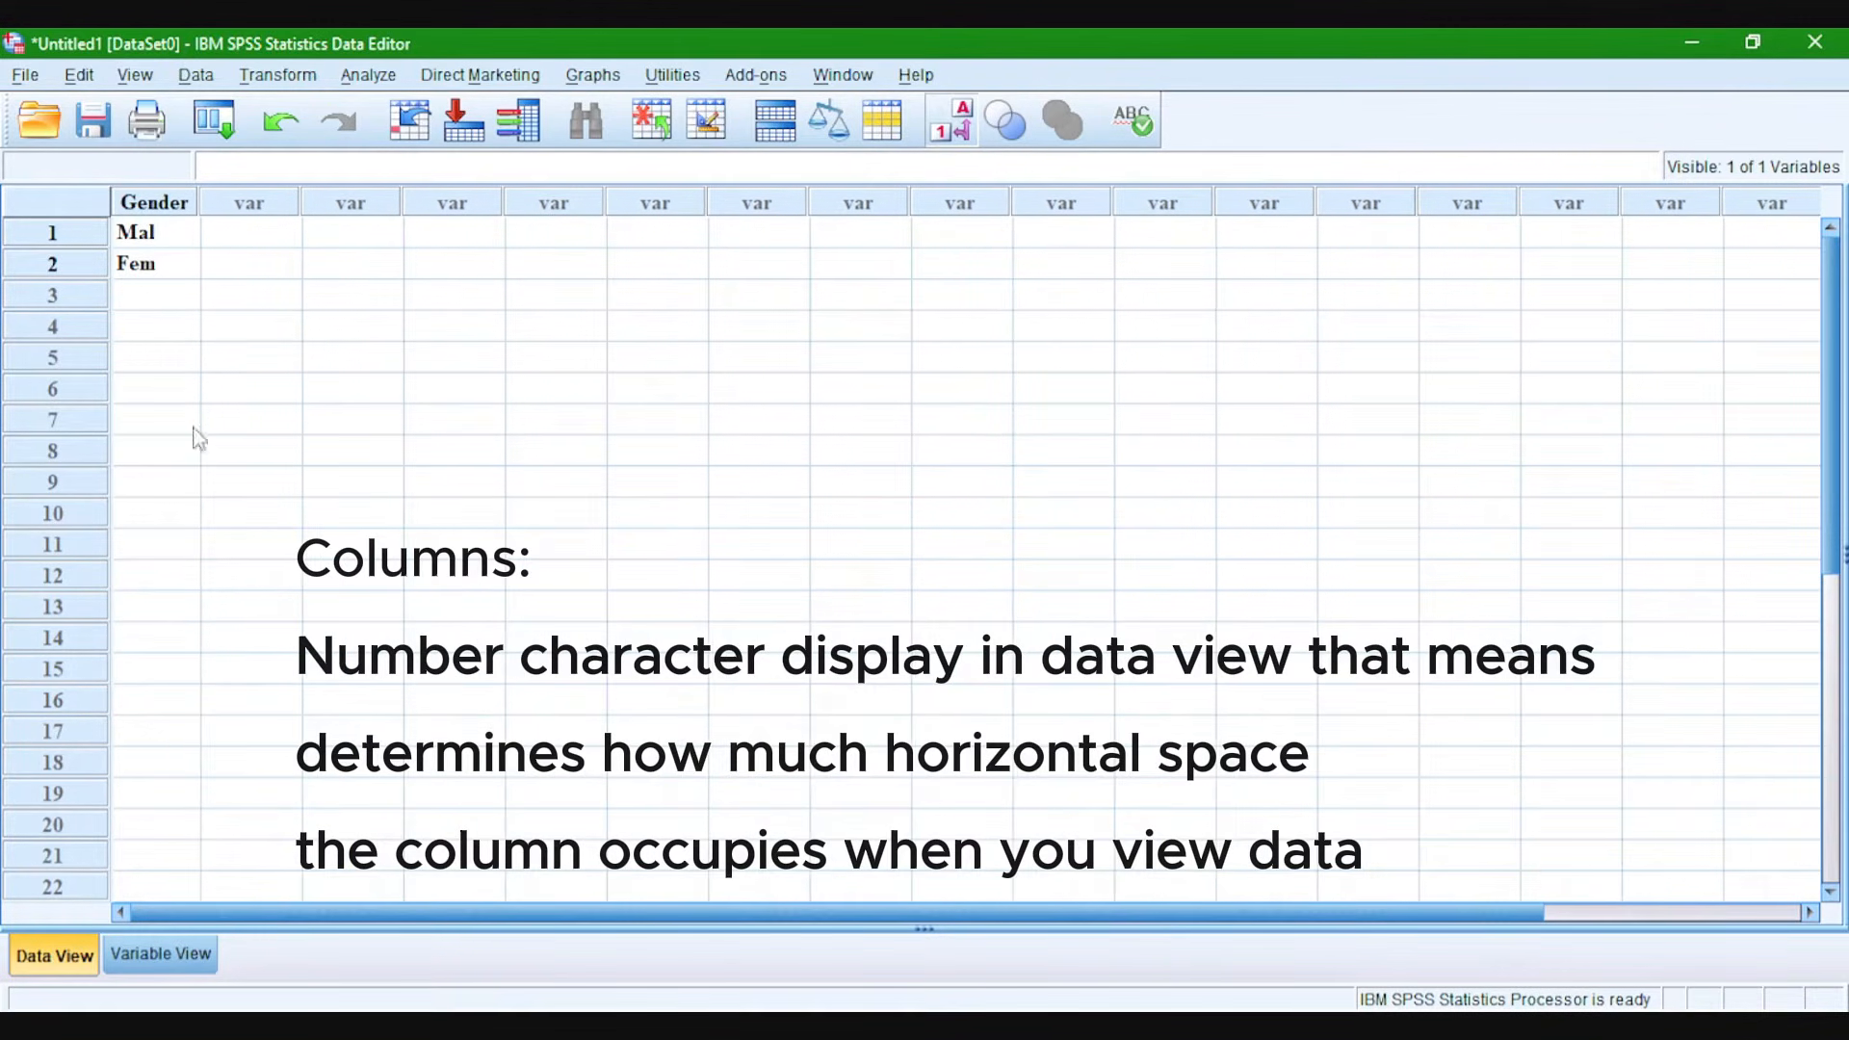
left_click(165, 951)
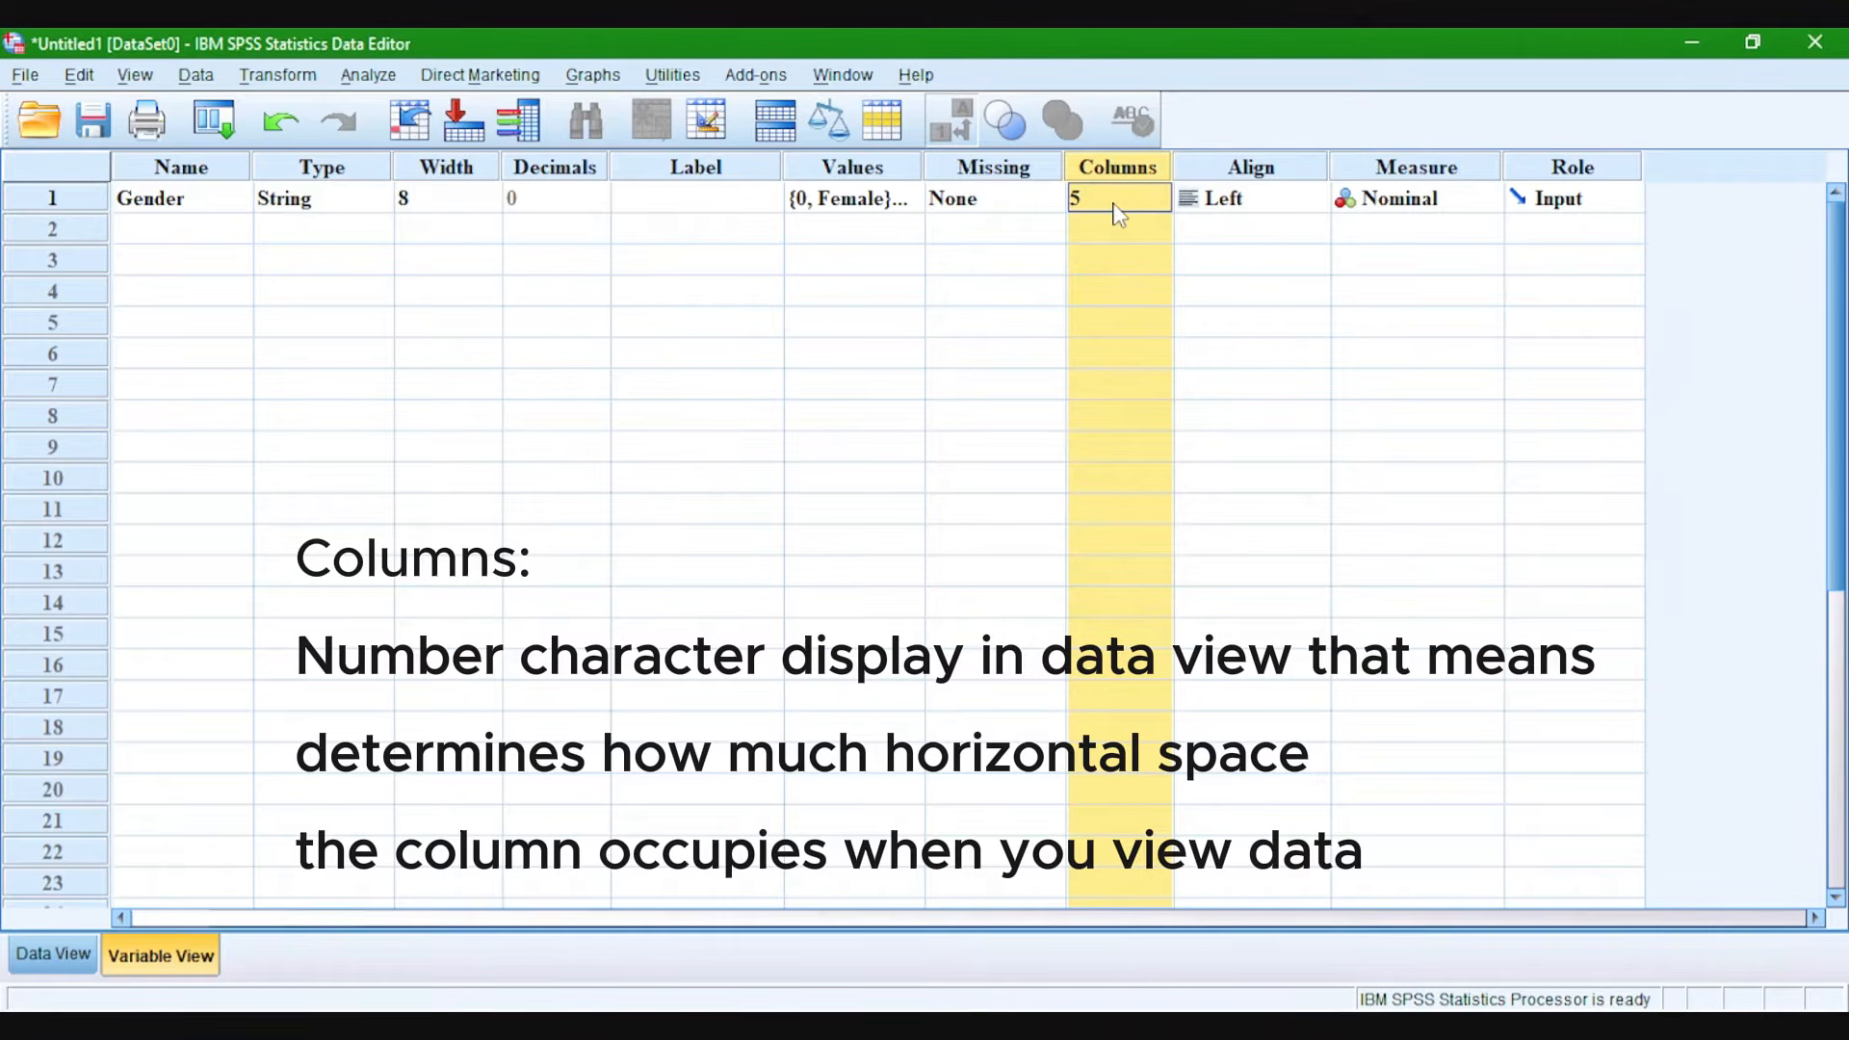
left_click(53, 953)
left_click(161, 953)
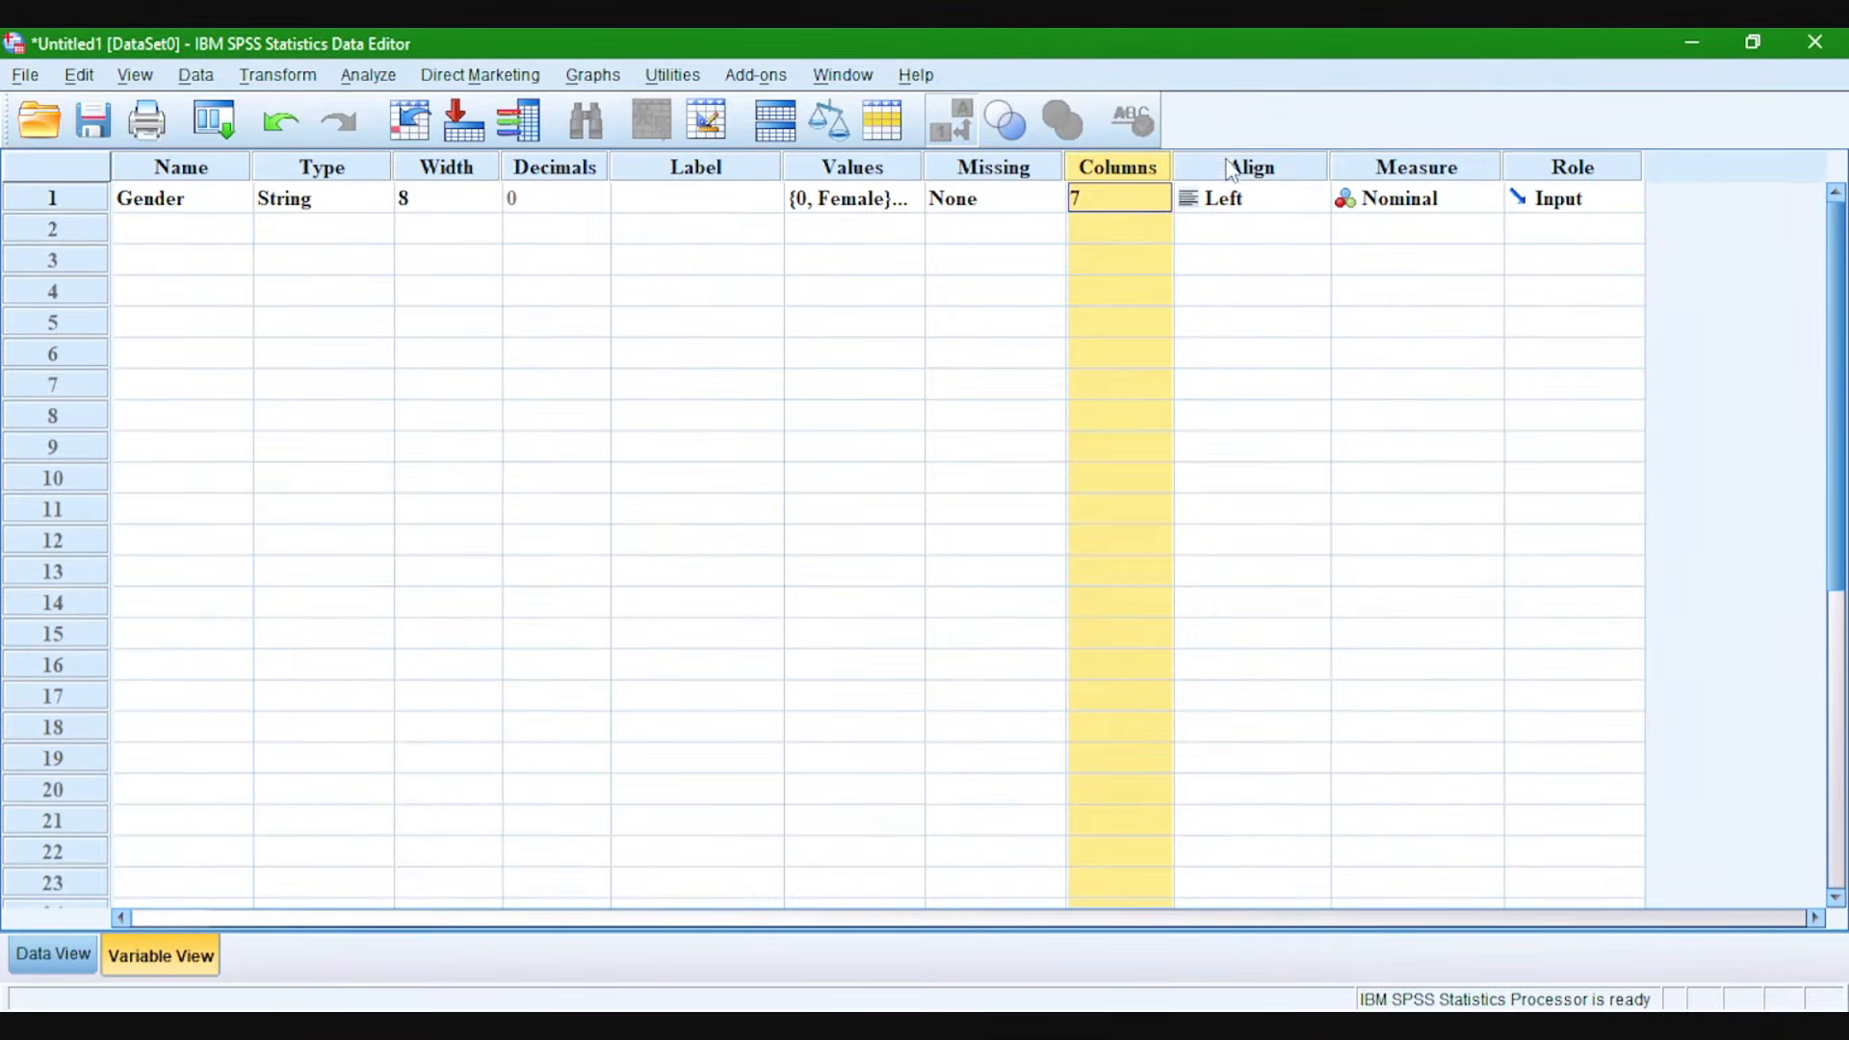
Examine the Align and Measure attributes of the Gender variable.
left_click(1230, 169)
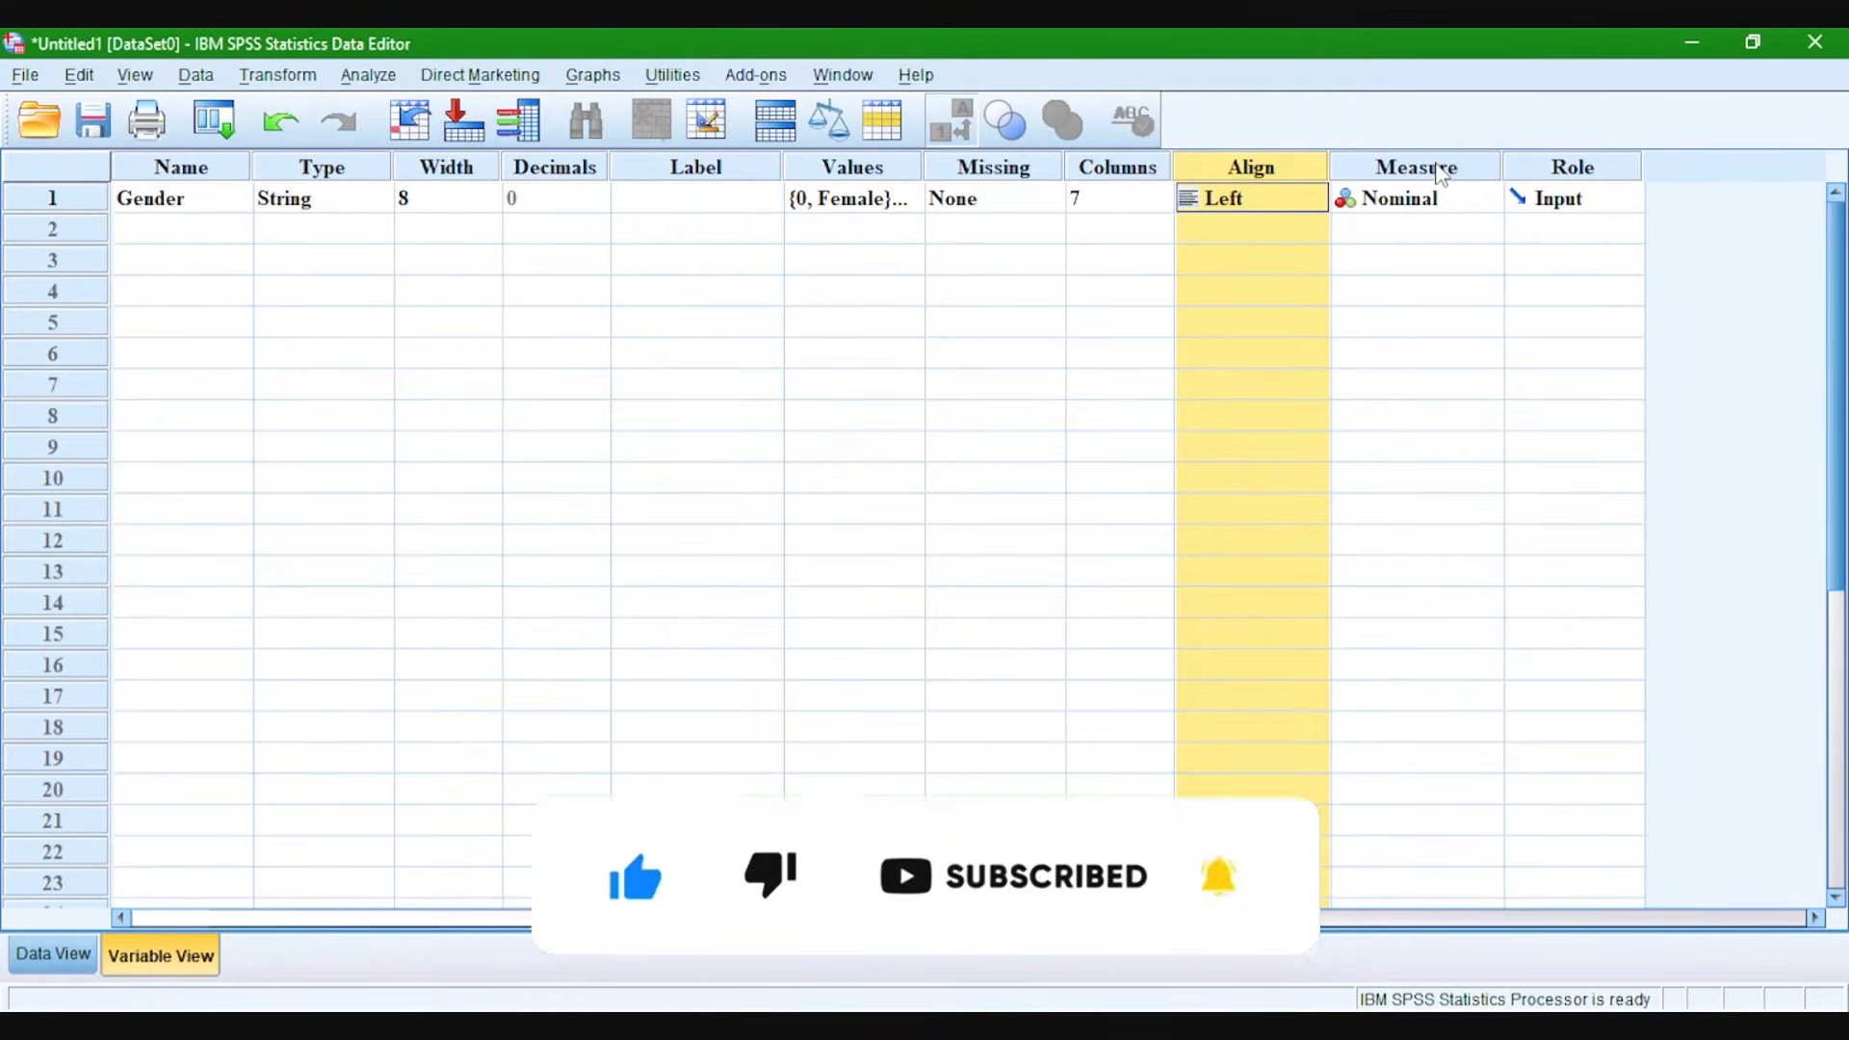
left_click(1419, 202)
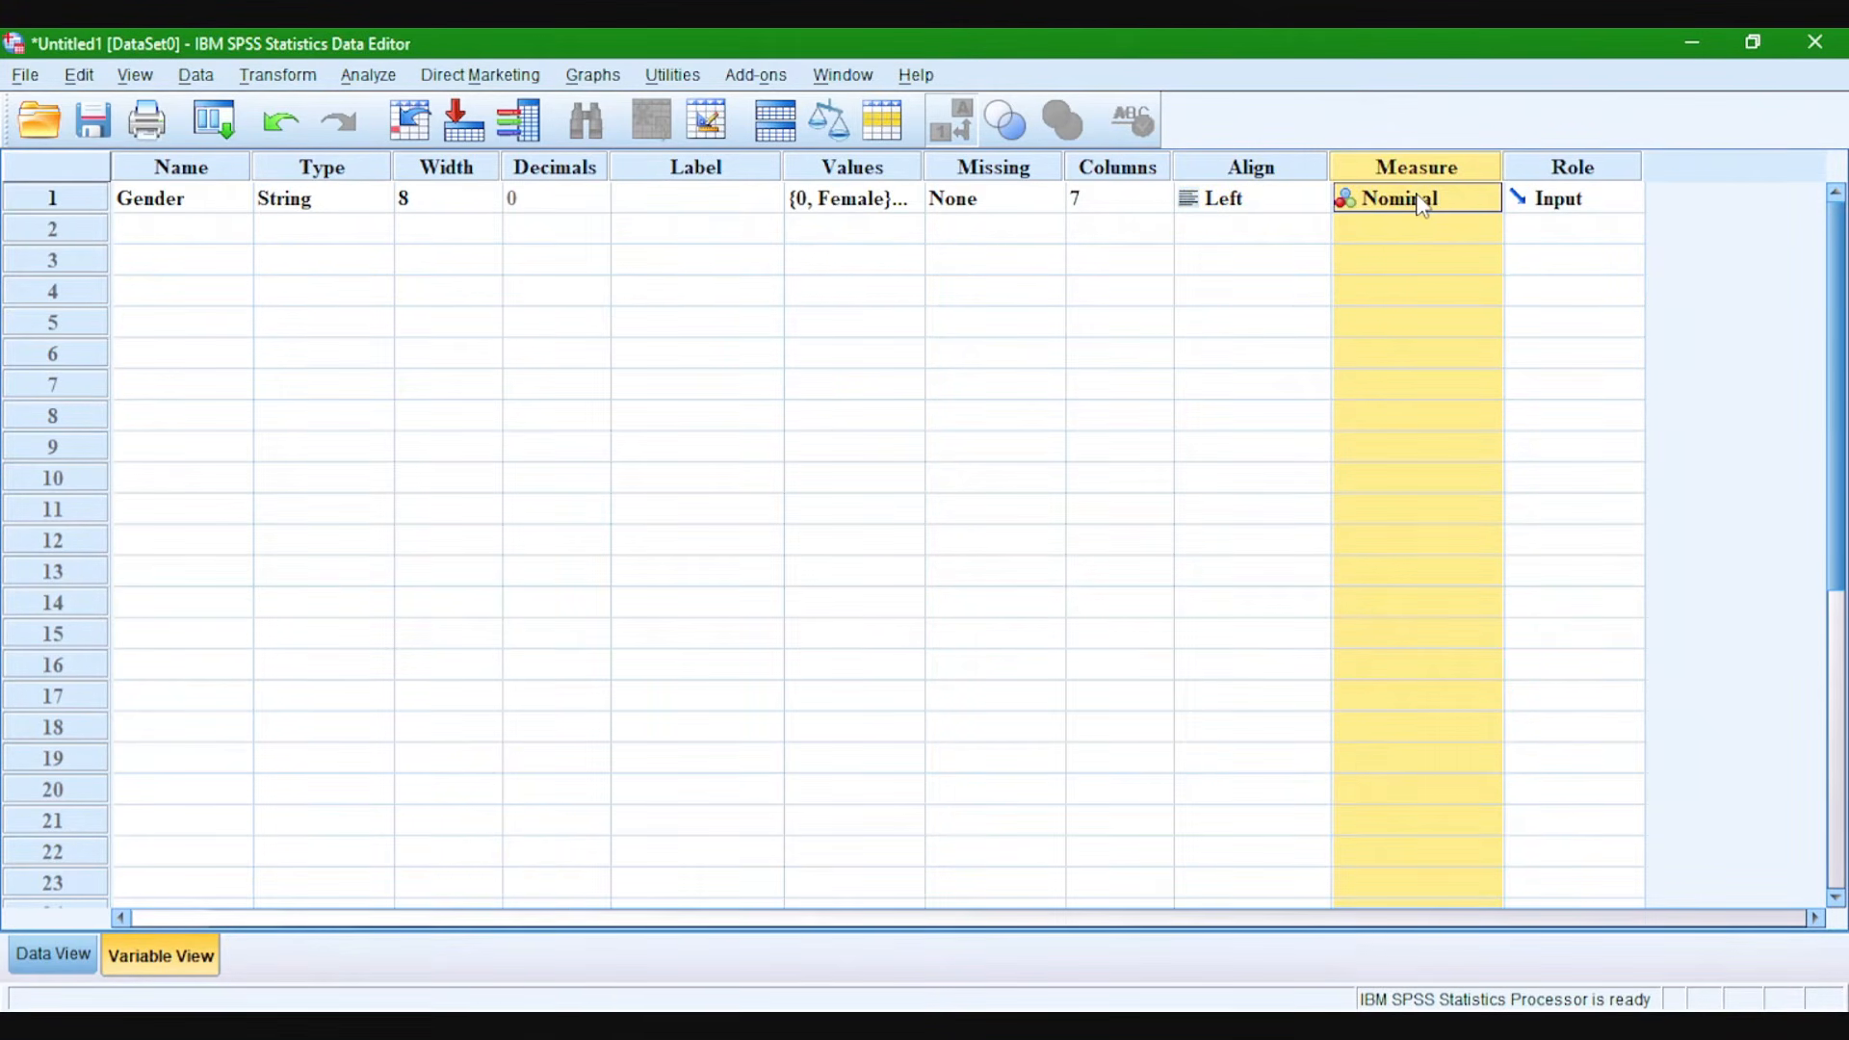
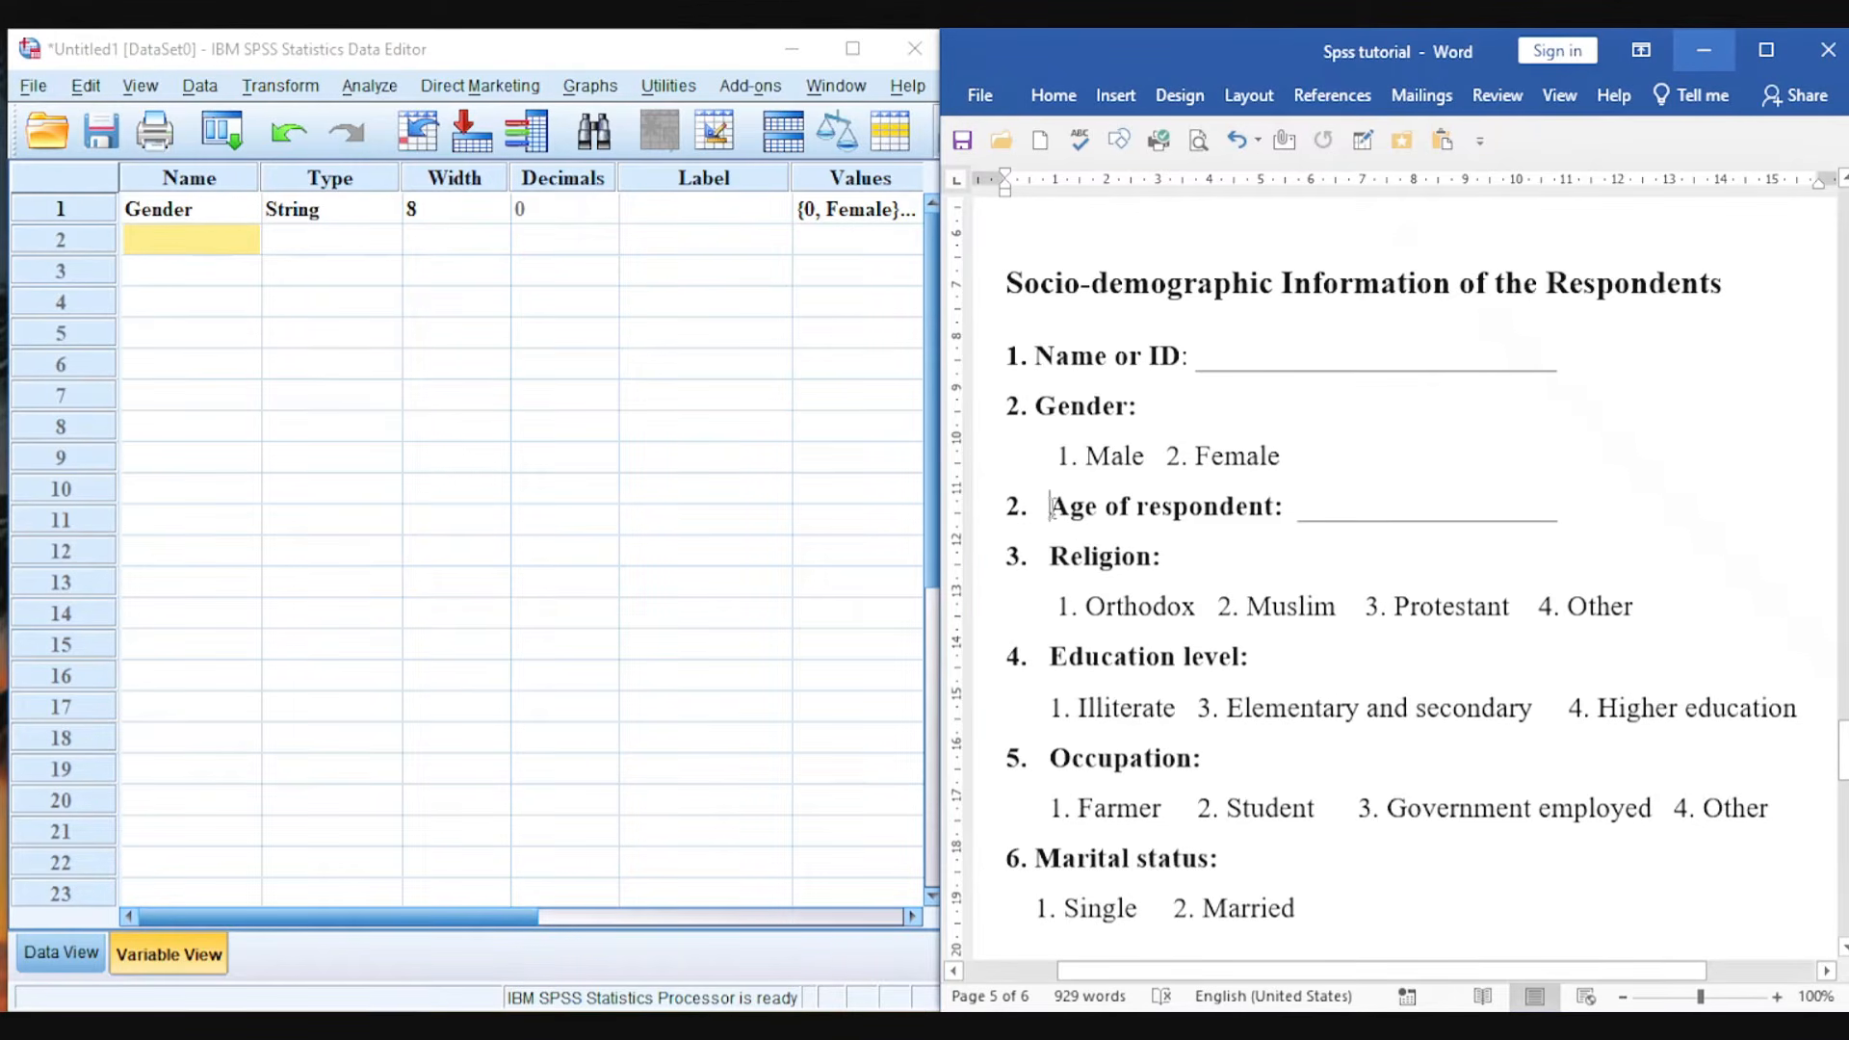
Add a second variable named Age, based on the questionnaire's "Age of respondent" item.
left_click_drag(1050, 506, 1250, 506)
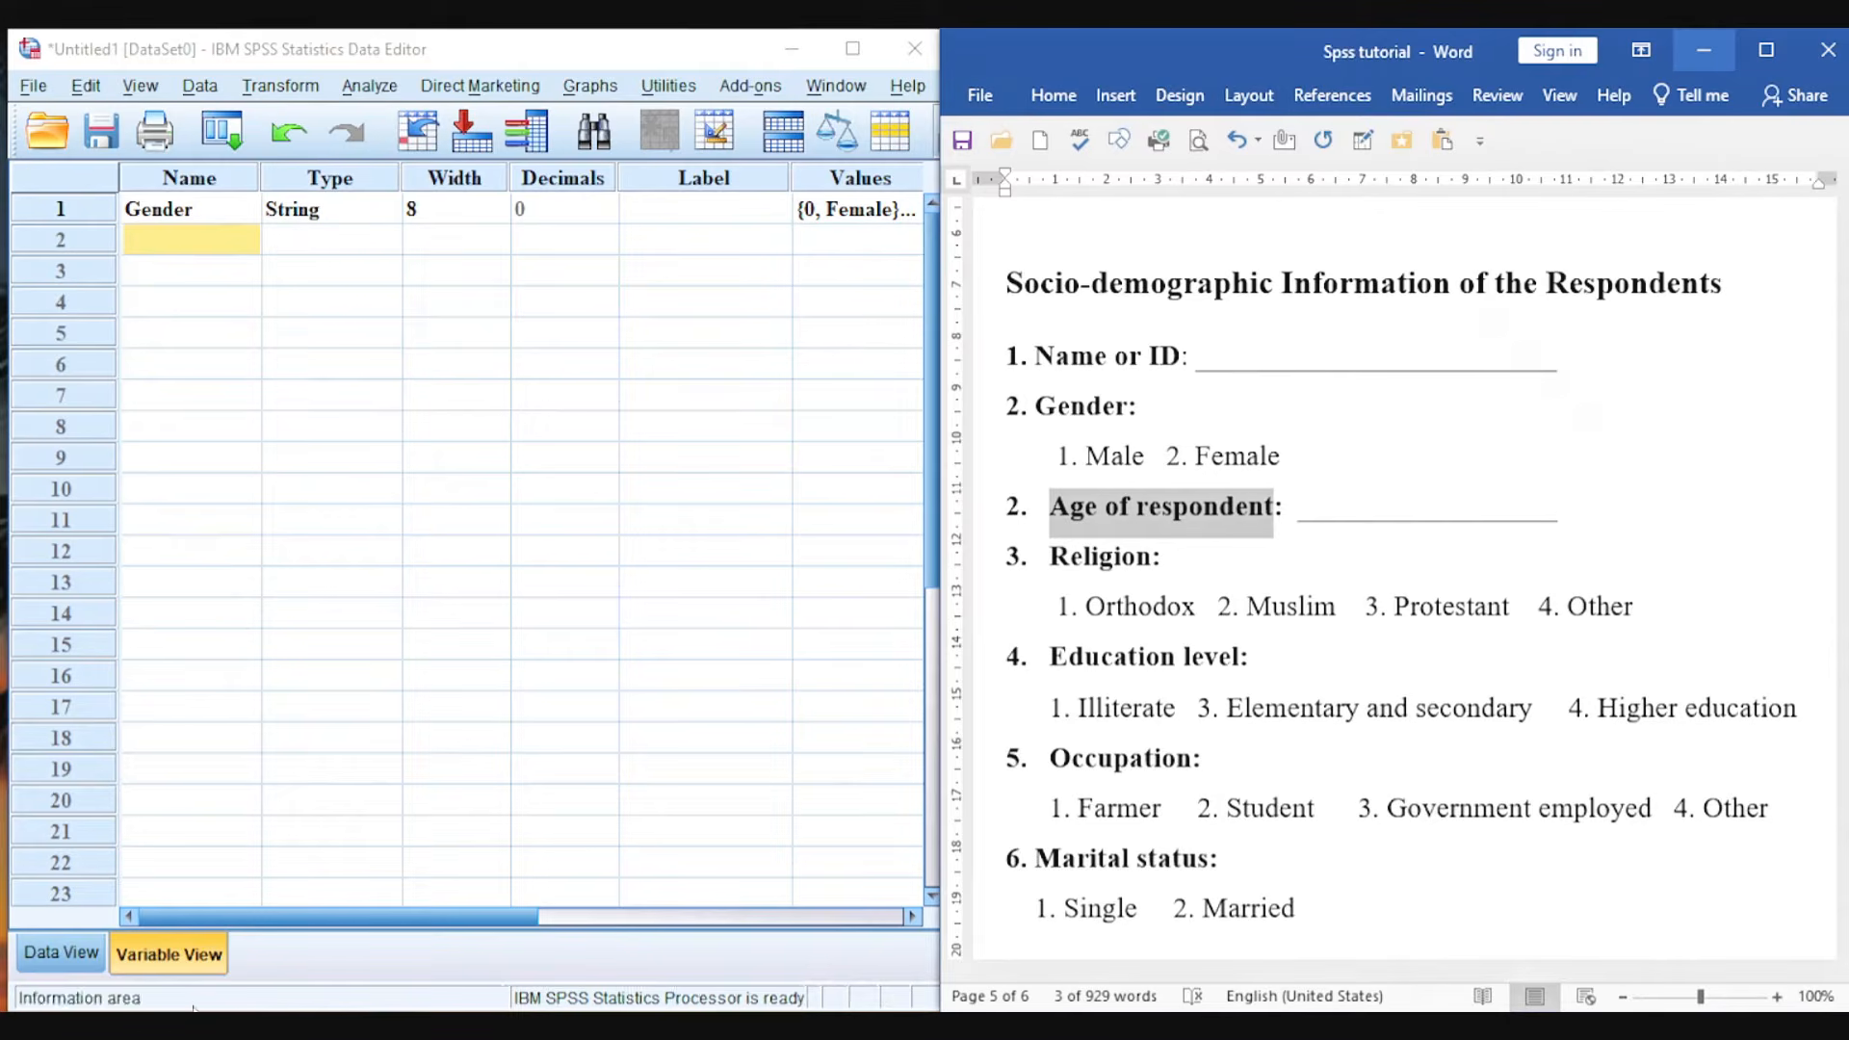
left_click(157, 239)
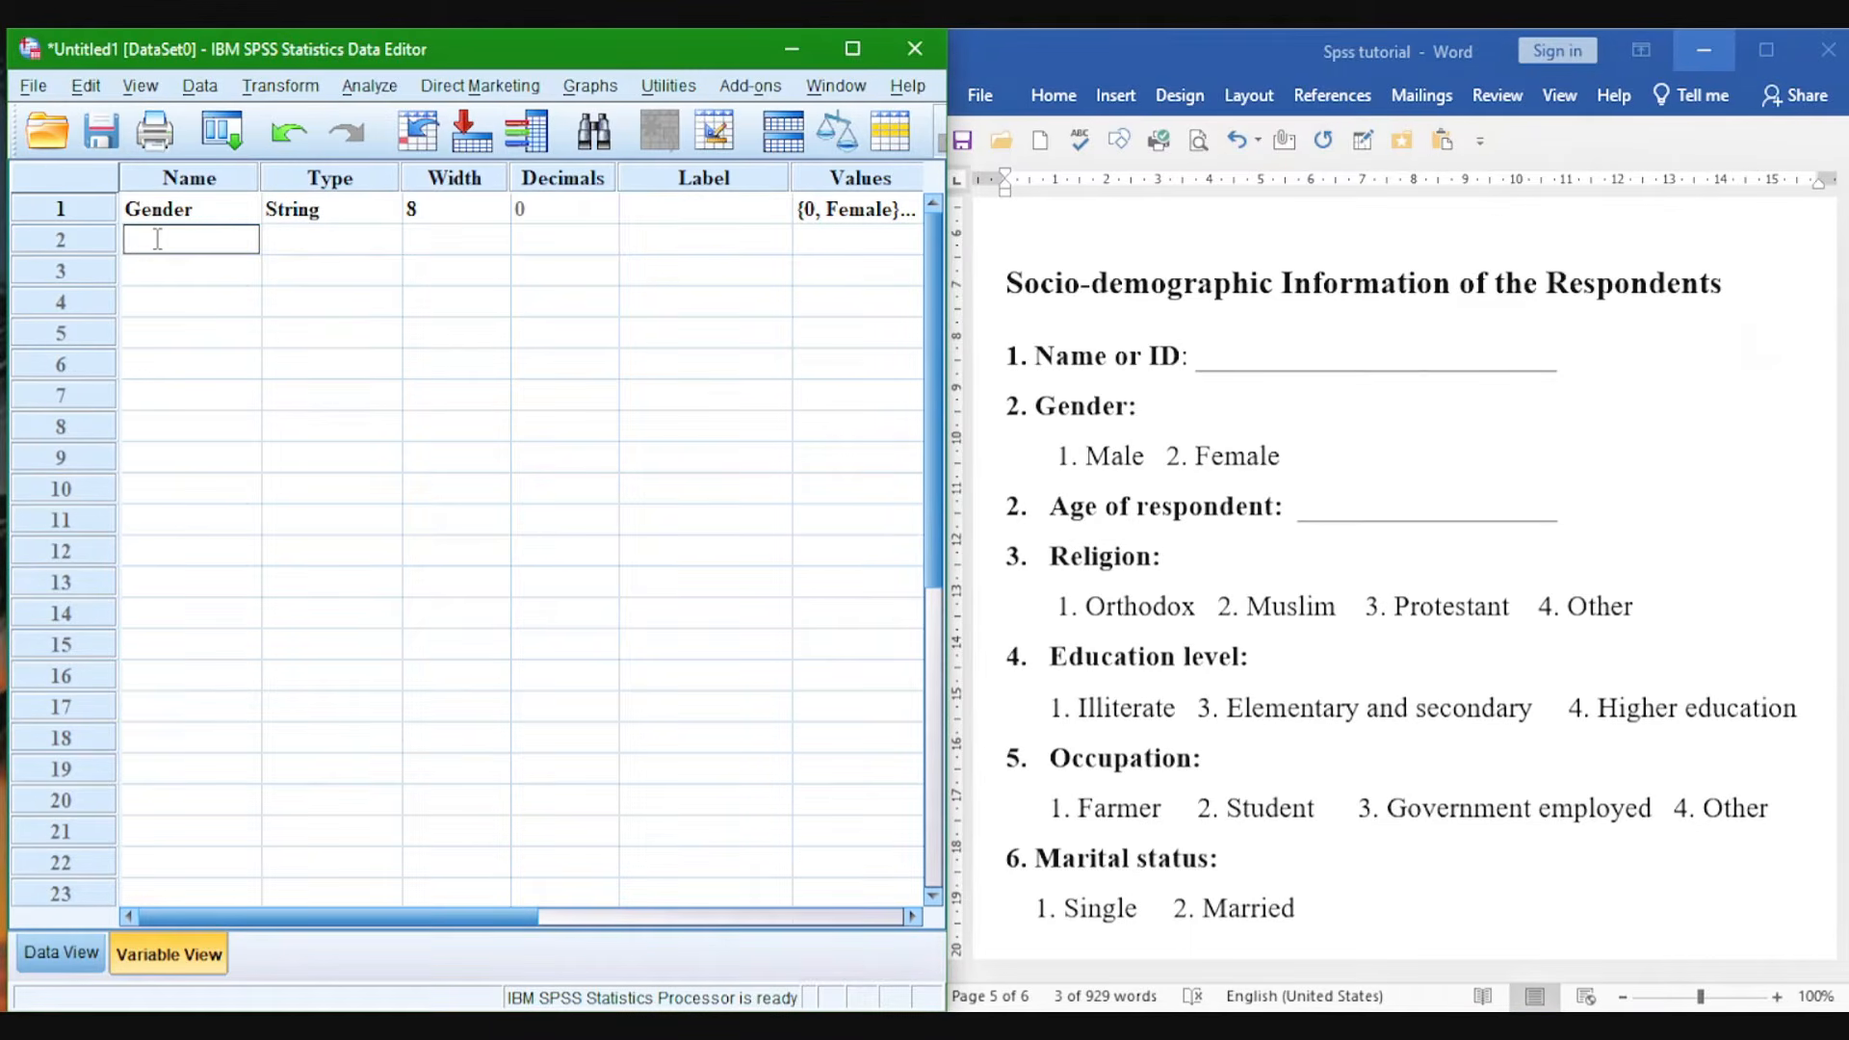
type("Age")
key("Tab")
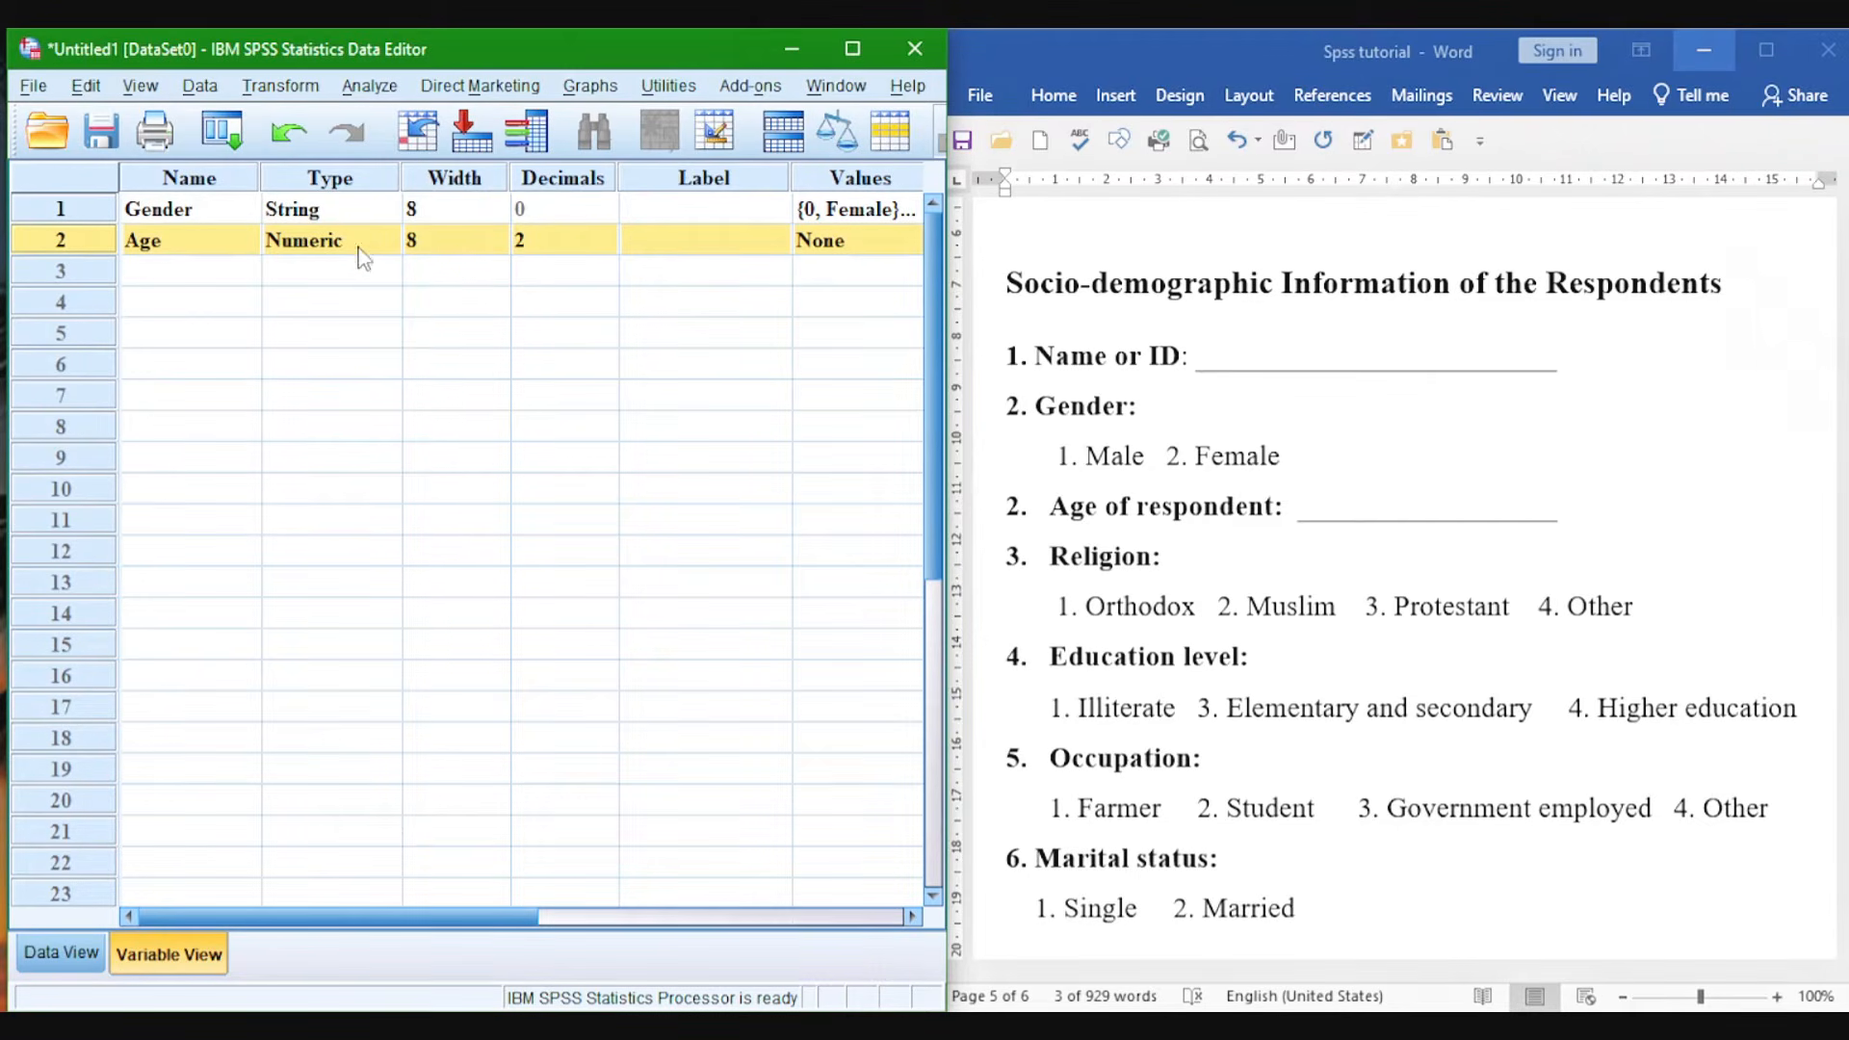
left_click(851, 47)
left_click(140, 229)
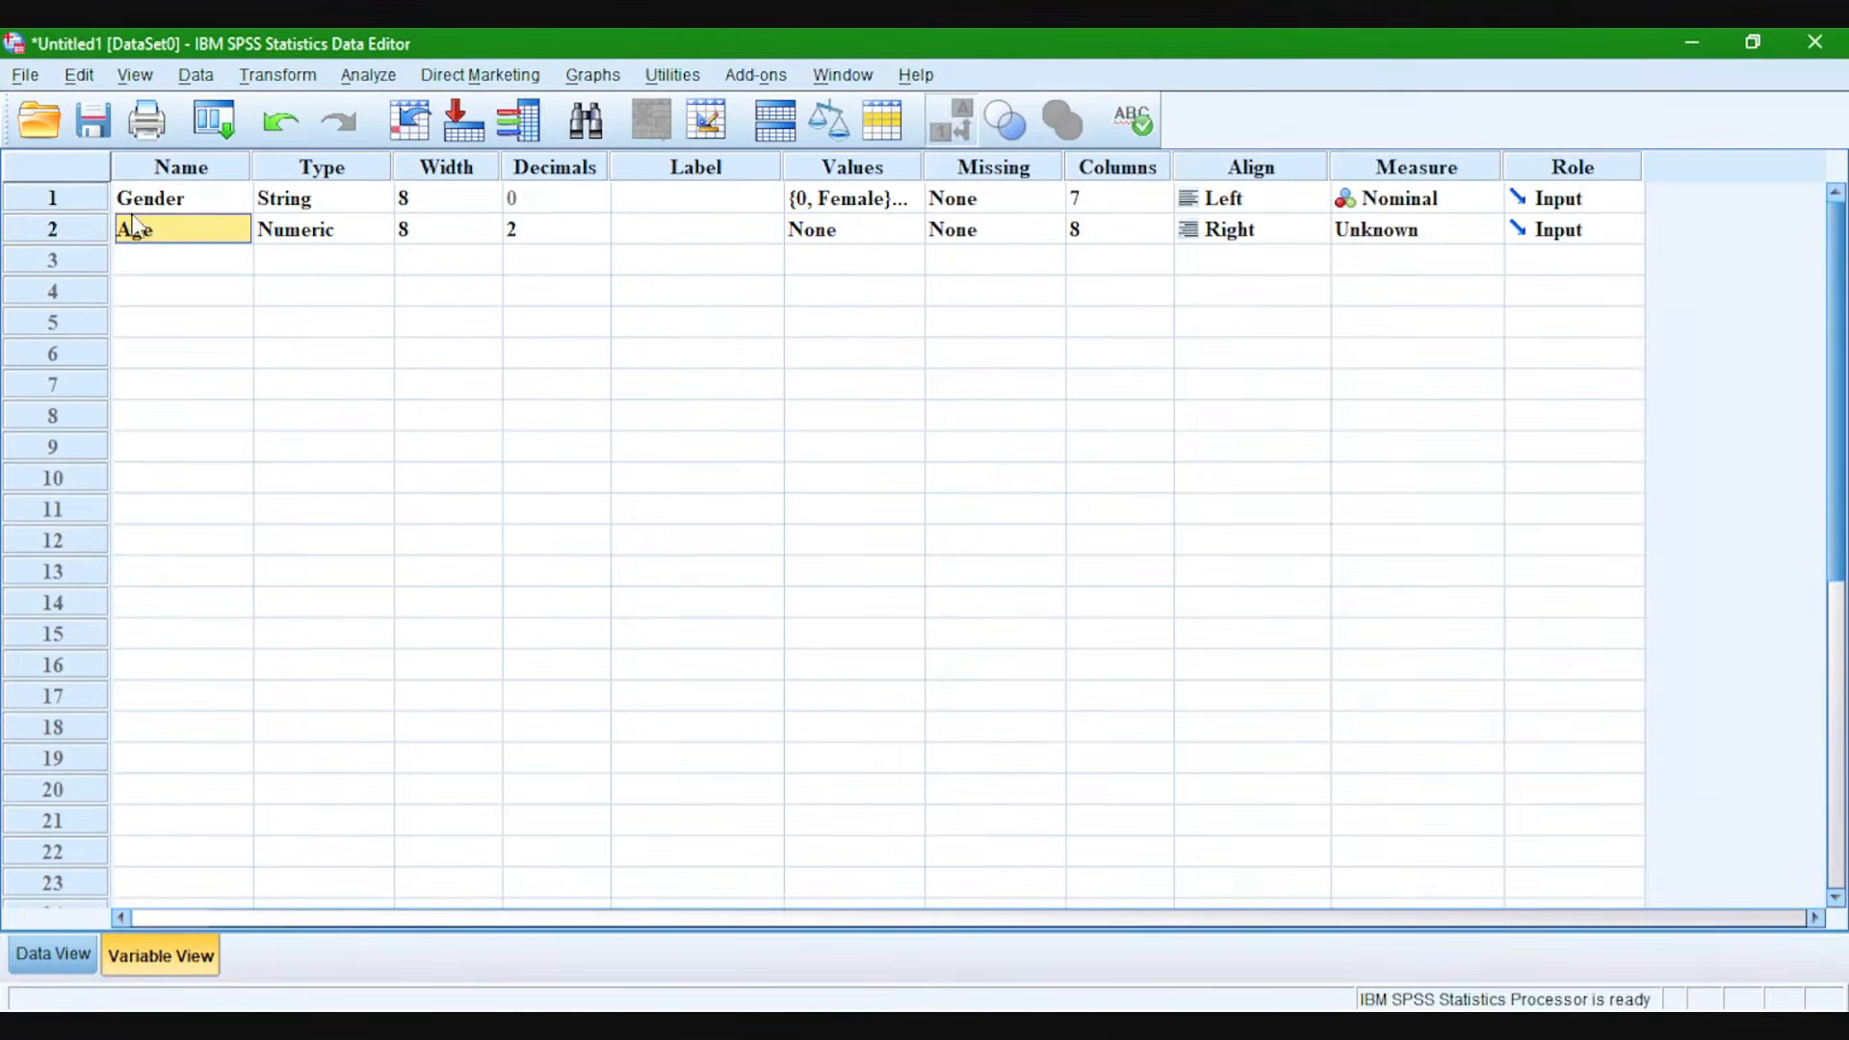
Open the variable type settings for Age and confirm Numeric as its type.
left_click(302, 235)
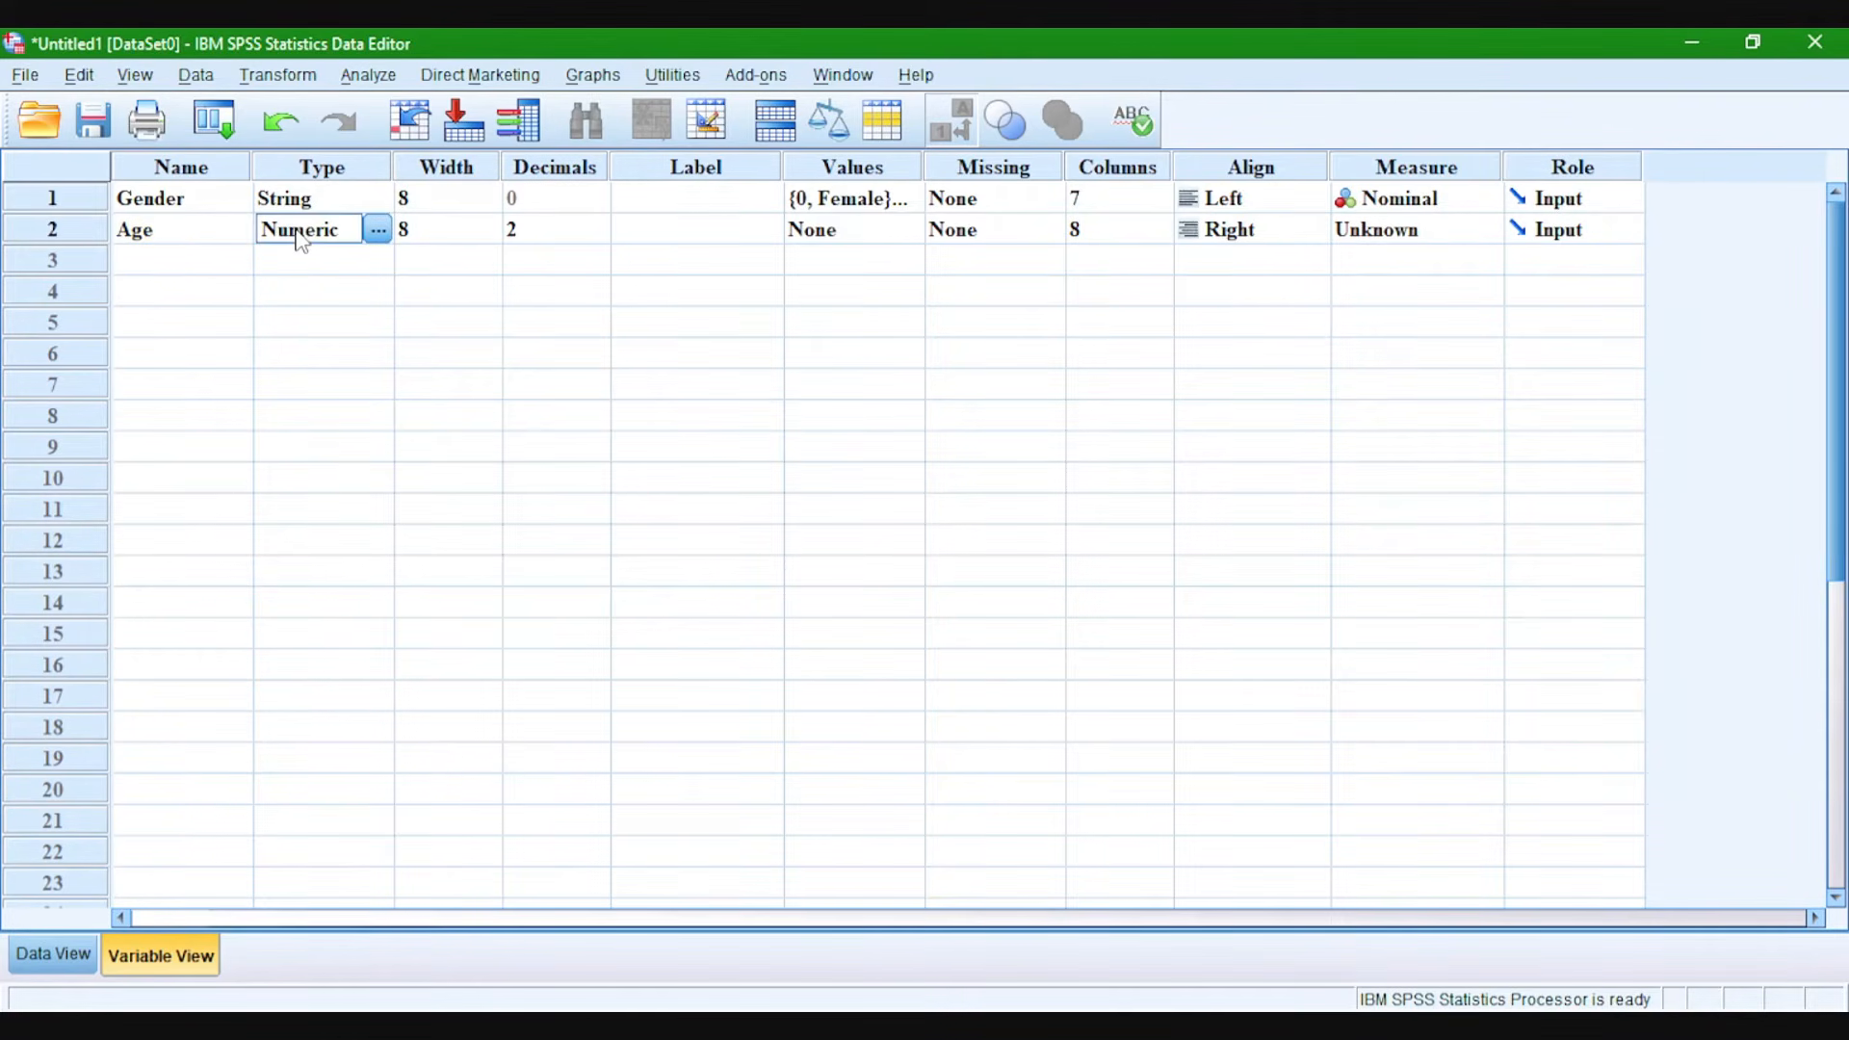
left_click(378, 232)
left_click_drag(829, 324, 627, 321)
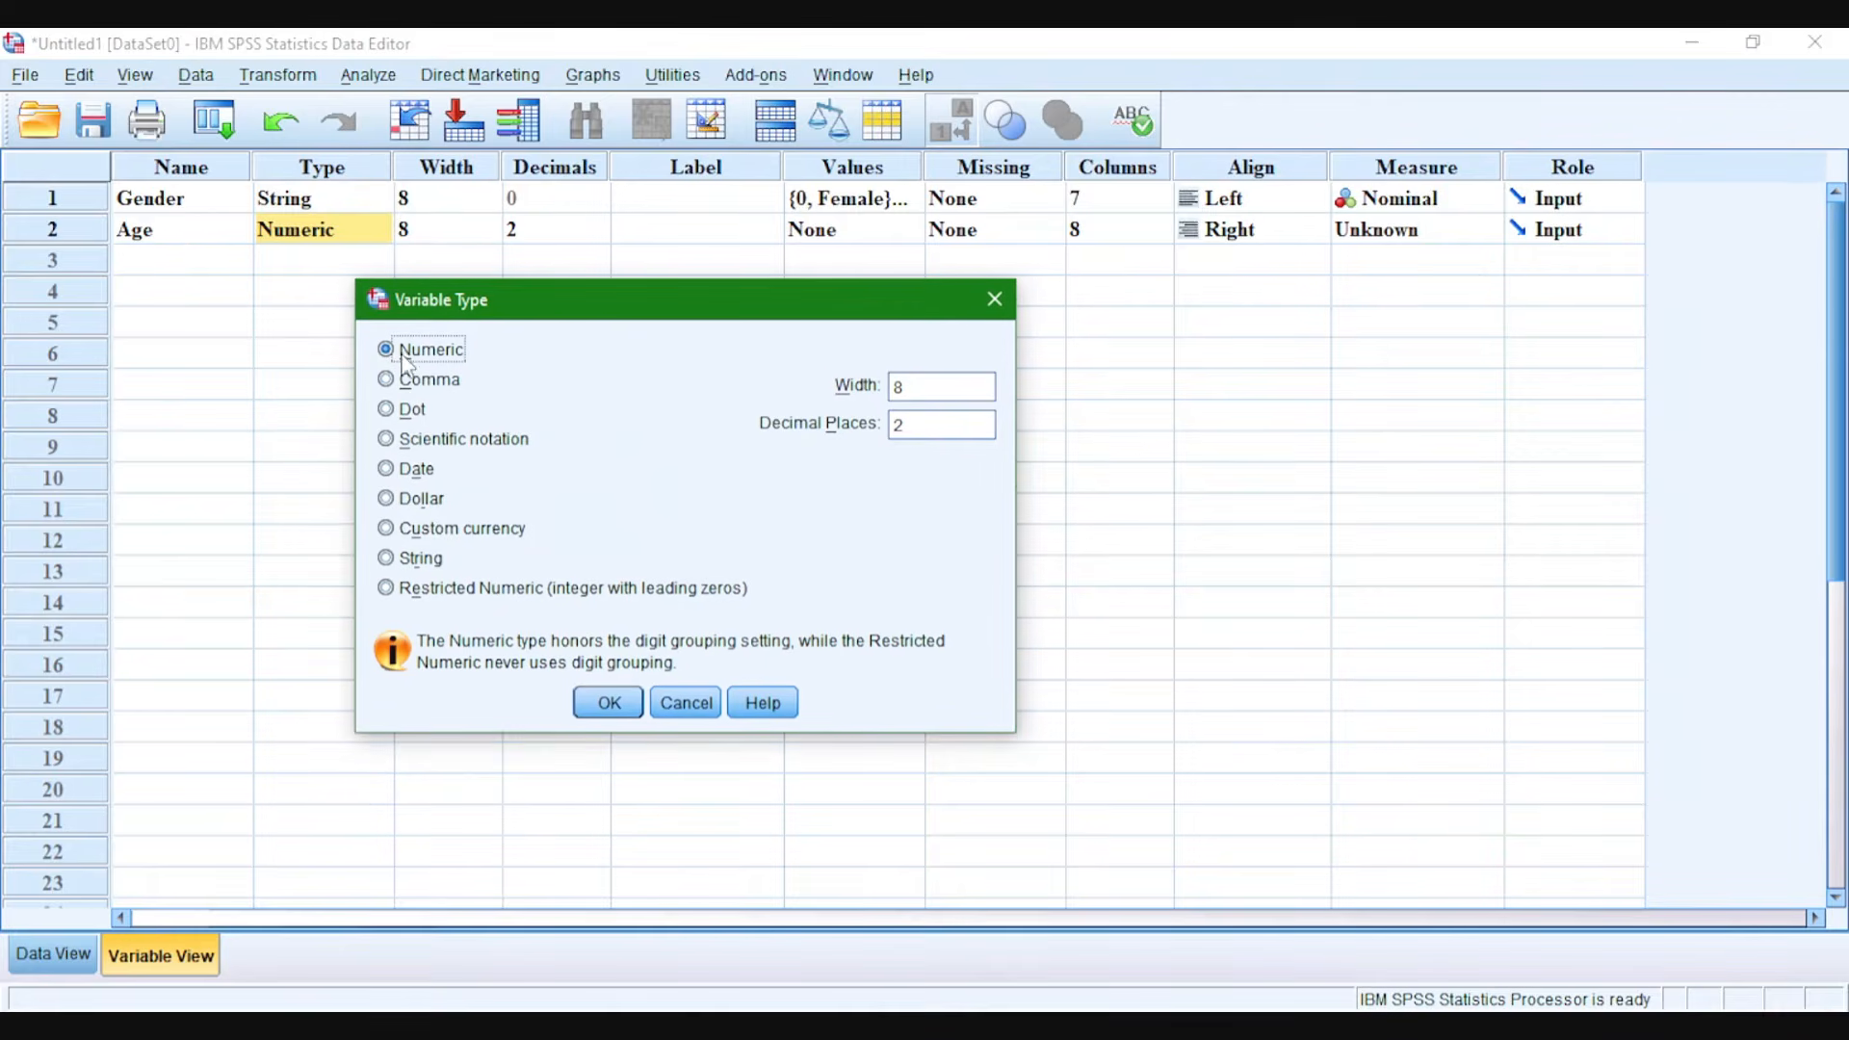
left_click(609, 703)
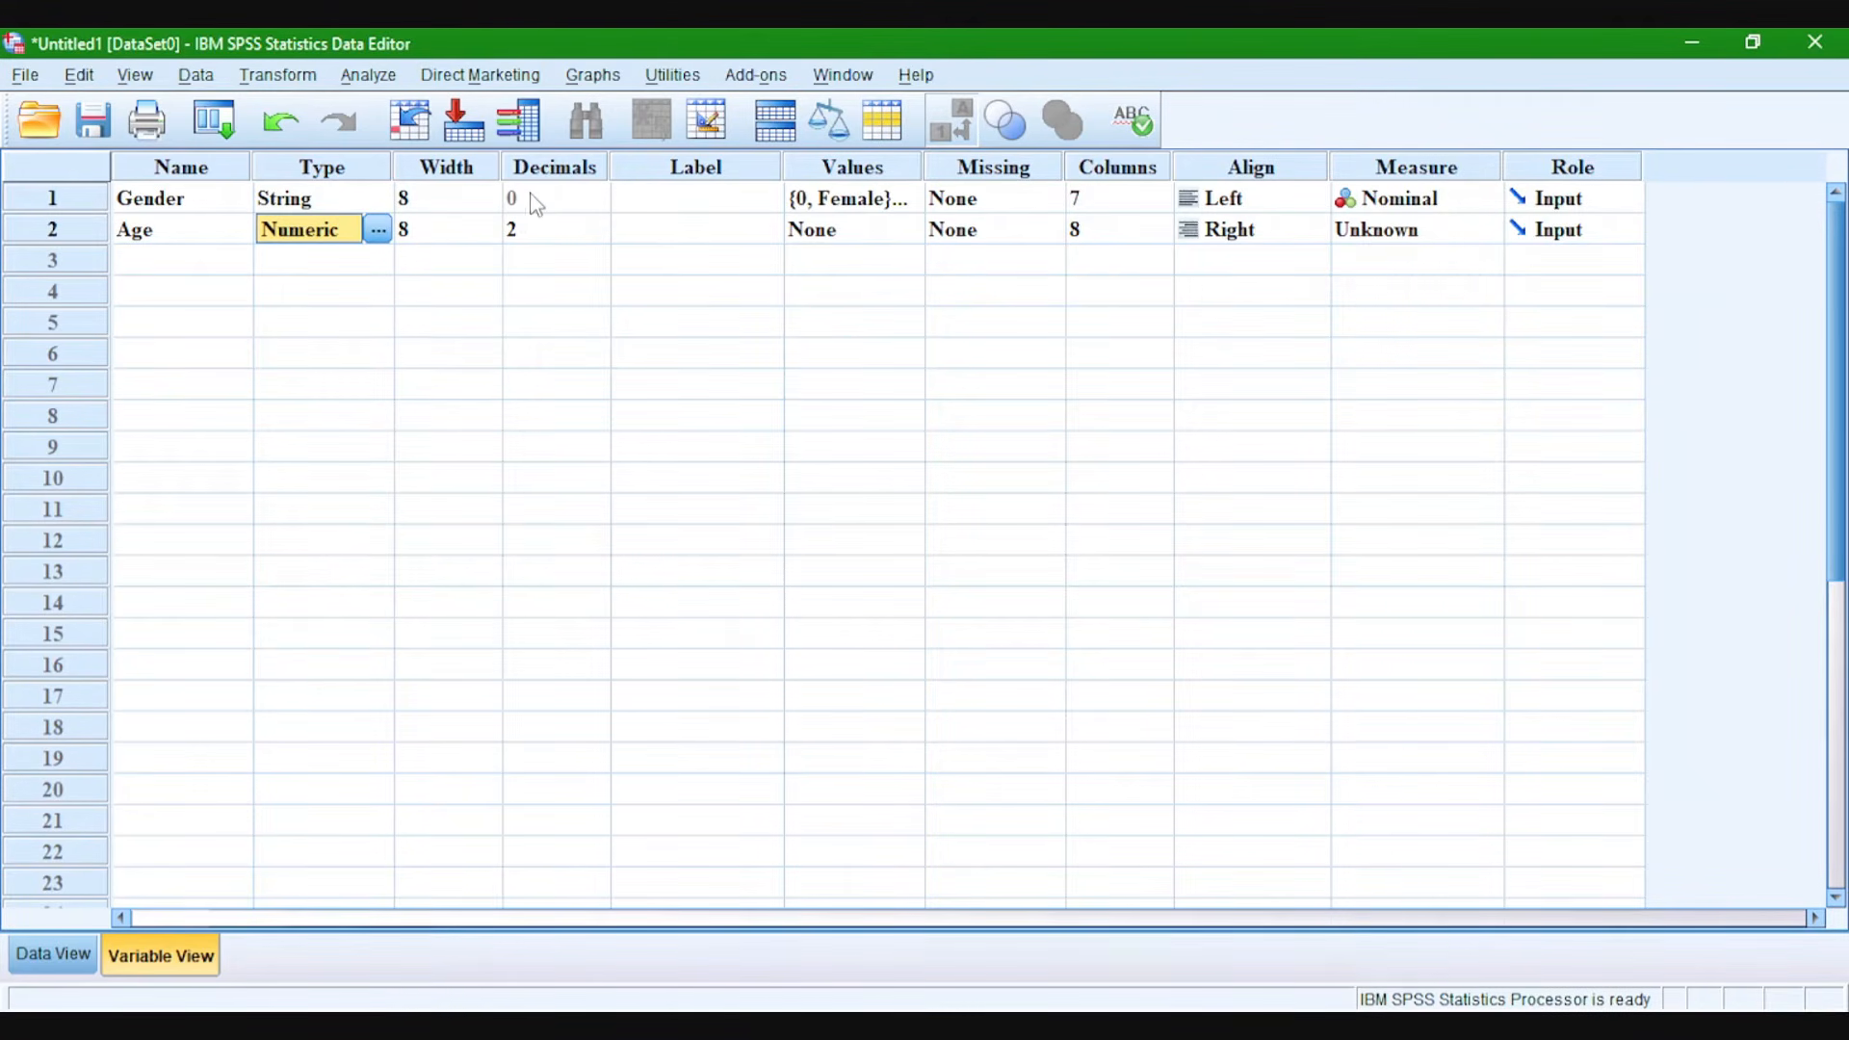
Enter 20 as the Age of the first case in the Data View to see the effect of the Decimals attribute.
left_click(520, 231)
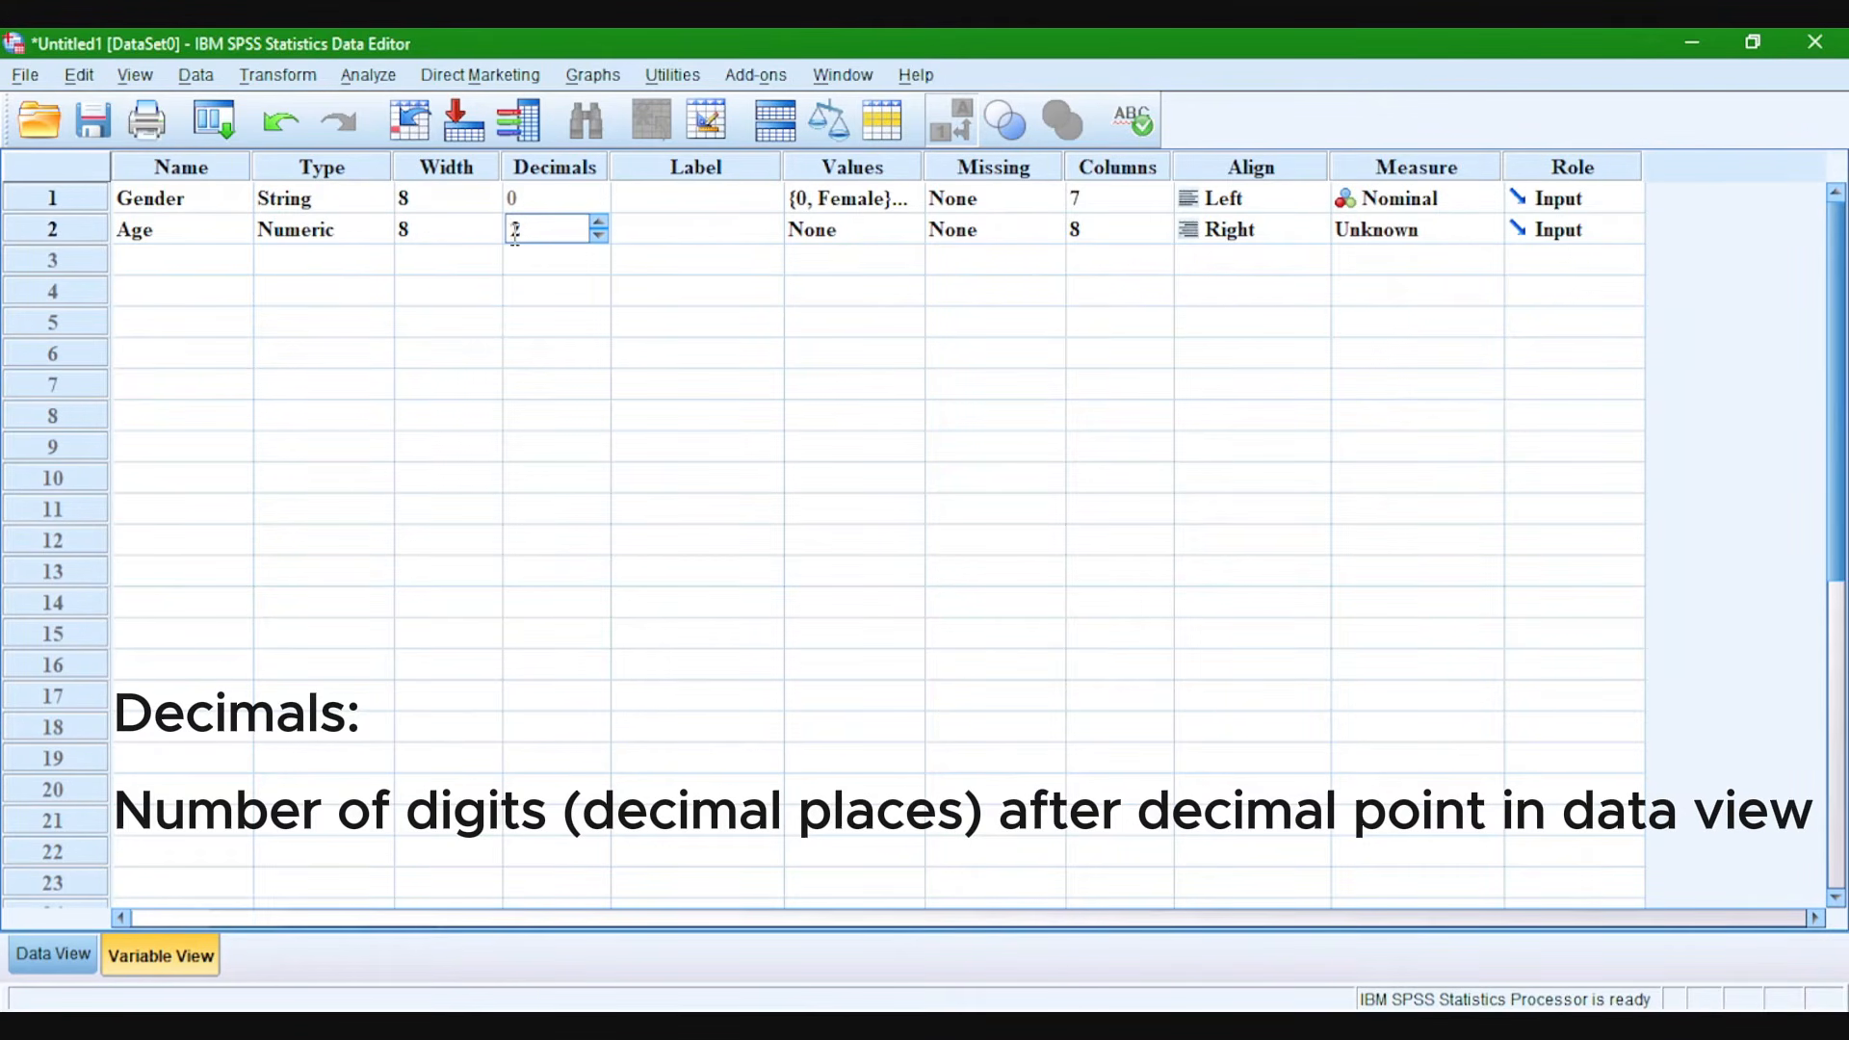
left_click(55, 954)
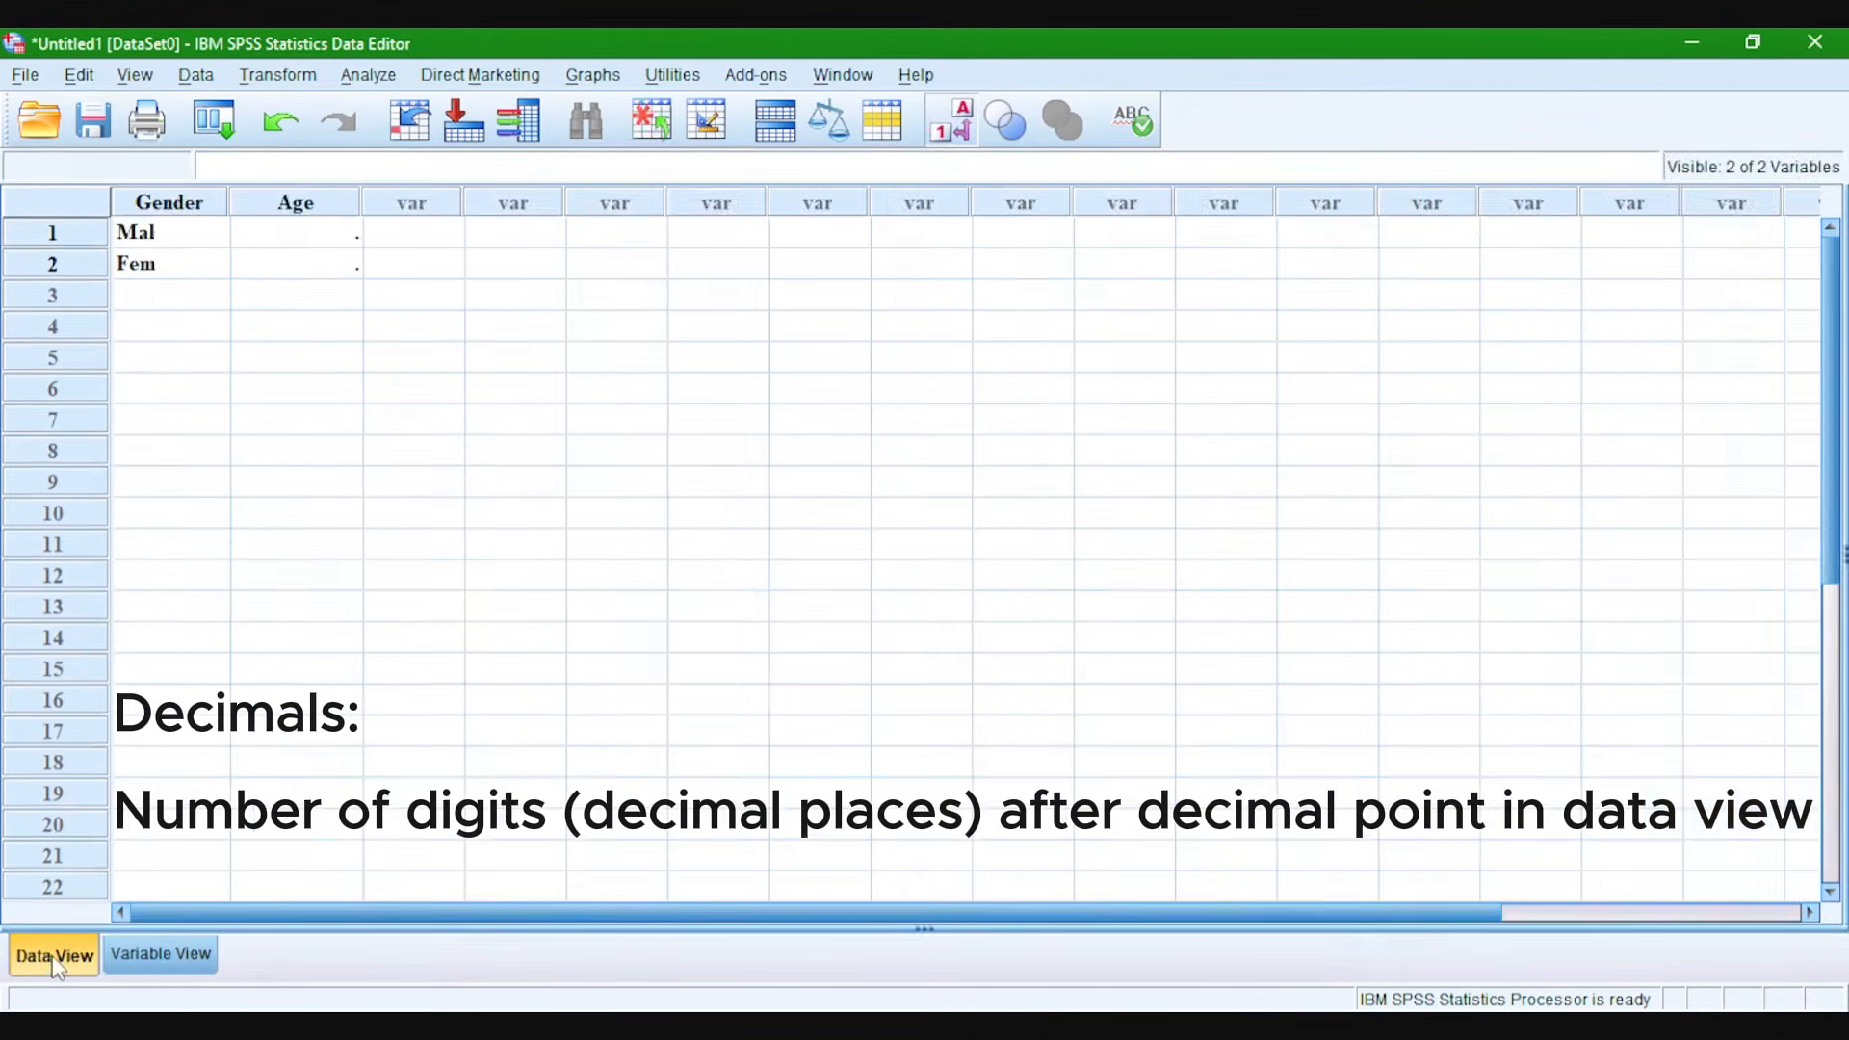
double_click(311, 231)
type("20")
key("Return")
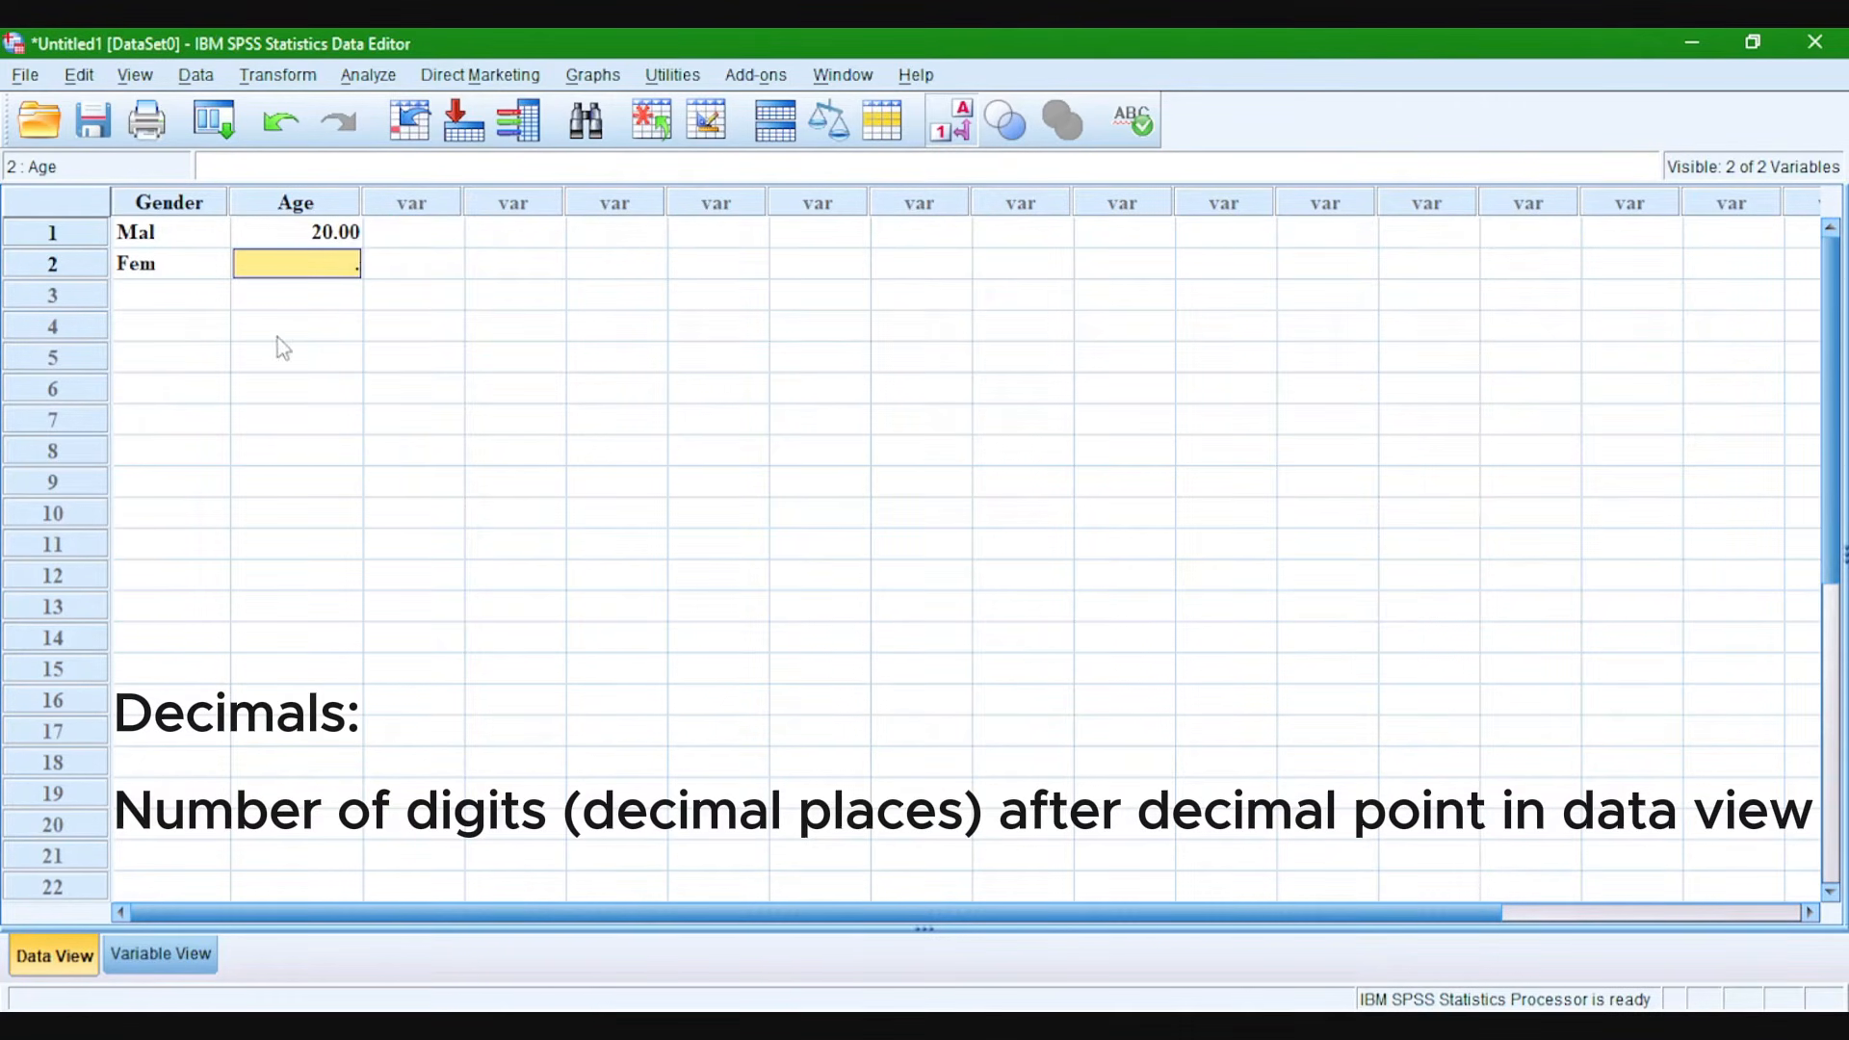
Try 3 decimal places for the Age variable and check the effect in the Data View.
left_click(130, 951)
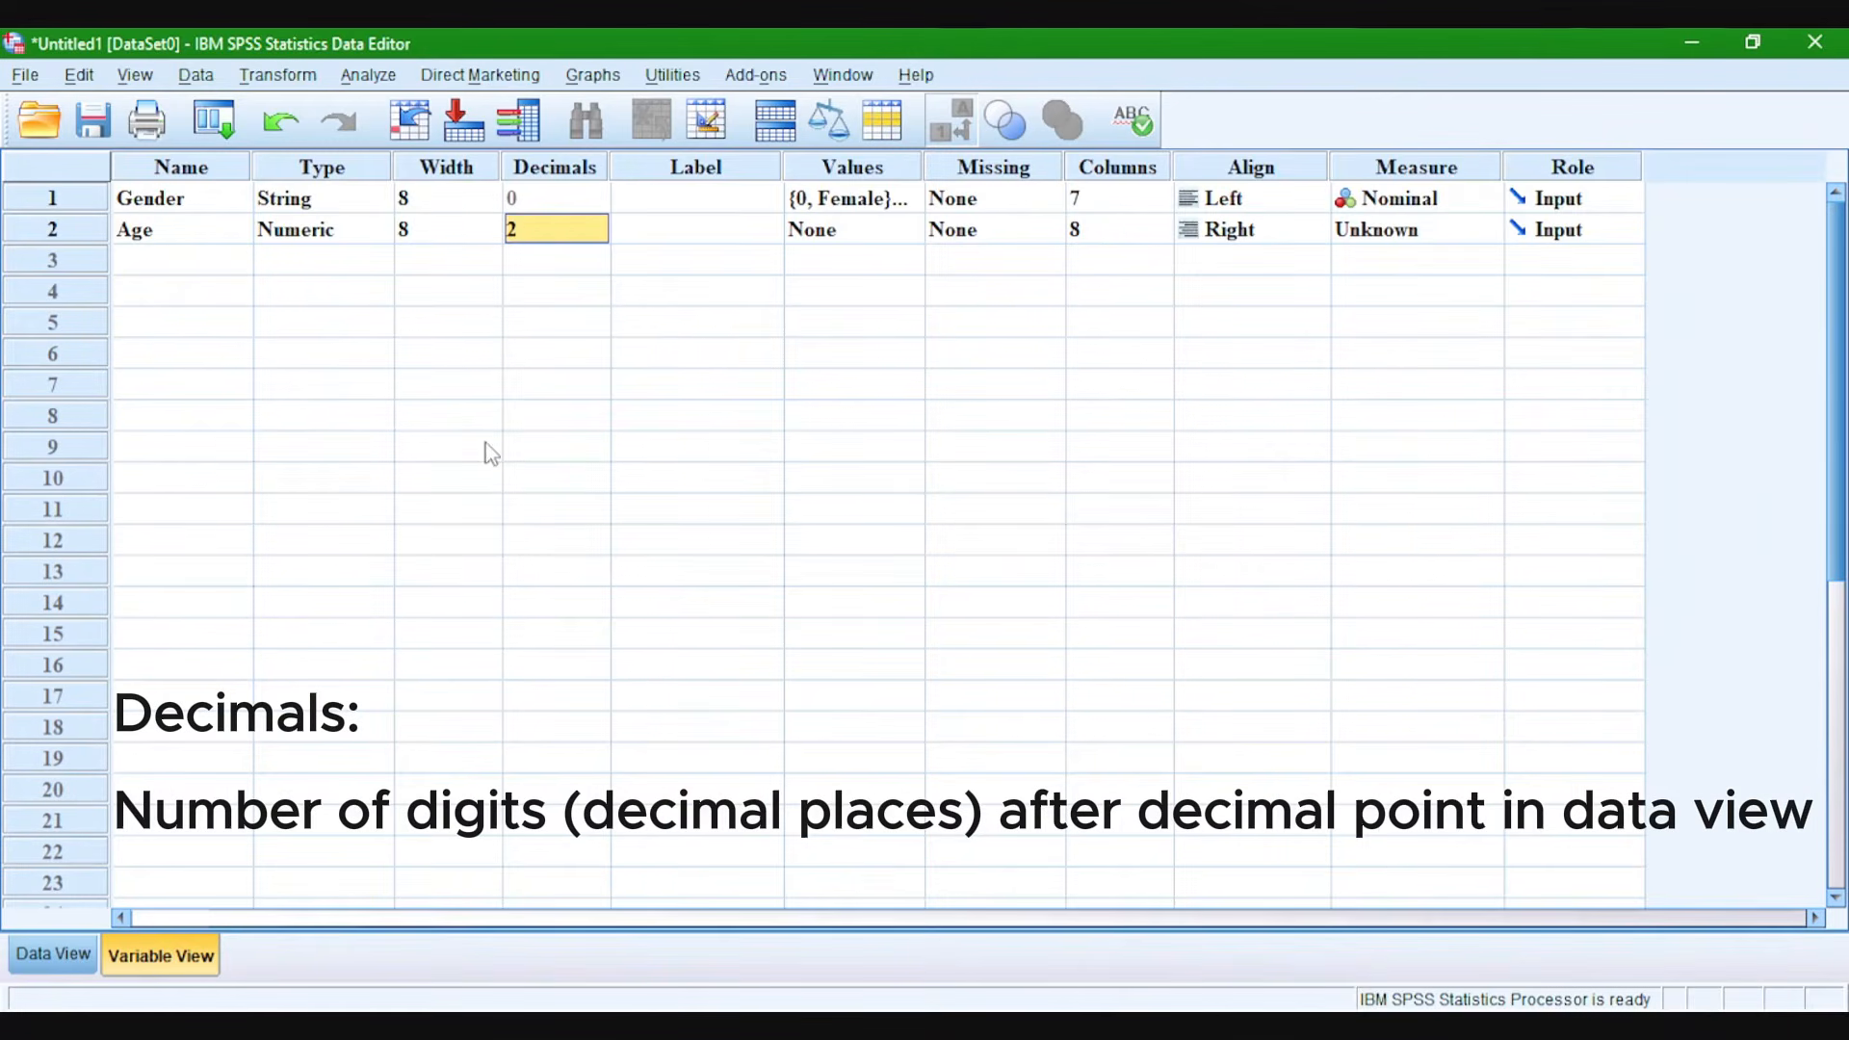
left_click(533, 222)
key("Delete")
type("3")
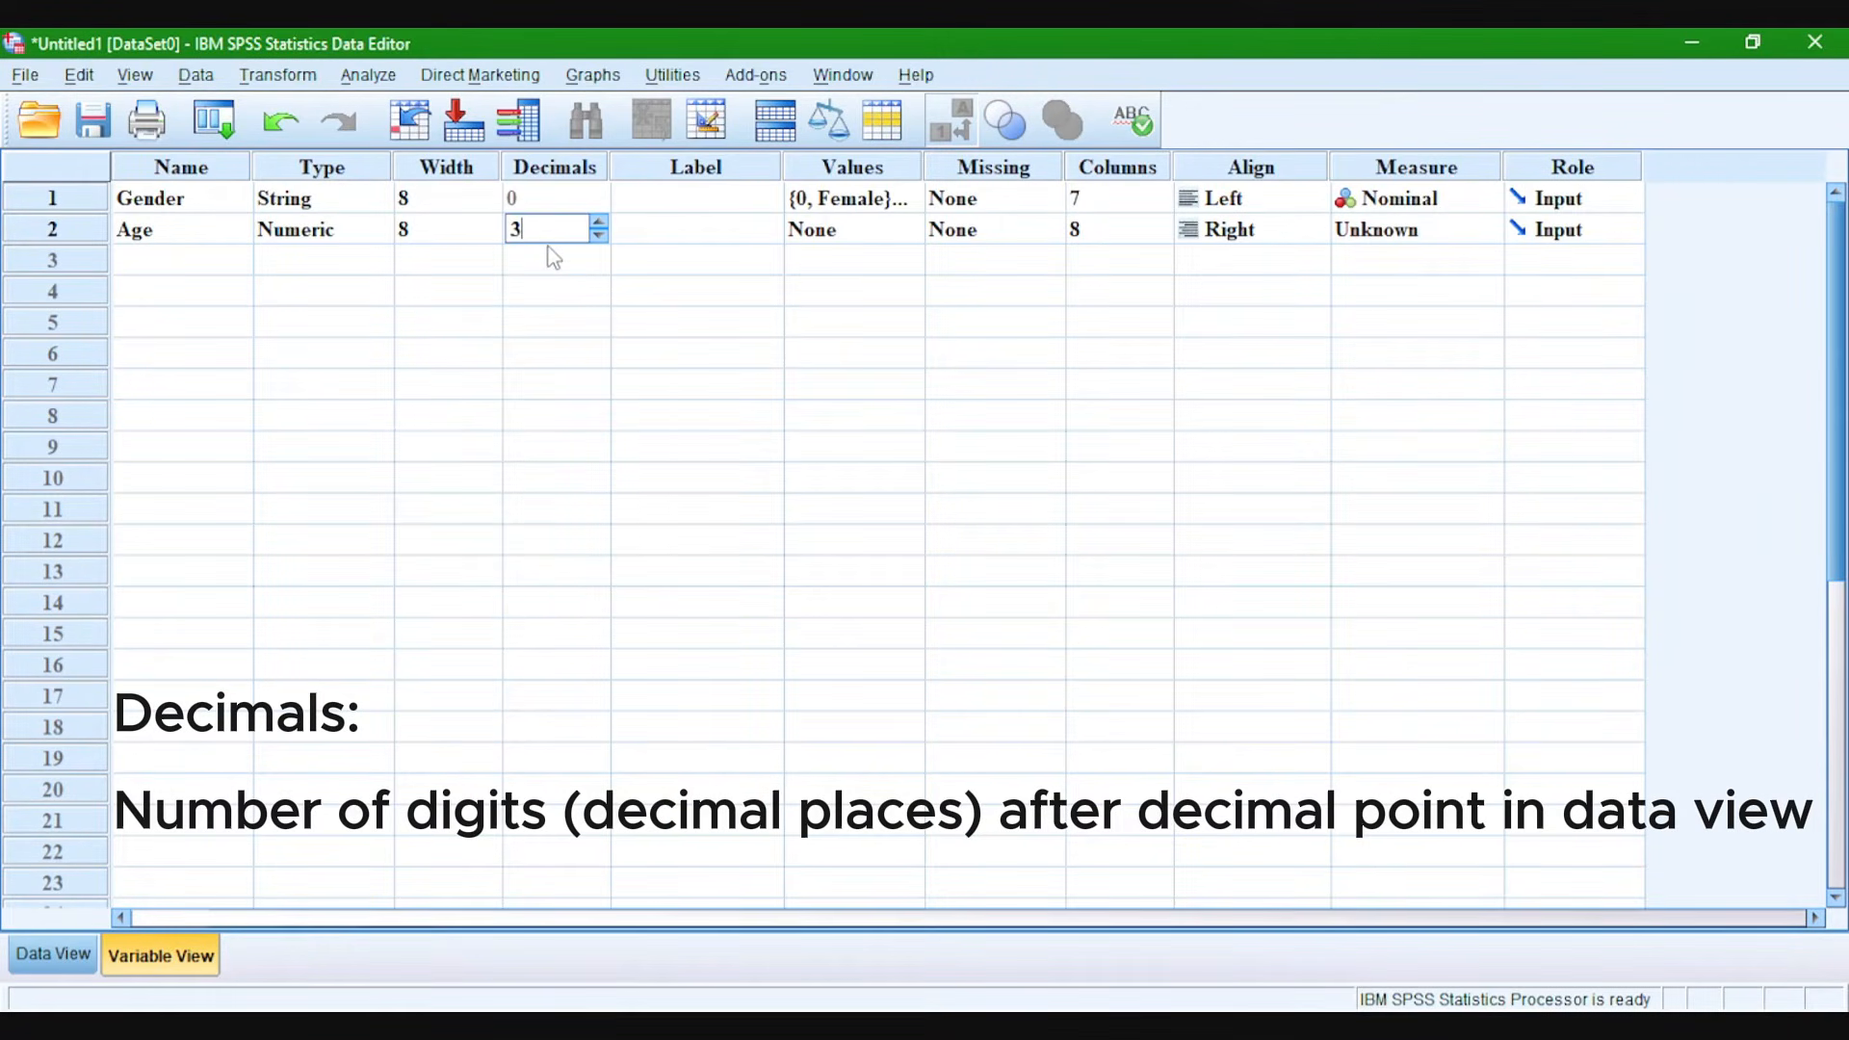
left_click(66, 960)
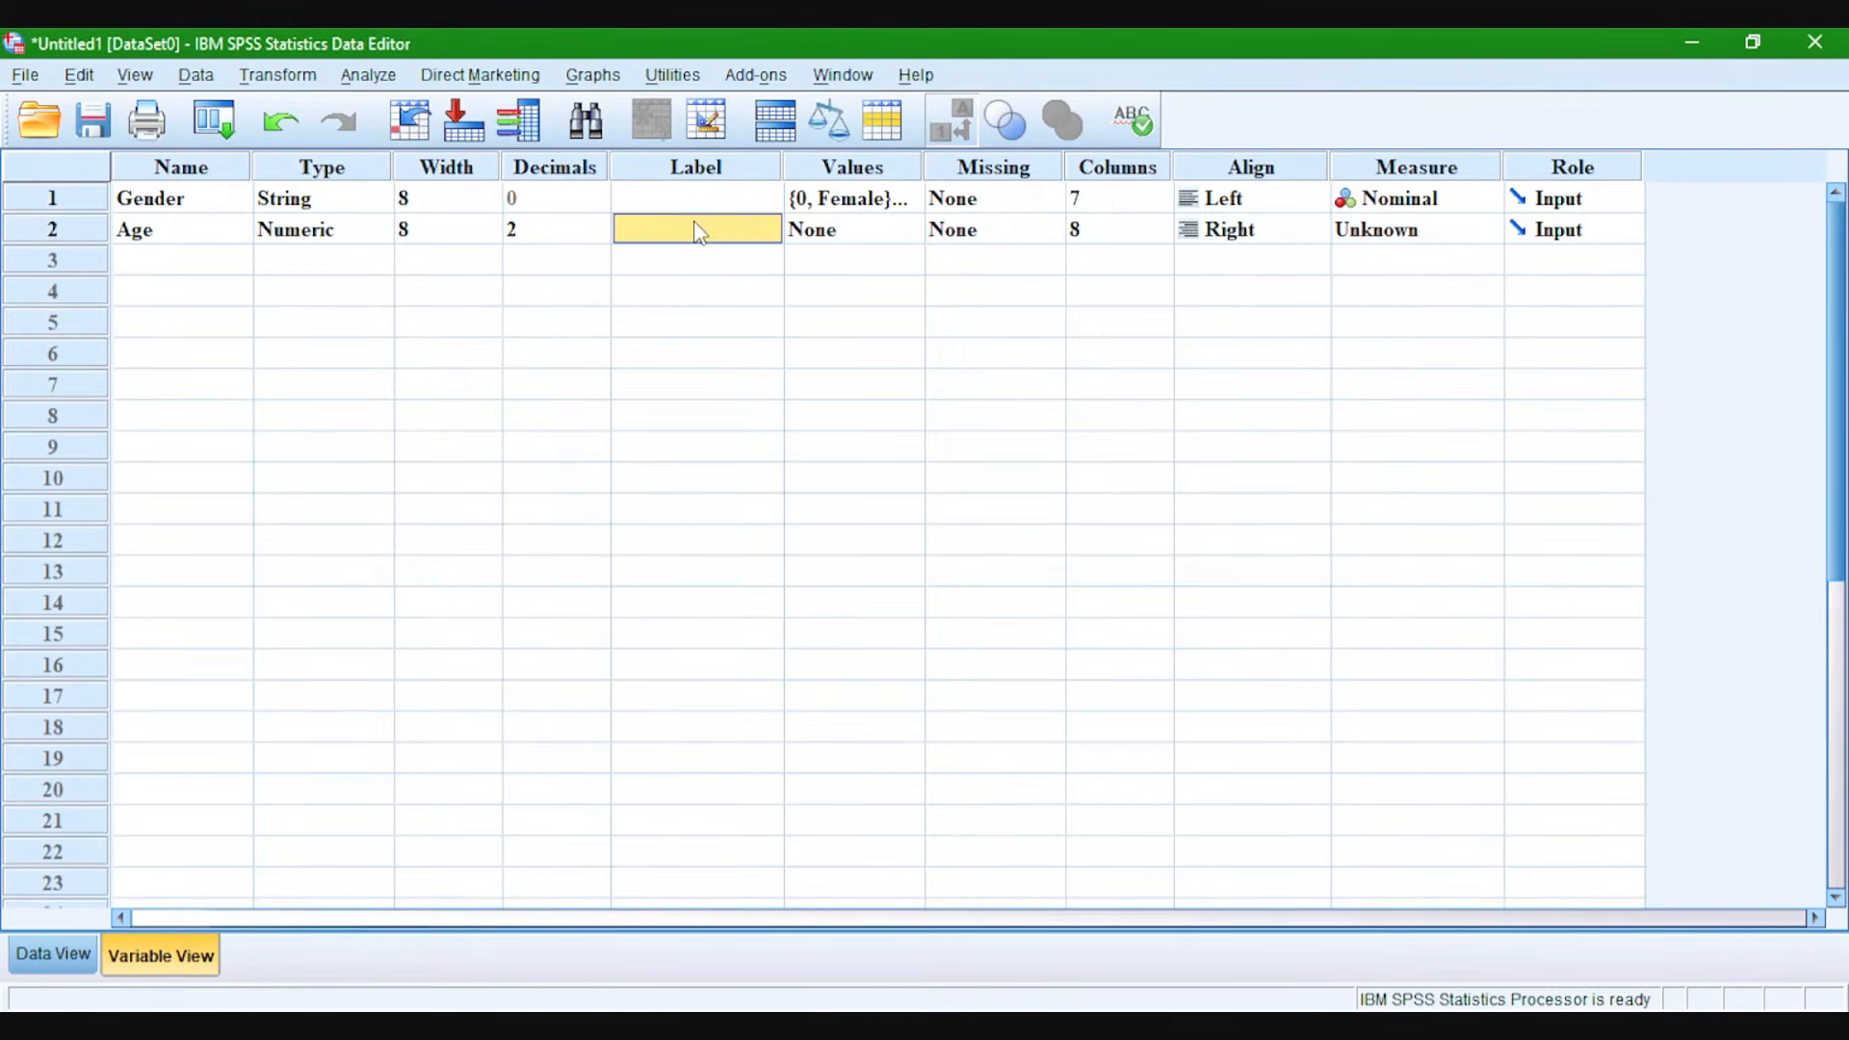
Label the Age variable "Age of respondent".
type("Age of respondent")
left_click(847, 168)
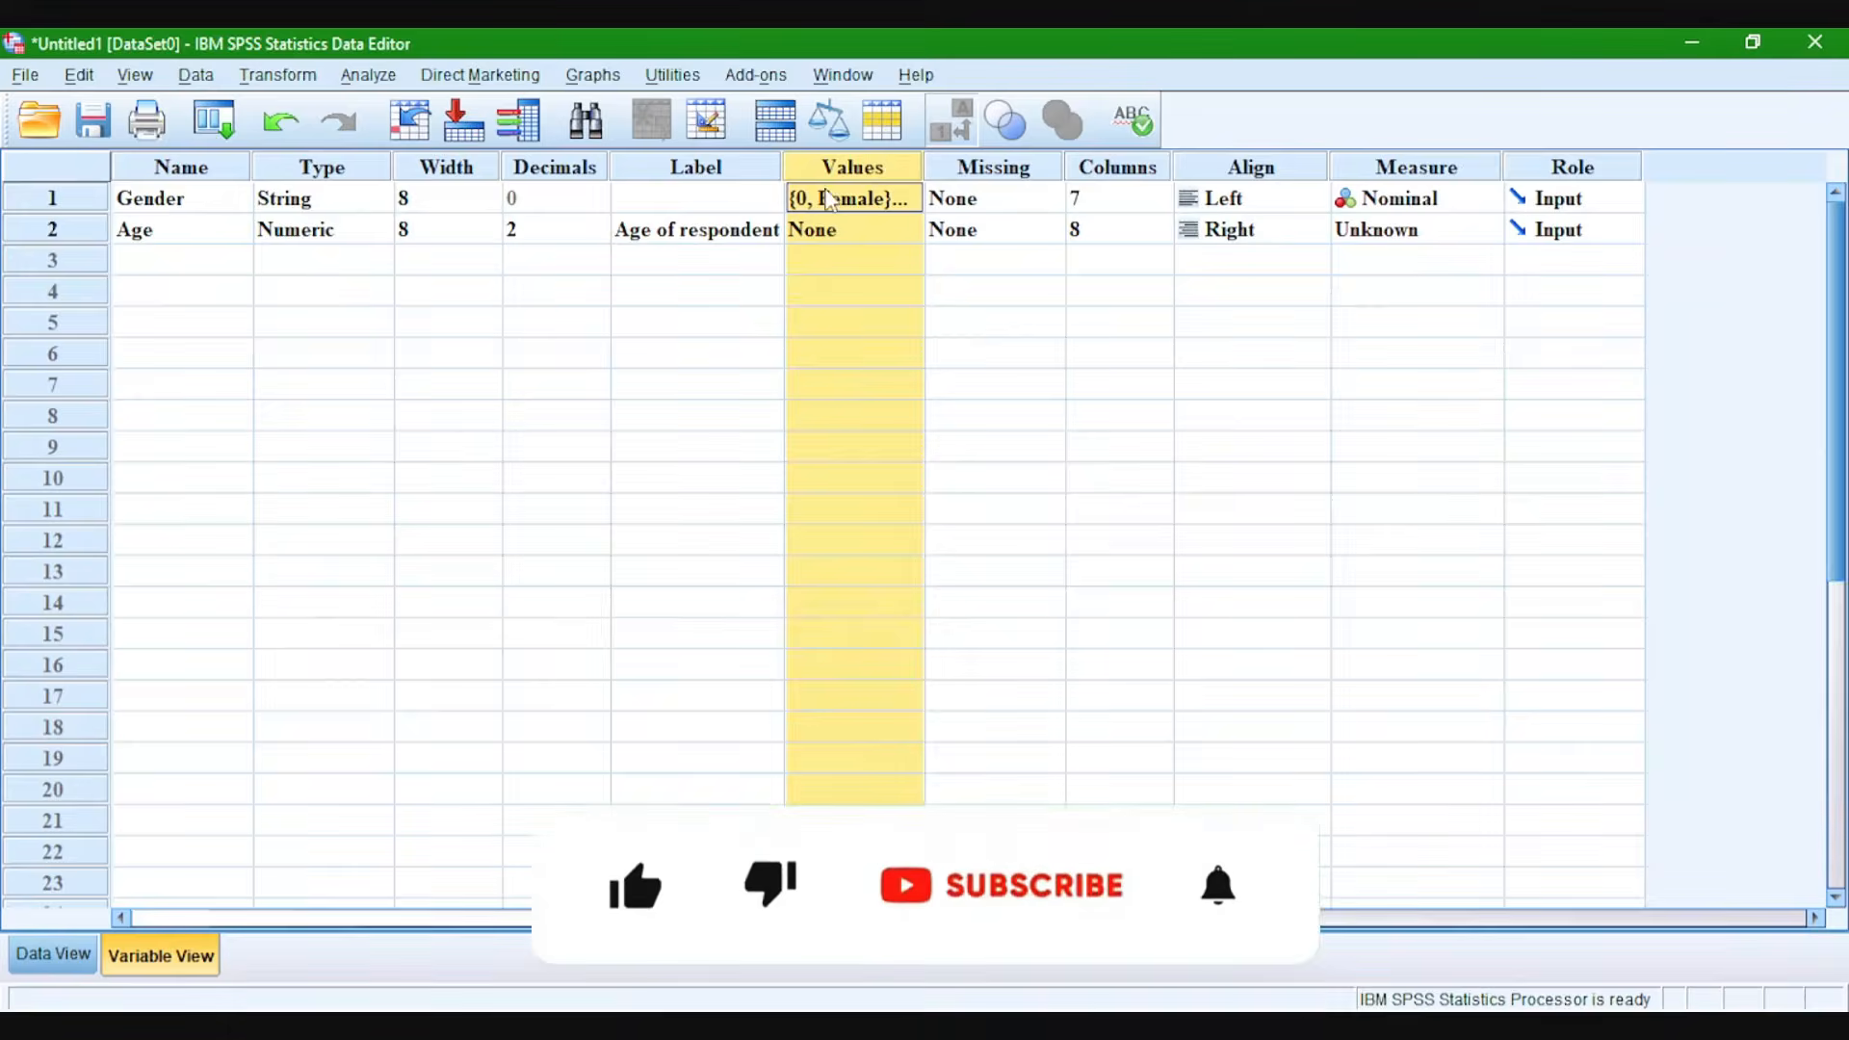
Set the Age variable's alignment to Left and its measurement level to Scale.
left_click(814, 231)
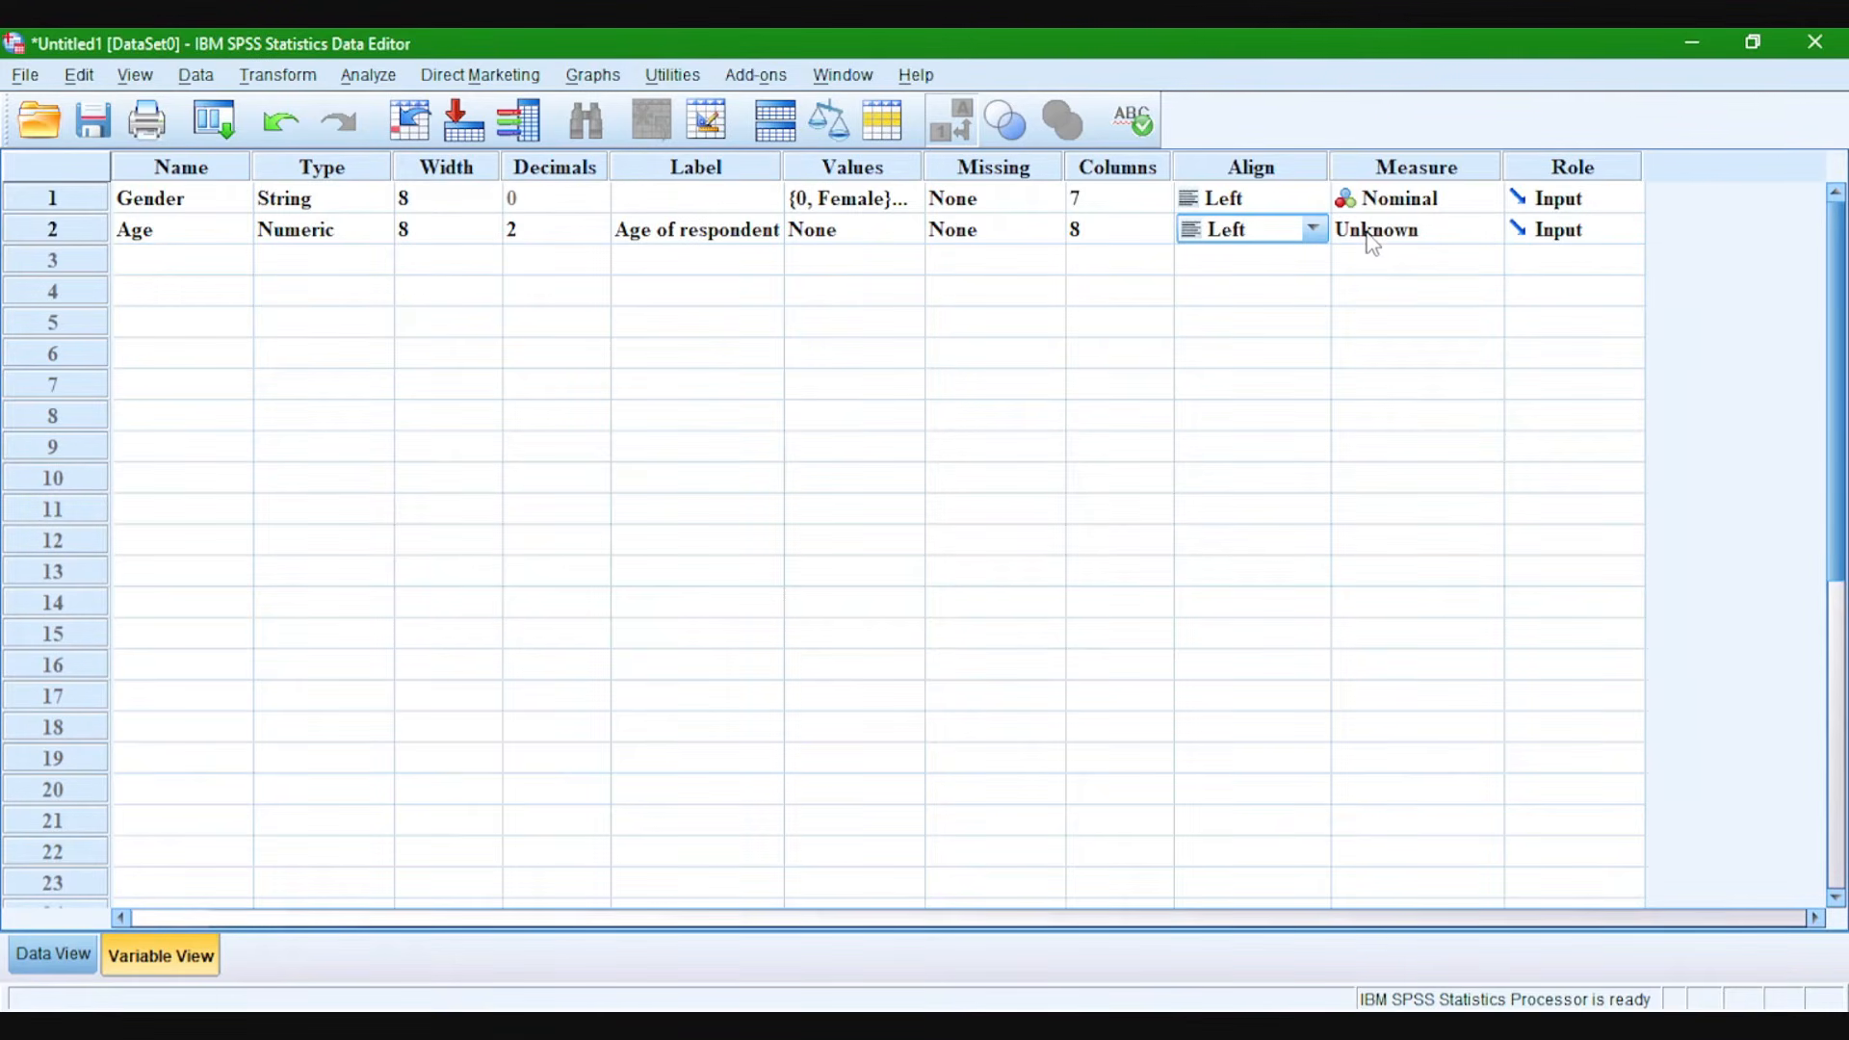
left_click(1372, 236)
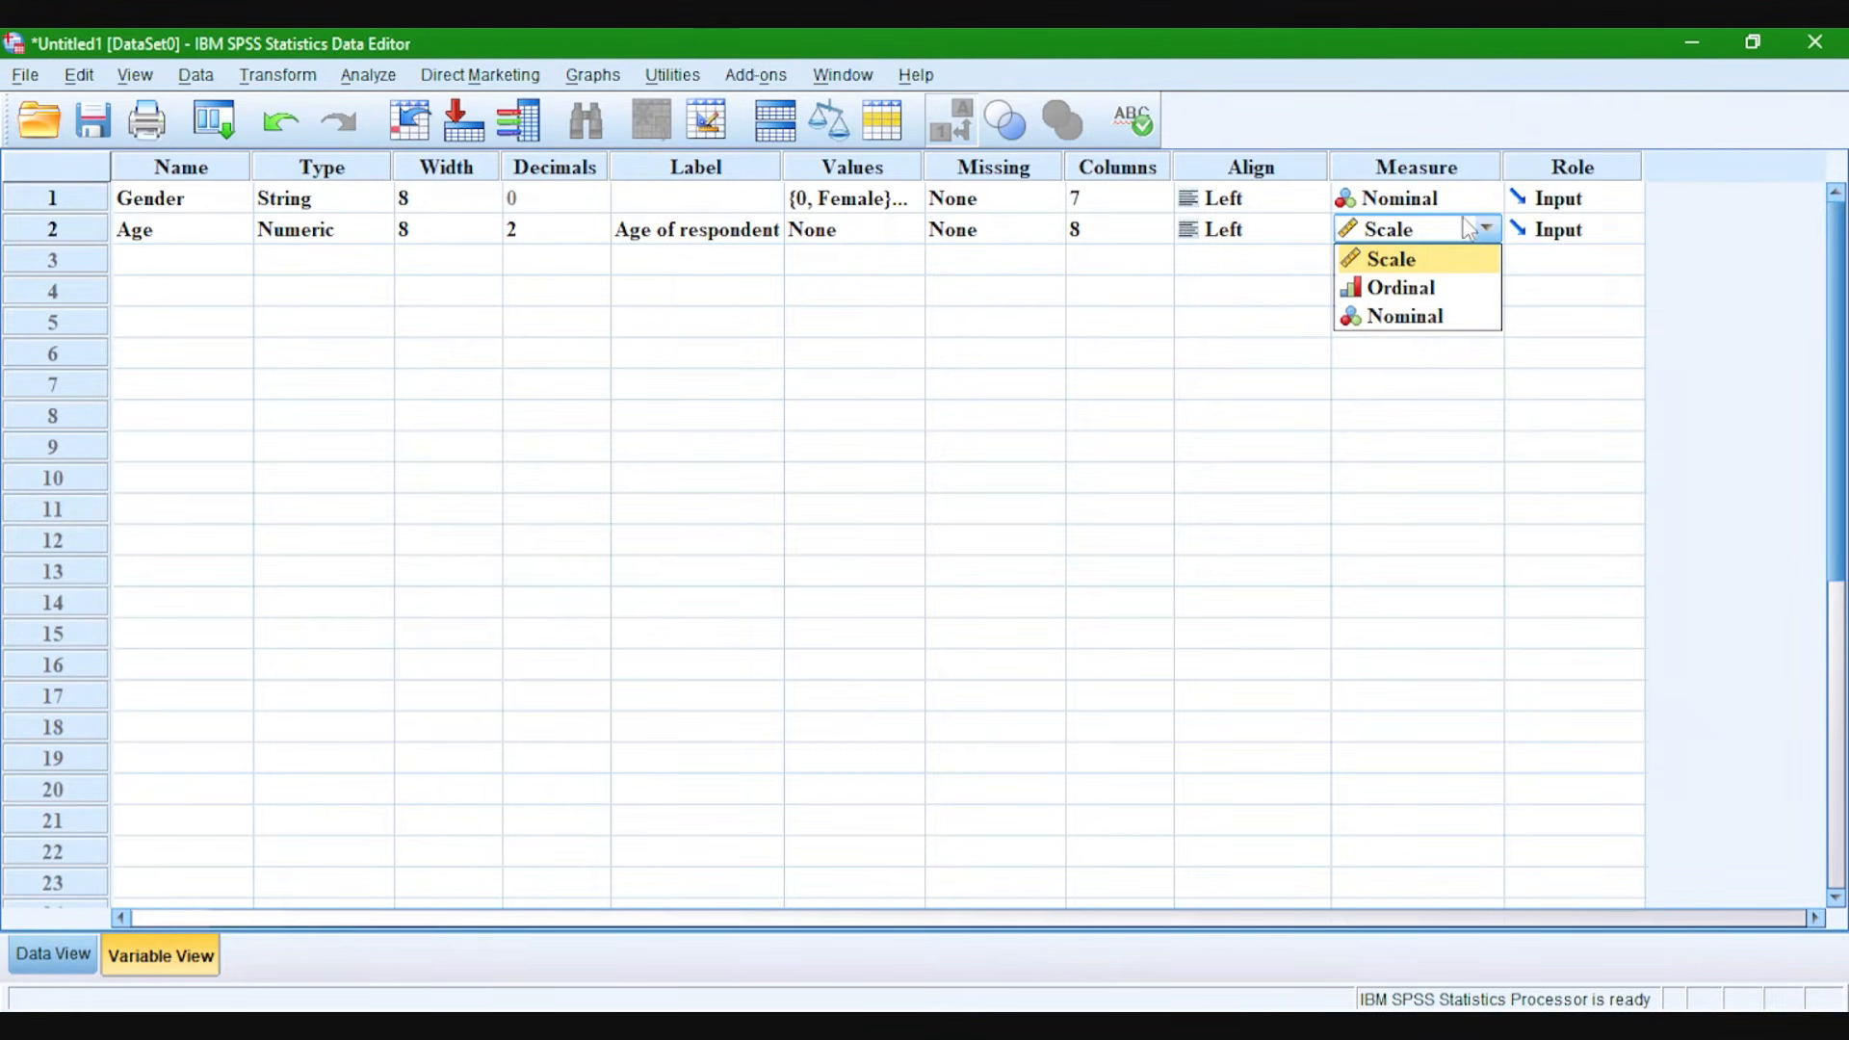
left_click(1419, 259)
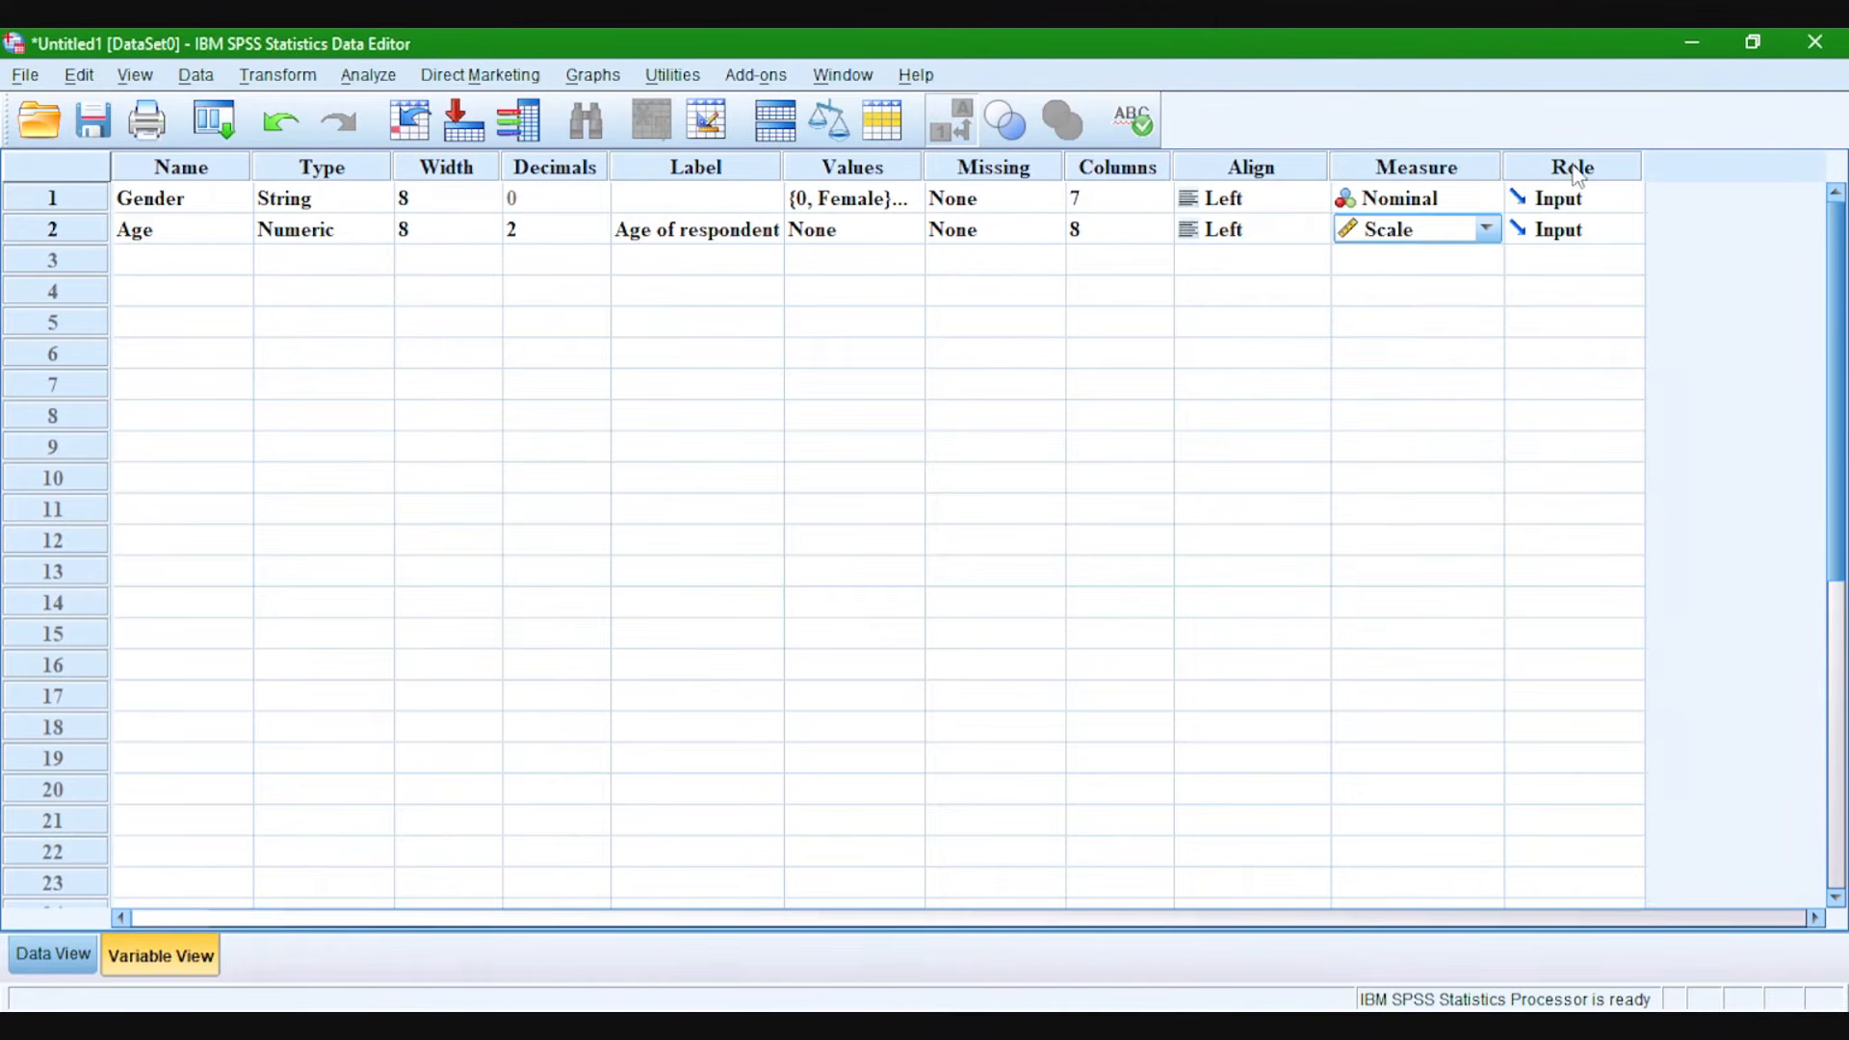
left_click(1568, 229)
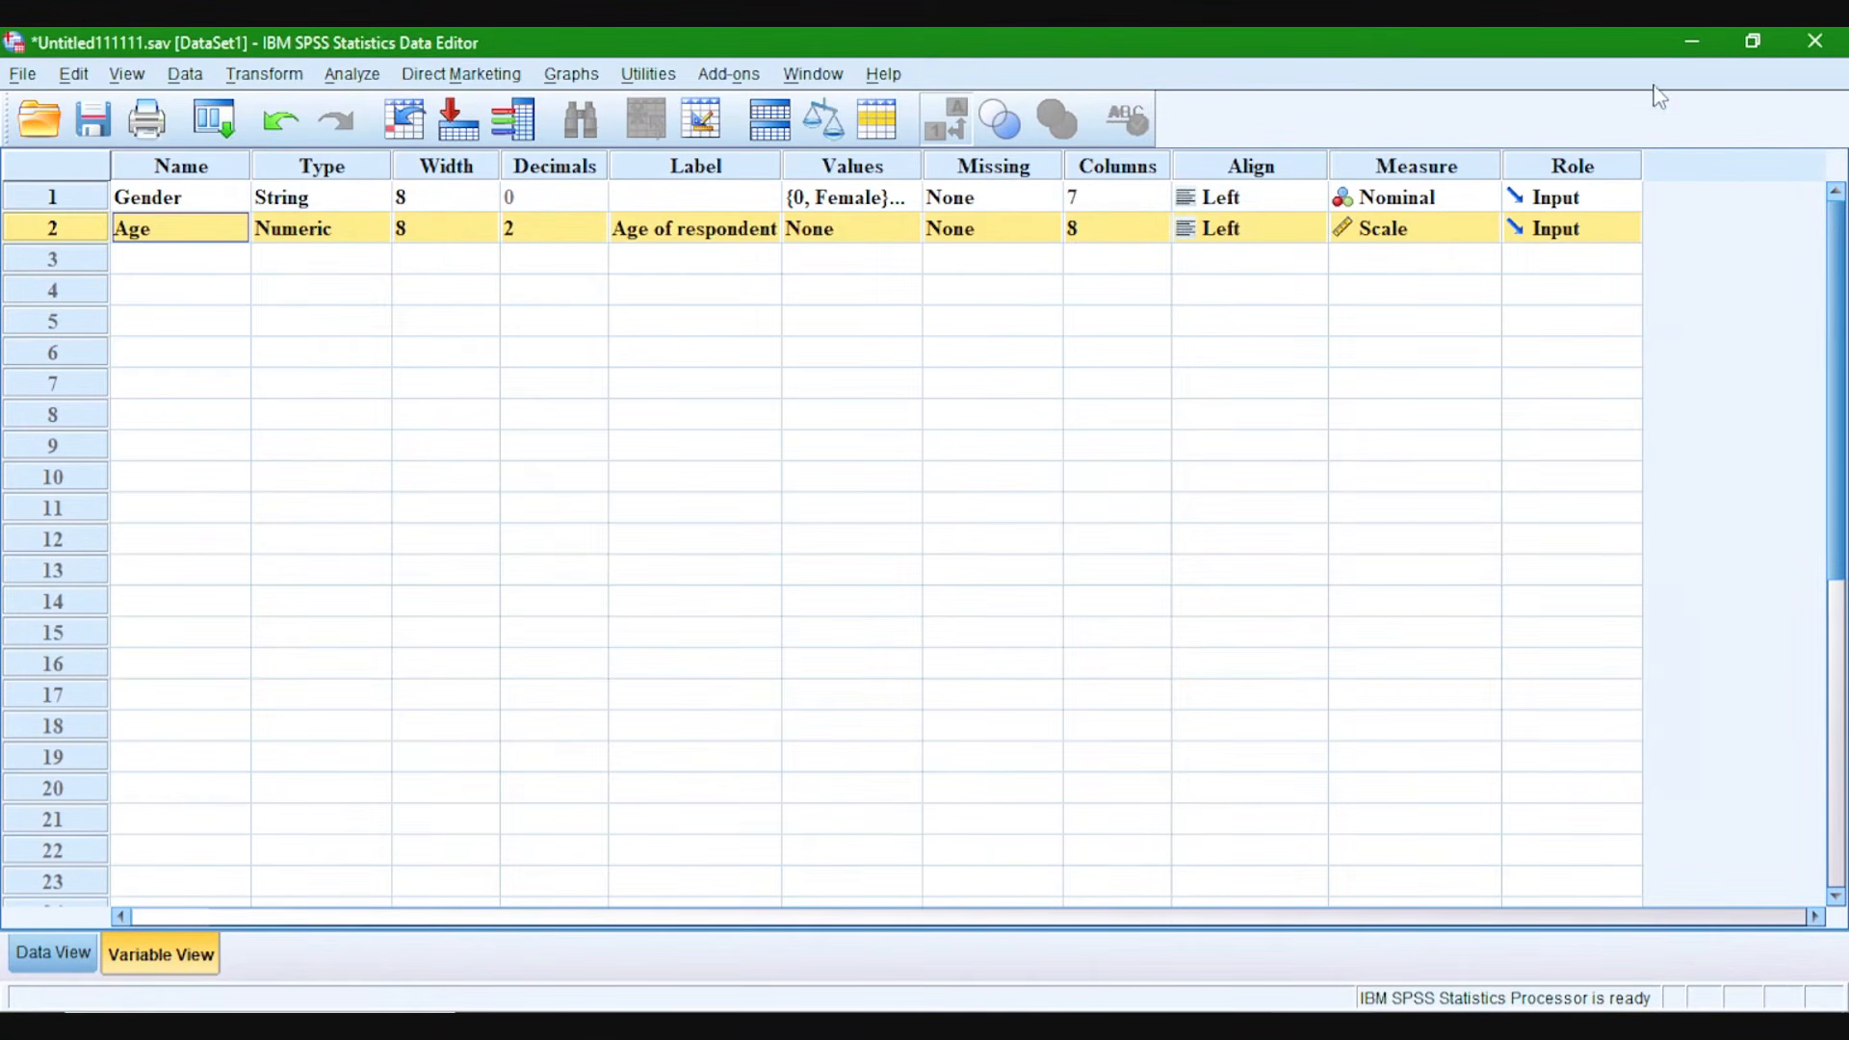
Copy the word Religion from the Word questionnaire and use it in SPSS as the name of the third variable.
left_click(1752, 42)
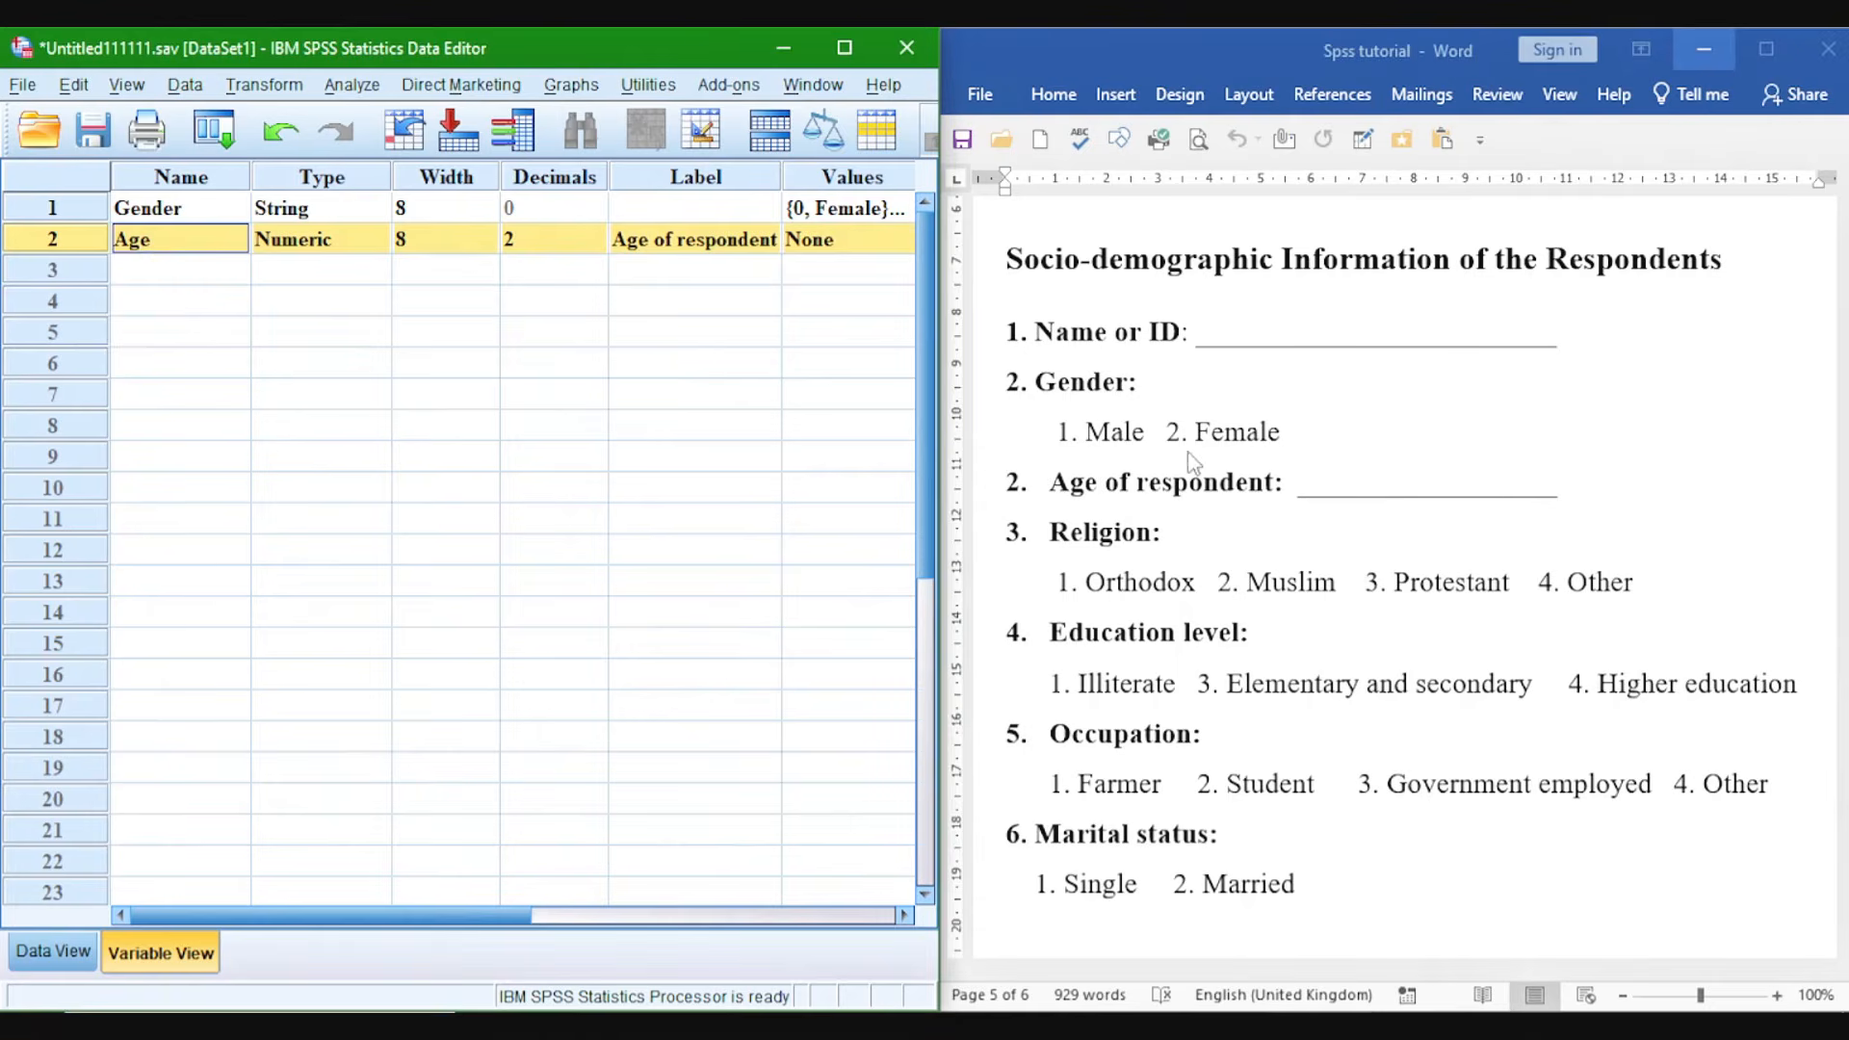
left_click(1054, 531)
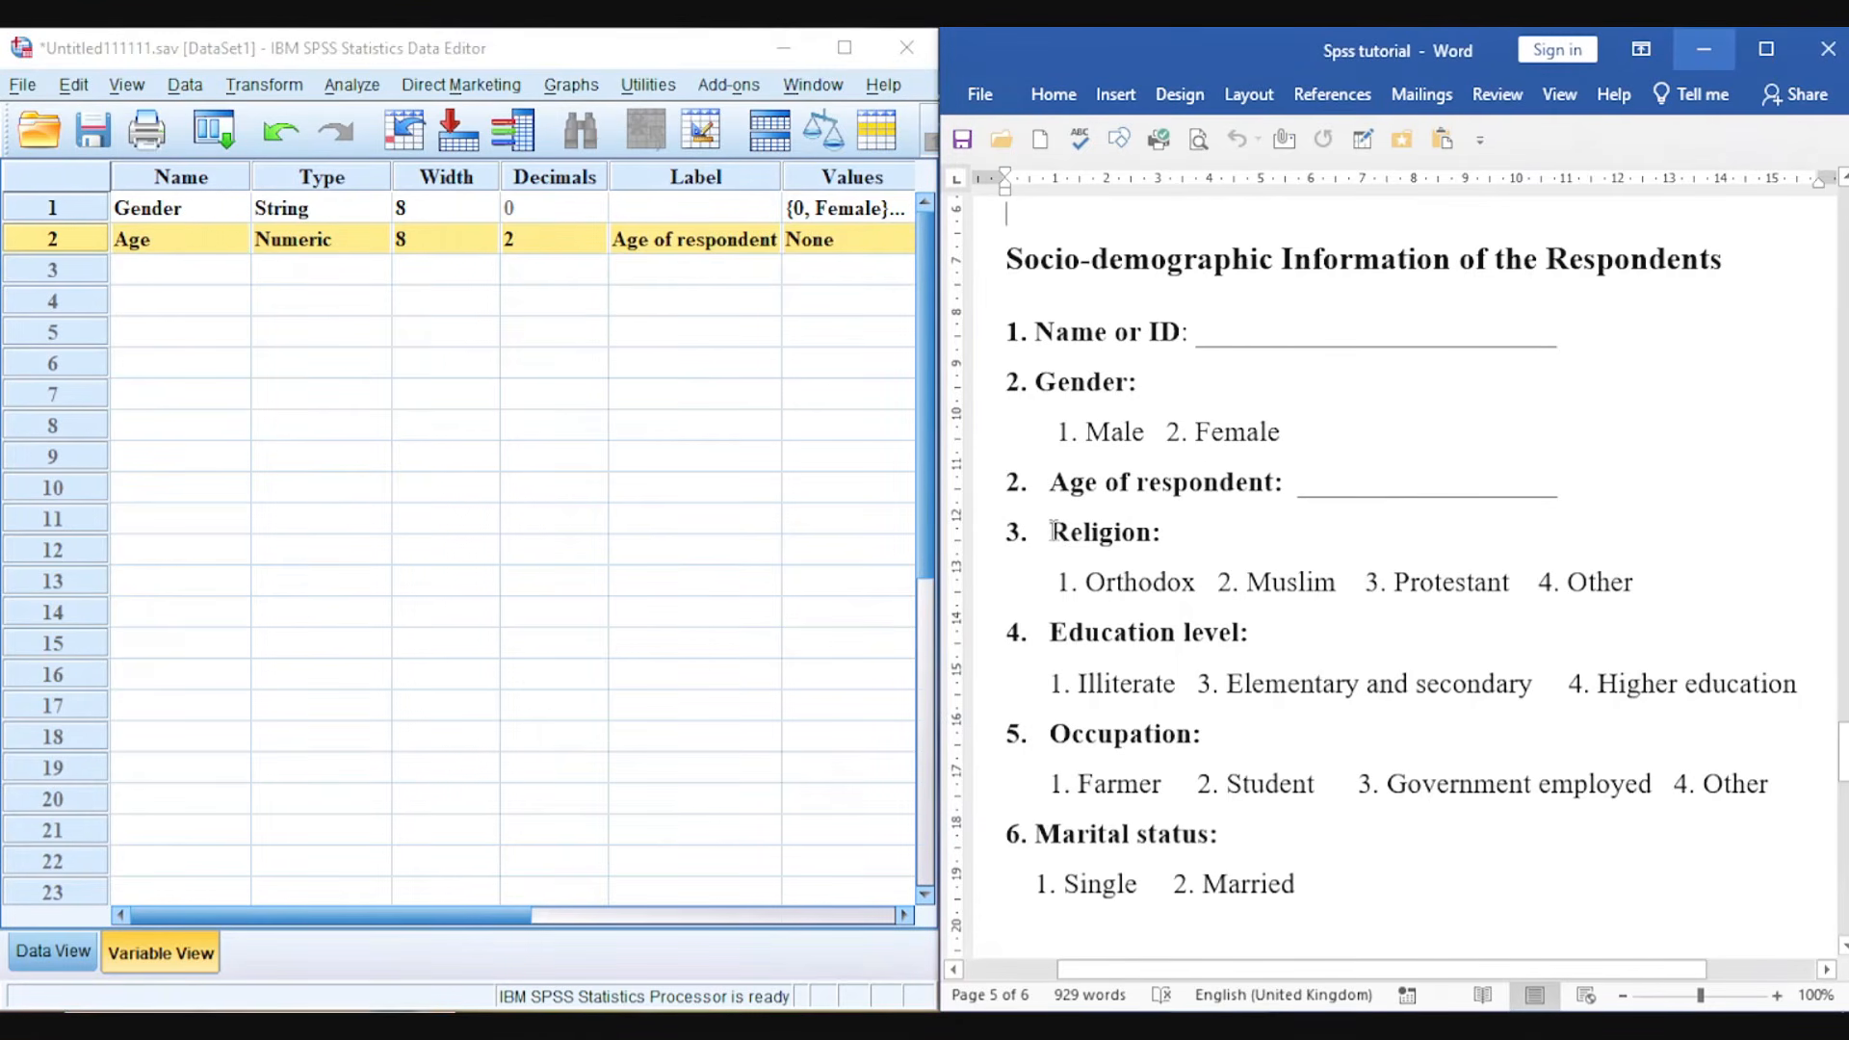
left_click_drag(1053, 531, 1149, 531)
key("ctrl+c")
left_click(192, 267)
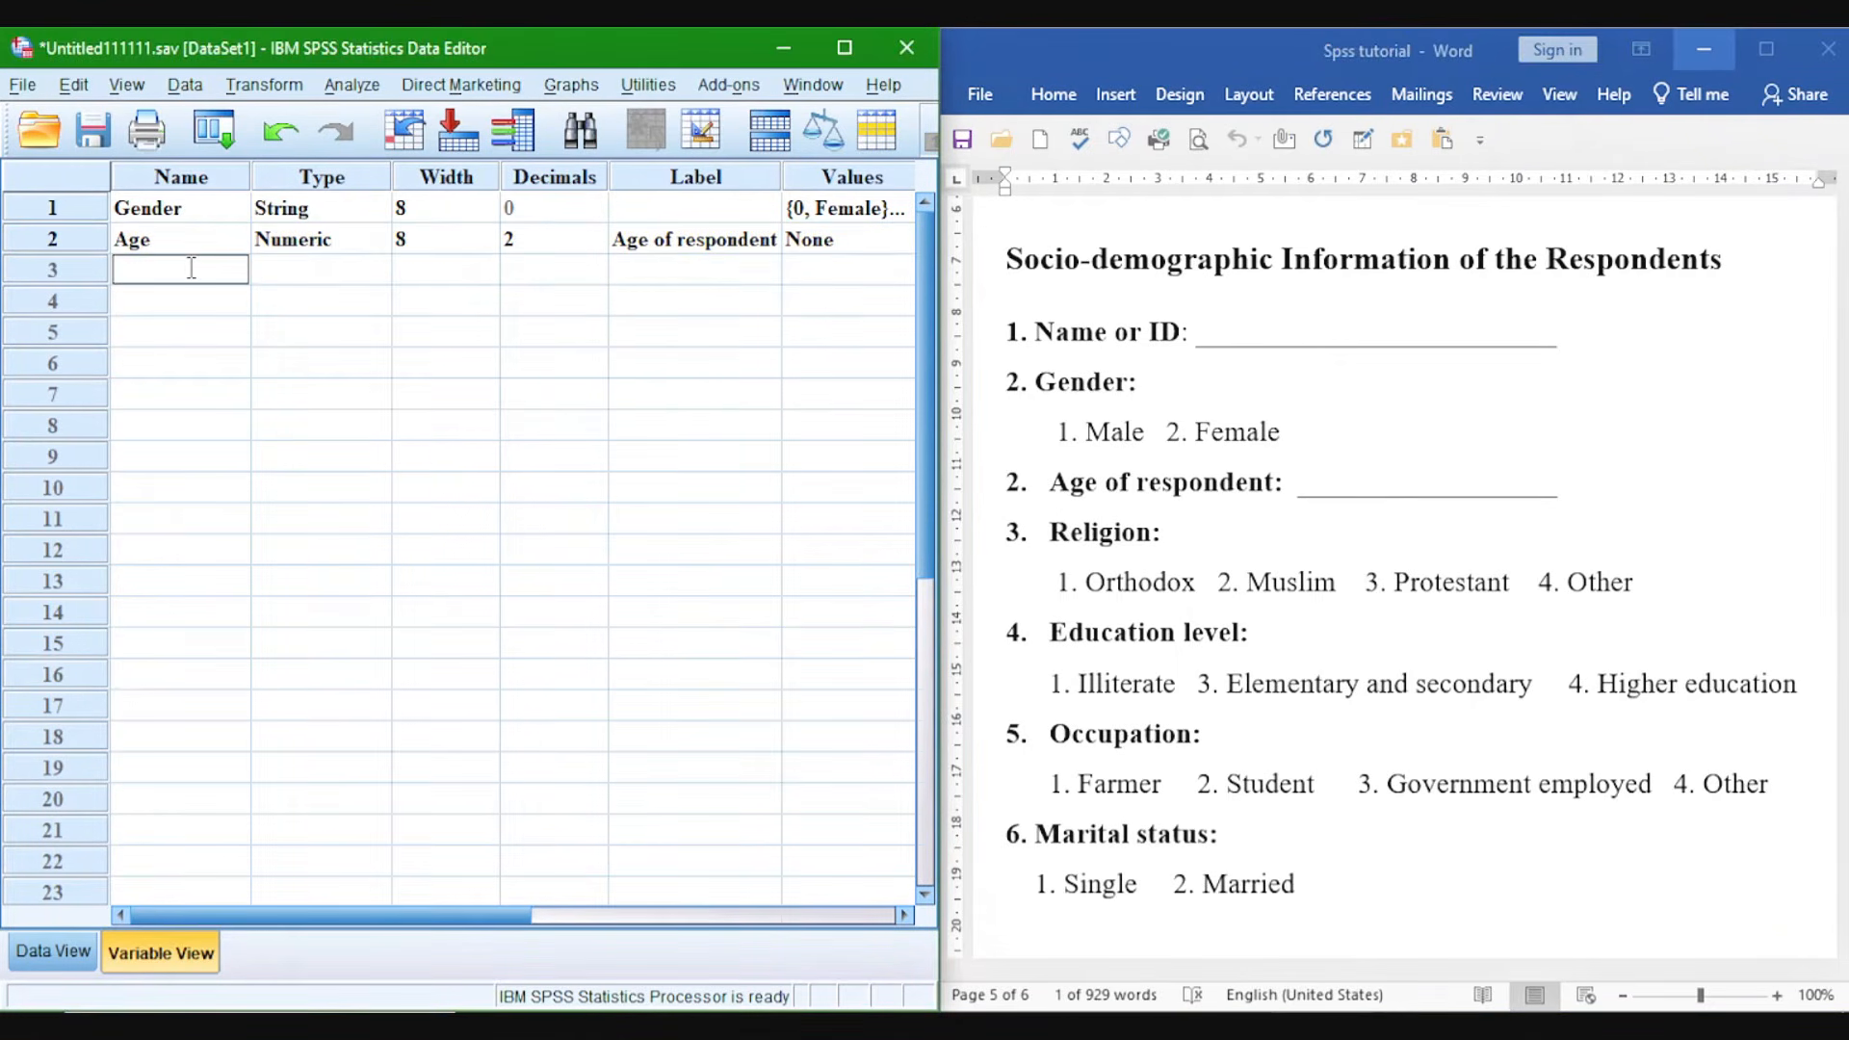
key("ctrl+v")
key("Return")
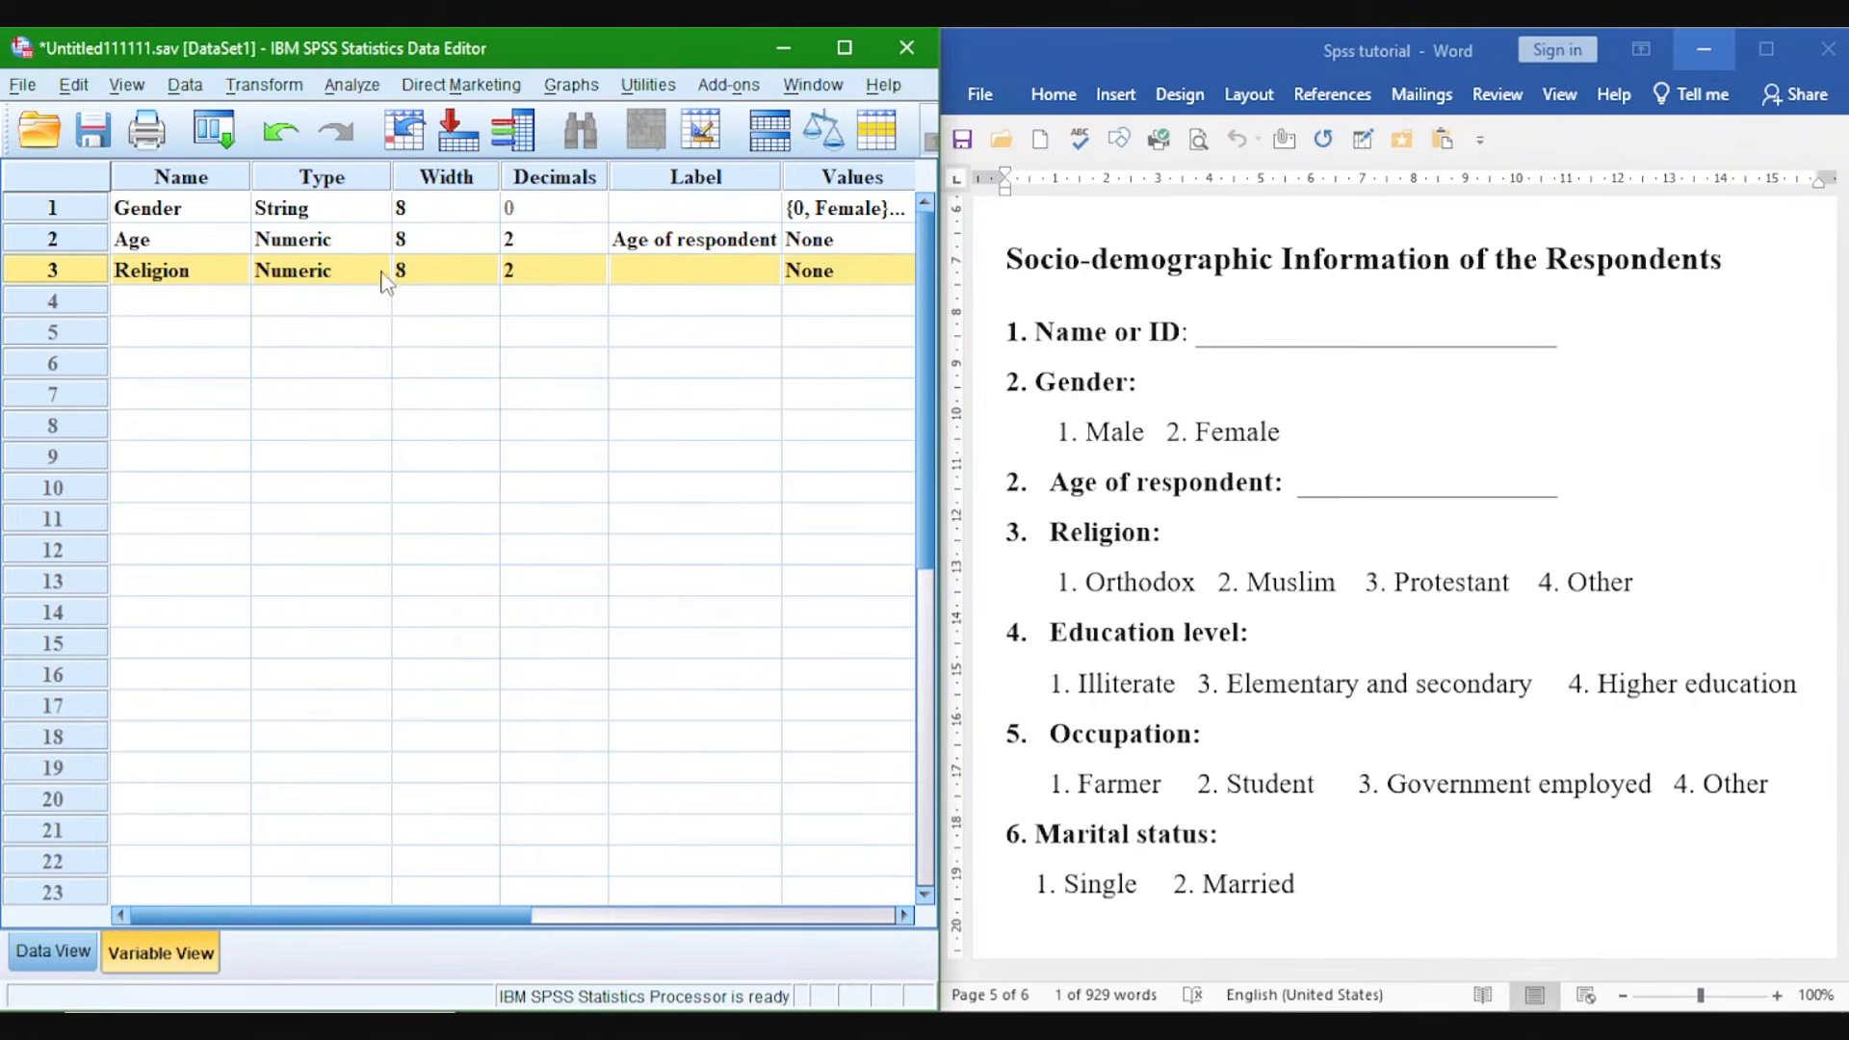
Change the type of the Religion variable to String with 8 characters.
left_click(845, 48)
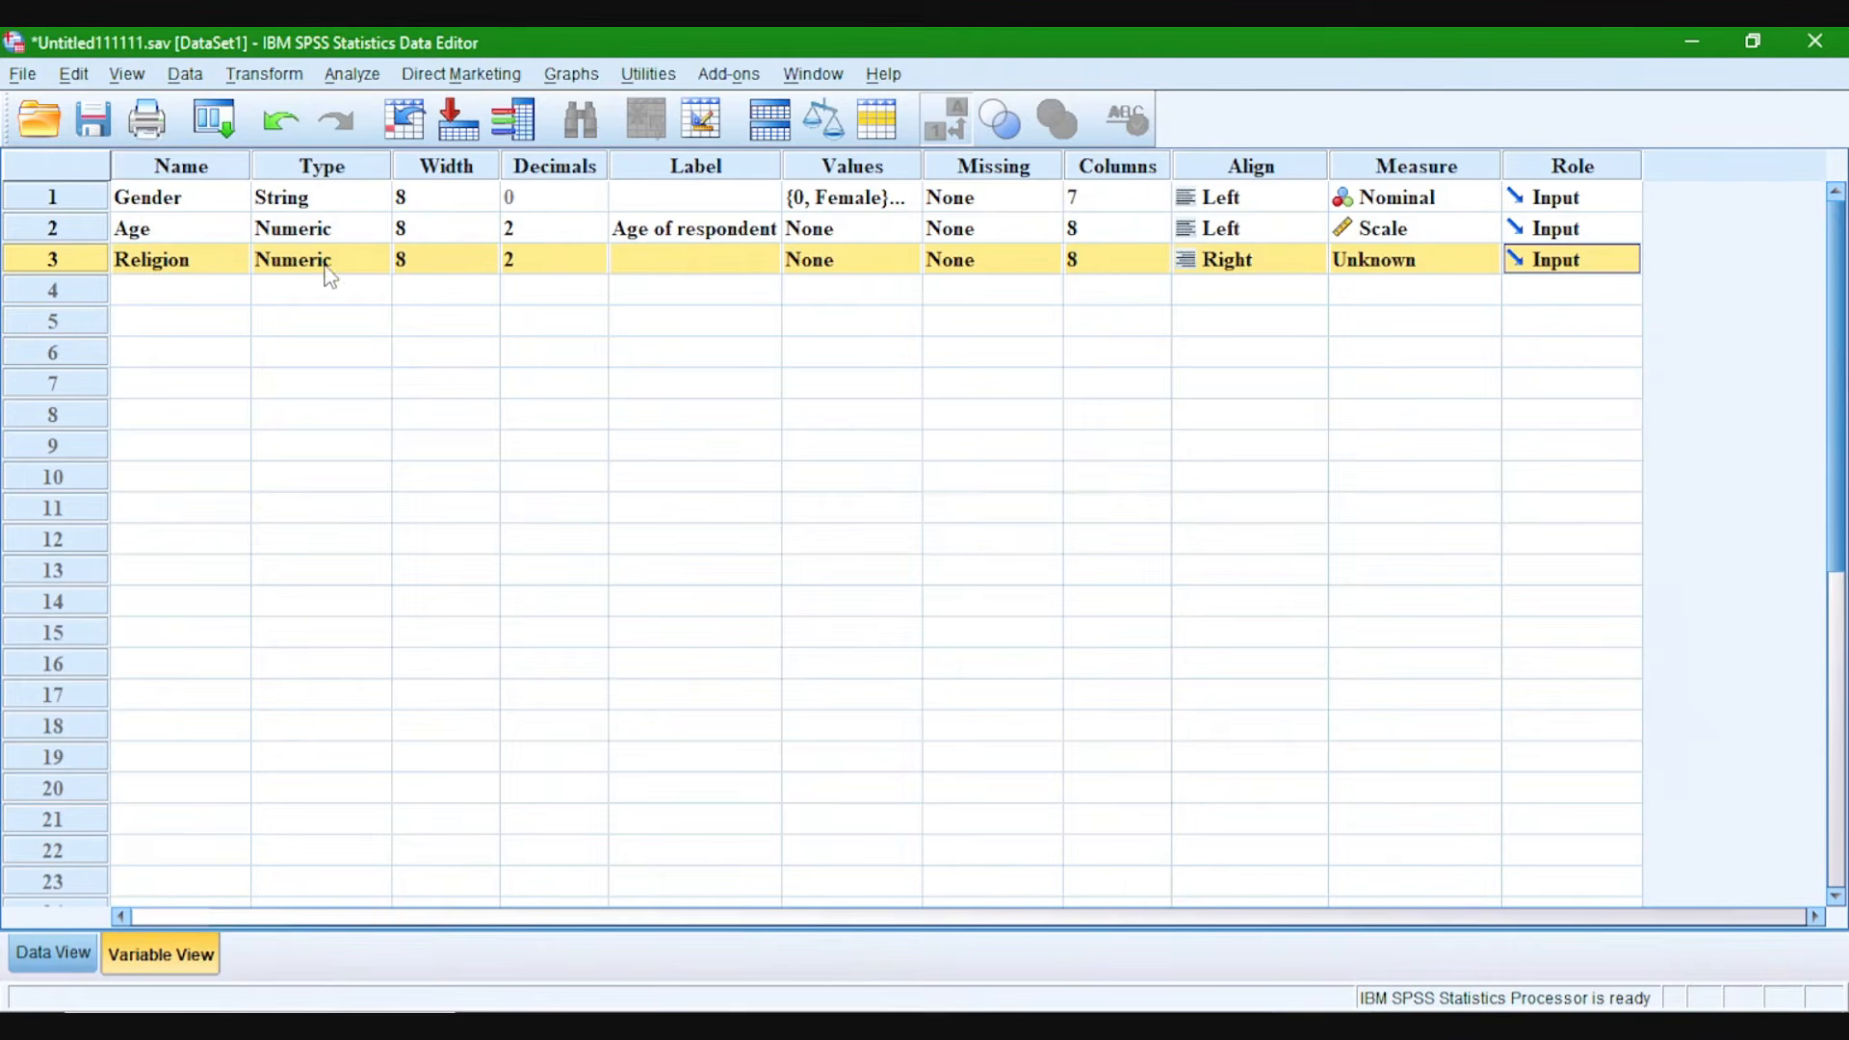
left_click(318, 269)
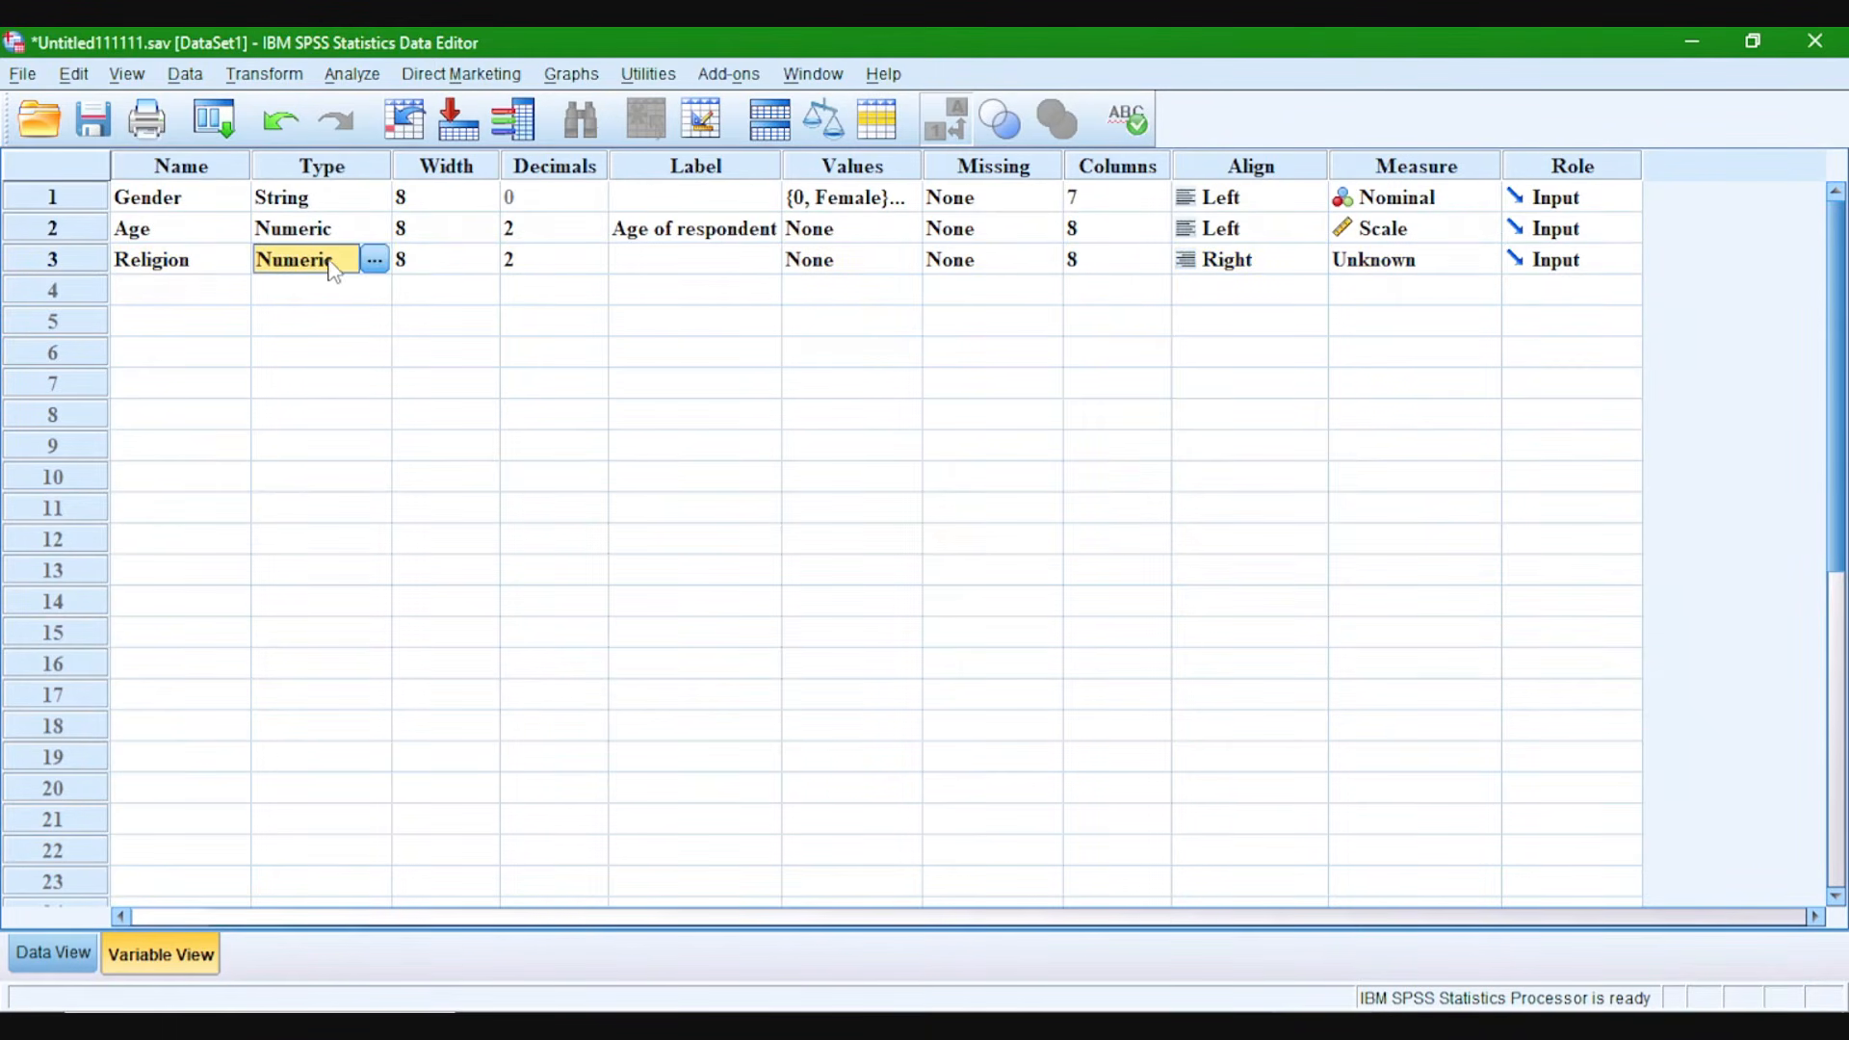
left_click(376, 260)
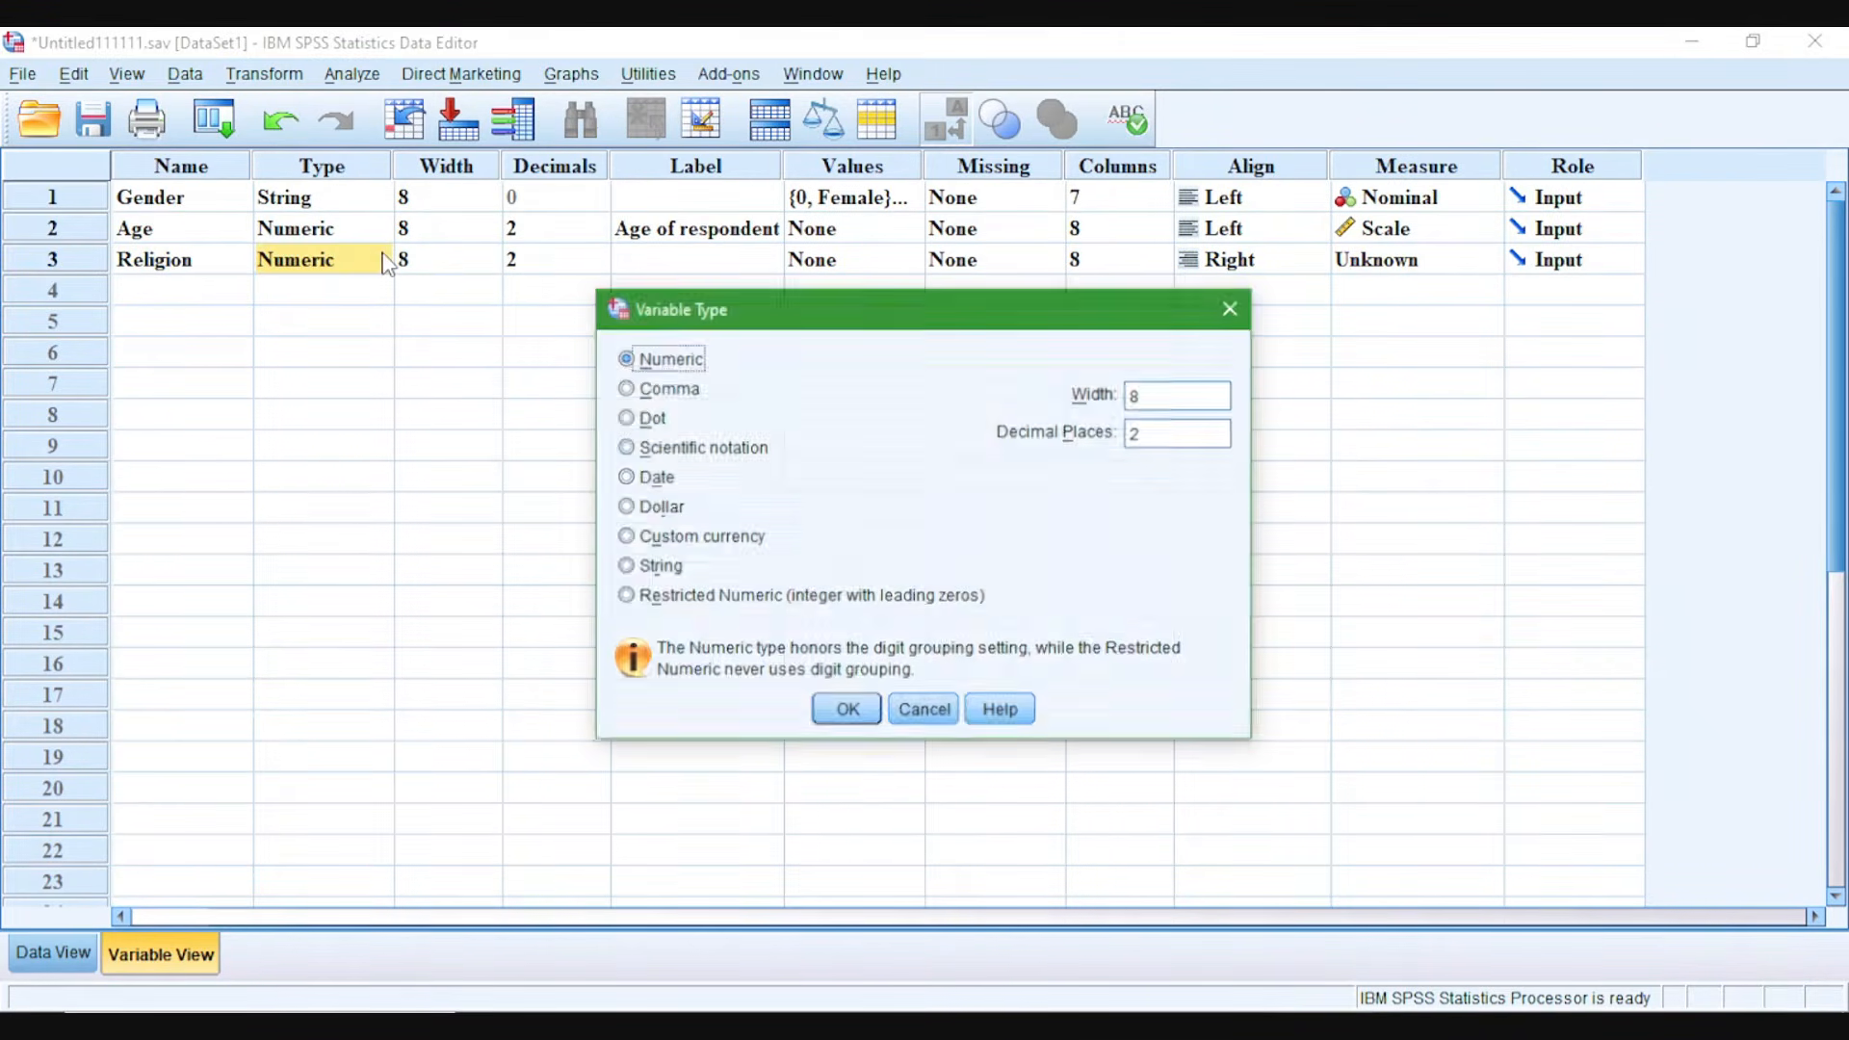
left_click_drag(848, 328, 677, 326)
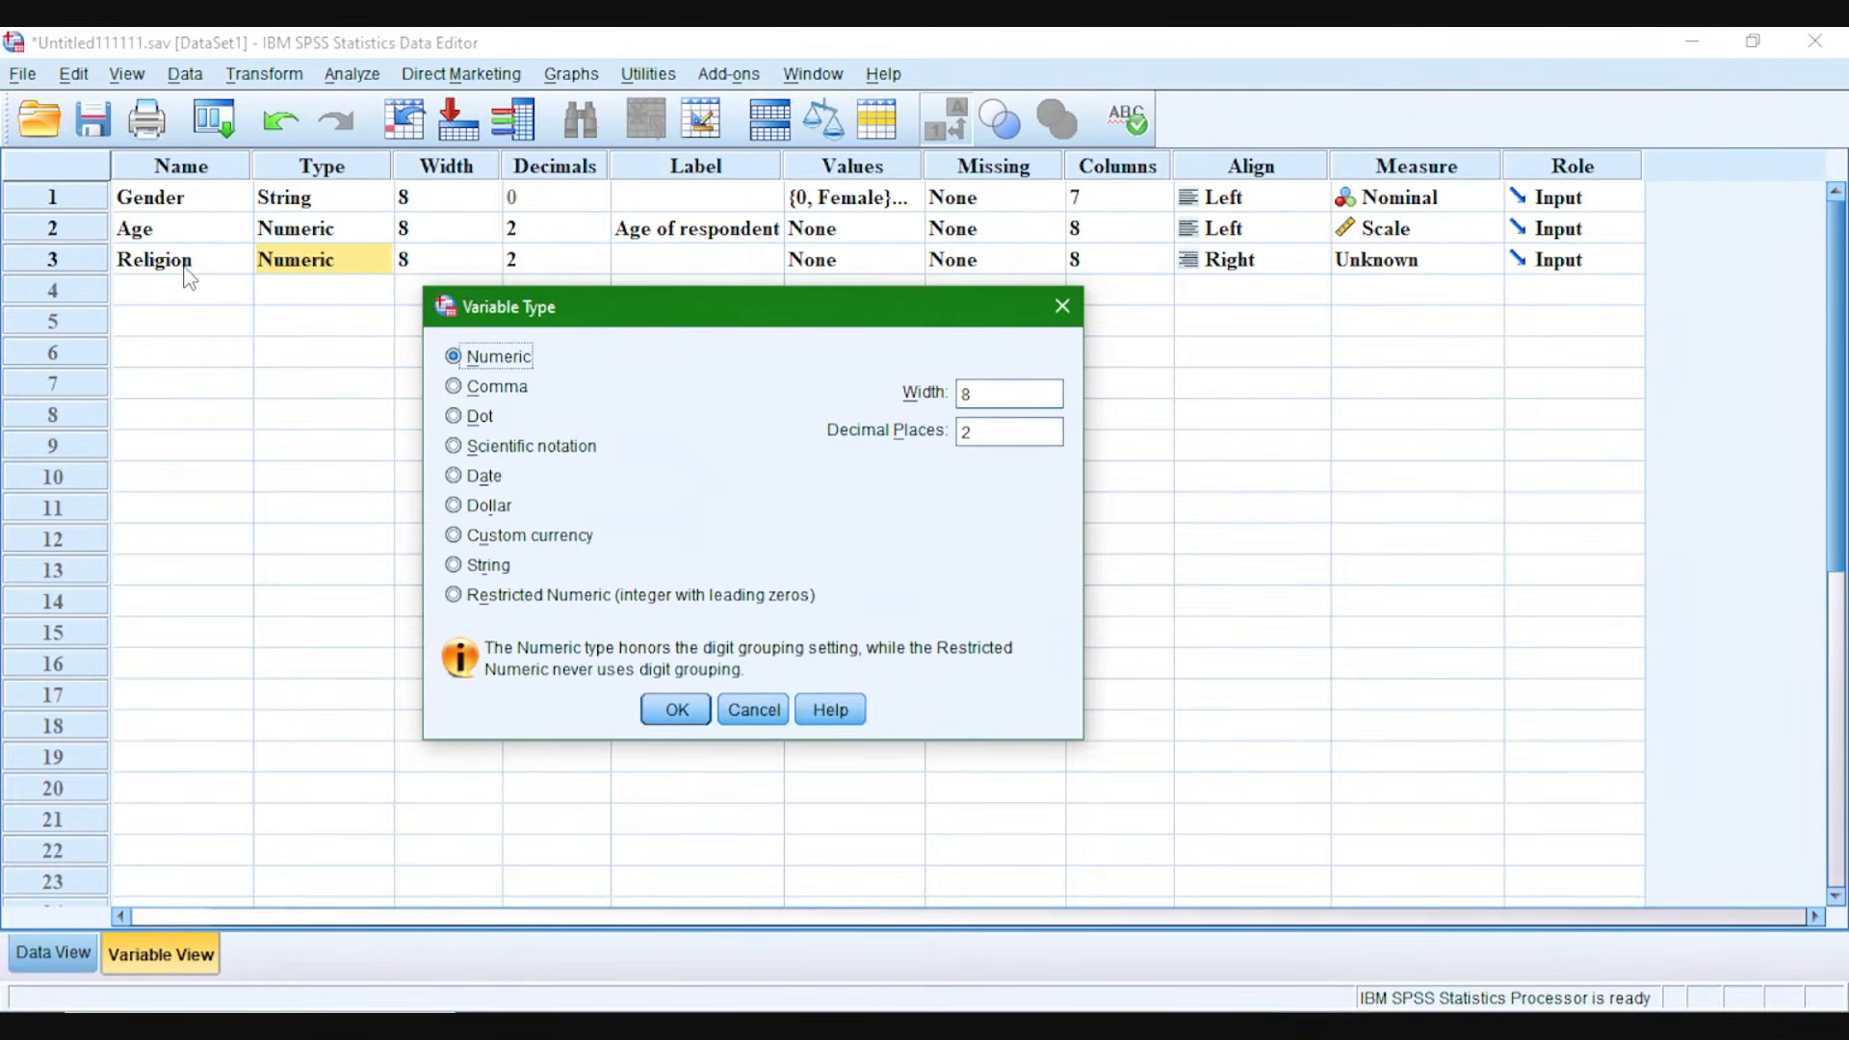
left_click(458, 570)
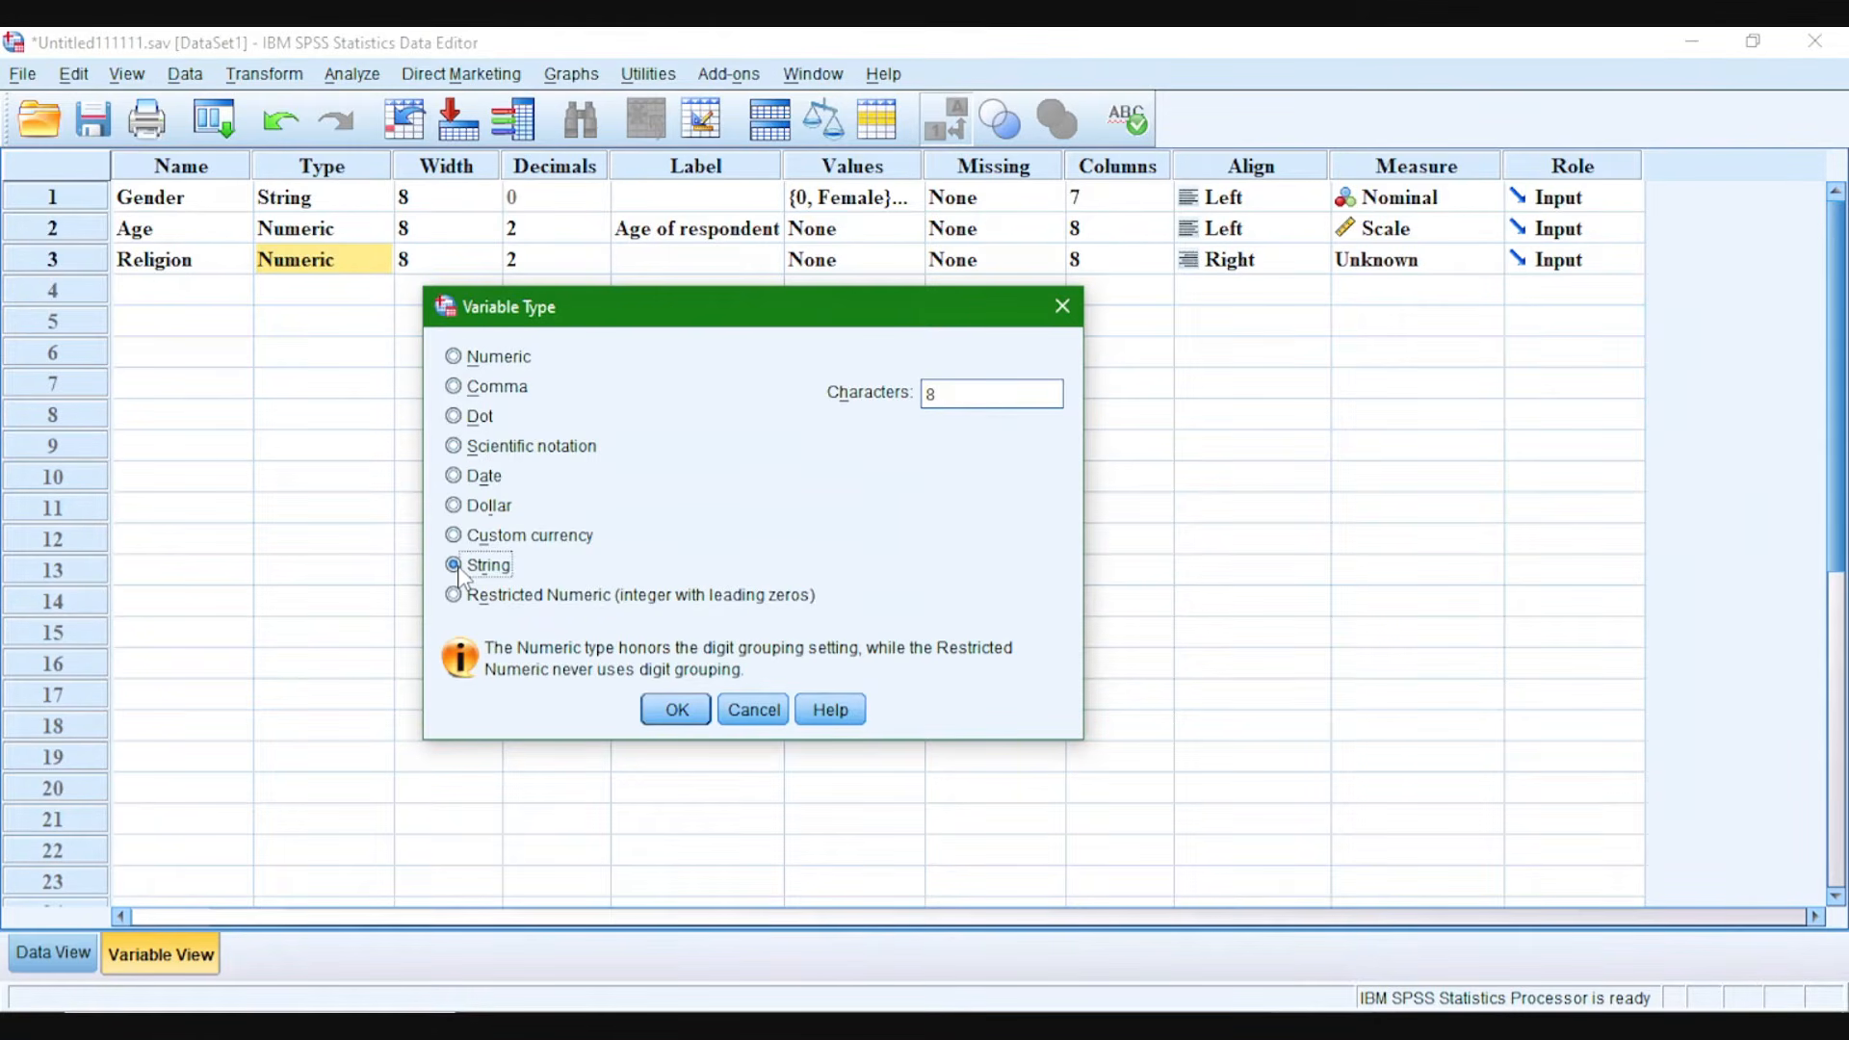
left_click(675, 710)
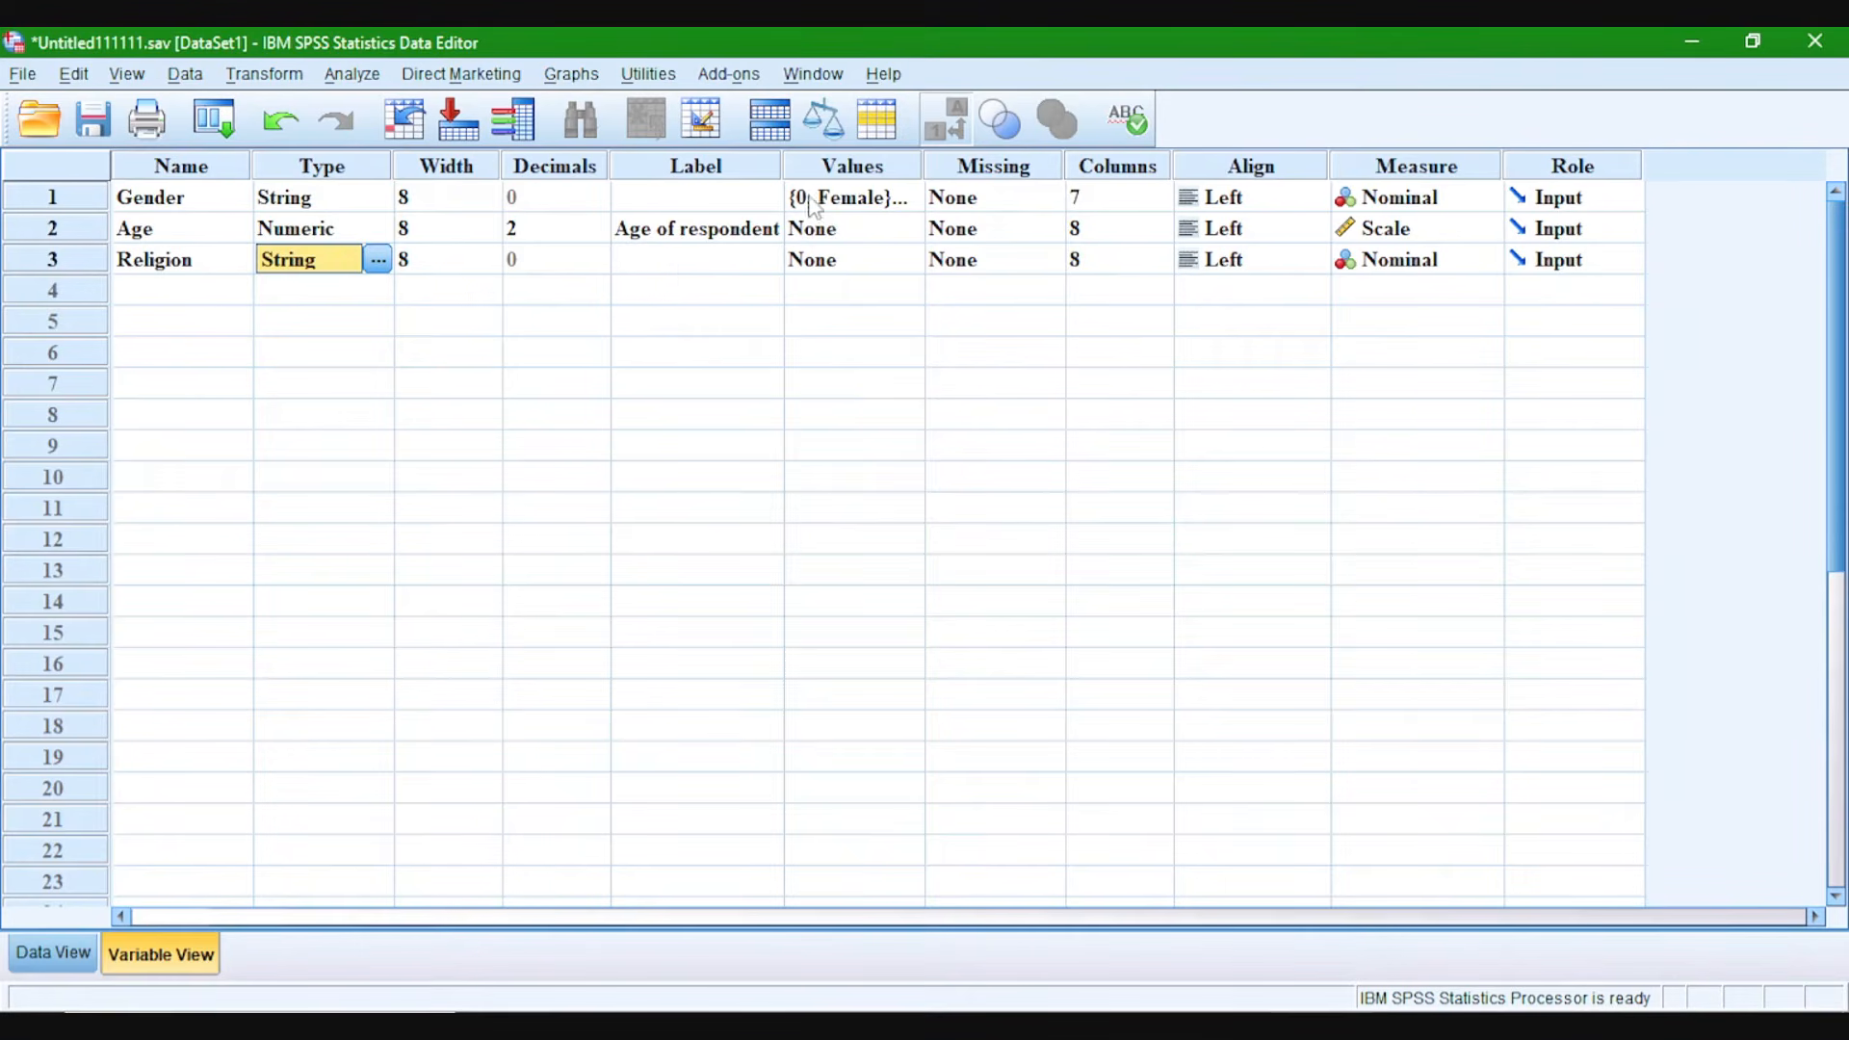
Open the Religion variable's value labels and add 1 for Orthodox and 2 for Muslim.
left_click(852, 168)
left_click(816, 261)
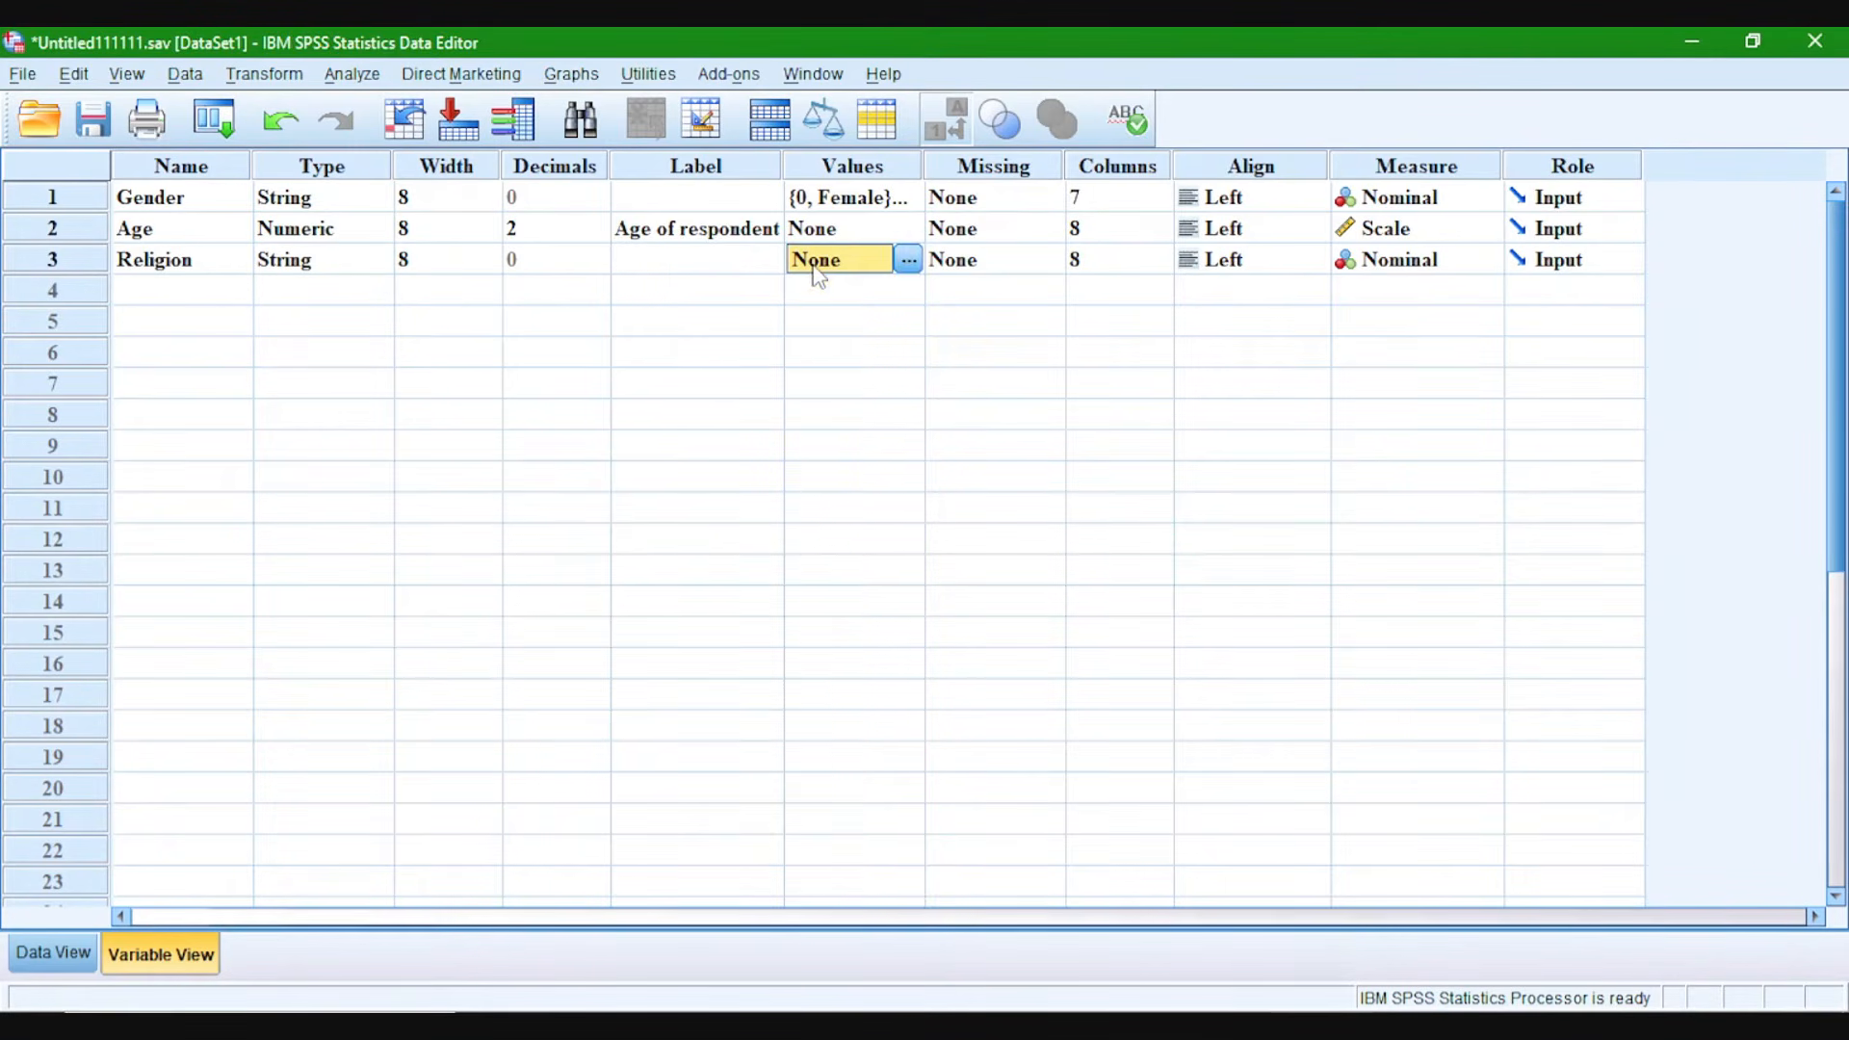
left_click(910, 261)
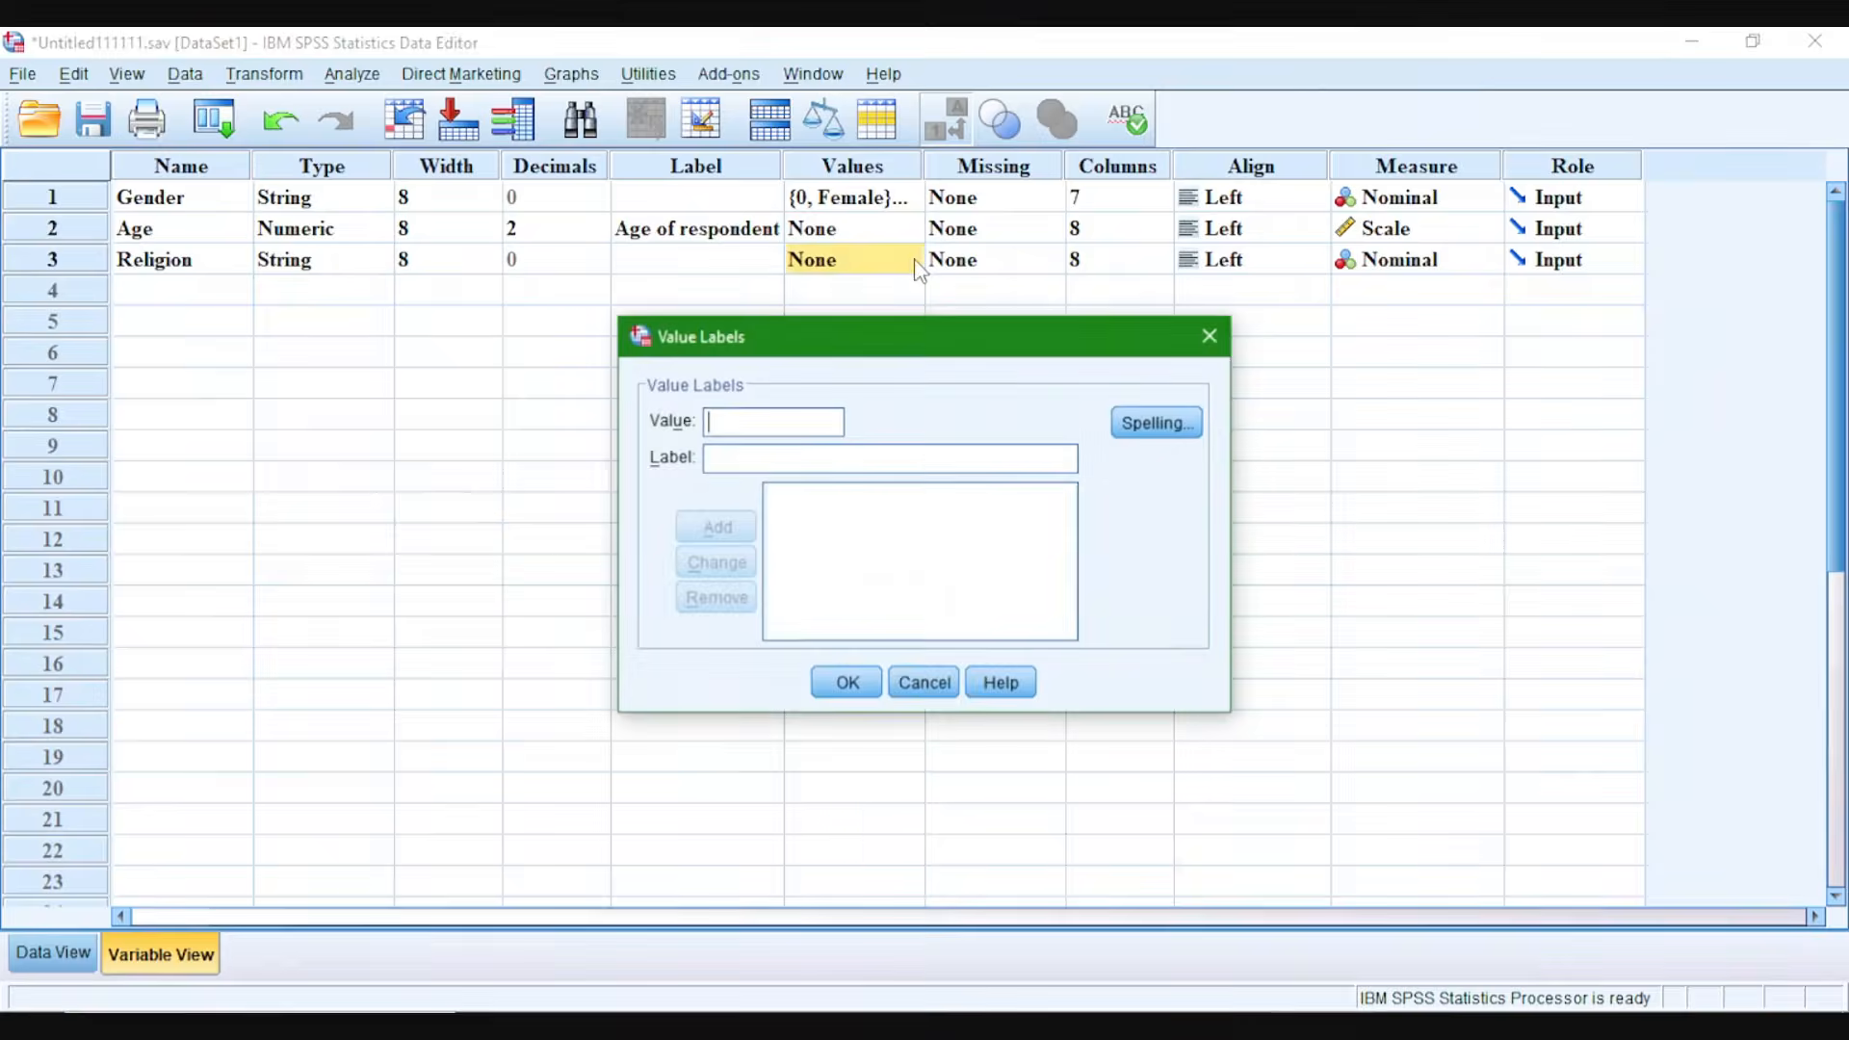
left_click_drag(943, 330, 550, 321)
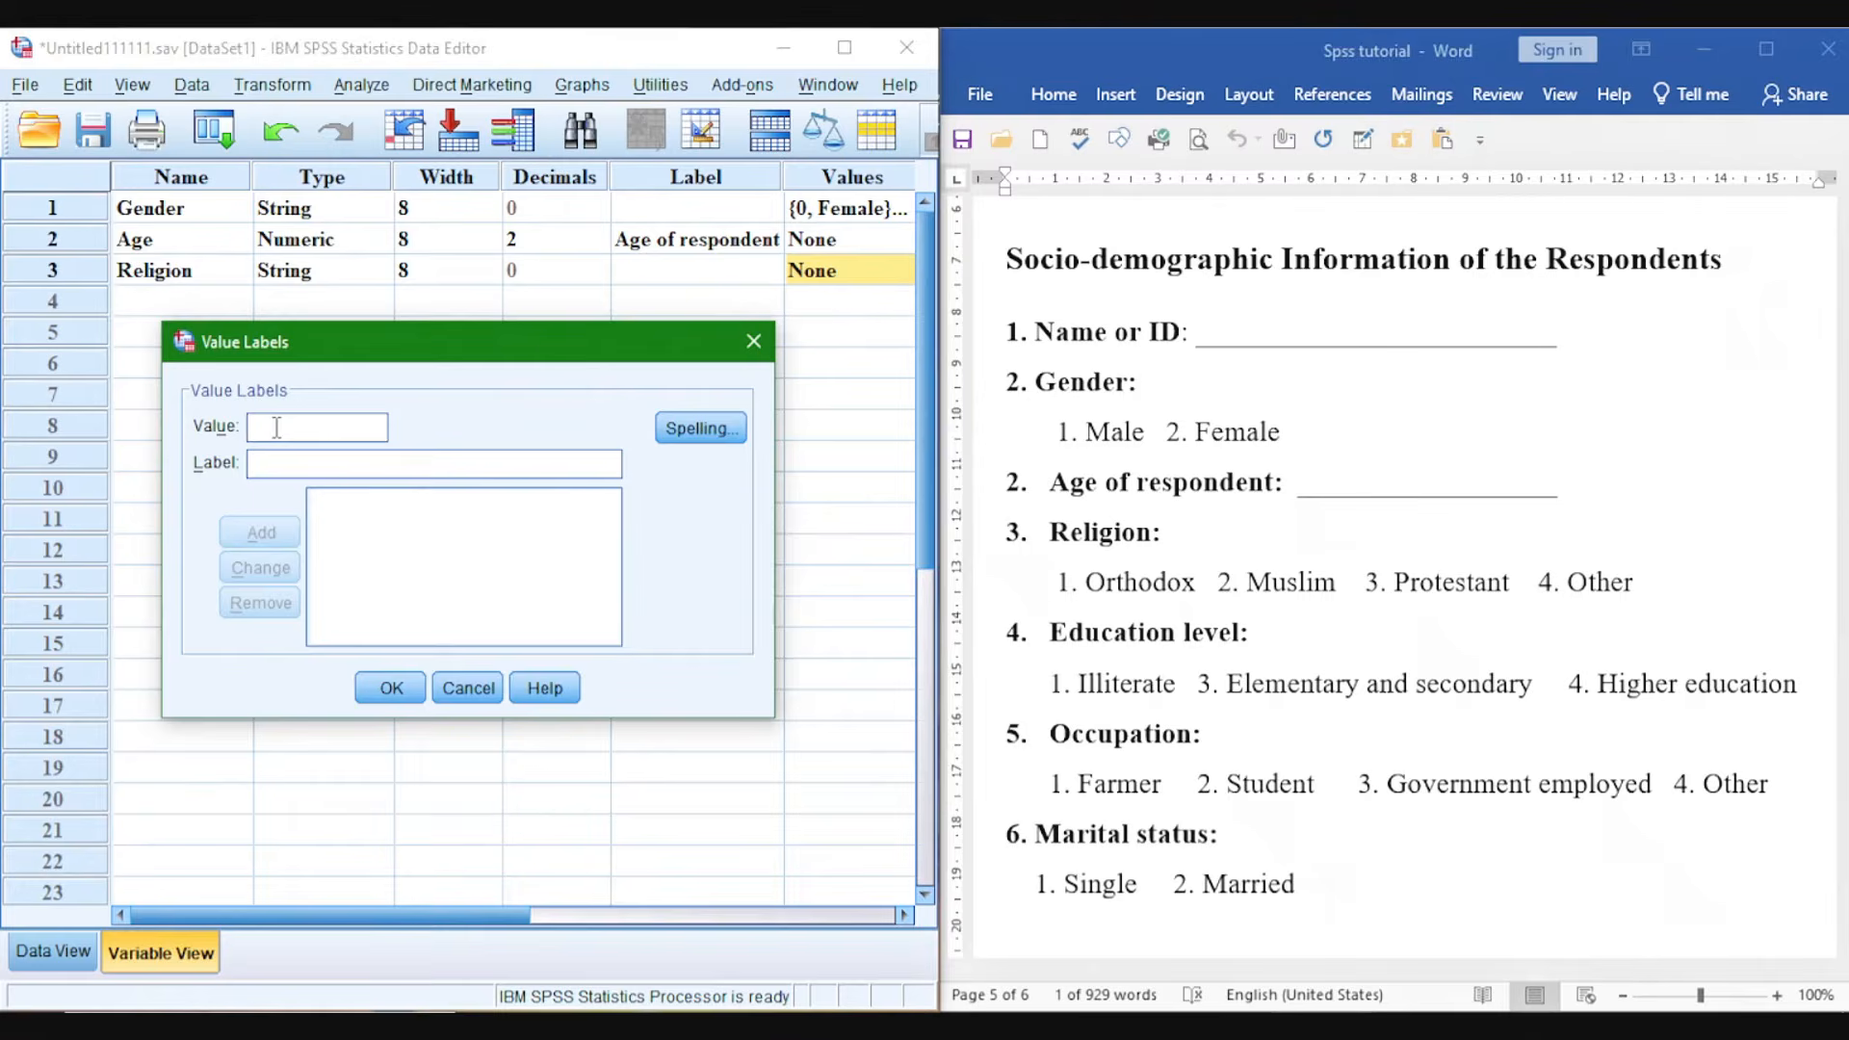
type("1")
left_click(260, 463)
type("Orthodox")
left_click(258, 533)
left_click(271, 466)
type("Muslim")
left_click(260, 532)
Add the Religion value labels 3 for Protestant and 4 for Other.
type("3")
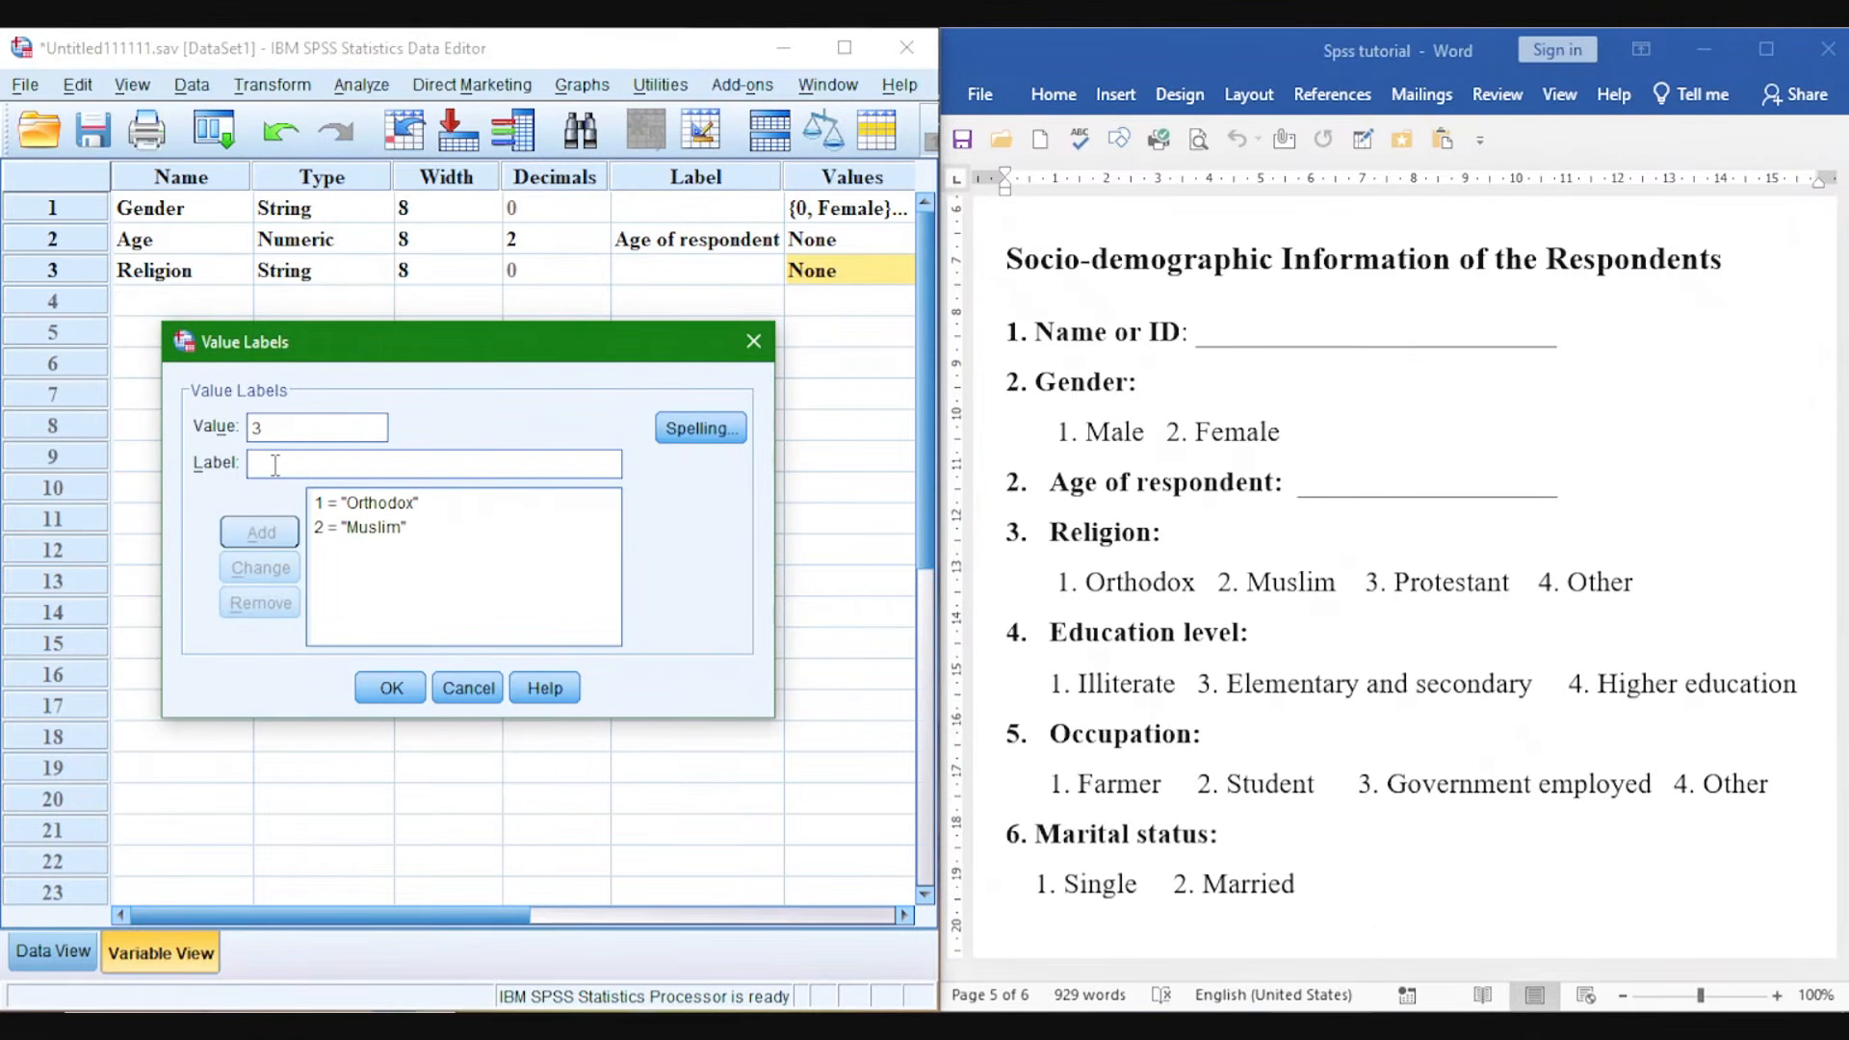
type("Protestant")
left_click(258, 528)
left_click(283, 466)
type("Other")
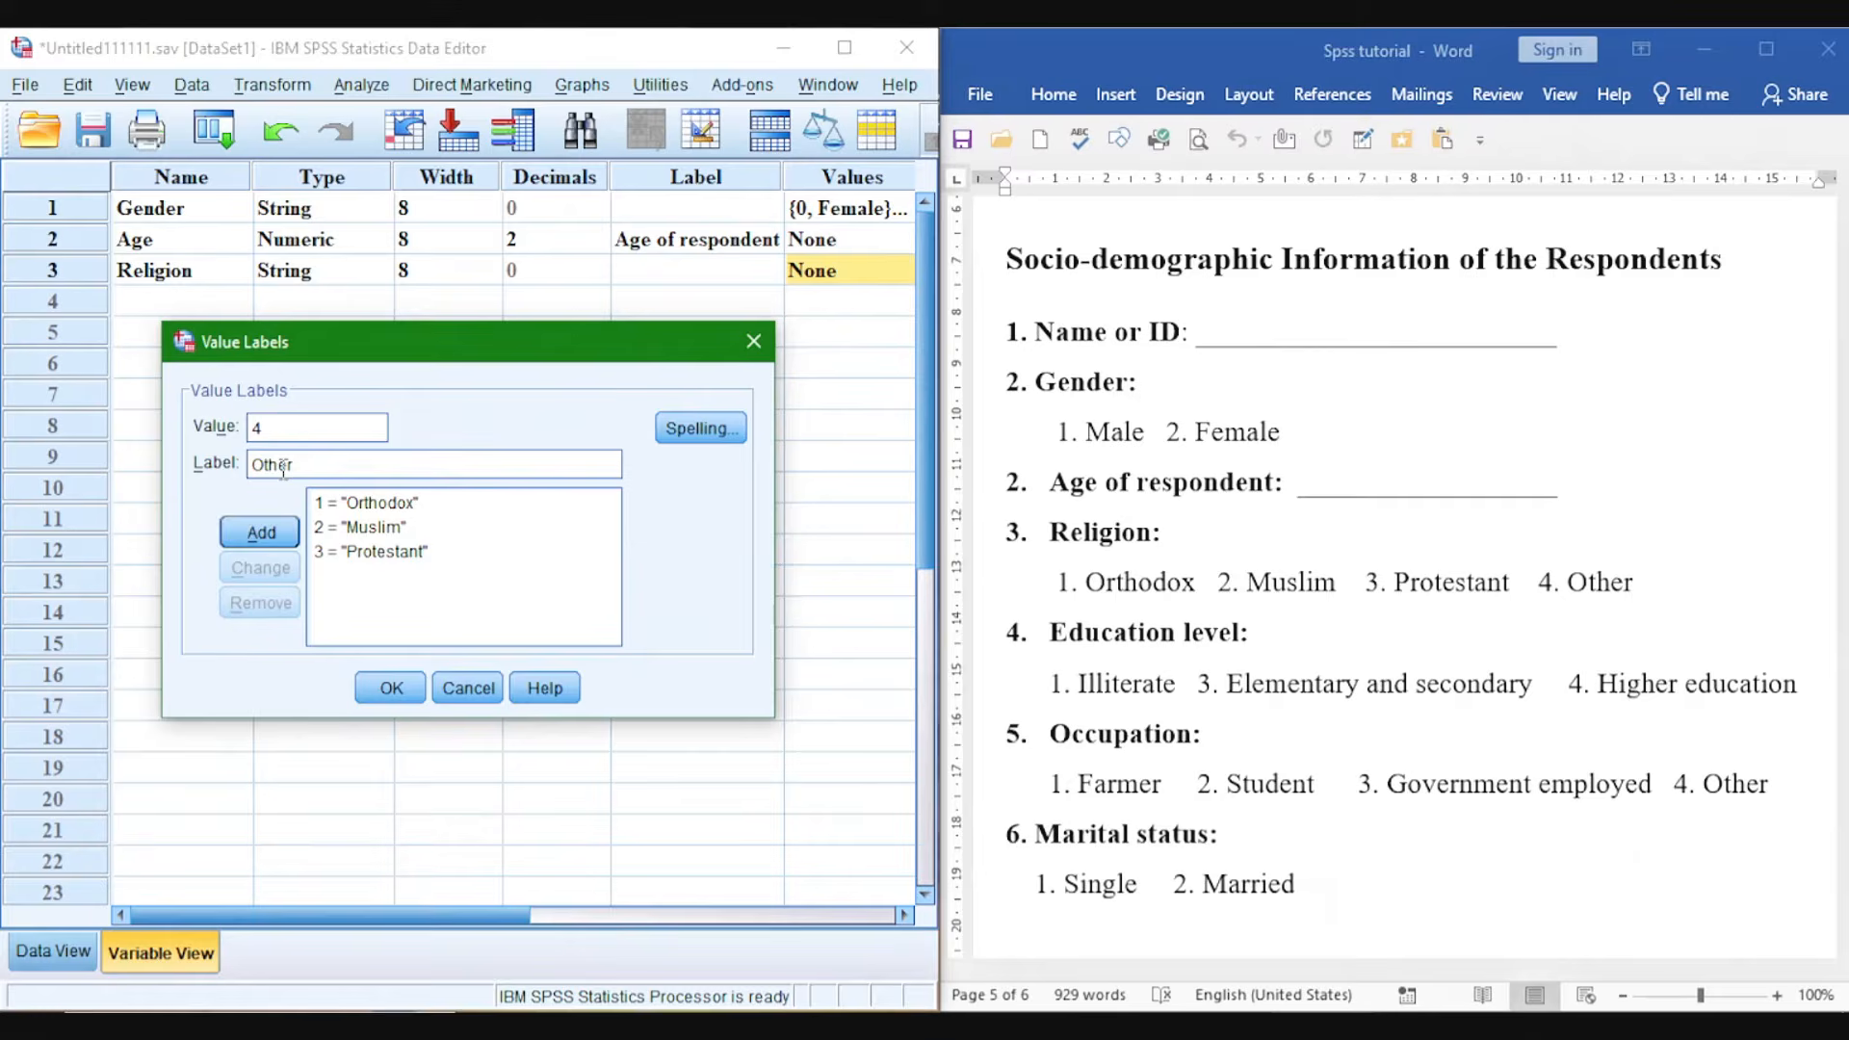
left_click(260, 531)
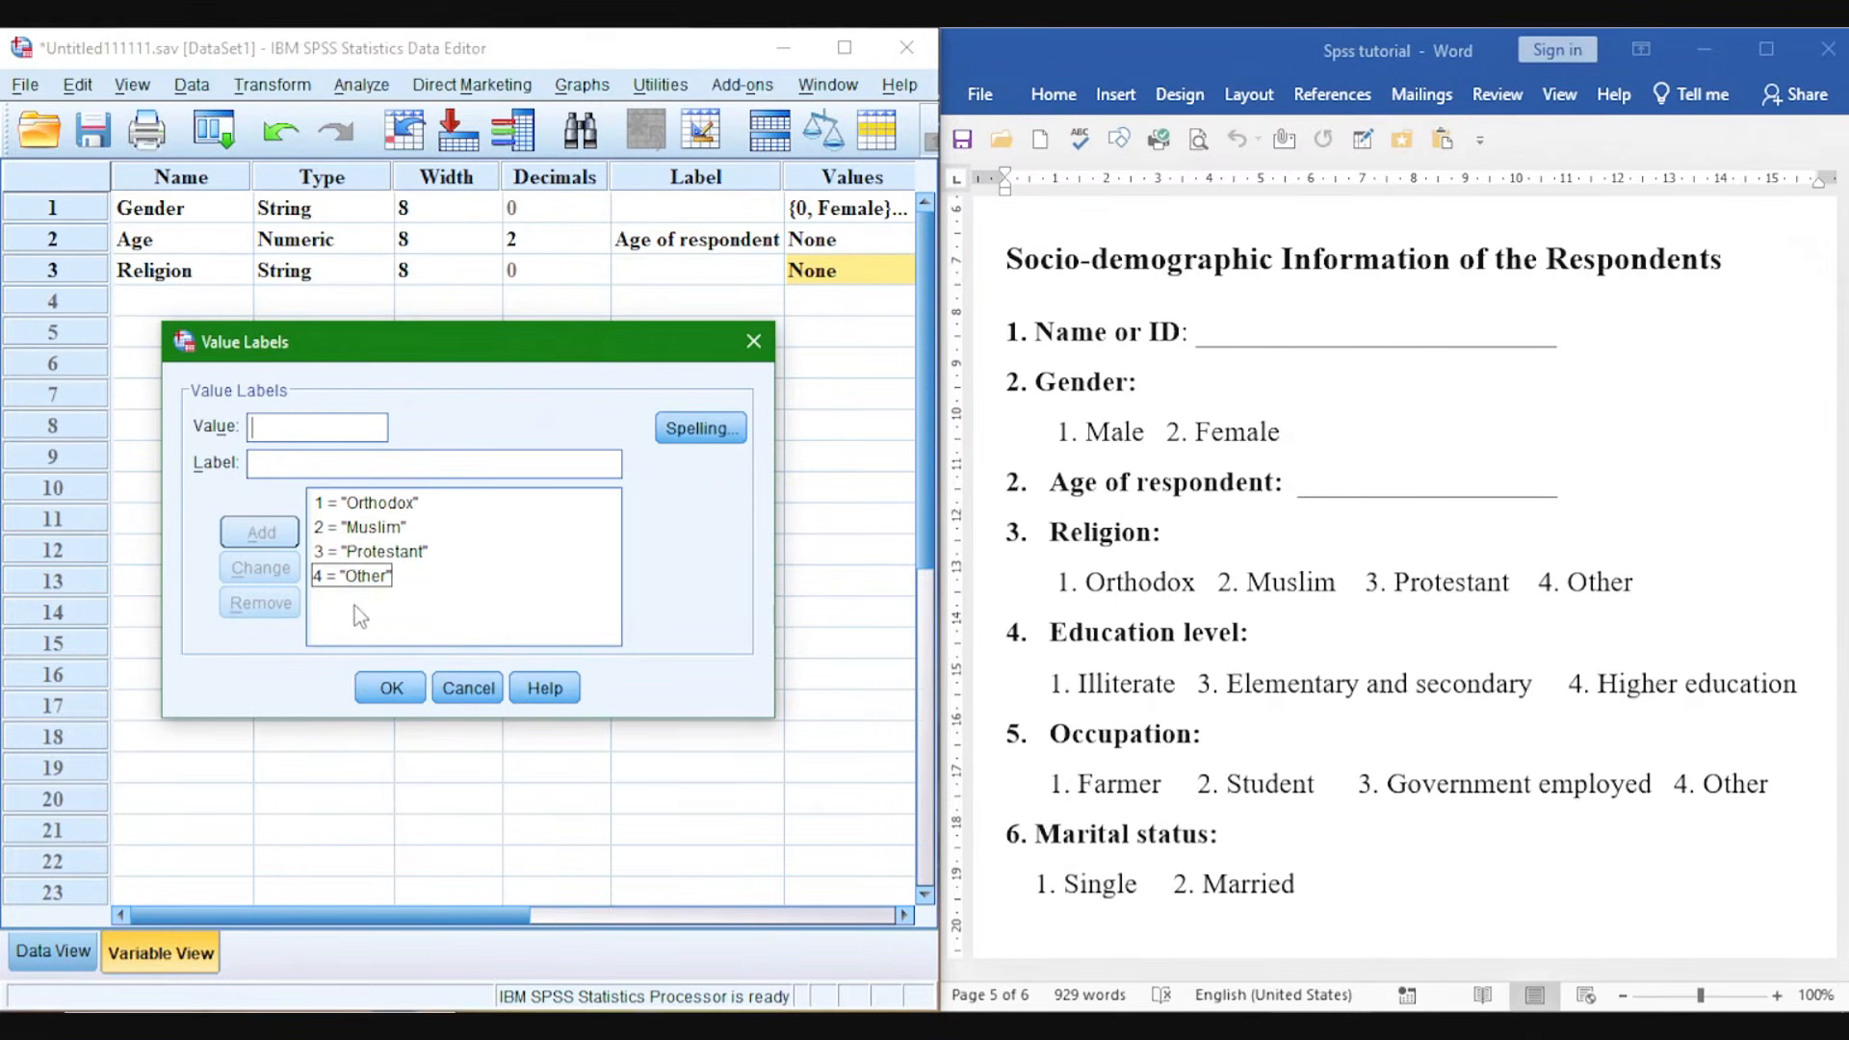
Apply the Religion value labels and check the variable's remaining attributes, including its alignment and measure.
left_click(382, 688)
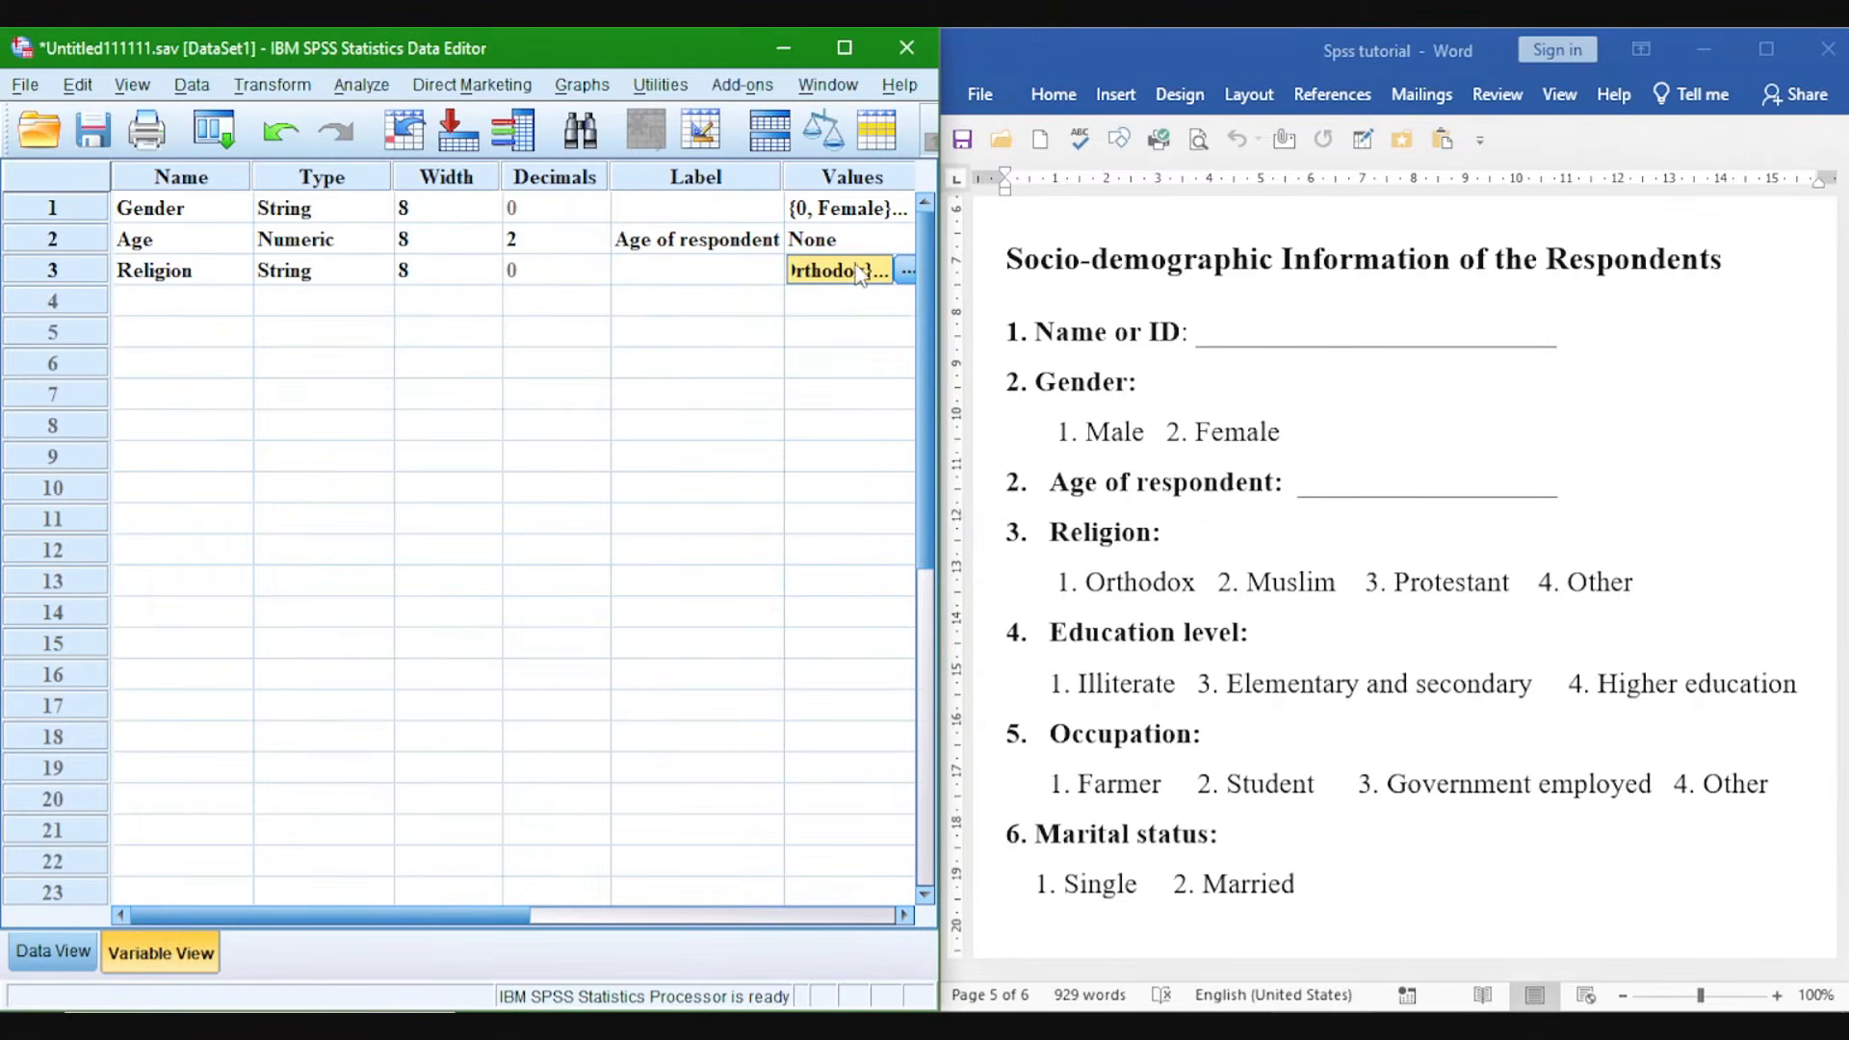
left_click(844, 48)
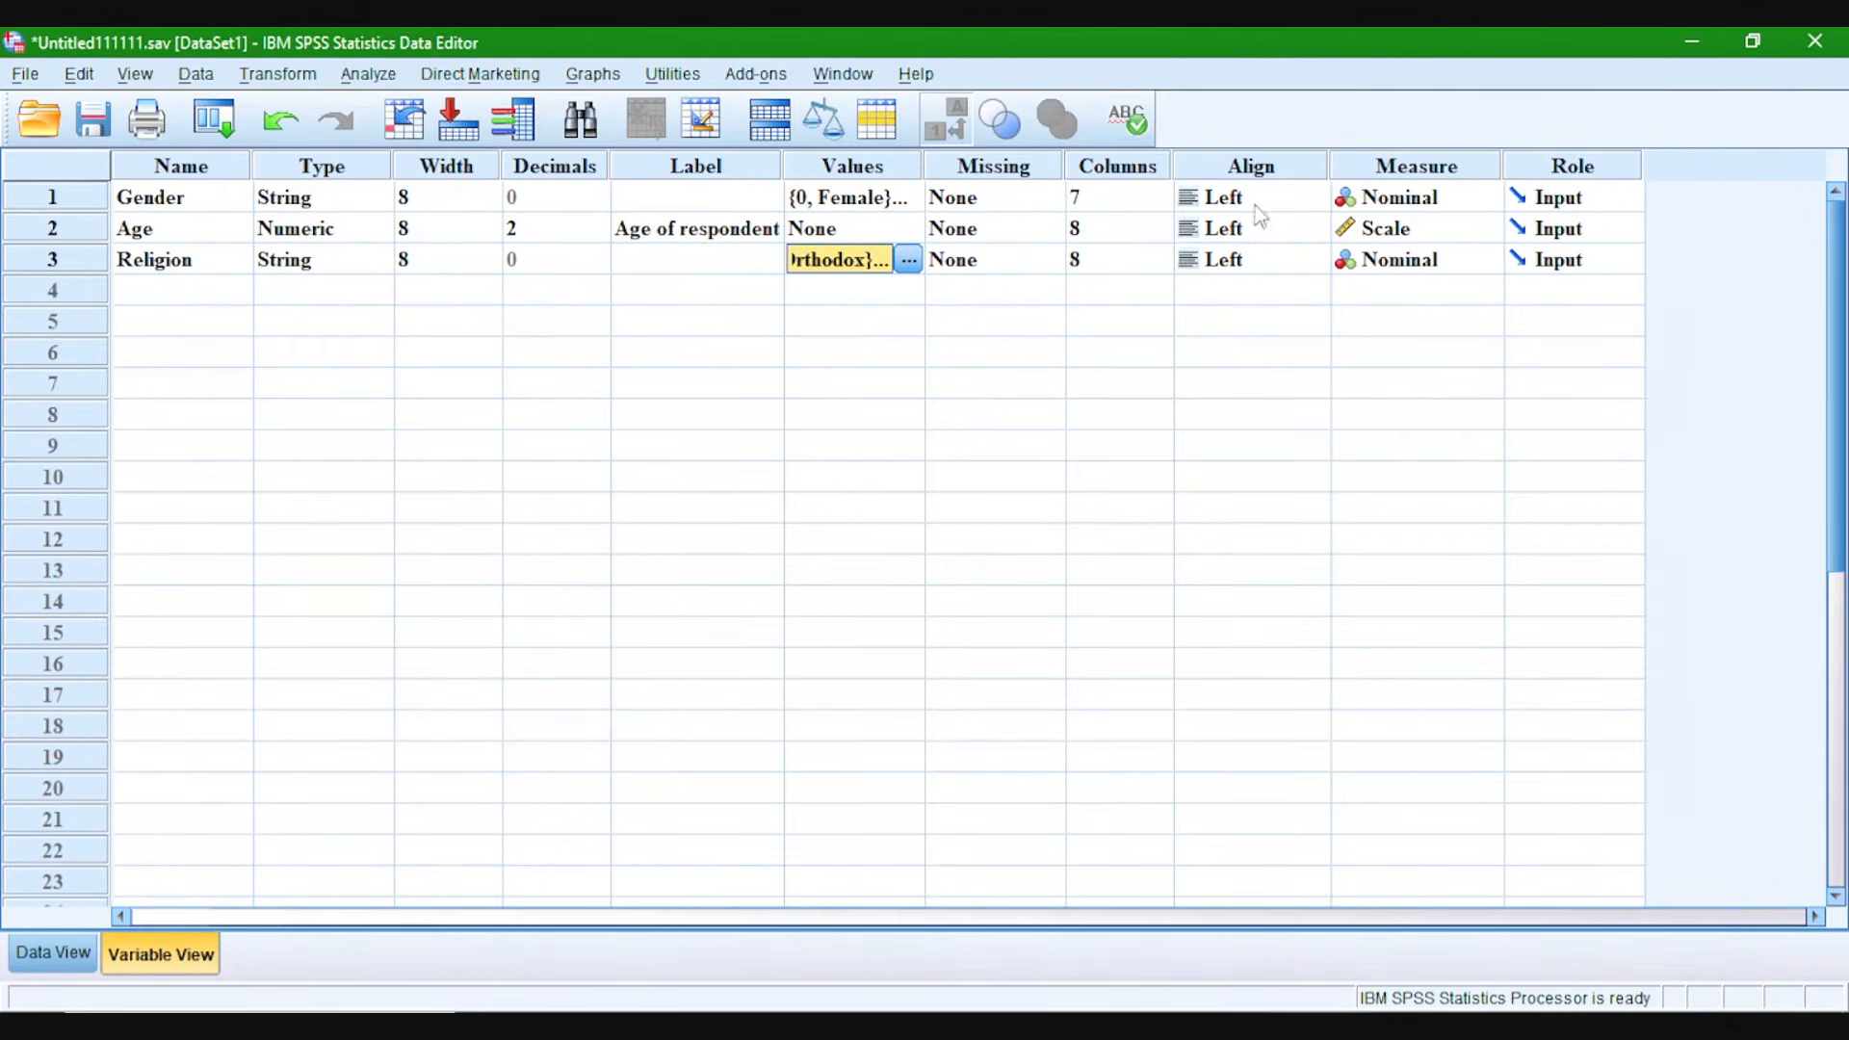
left_click(1749, 44)
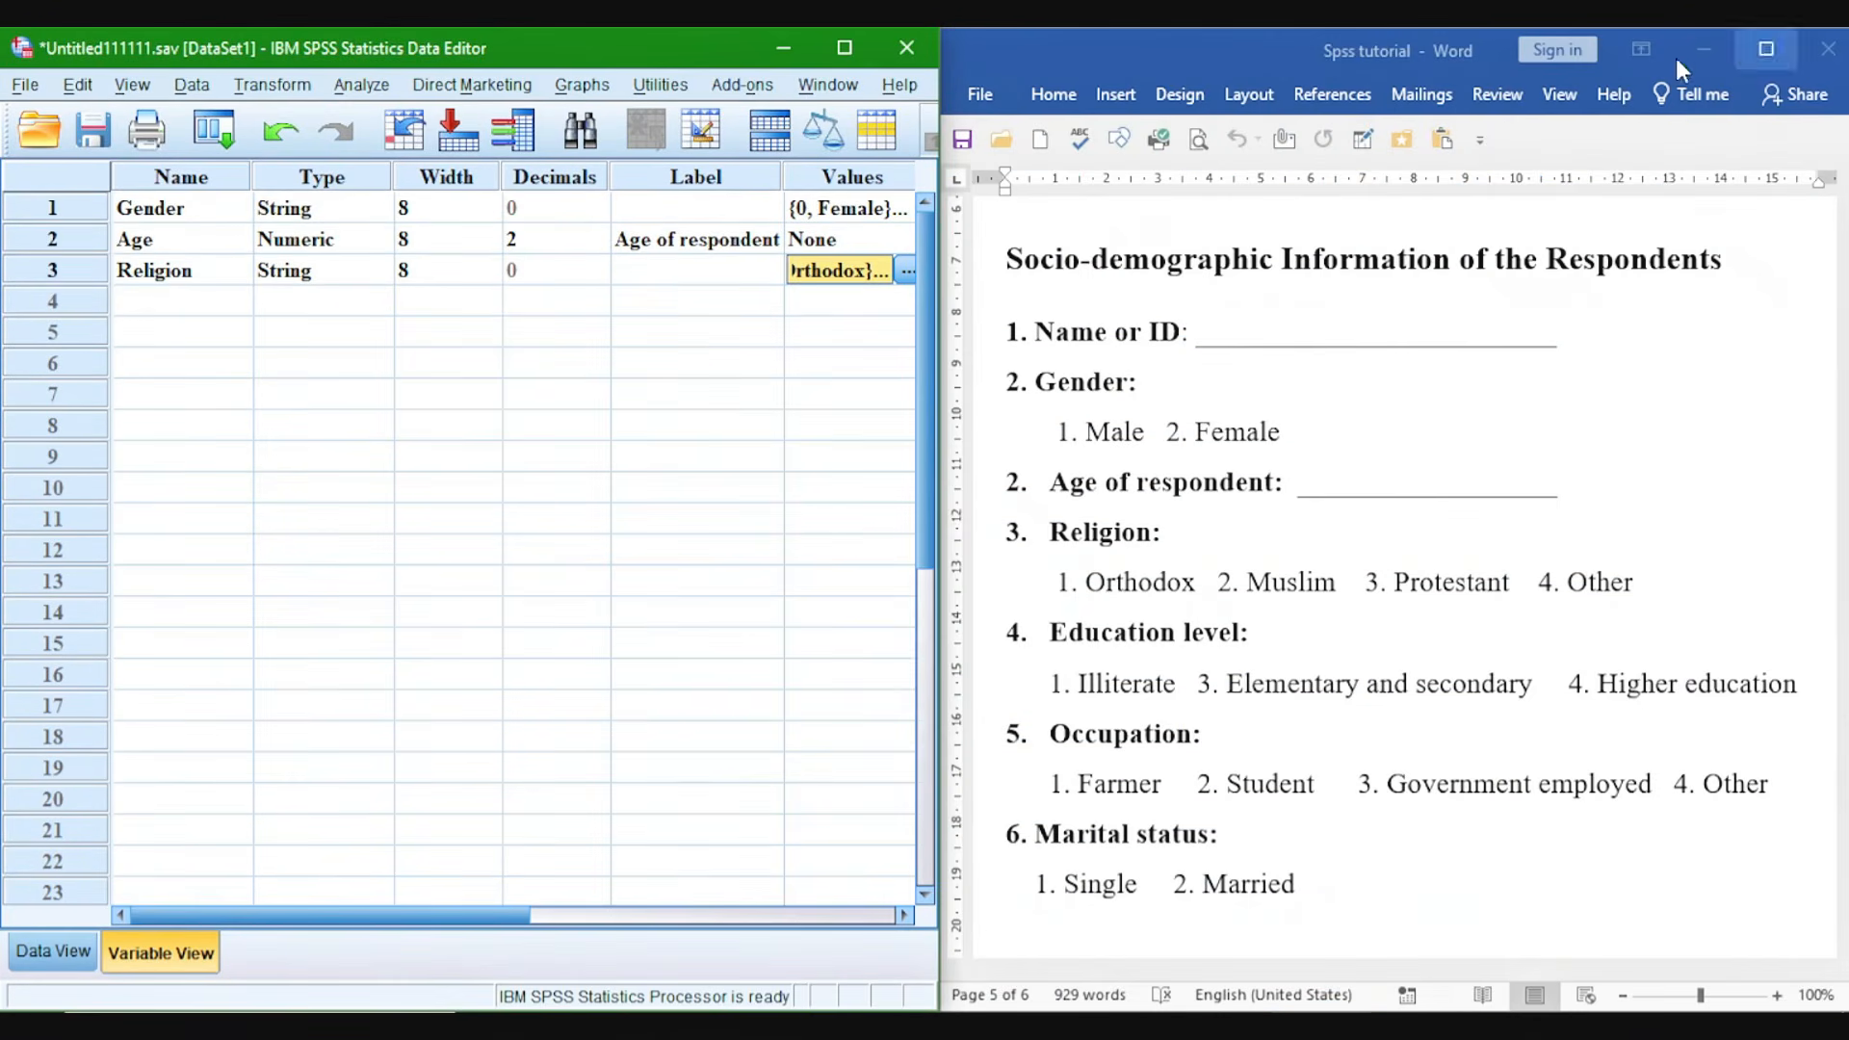
Try to name the fourth variable Education level, using the text copied from the Word questionnaire.
left_click_drag(1057, 631, 1242, 628)
key("ctrl+c")
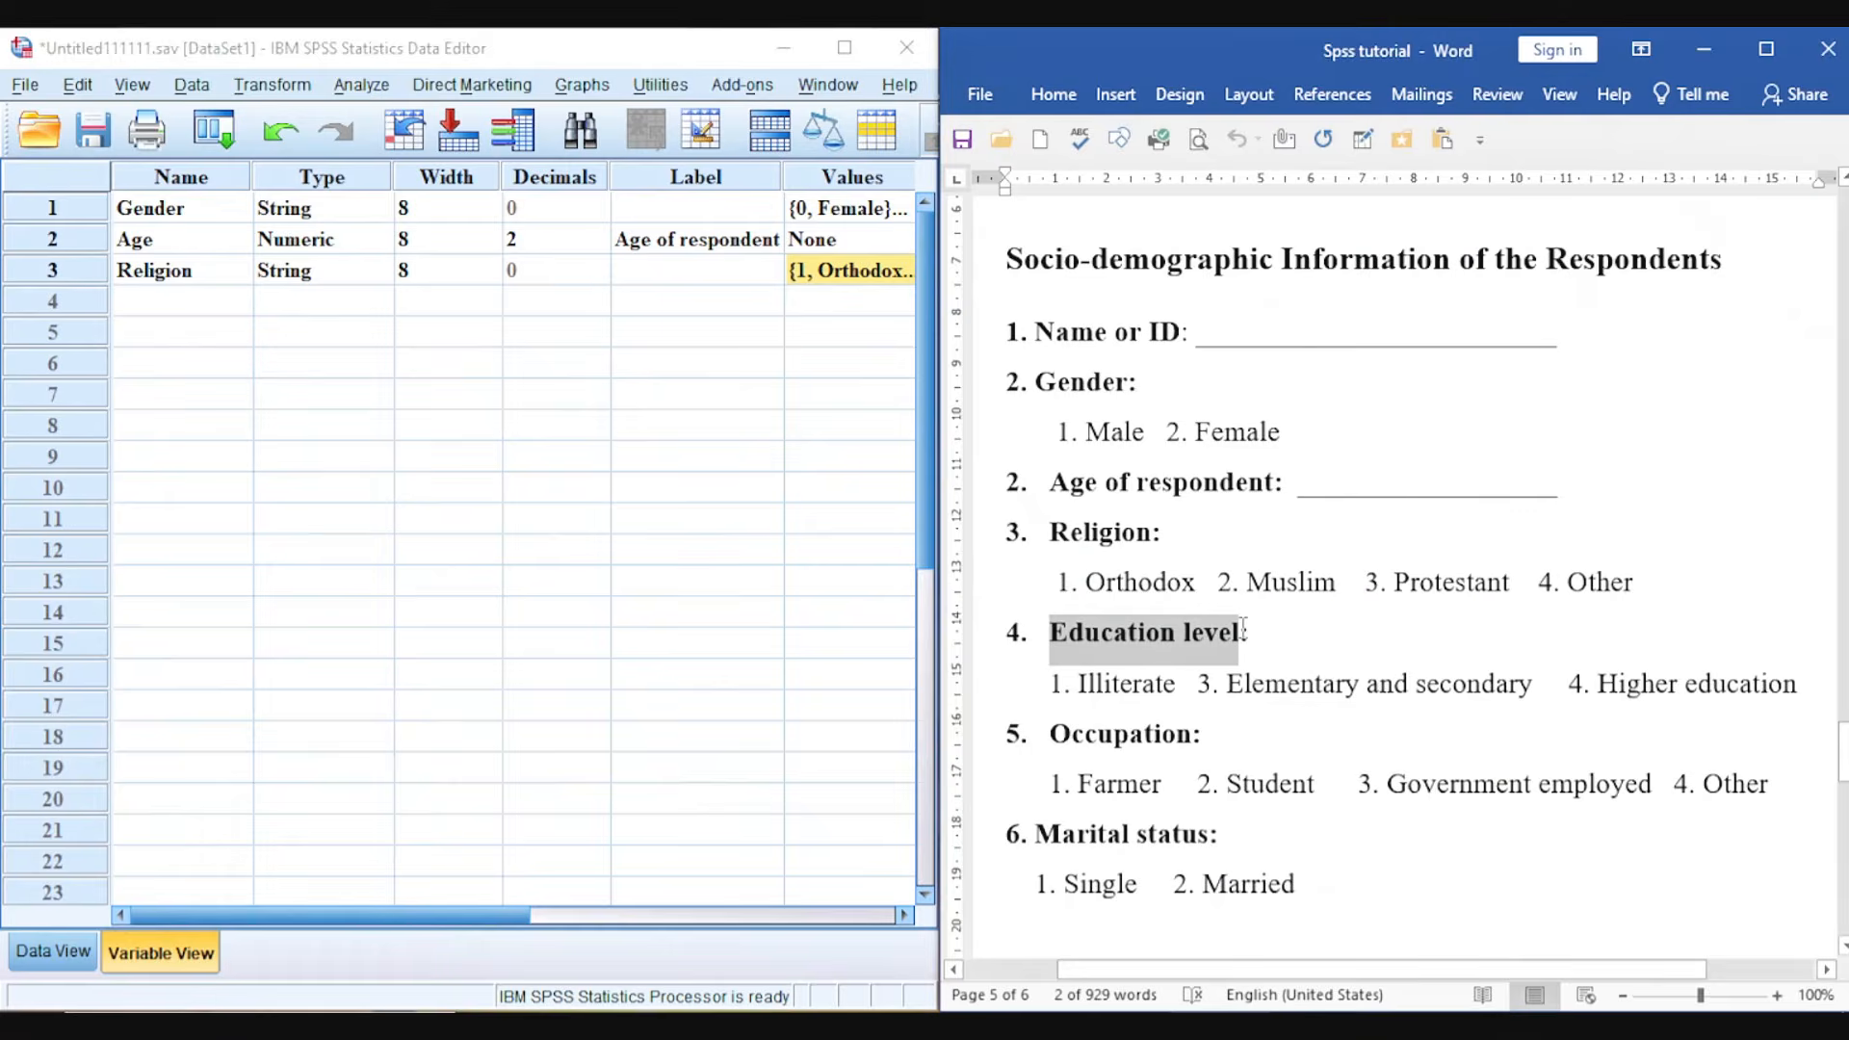
left_click(214, 299)
key("ctrl+v")
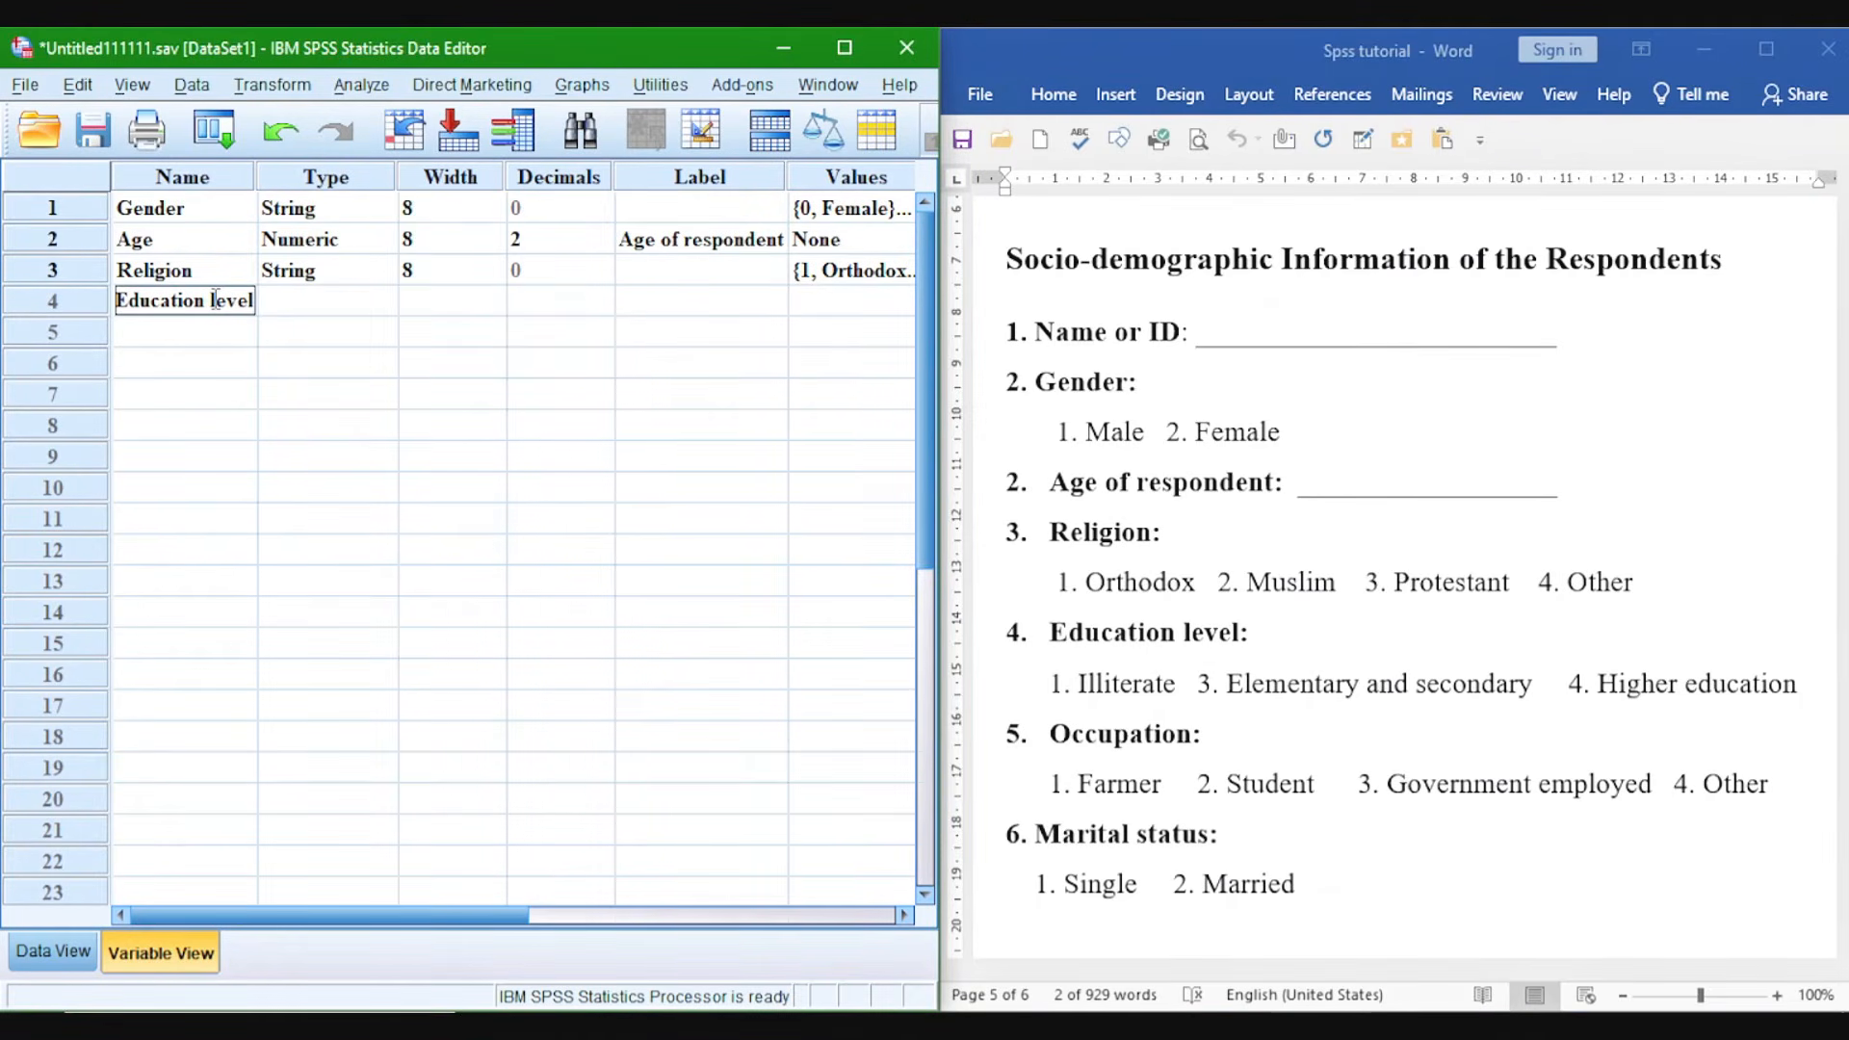
key("Return")
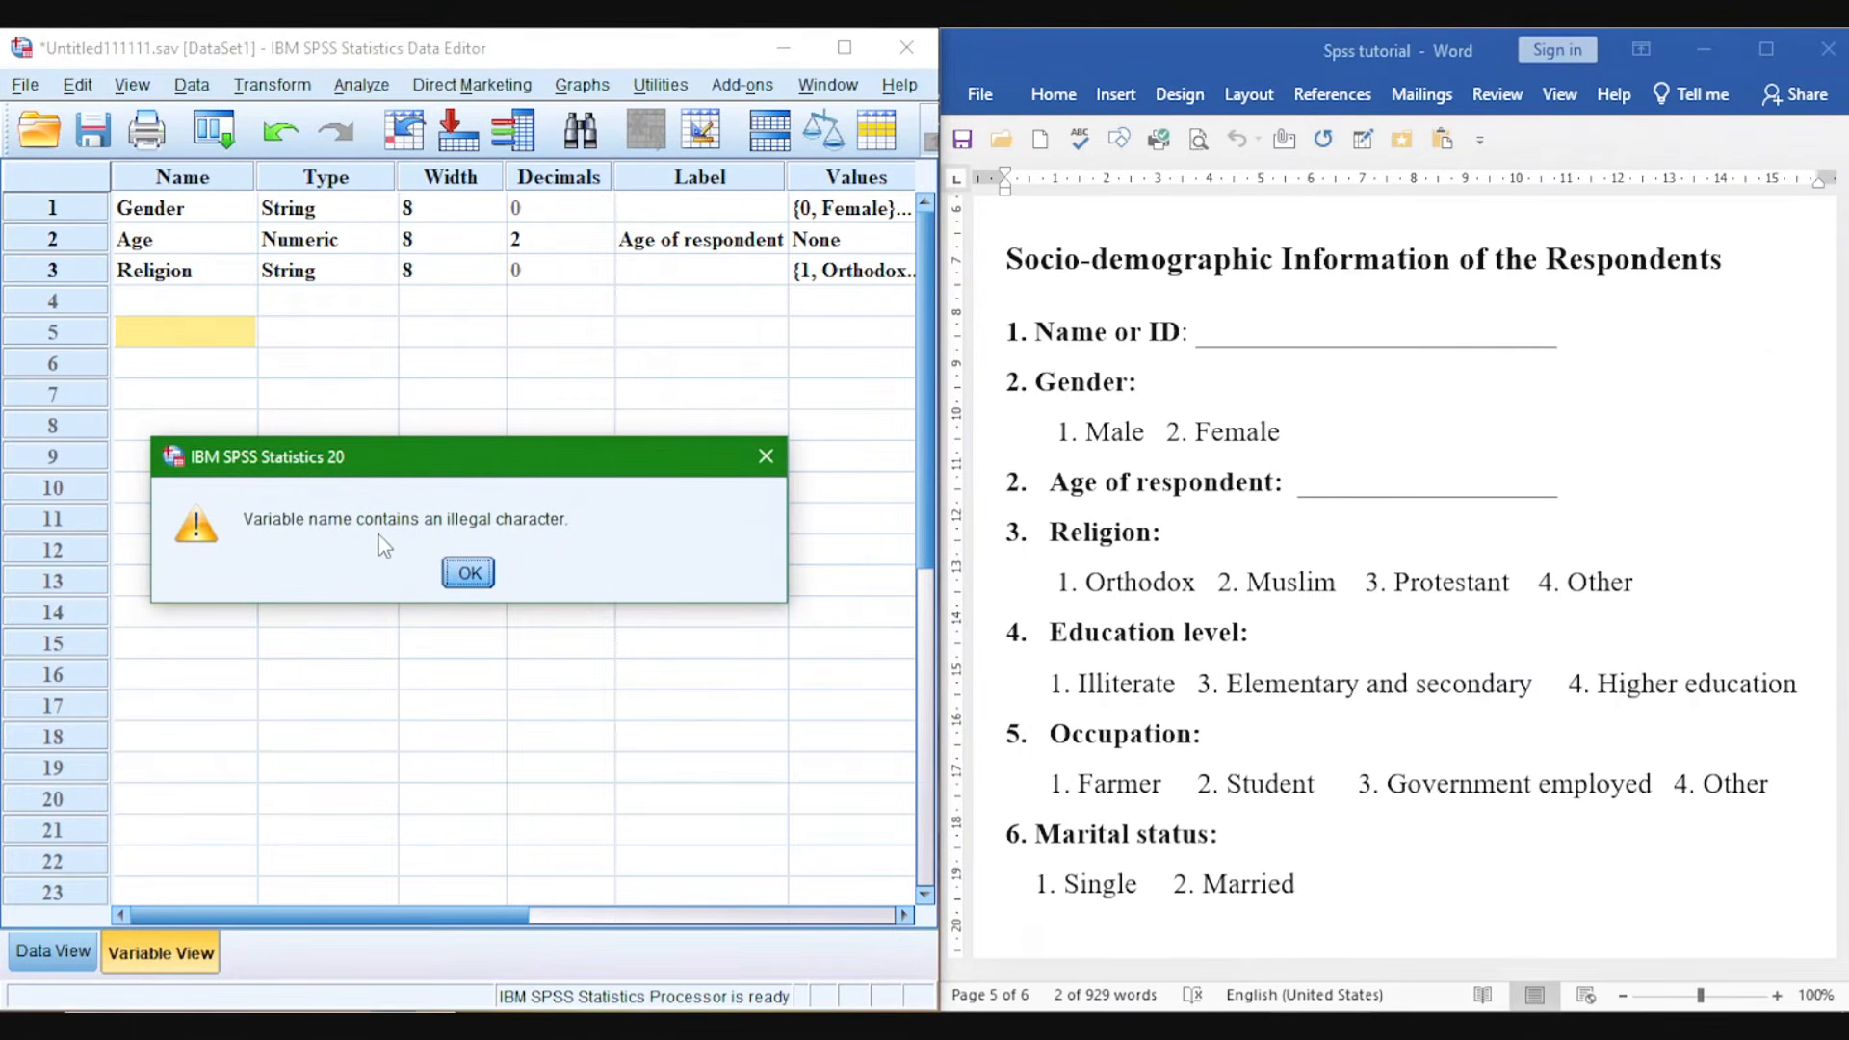
left_click(472, 570)
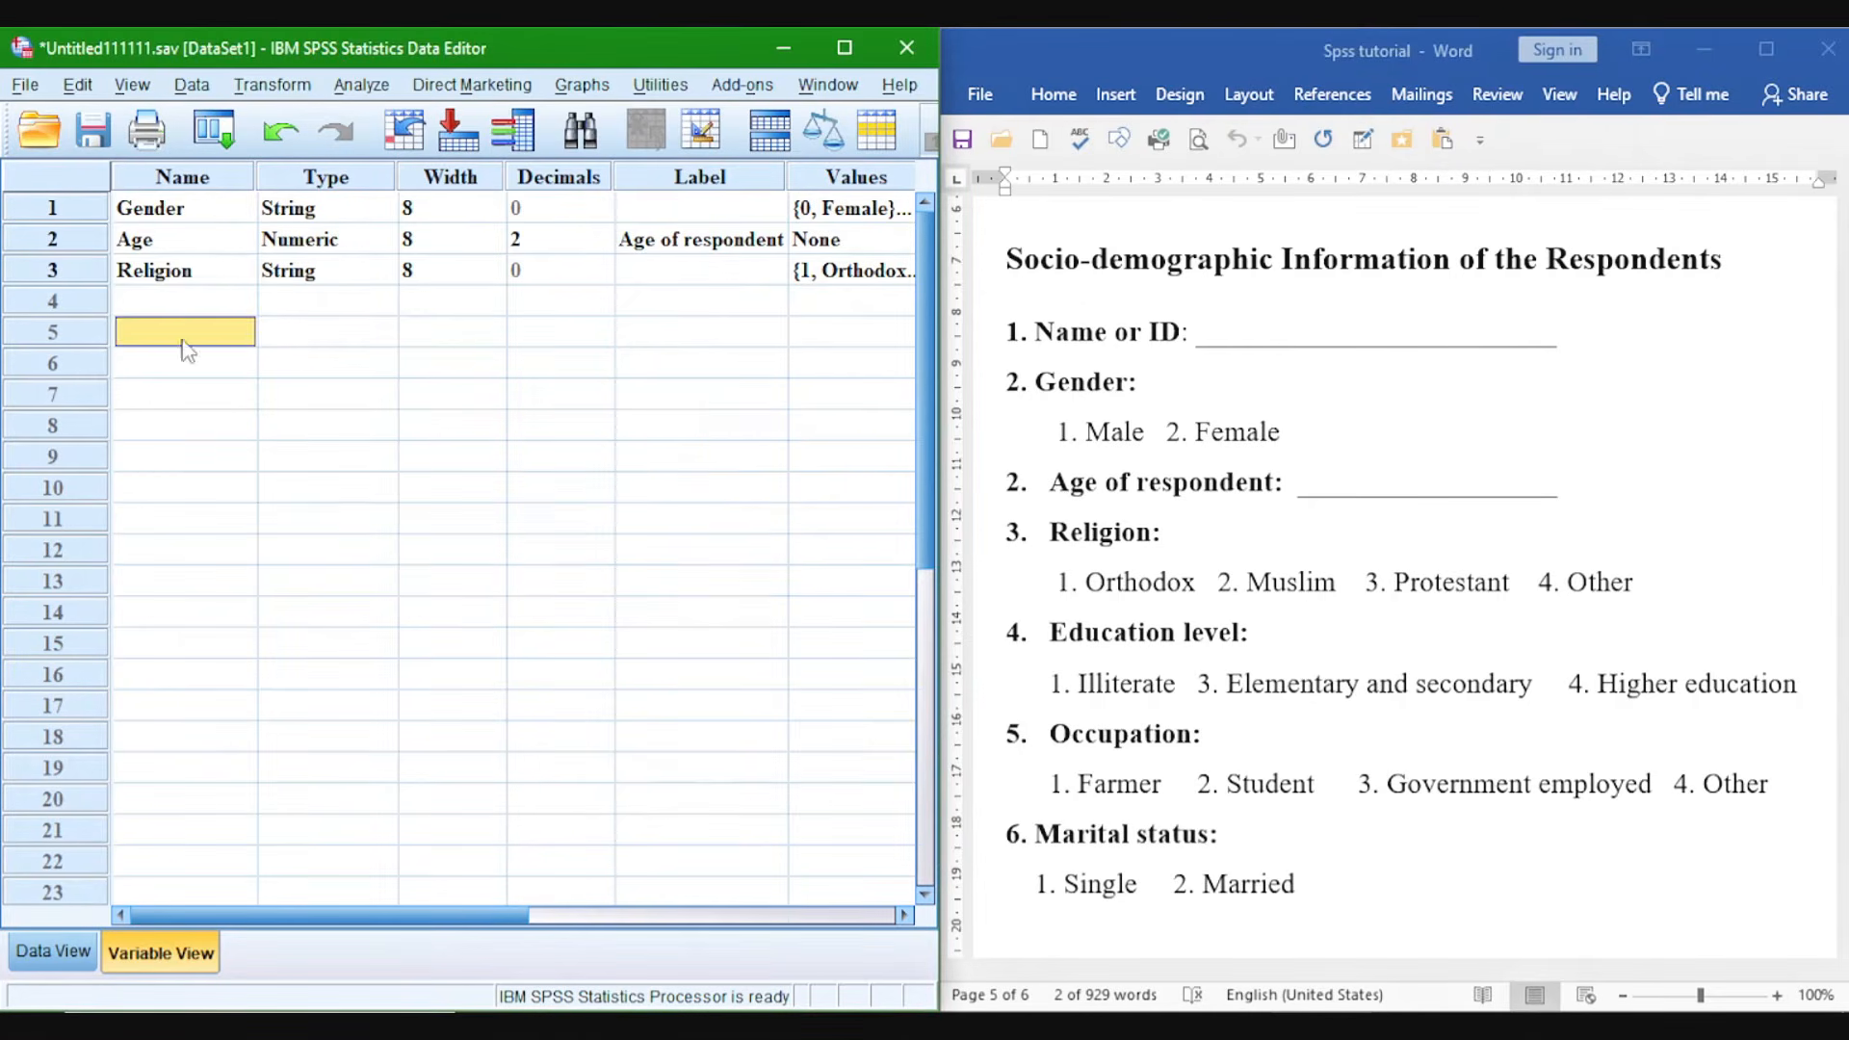
Name the fourth variable Education.
left_click(171, 303)
type("Education")
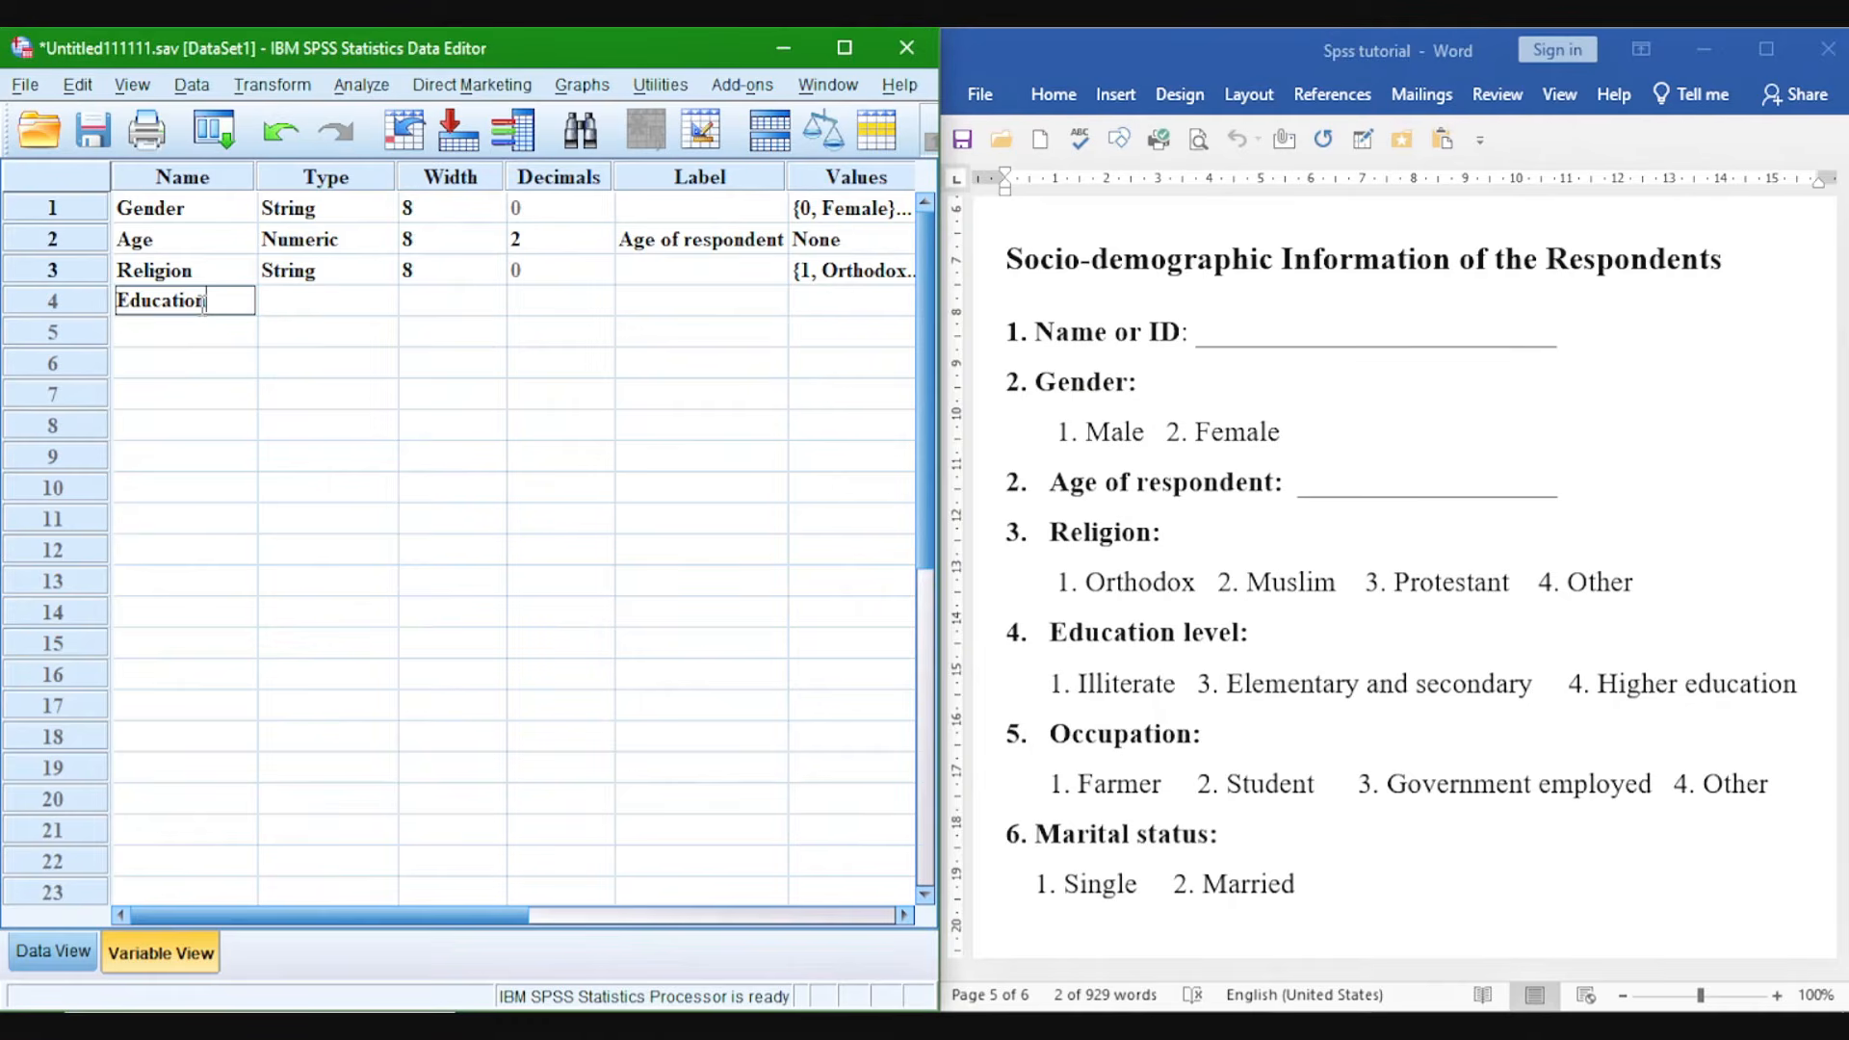
key("Return")
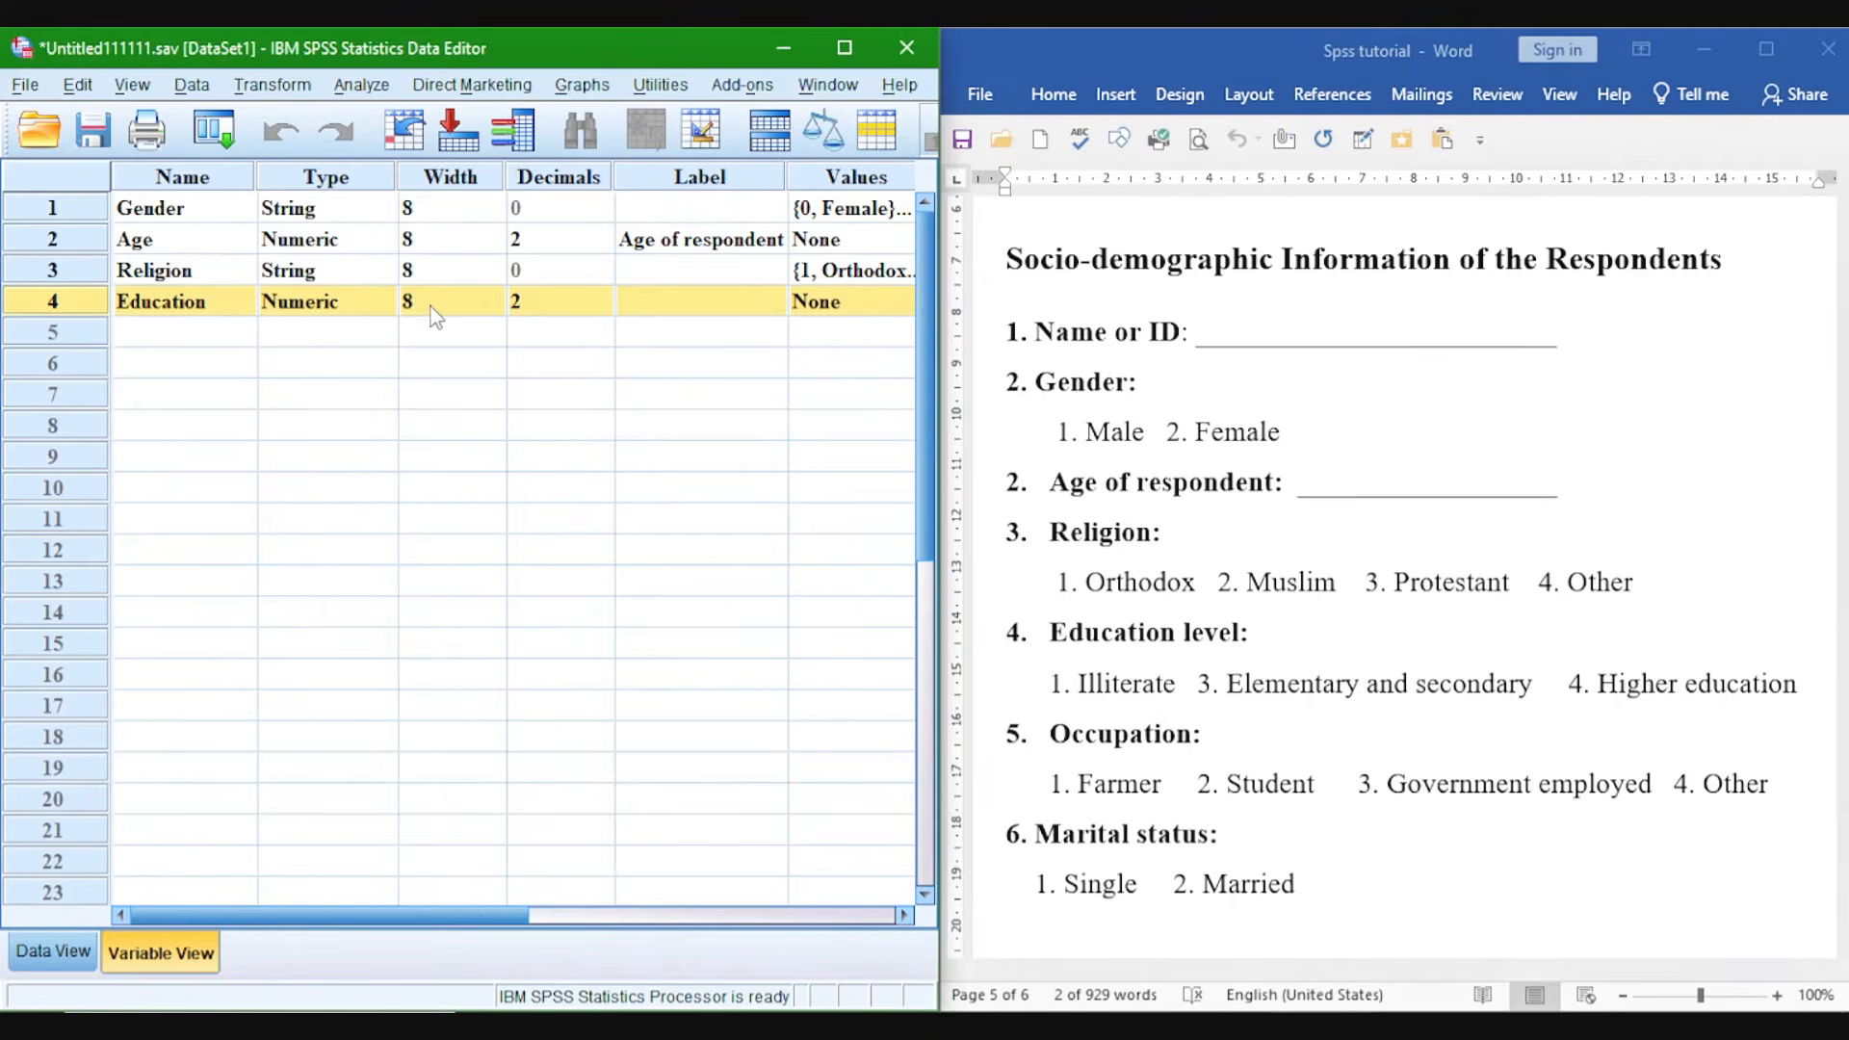
Change the type of the Education variable to String.
left_click(844, 47)
left_click(326, 166)
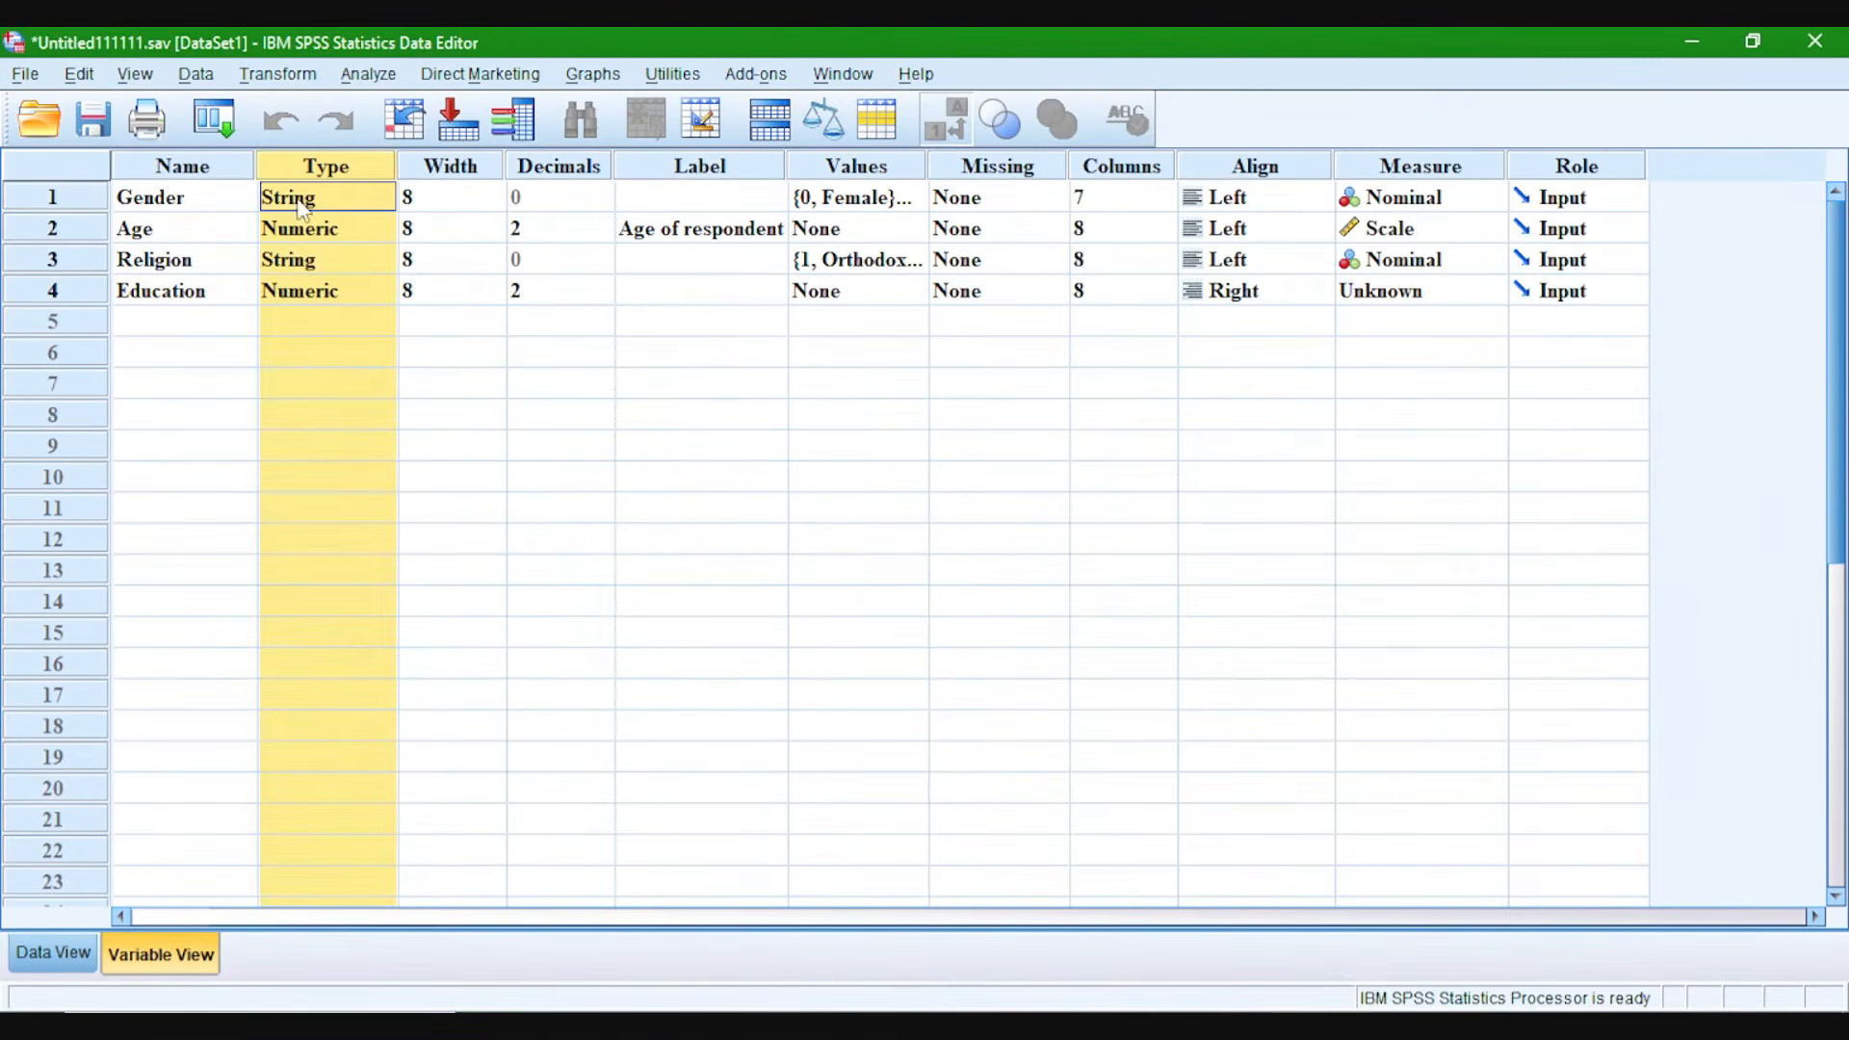
left_click(308, 300)
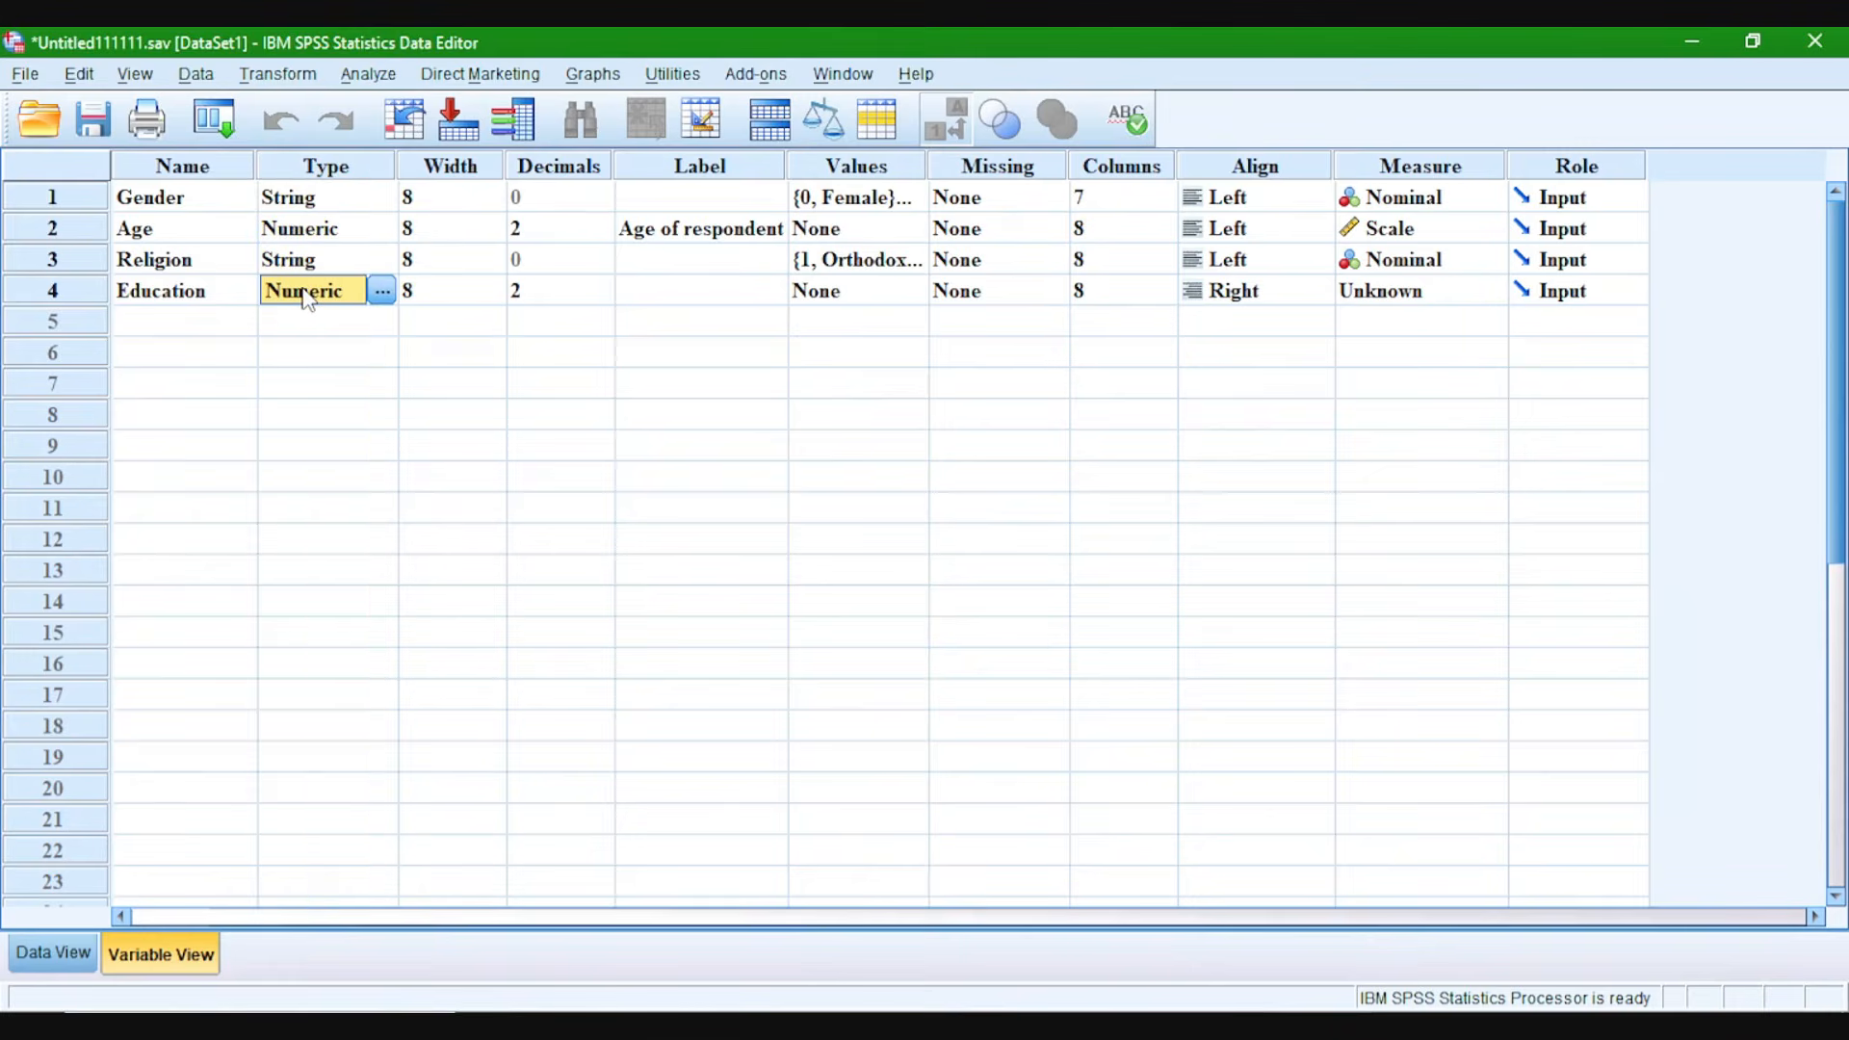
left_click(380, 292)
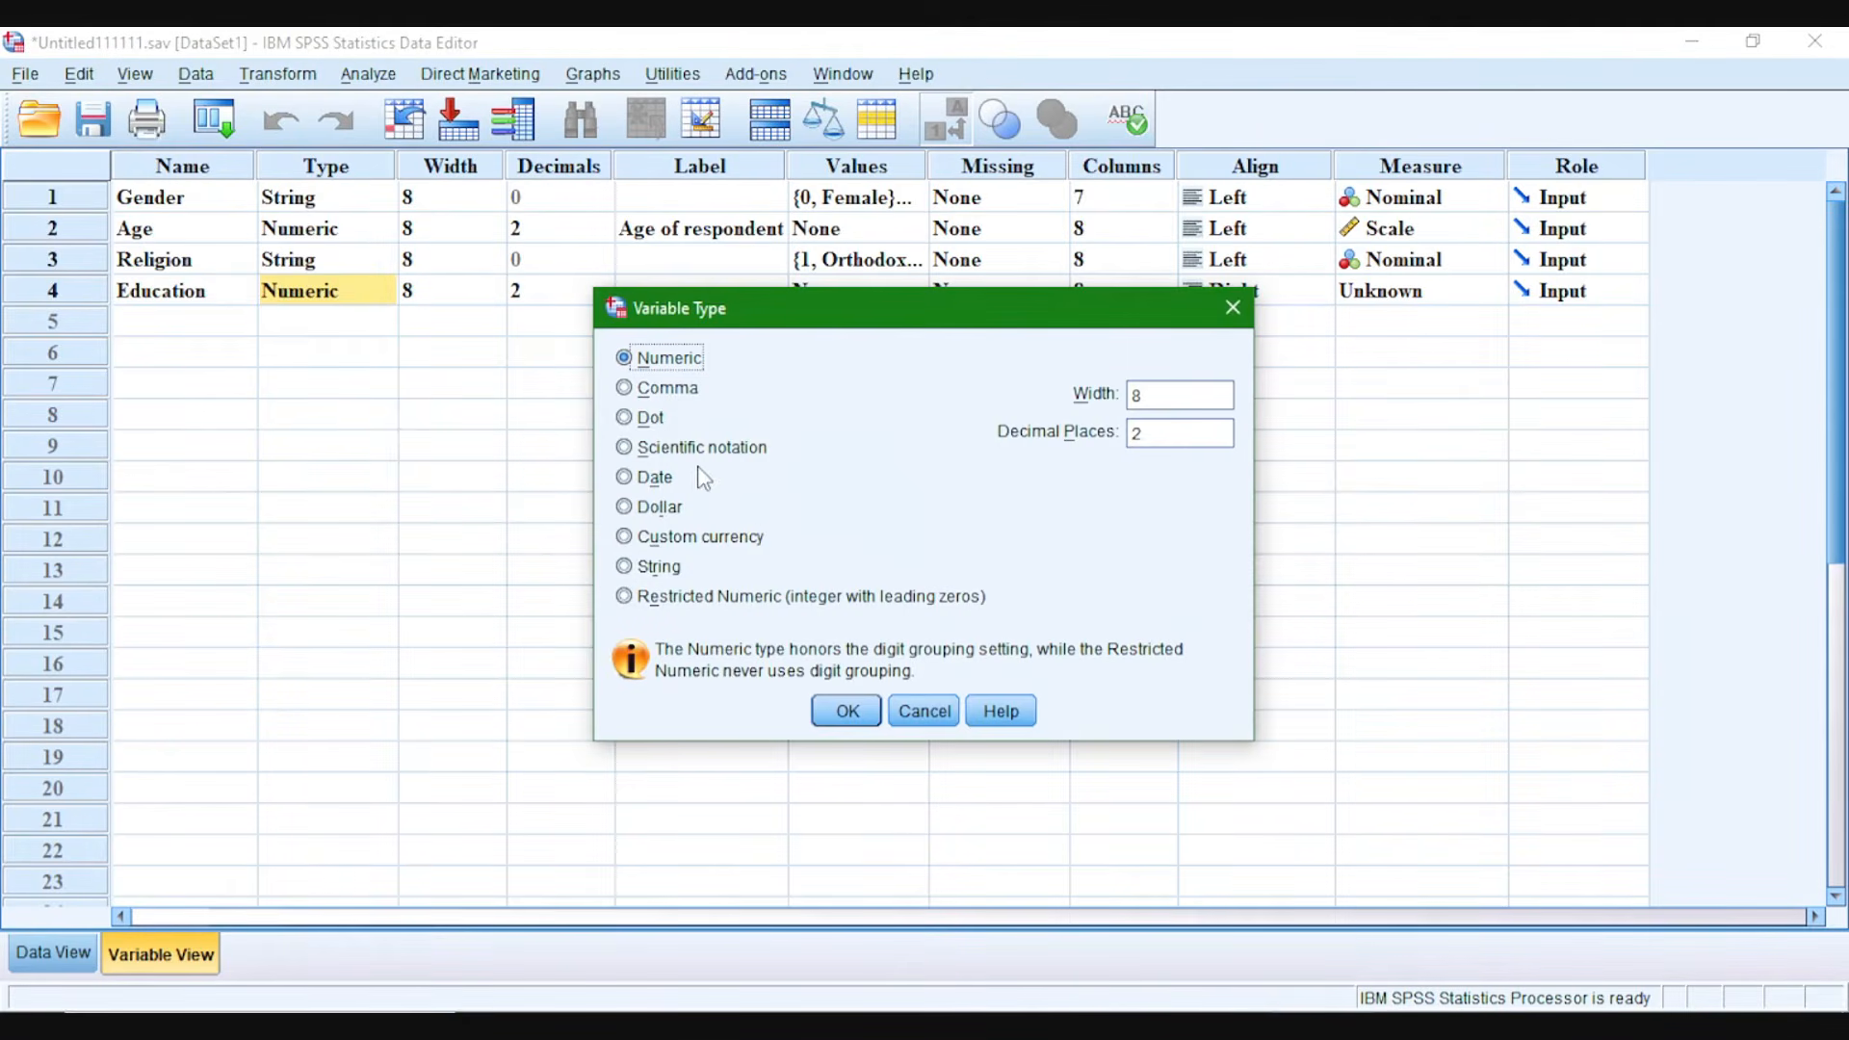
left_click(624, 566)
left_click(846, 710)
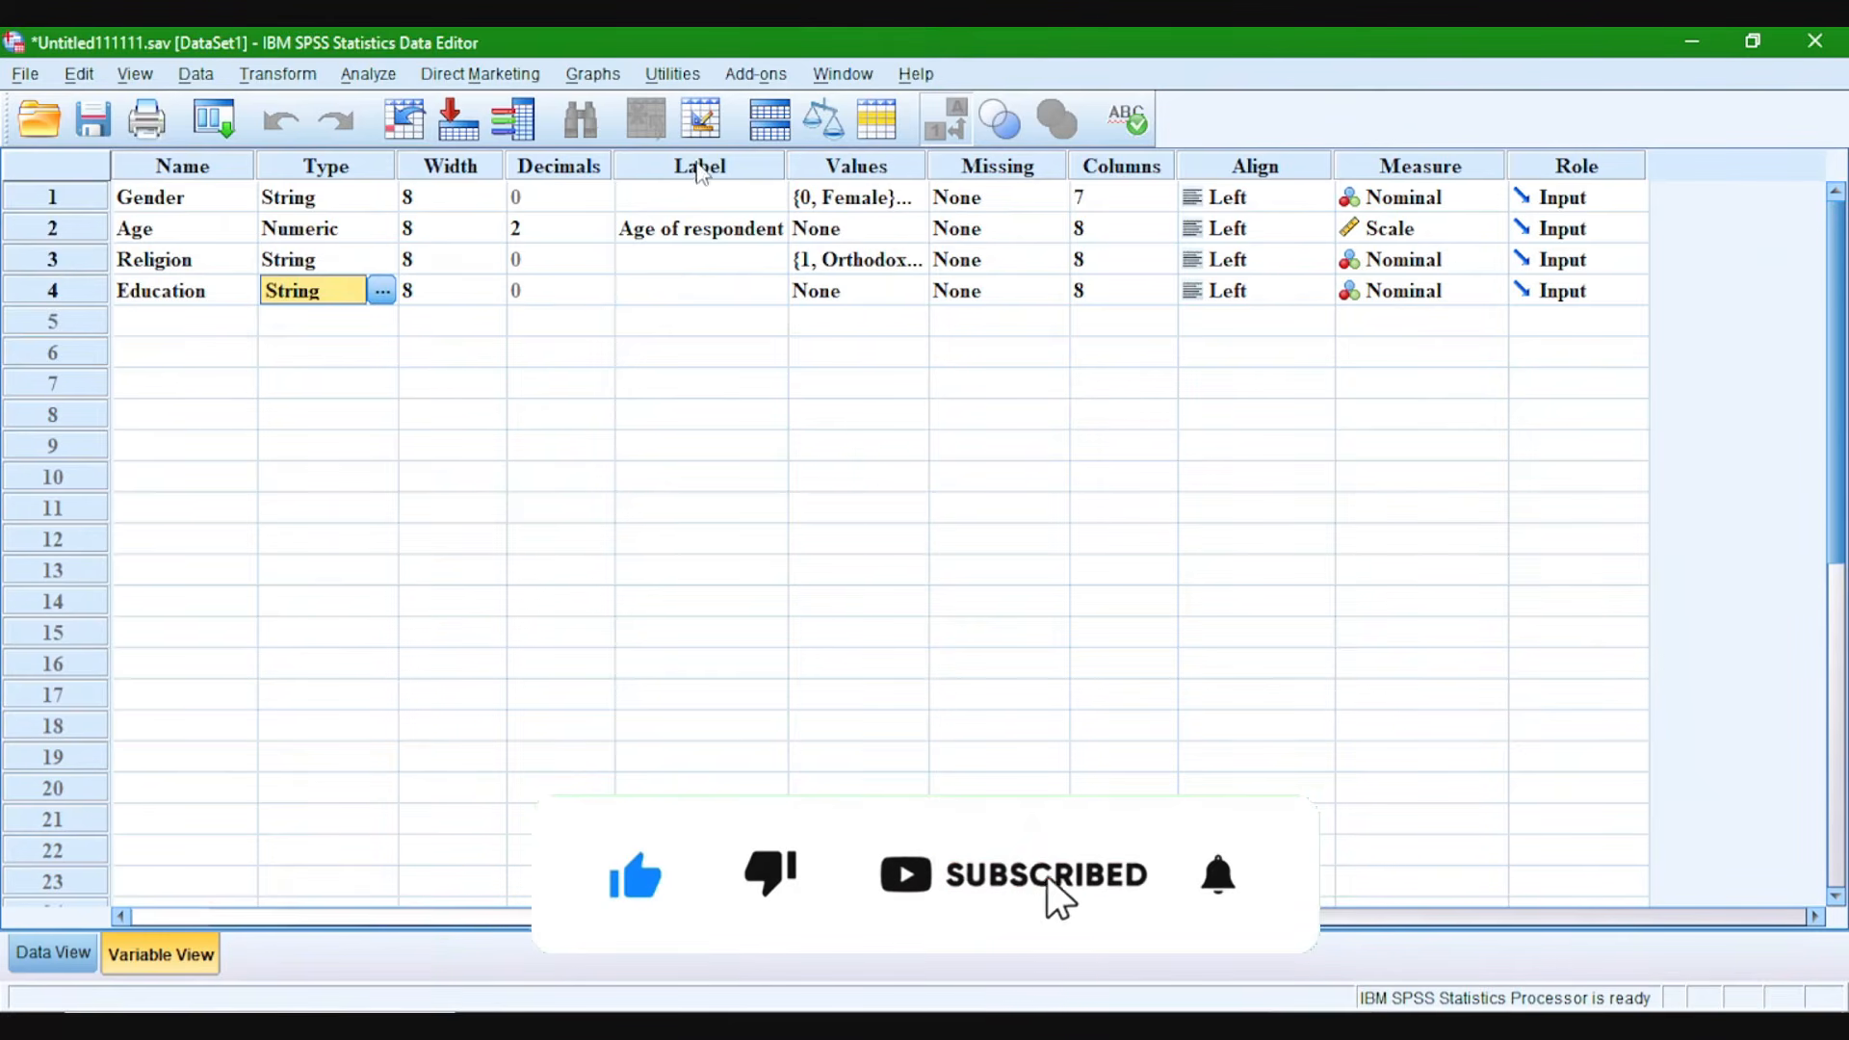
Enter Education level as the label of the Education variable.
left_click(700, 166)
left_click(688, 289)
type("Education level")
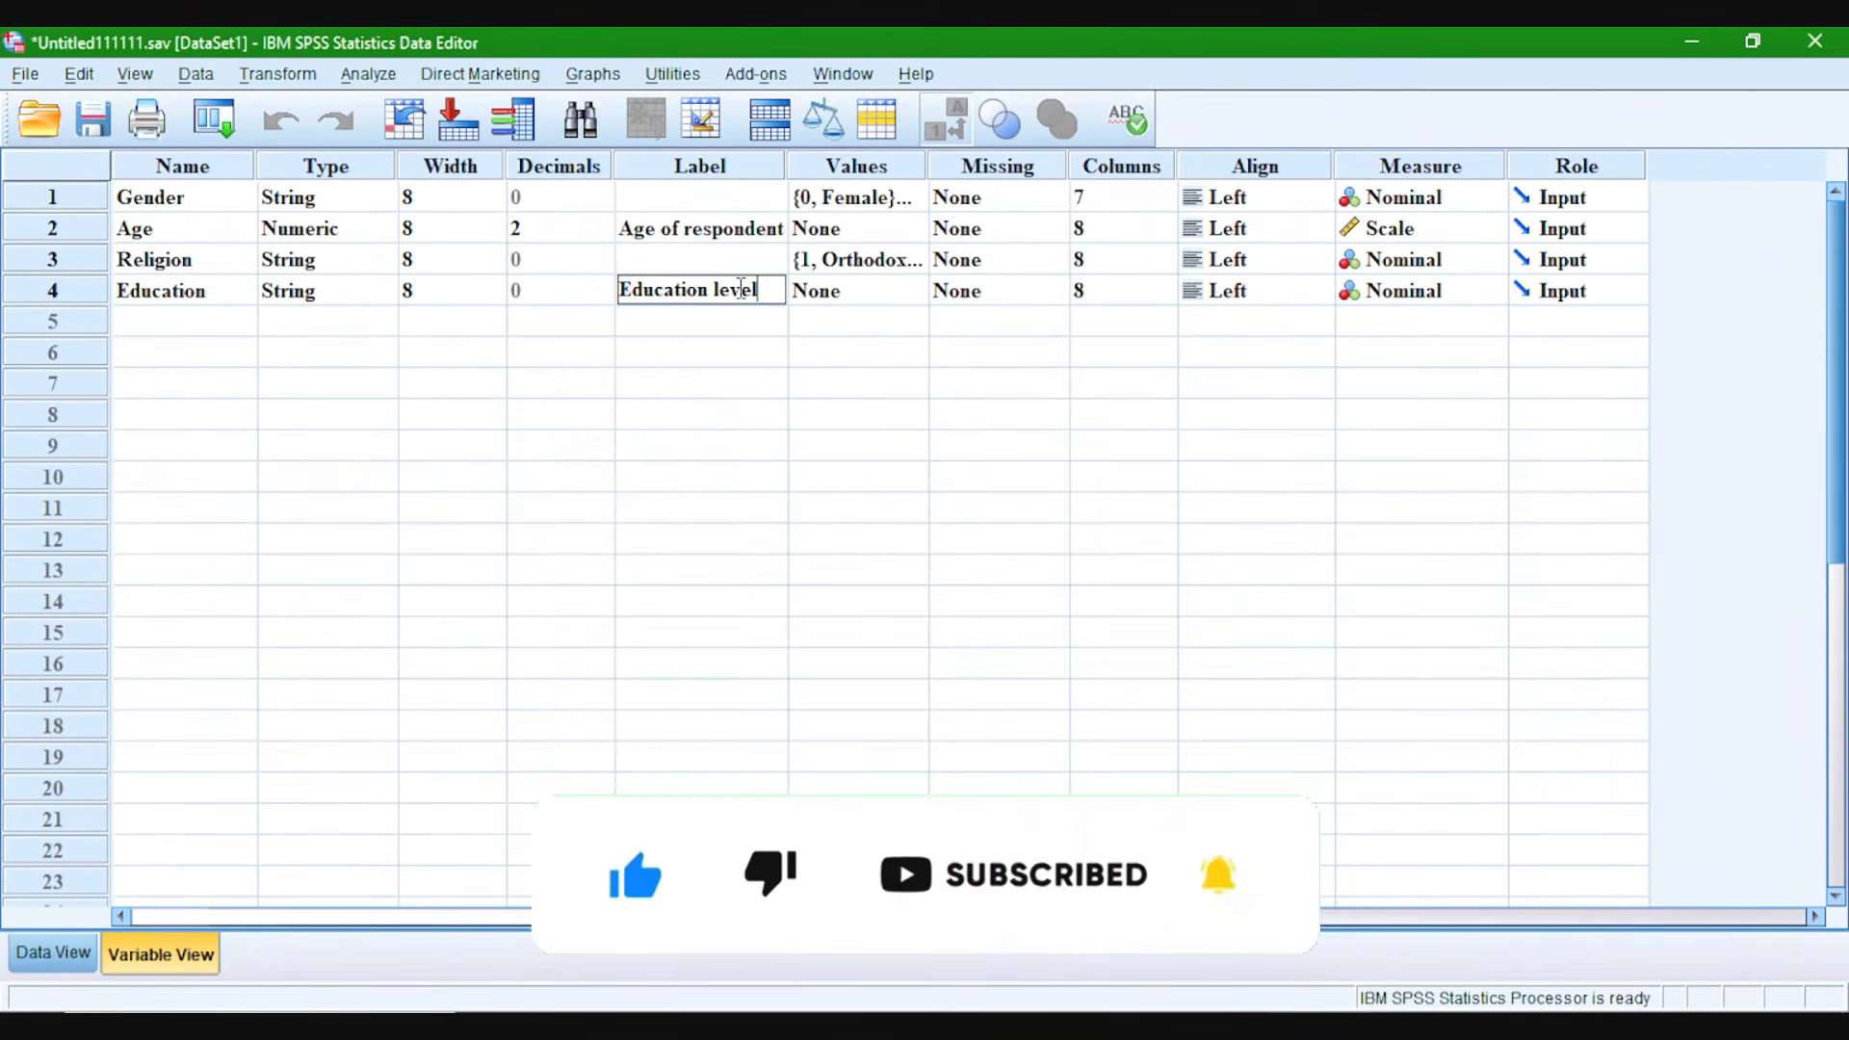
Open the Education variable's value labels and add 1 for Illiterate.
left_click(855, 294)
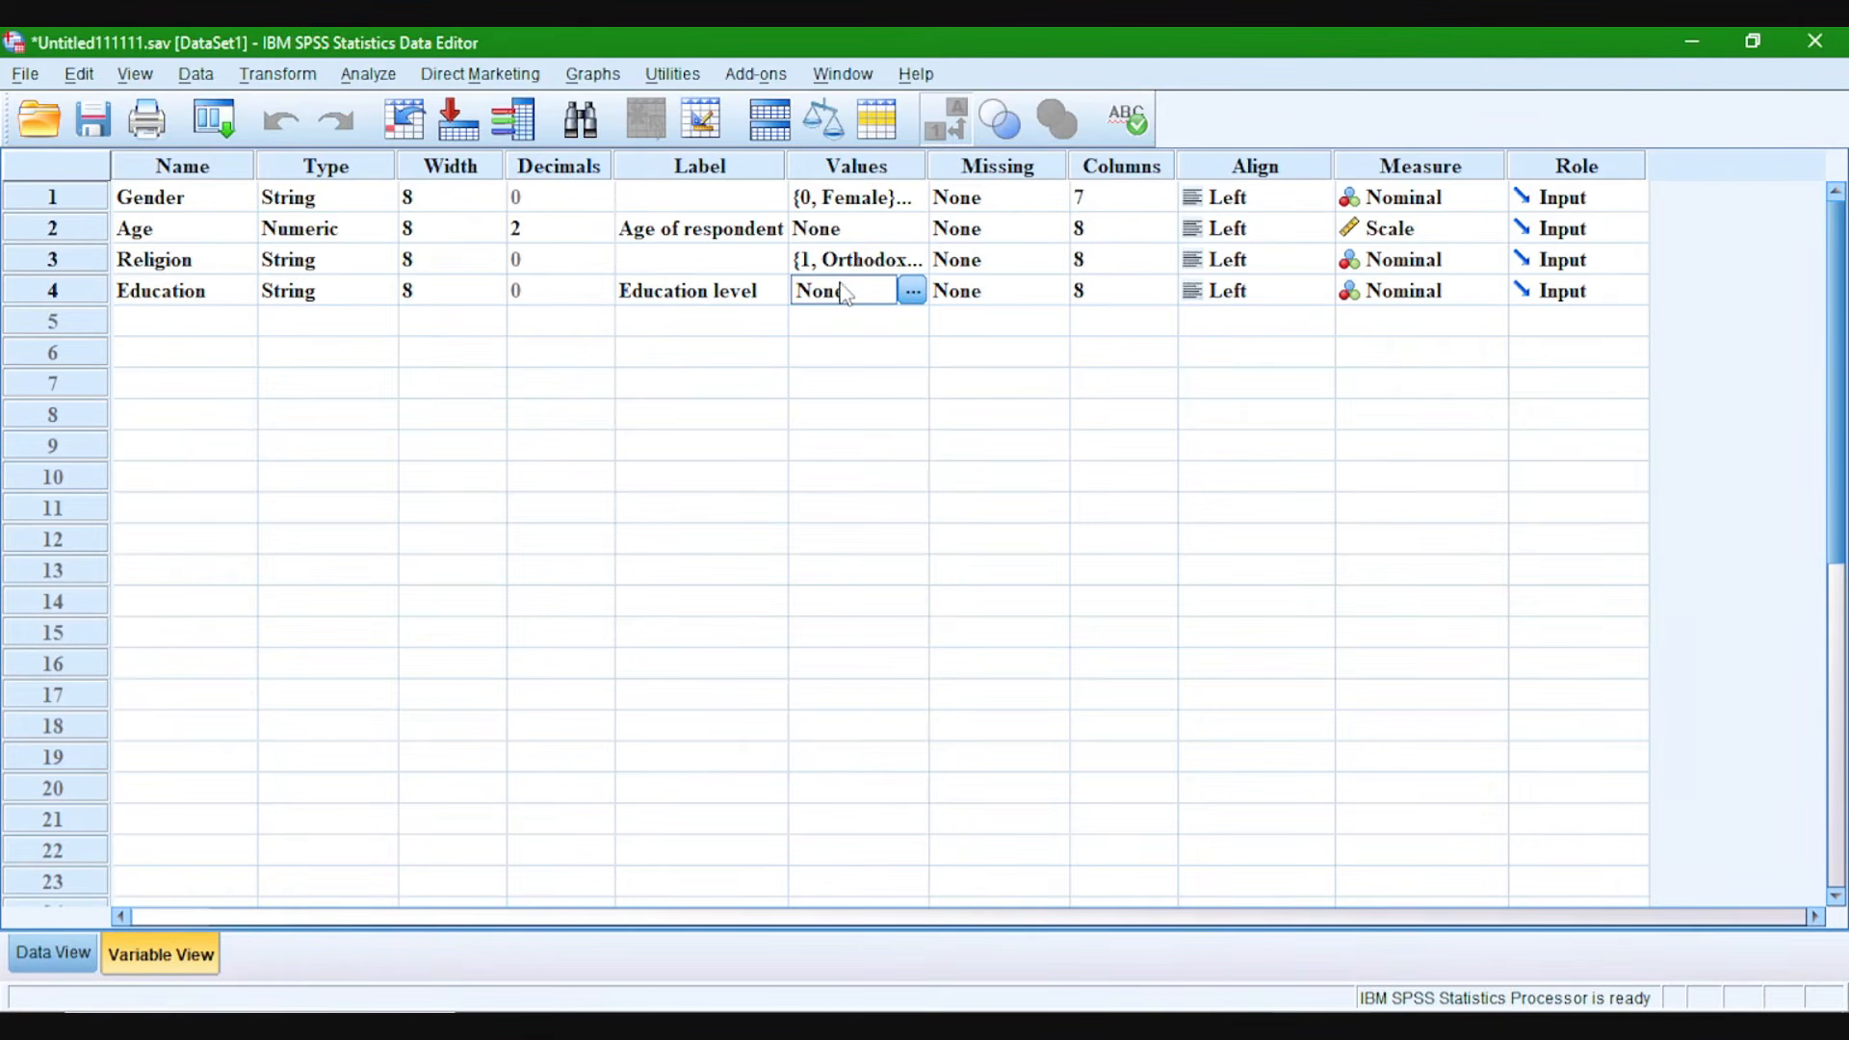
left_click(911, 292)
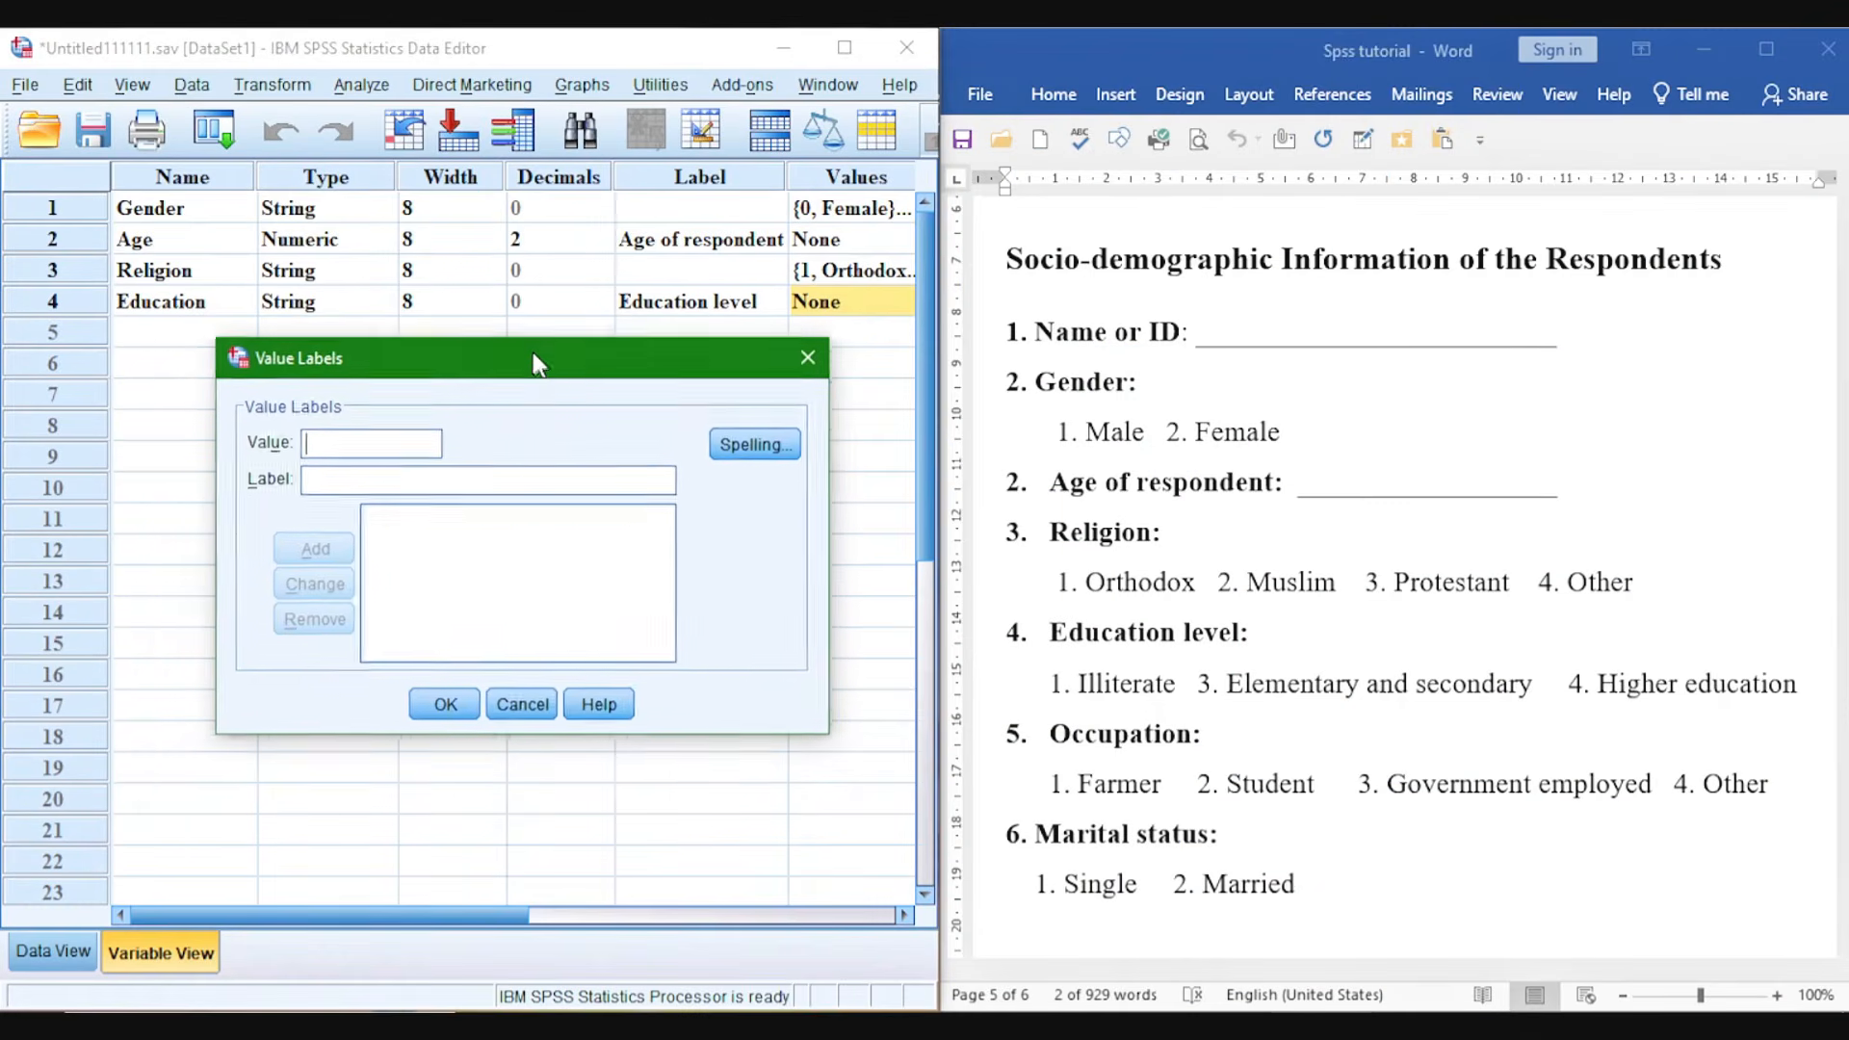
left_click_drag(533, 350, 483, 380)
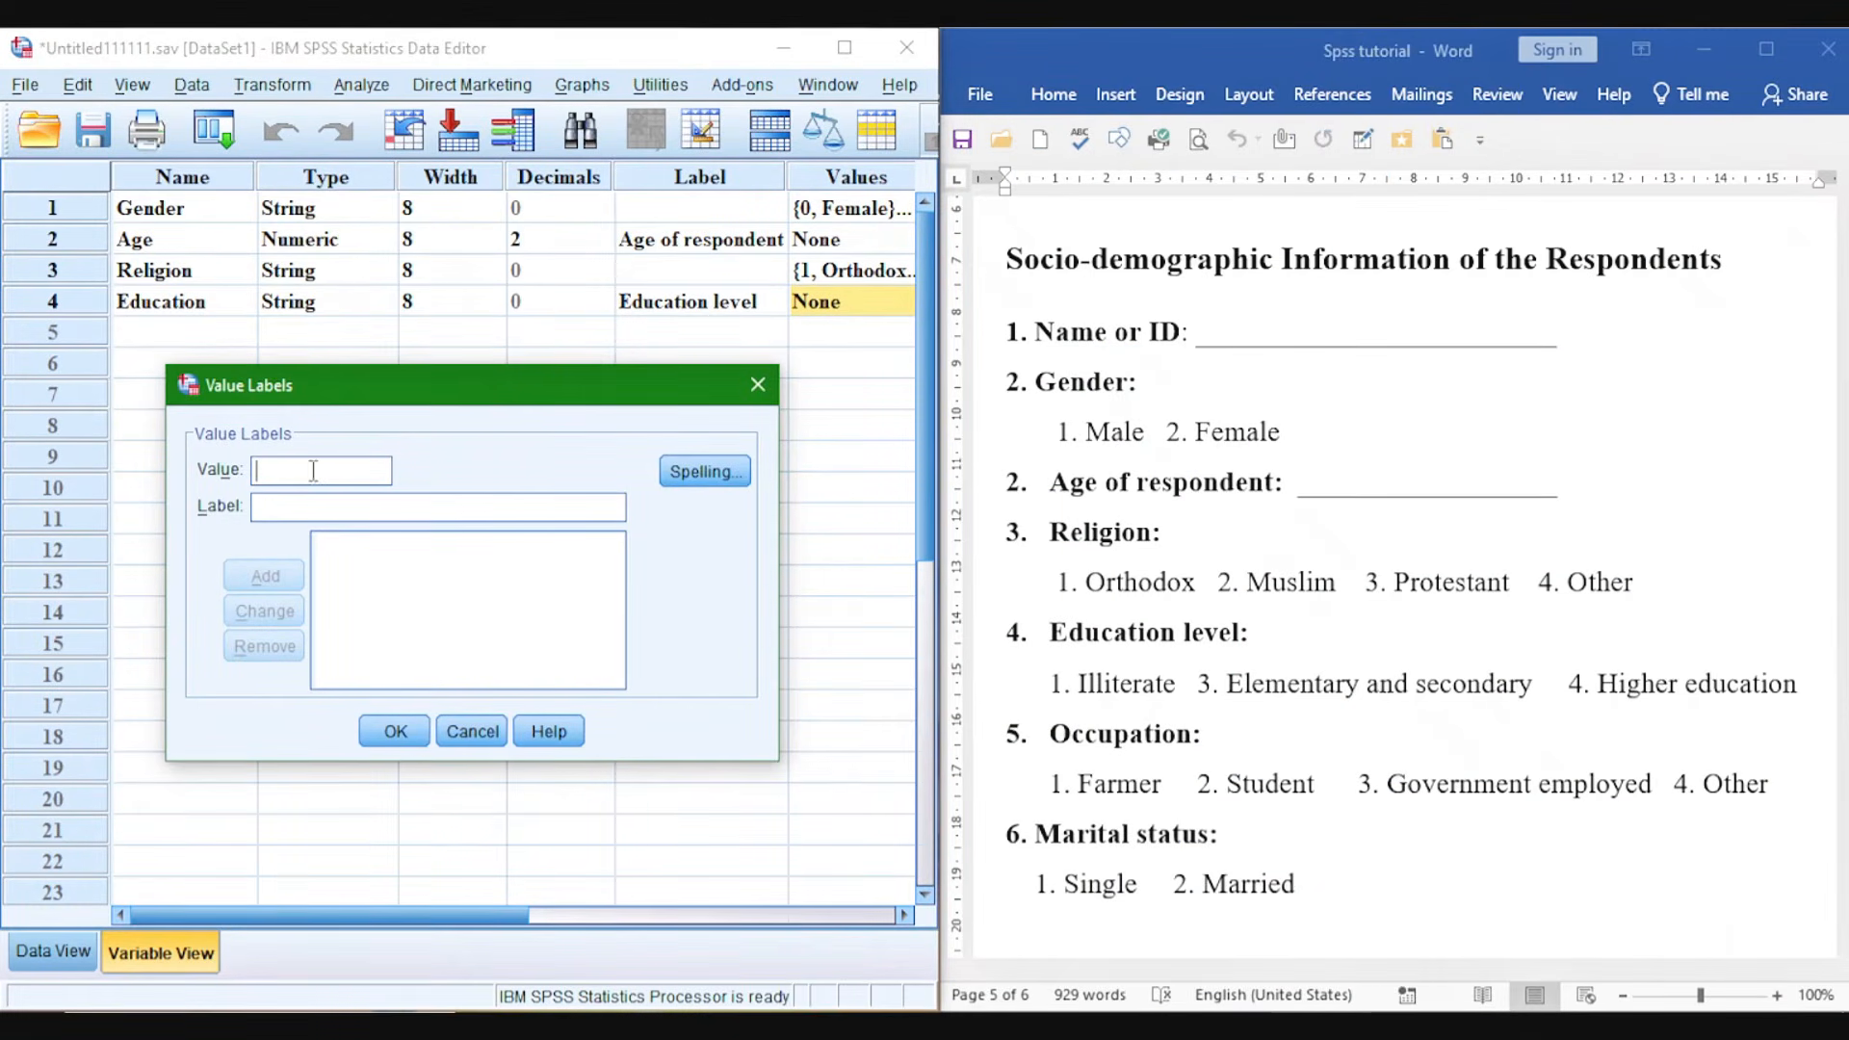
left_click(275, 506)
type("Illiterate")
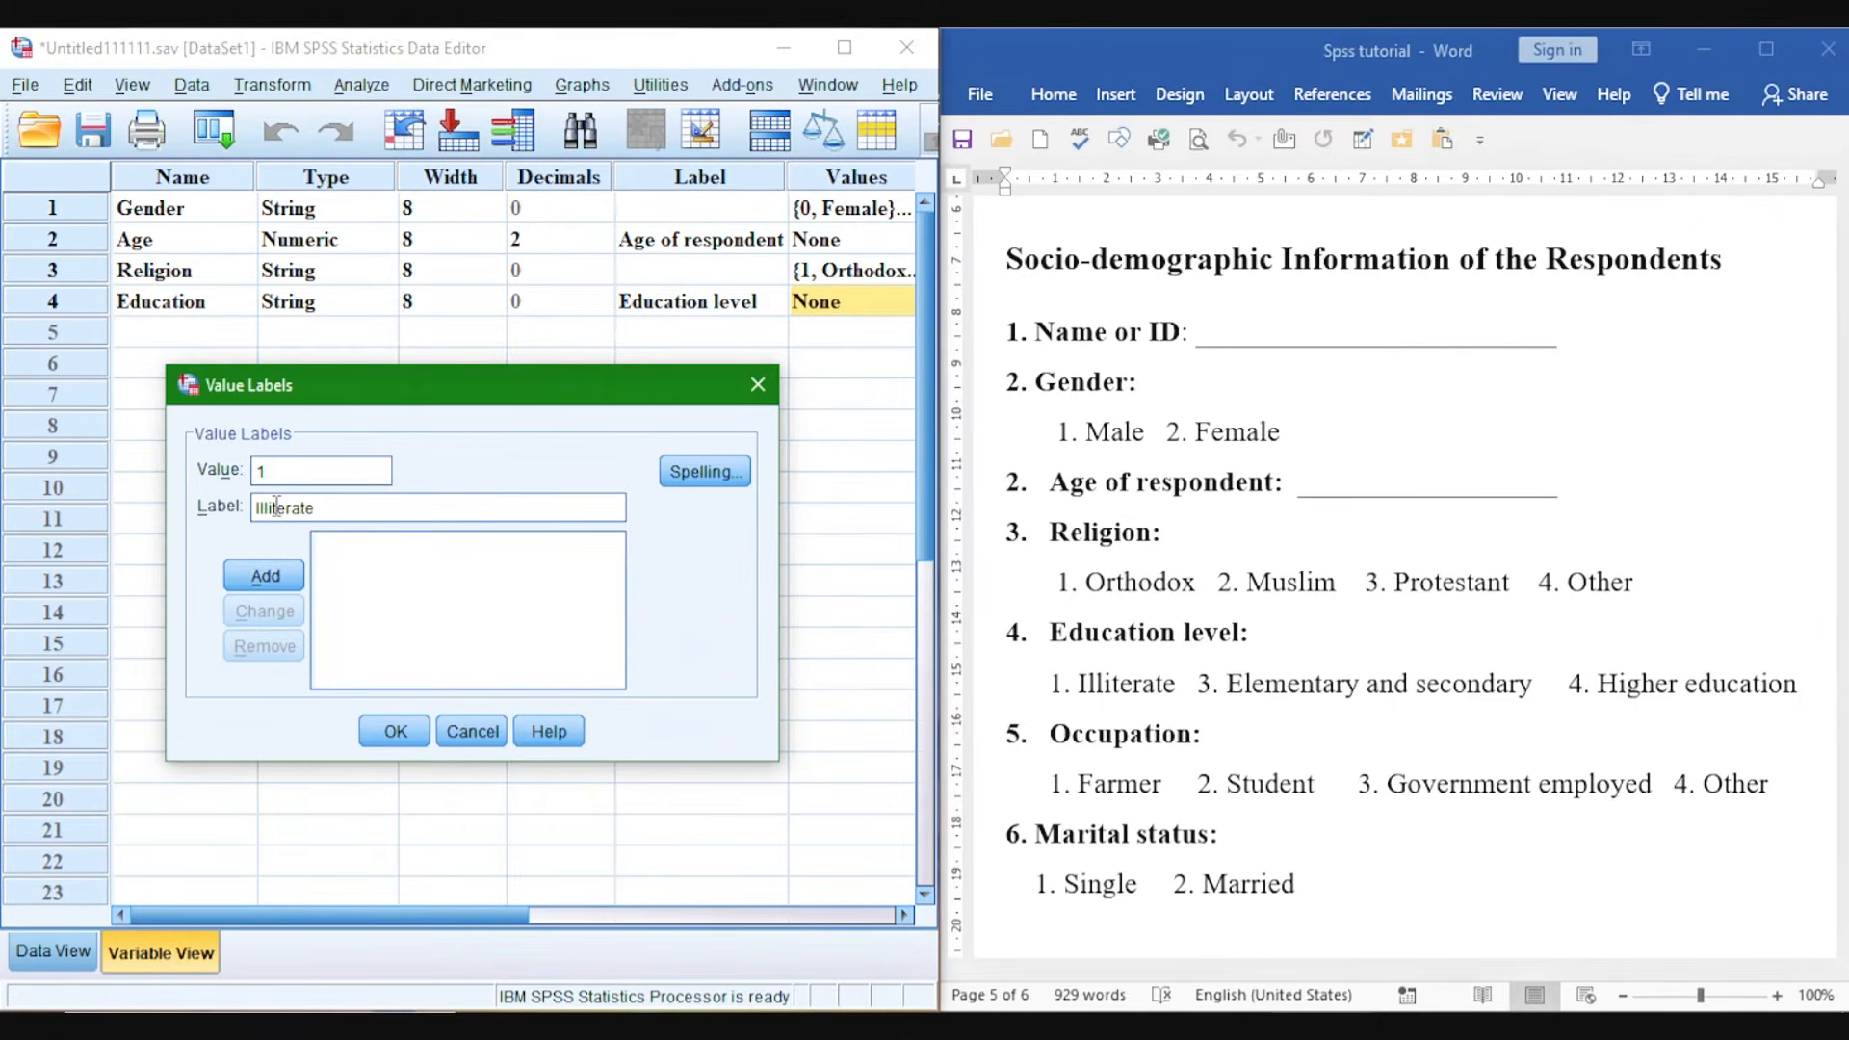
left_click(262, 576)
Add the Education value label 3 for Elementary and secondary, taking the wording from the Word questionnaire.
key("alt+Tab")
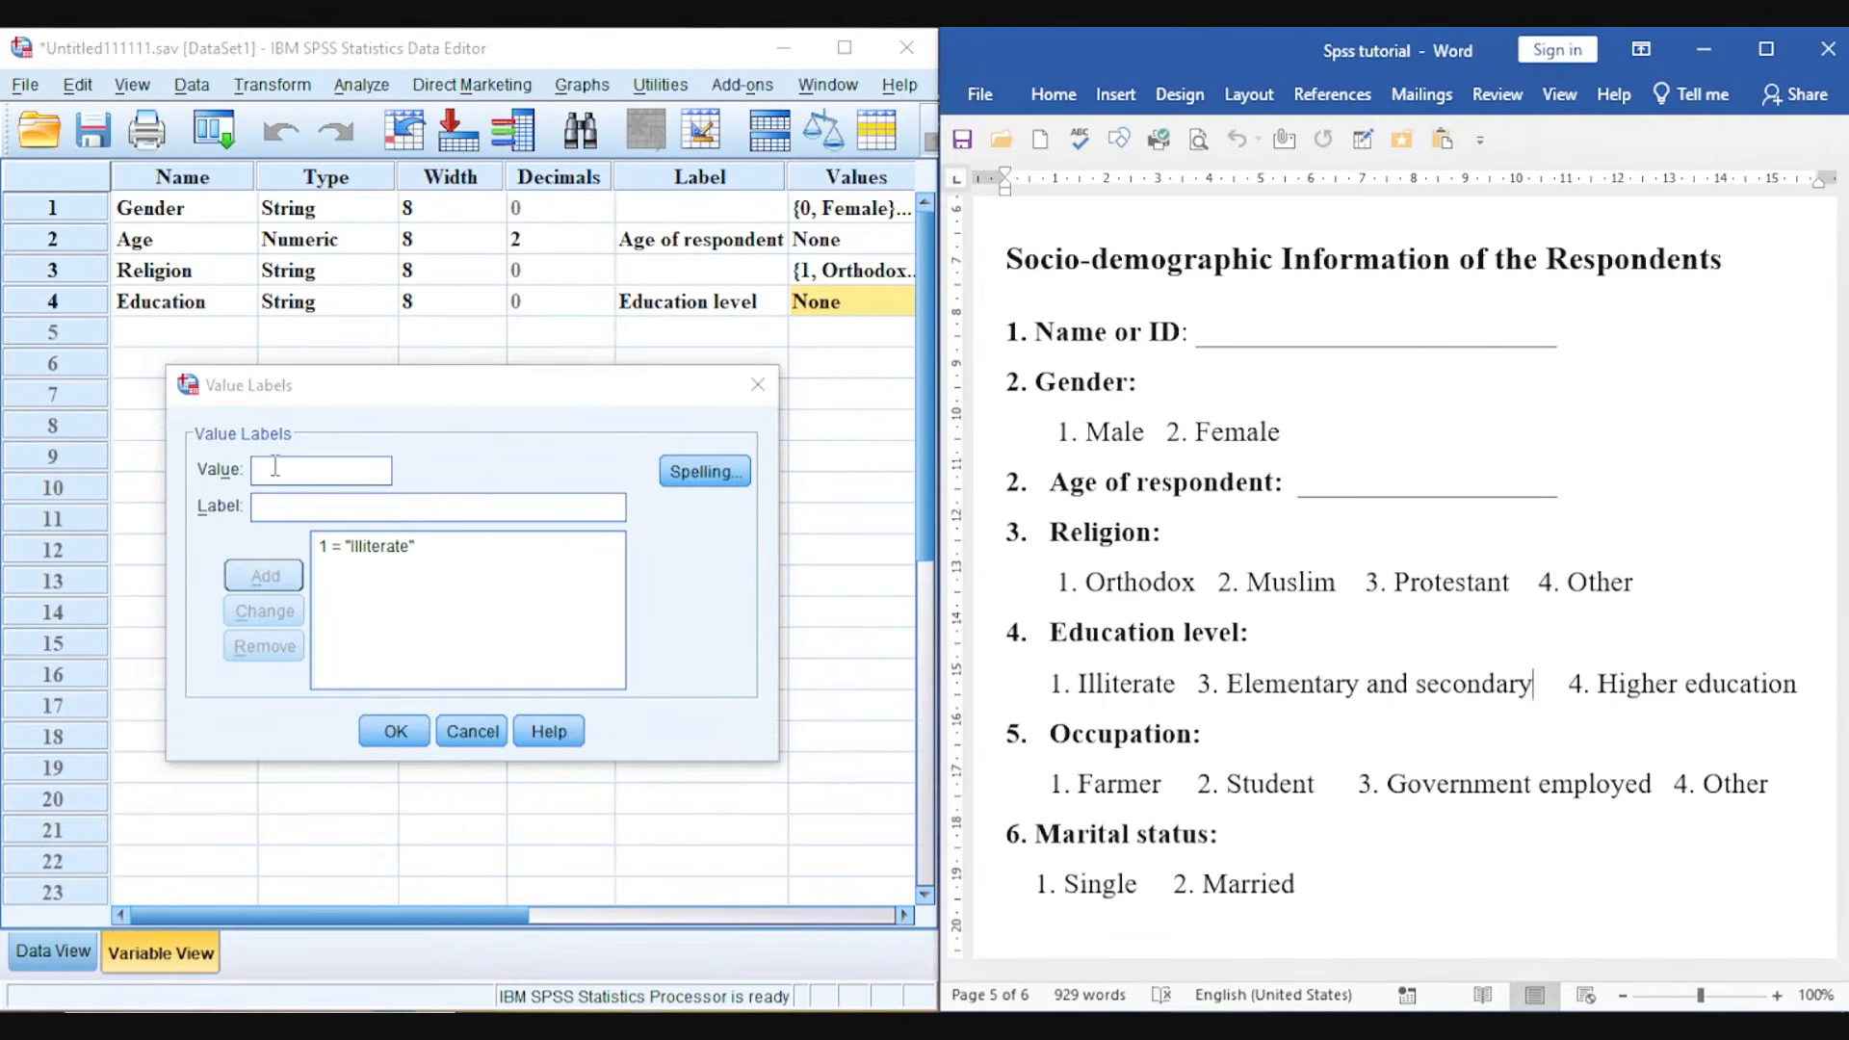
left_click(275, 466)
type("3")
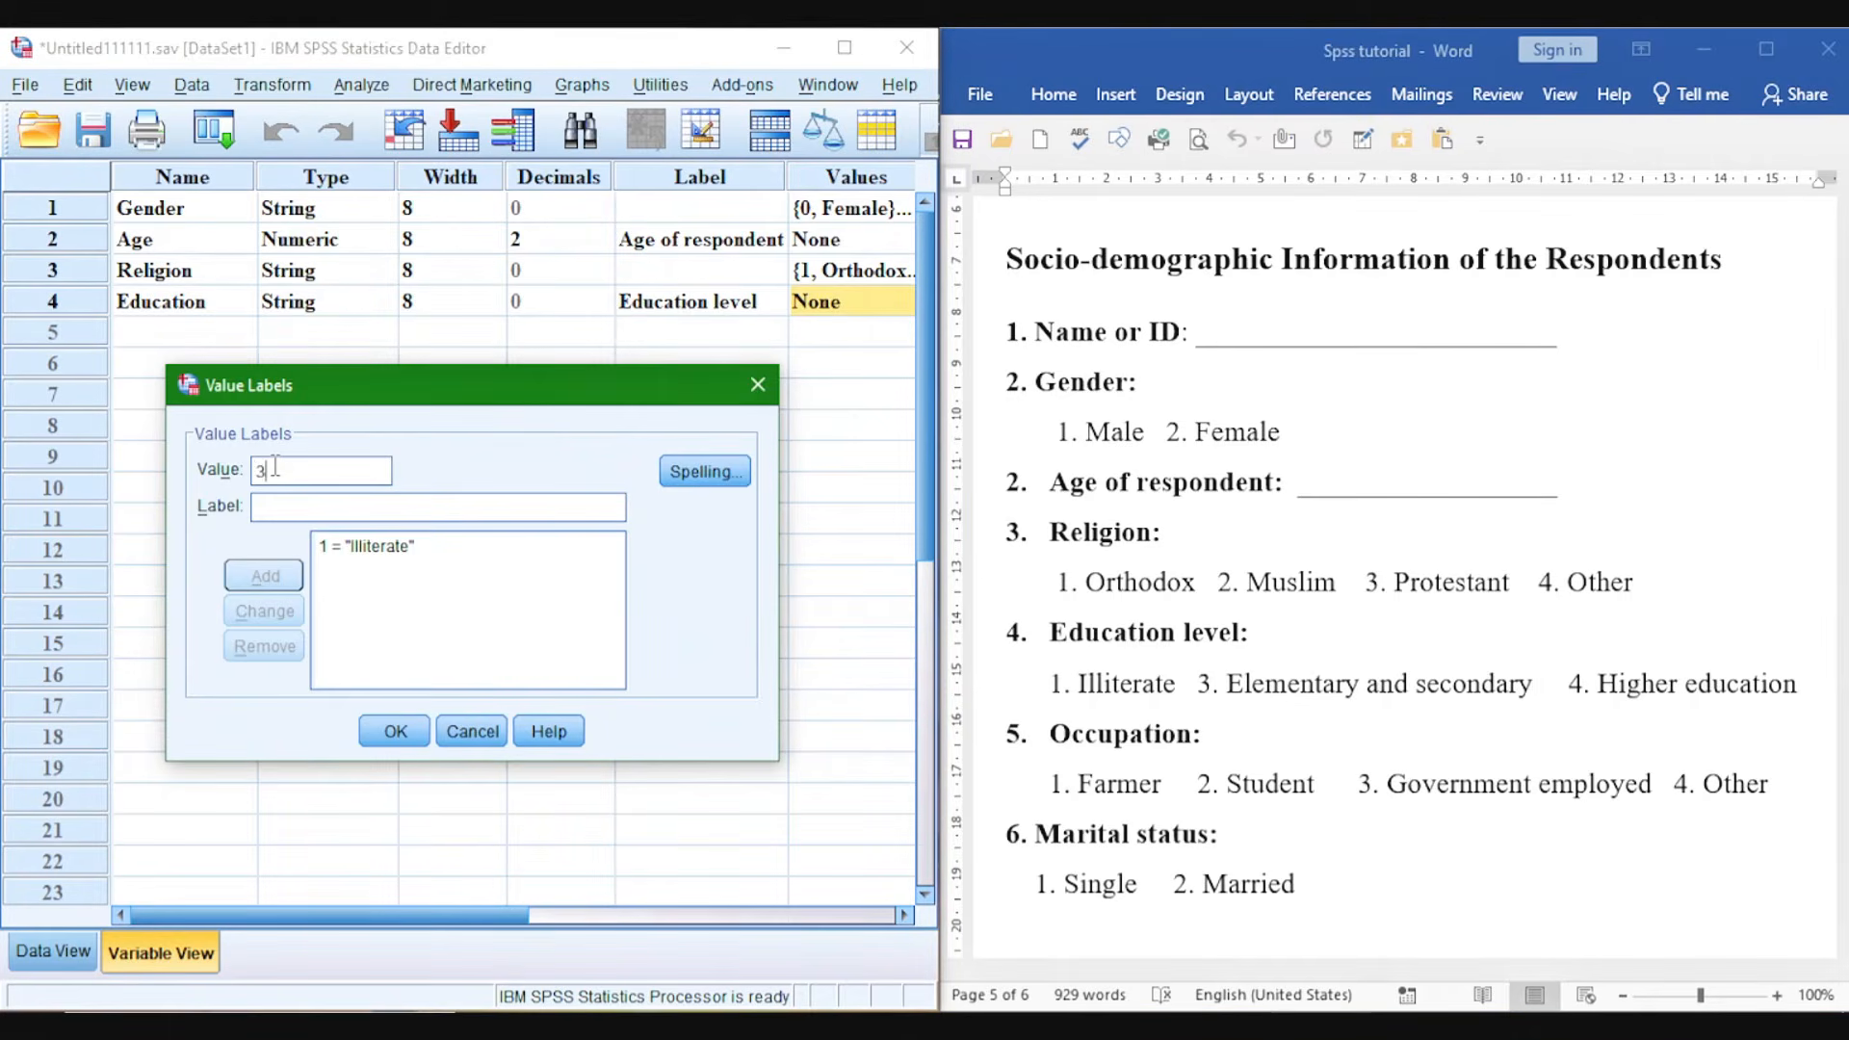
left_click(280, 511)
key("ctrl+v")
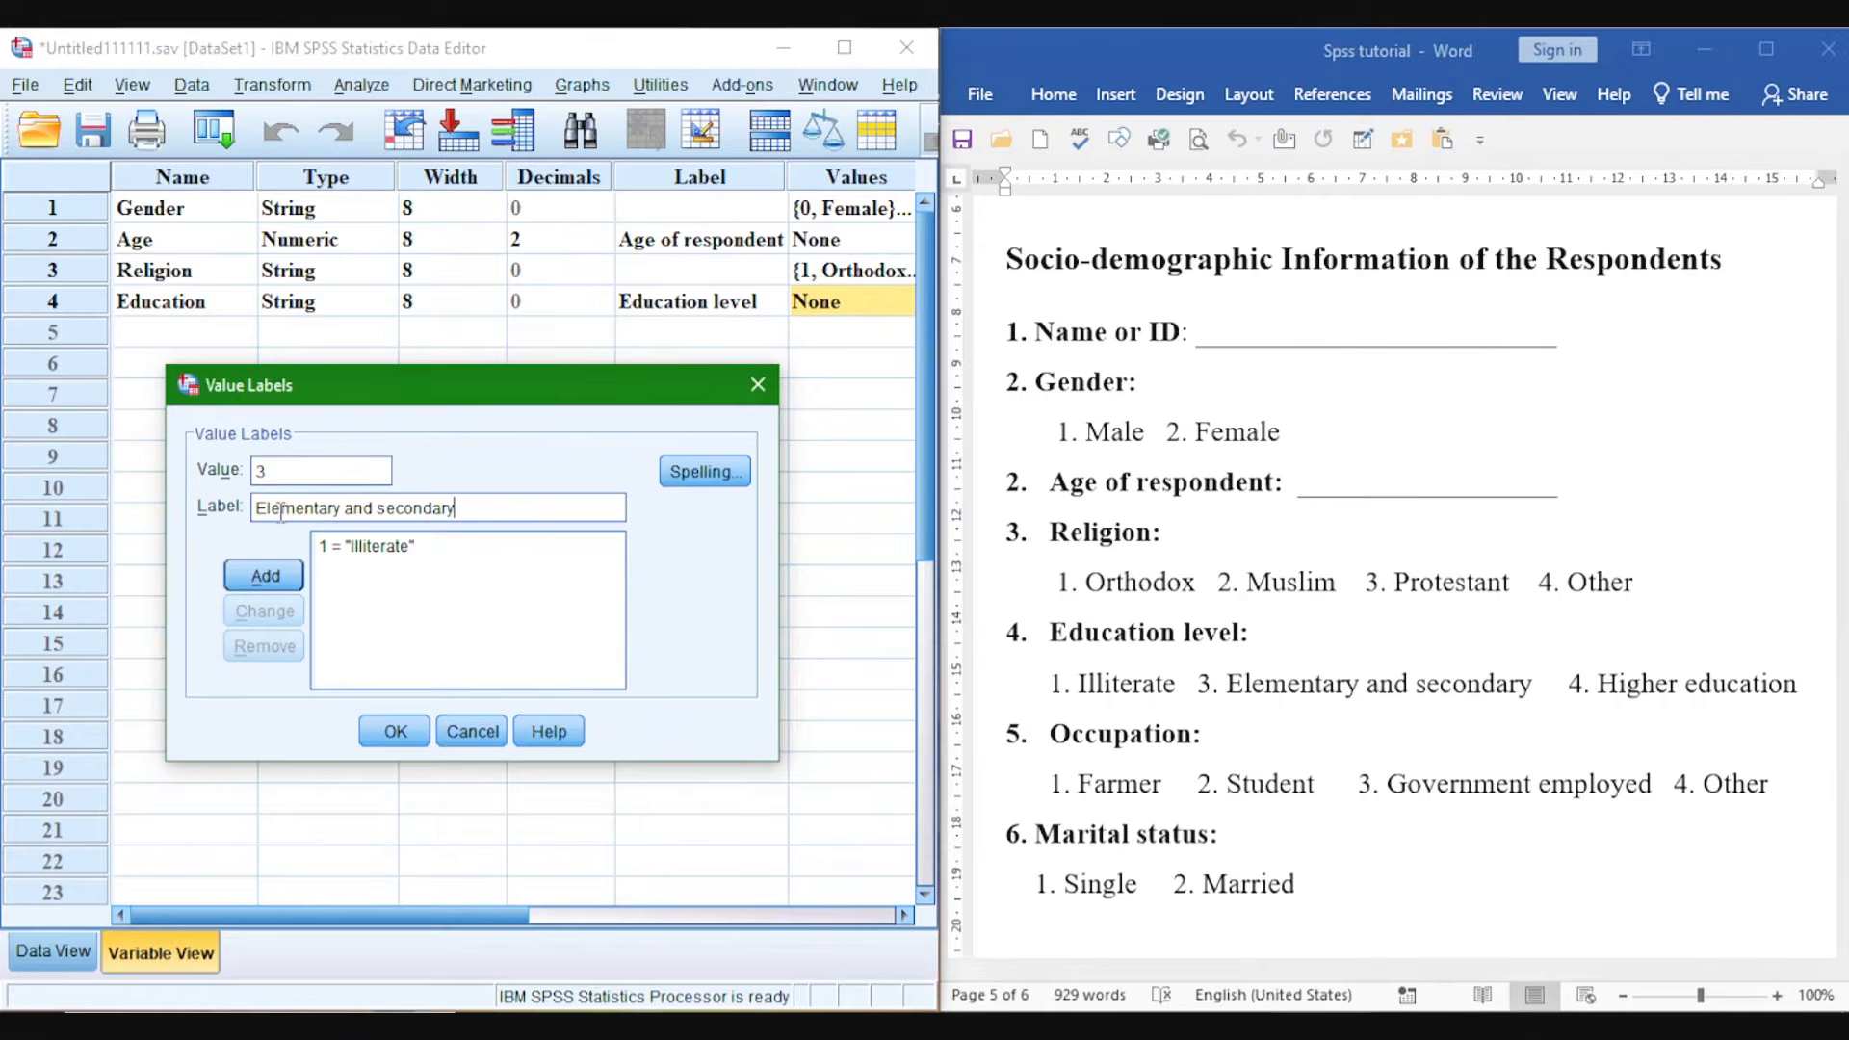
left_click(265, 576)
Add the Education value label 4 for Higher education from the questionnaire and apply the value labels.
key("alt+Tab")
left_click(270, 470)
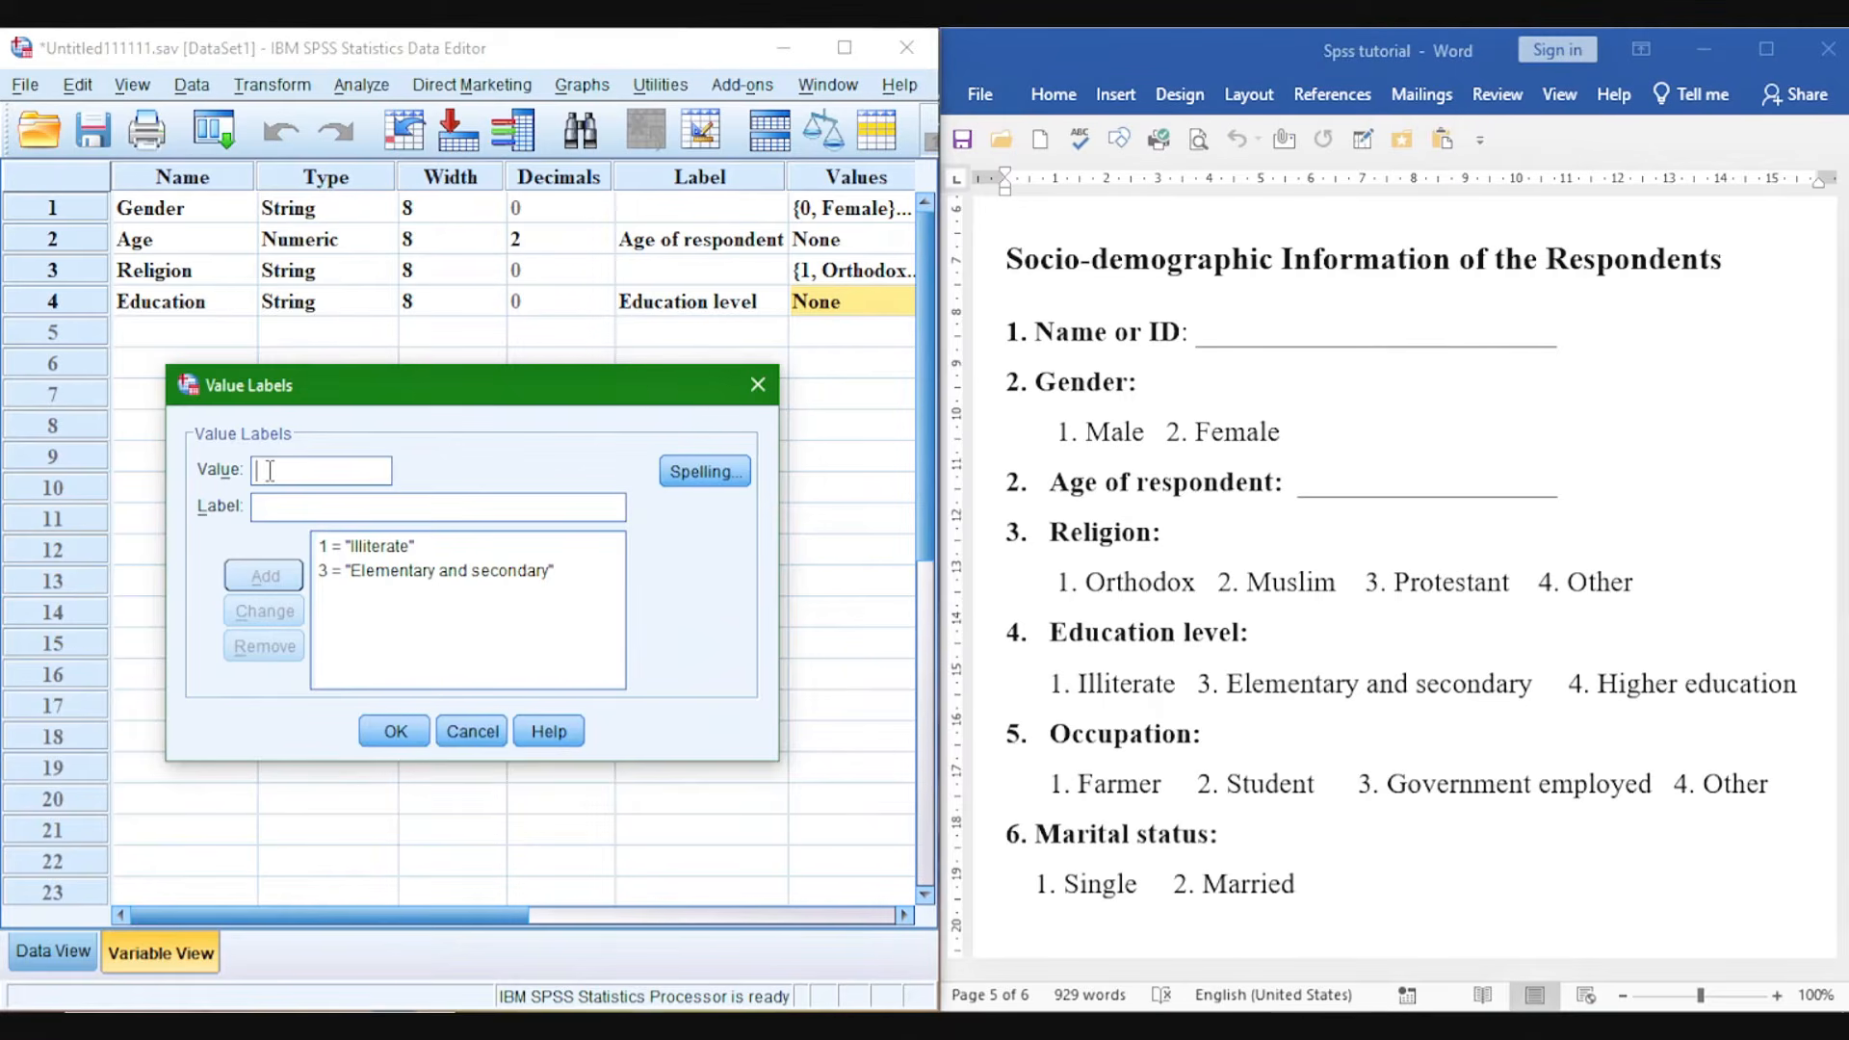
left_click(273, 509)
key("ctrl+v")
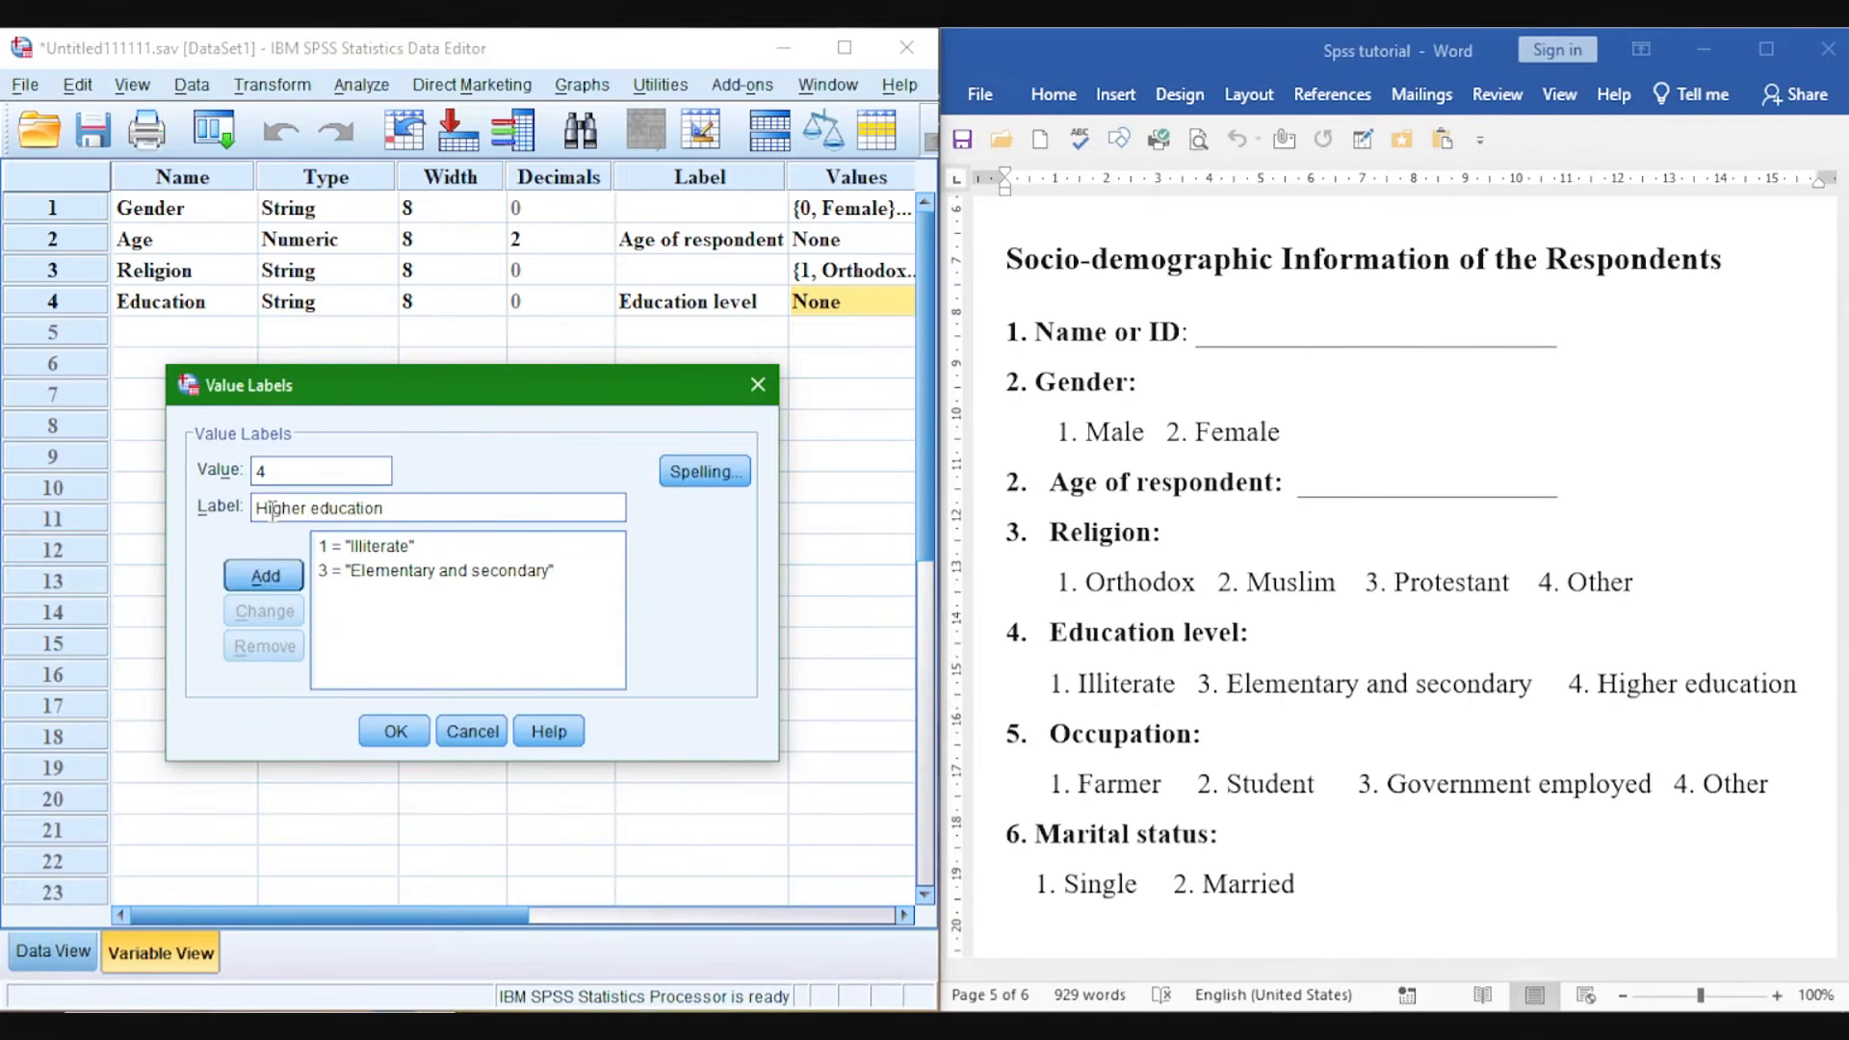
left_click(260, 575)
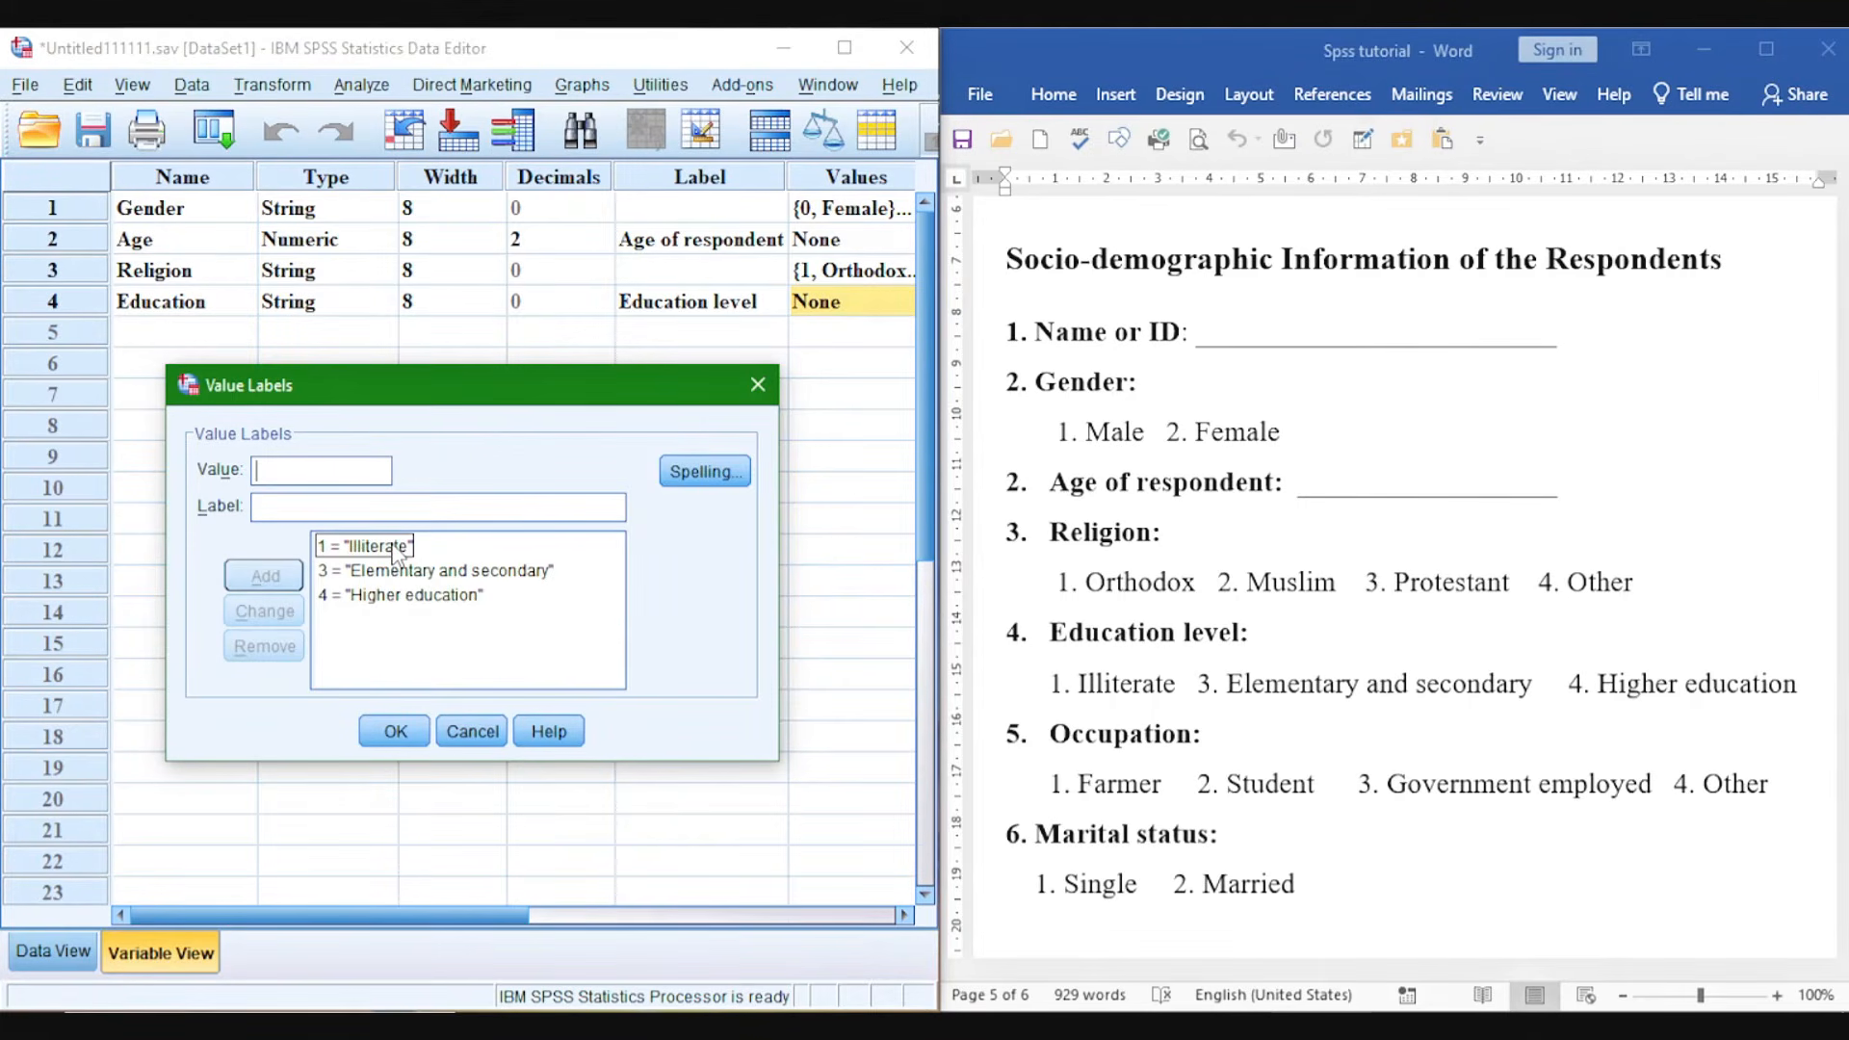
left_click(395, 731)
Set the measure of the Education variable to Ordinal.
key("super+Up")
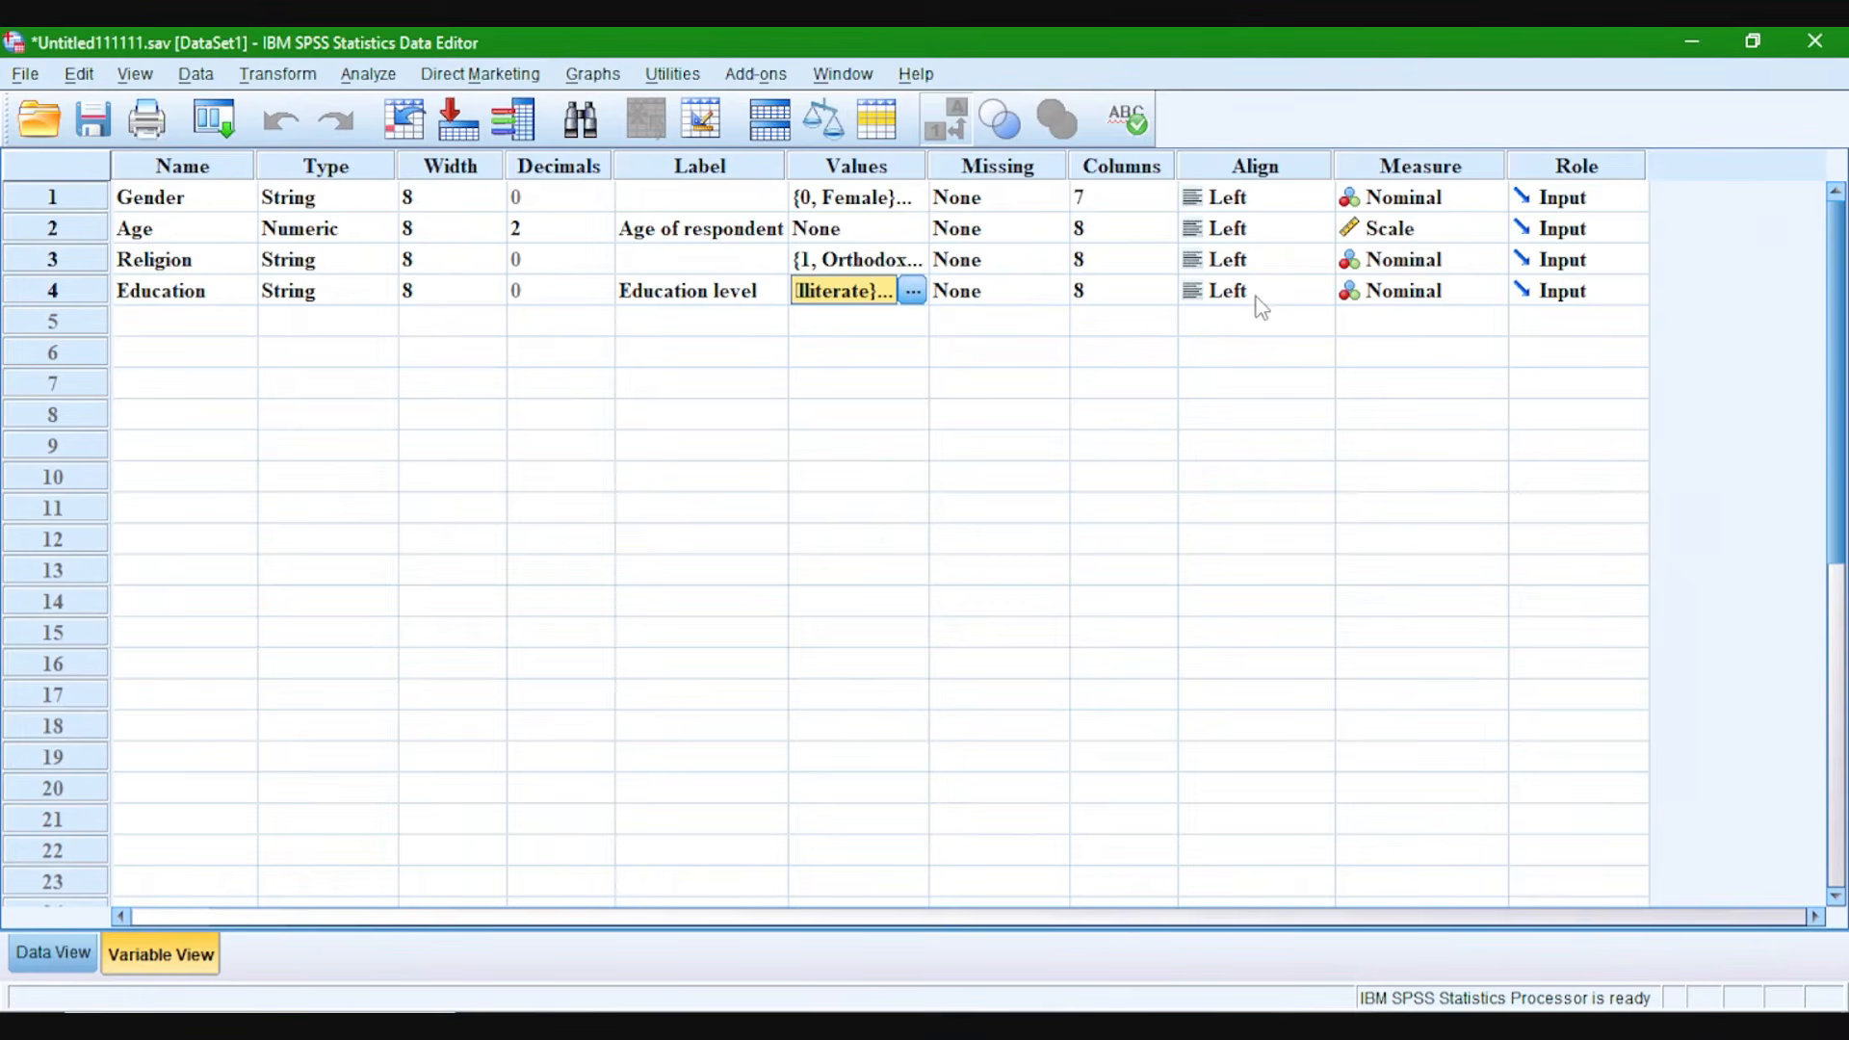
left_click(1430, 166)
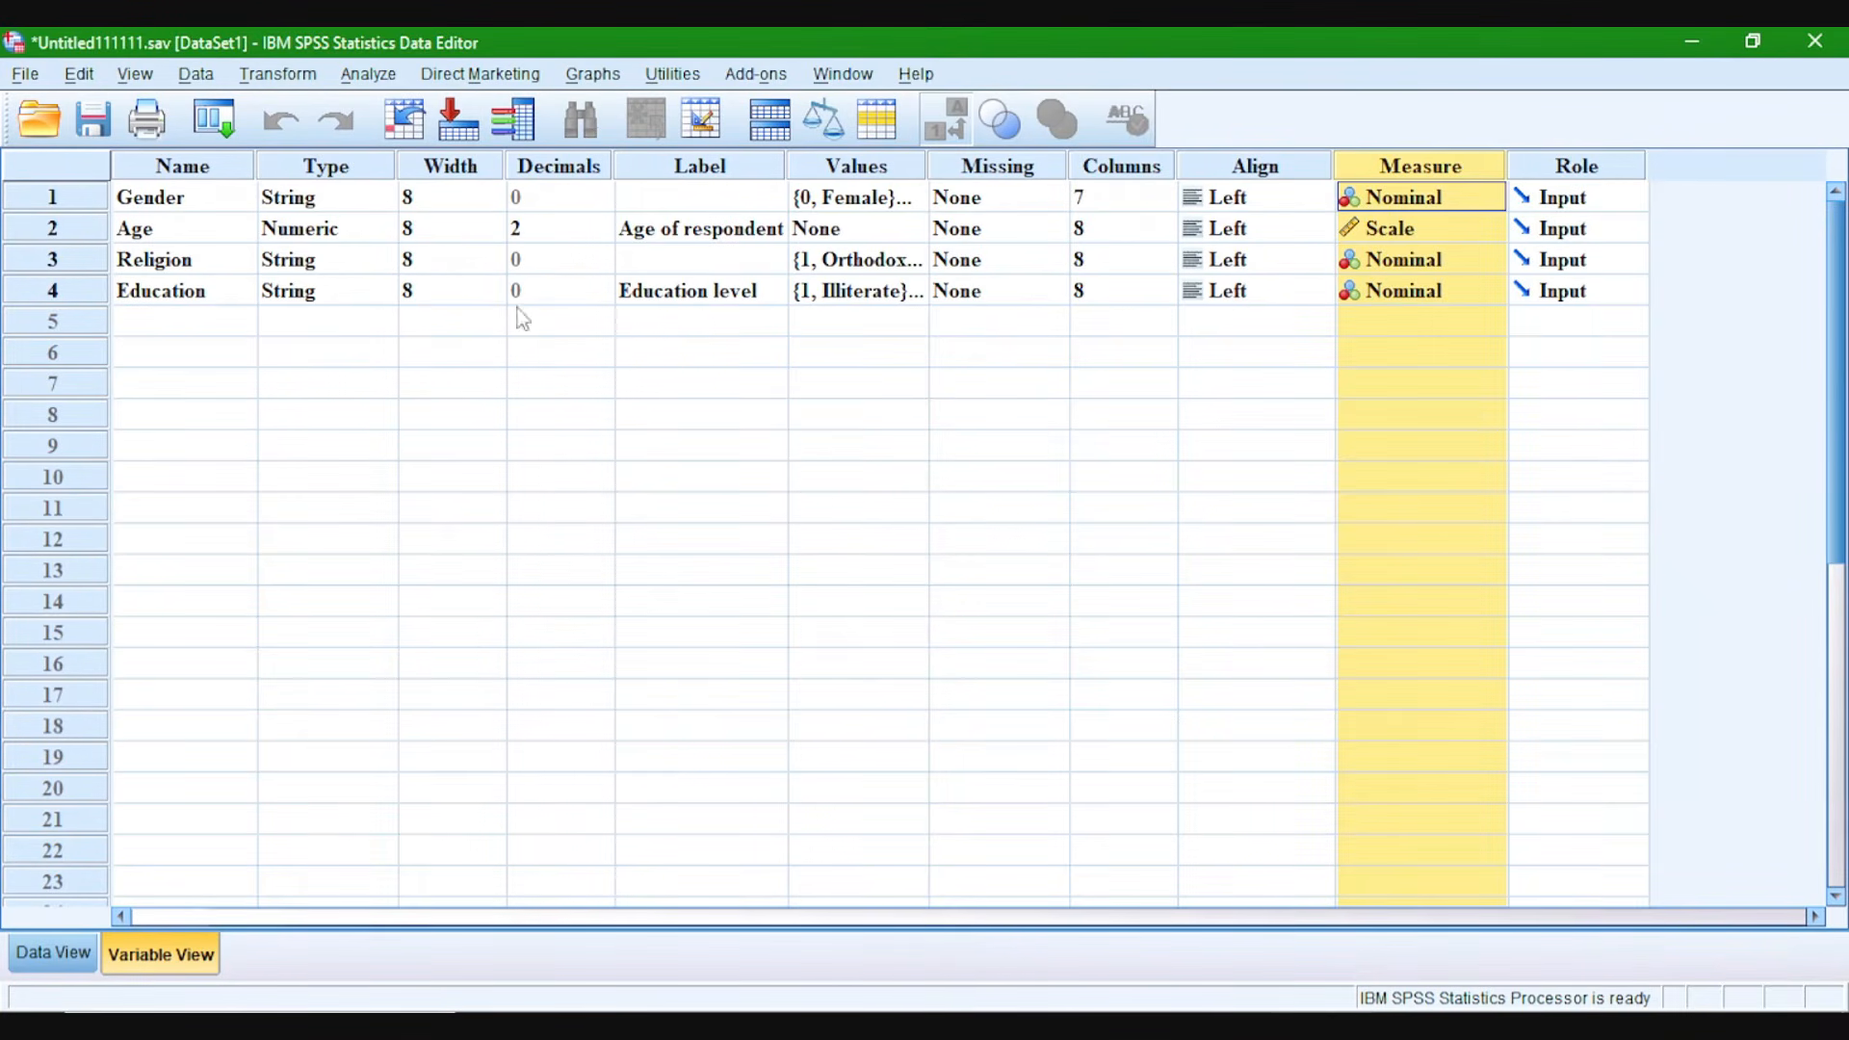
left_click(1419, 300)
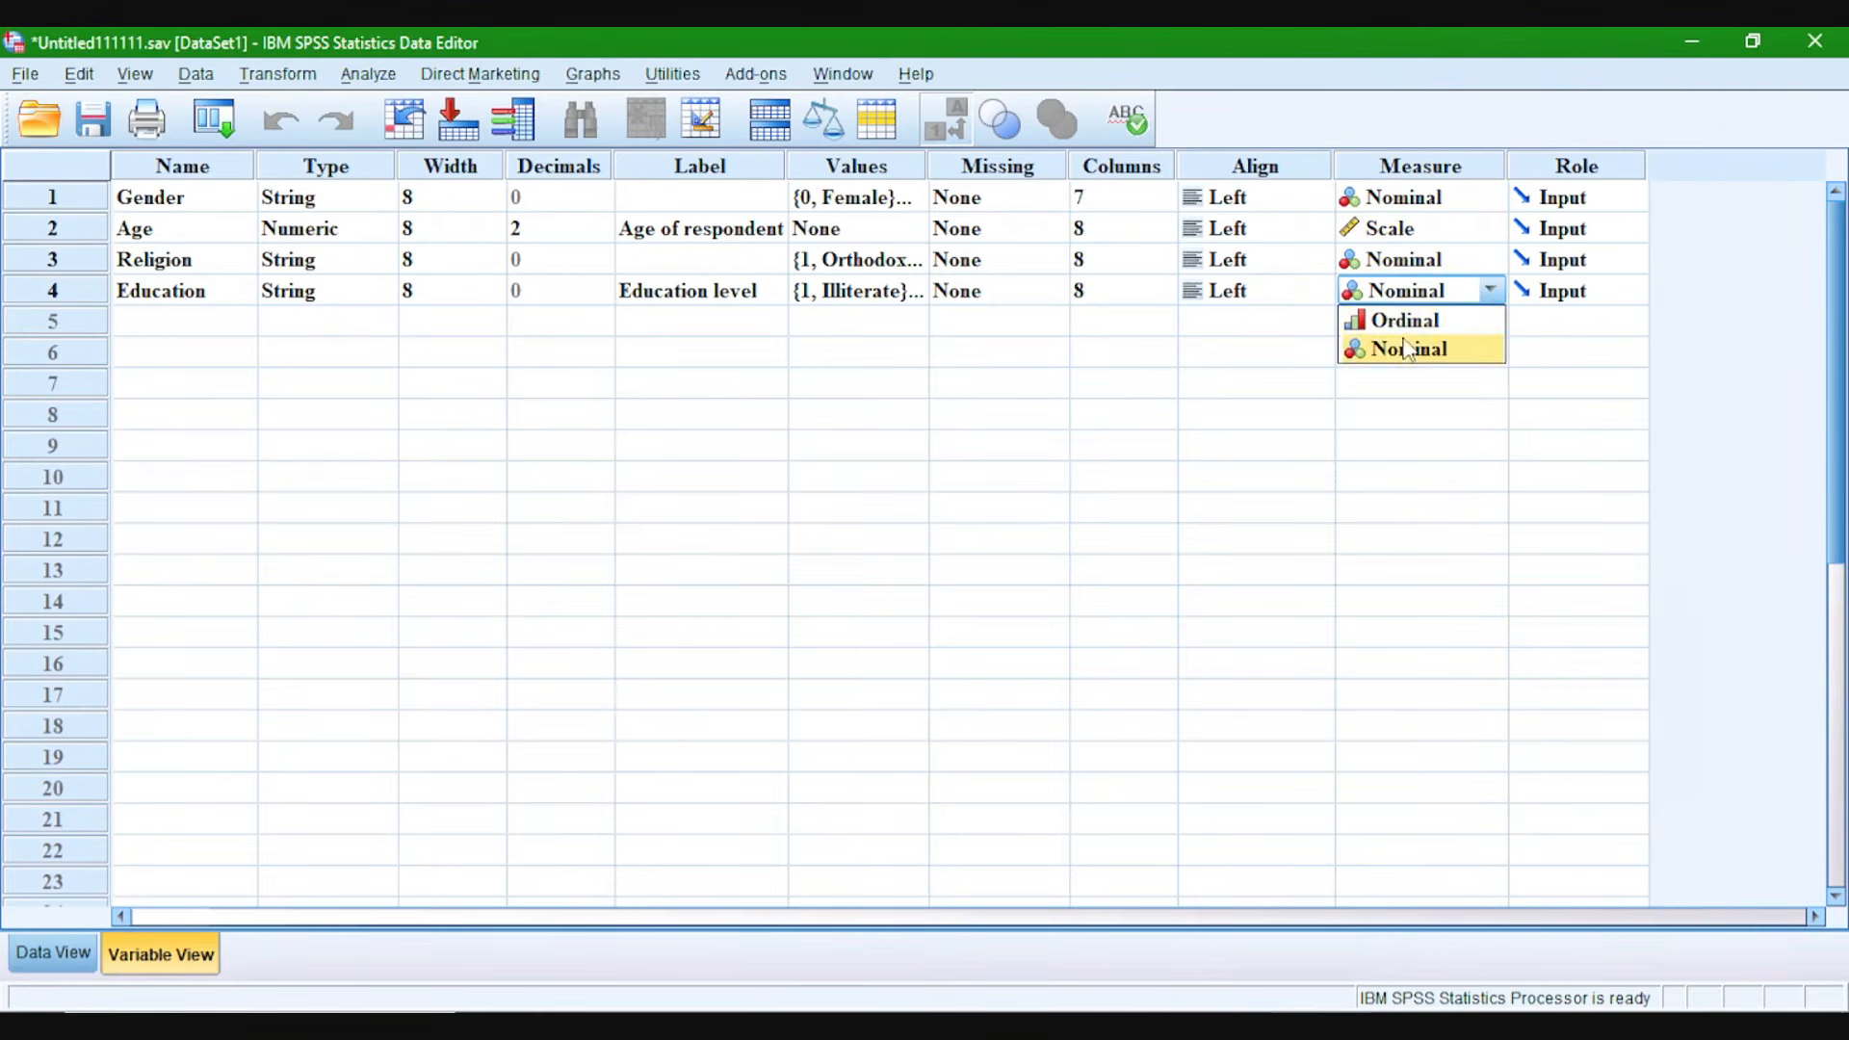
left_click(1407, 319)
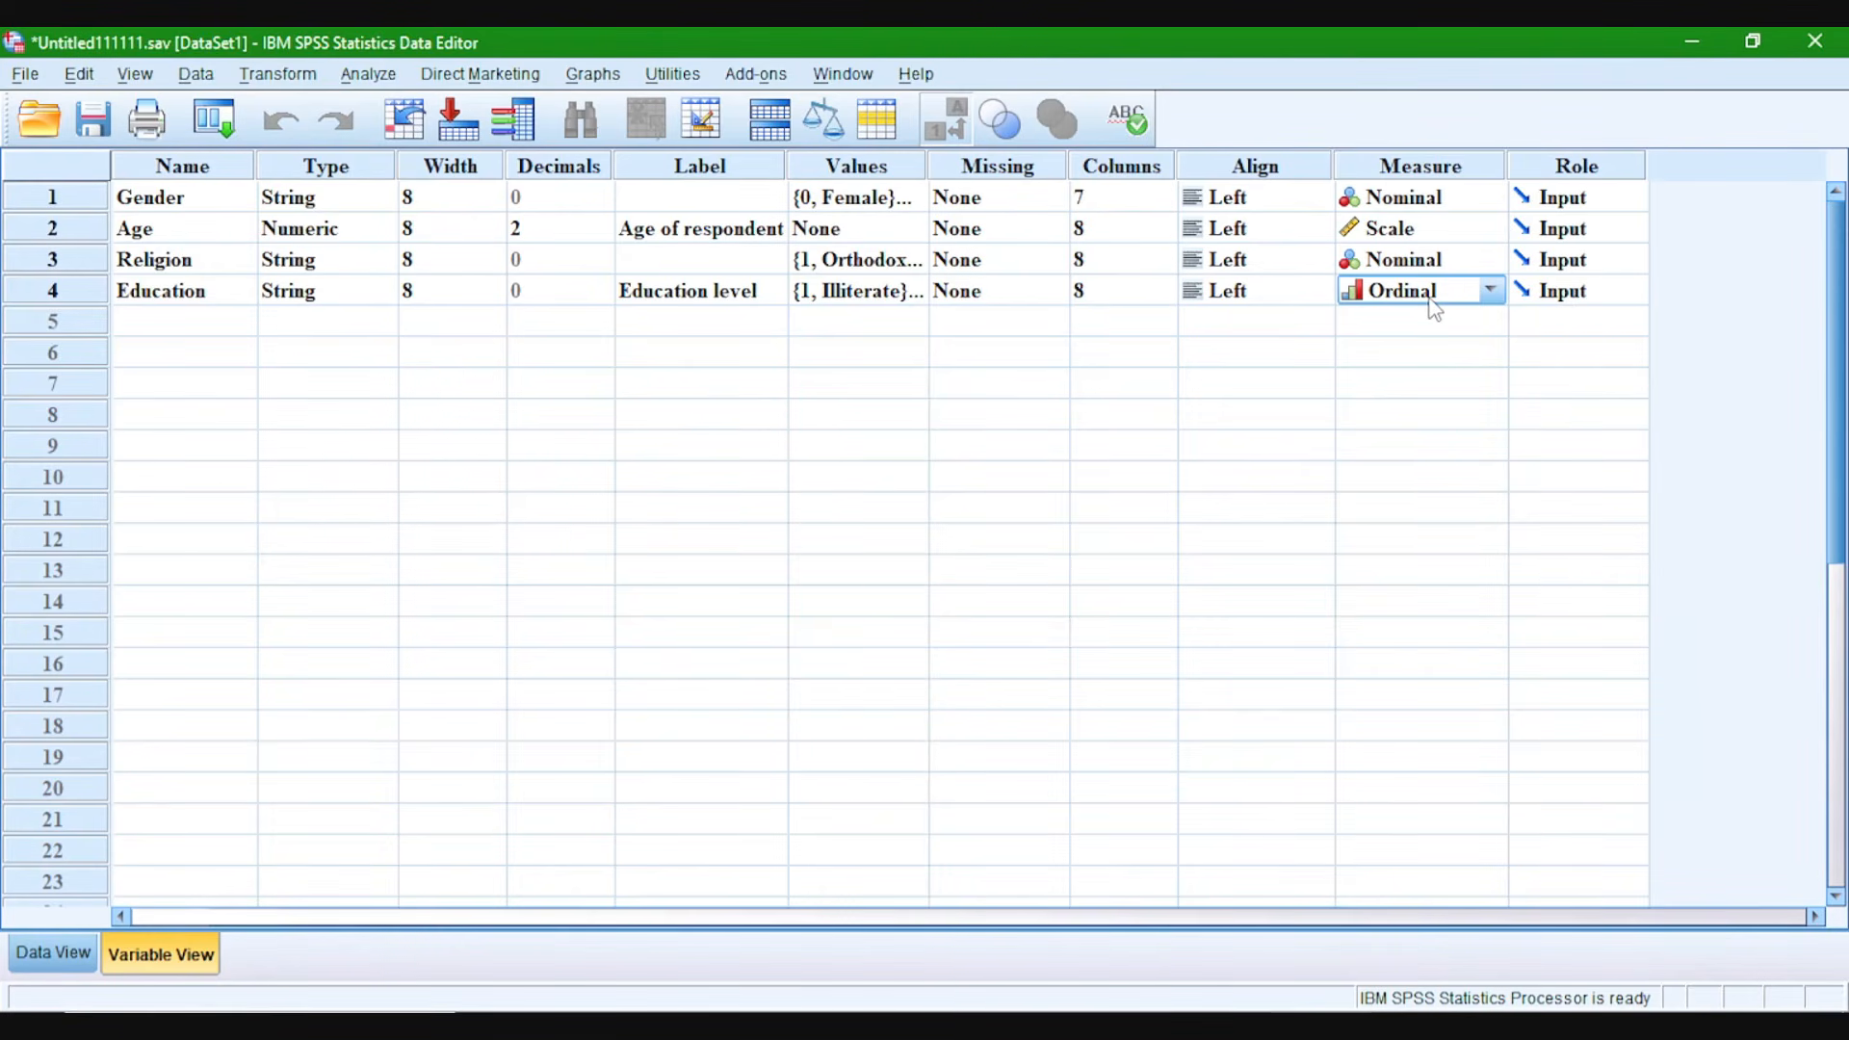
Return to the side-by-side view with the questionnaire and name the fifth variable Occupation.
left_click(1752, 41)
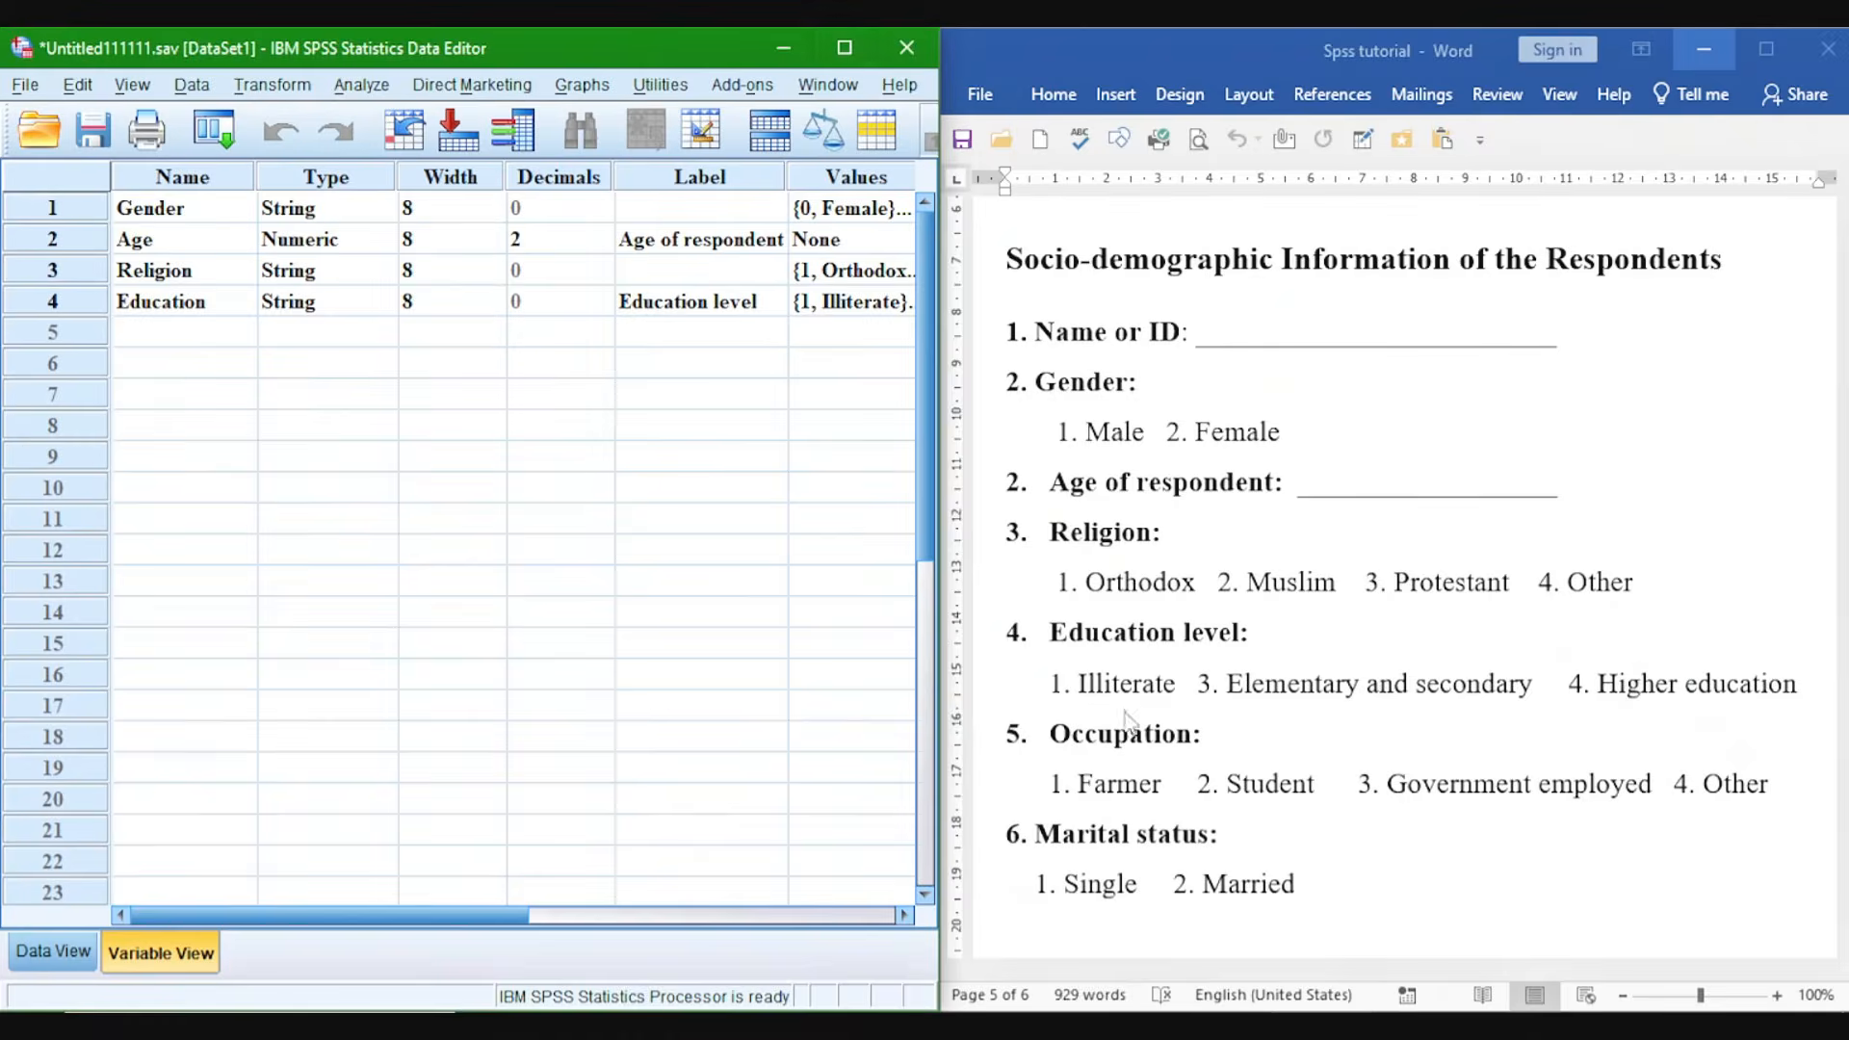
left_click(1062, 741)
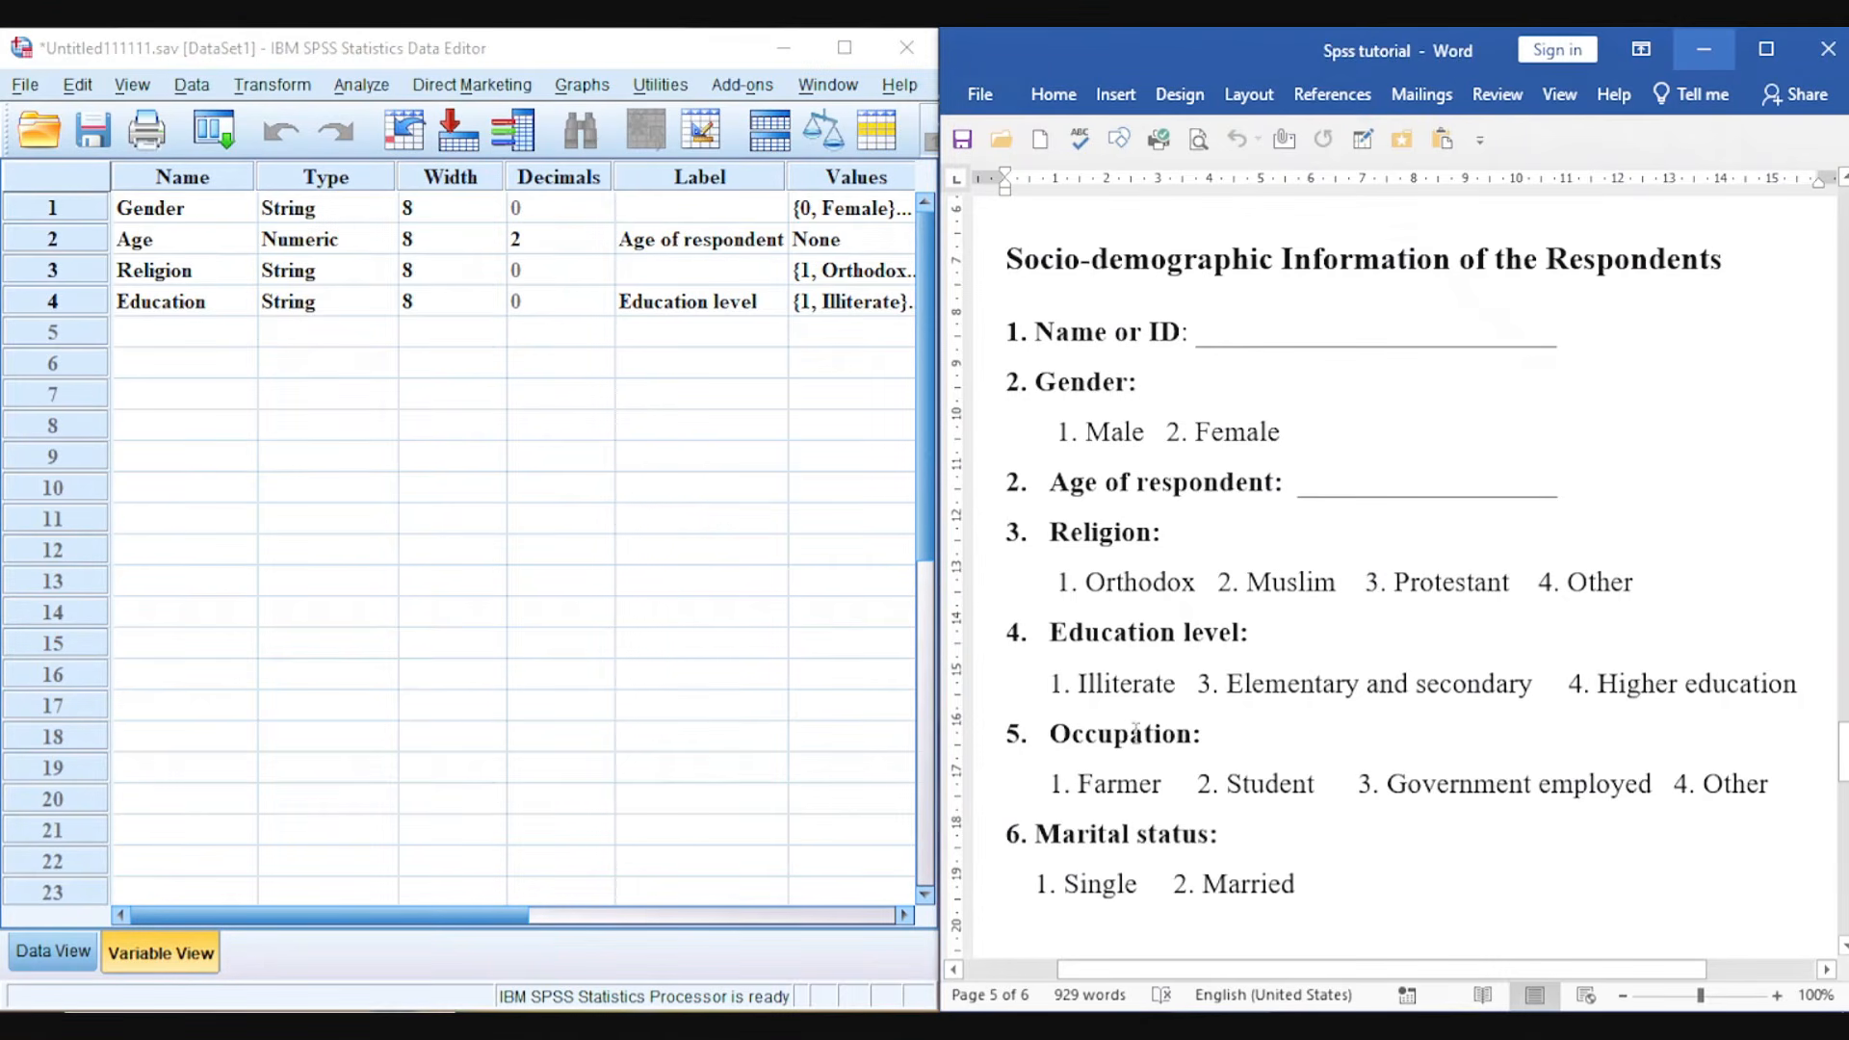
left_click(169, 330)
type("Occupation")
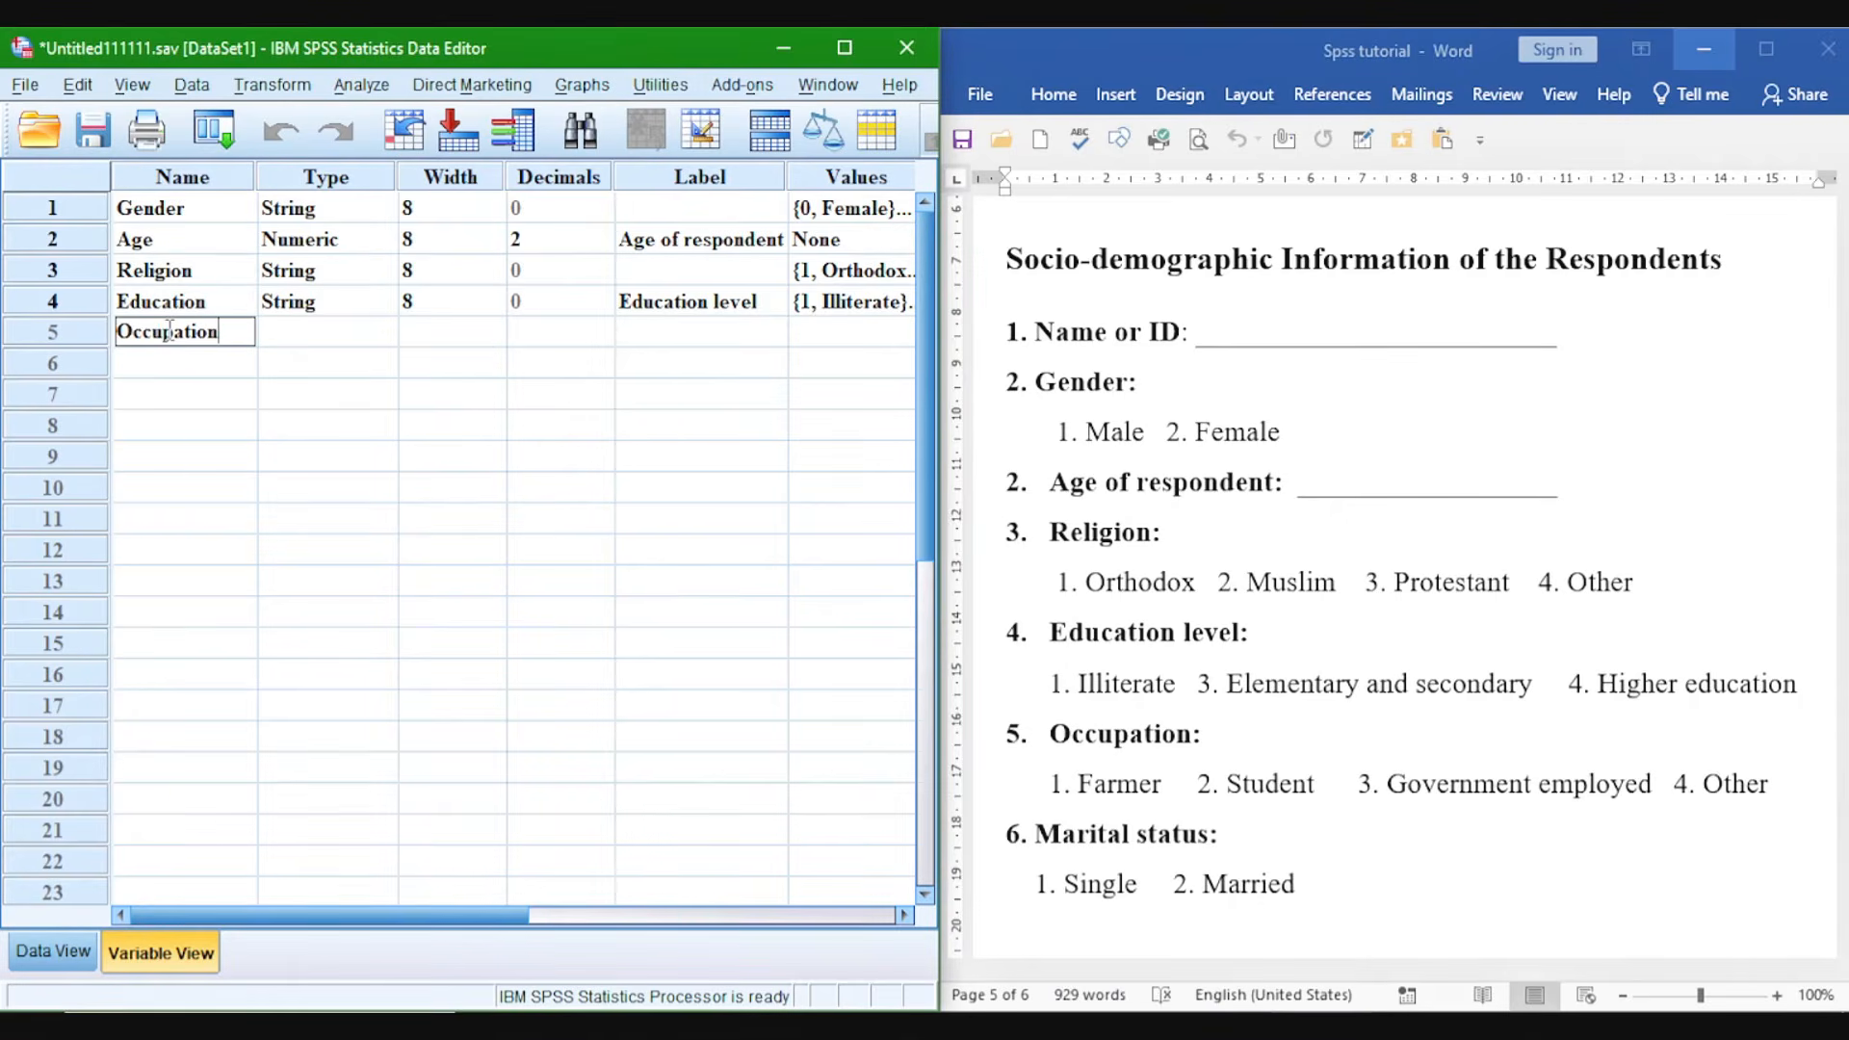
key("Return")
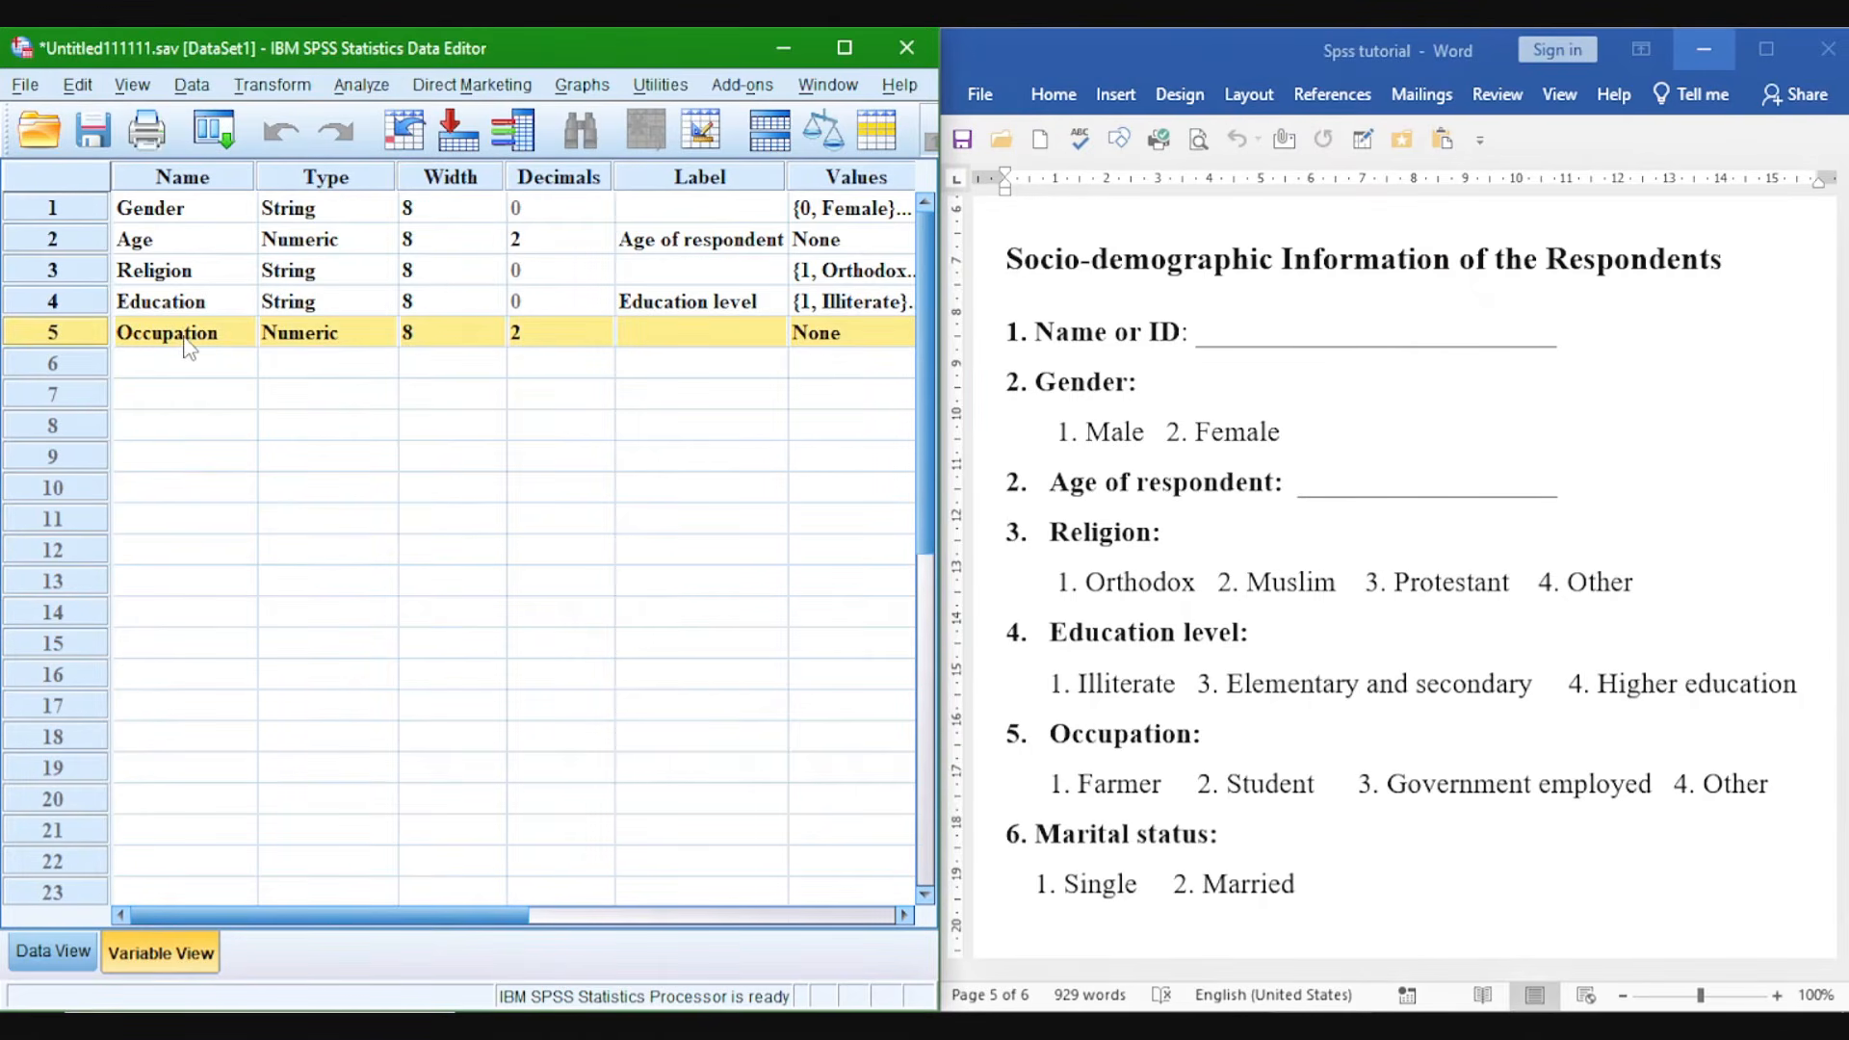
Change the type of the Occupation variable to String with 8 characters.
left_click(332, 333)
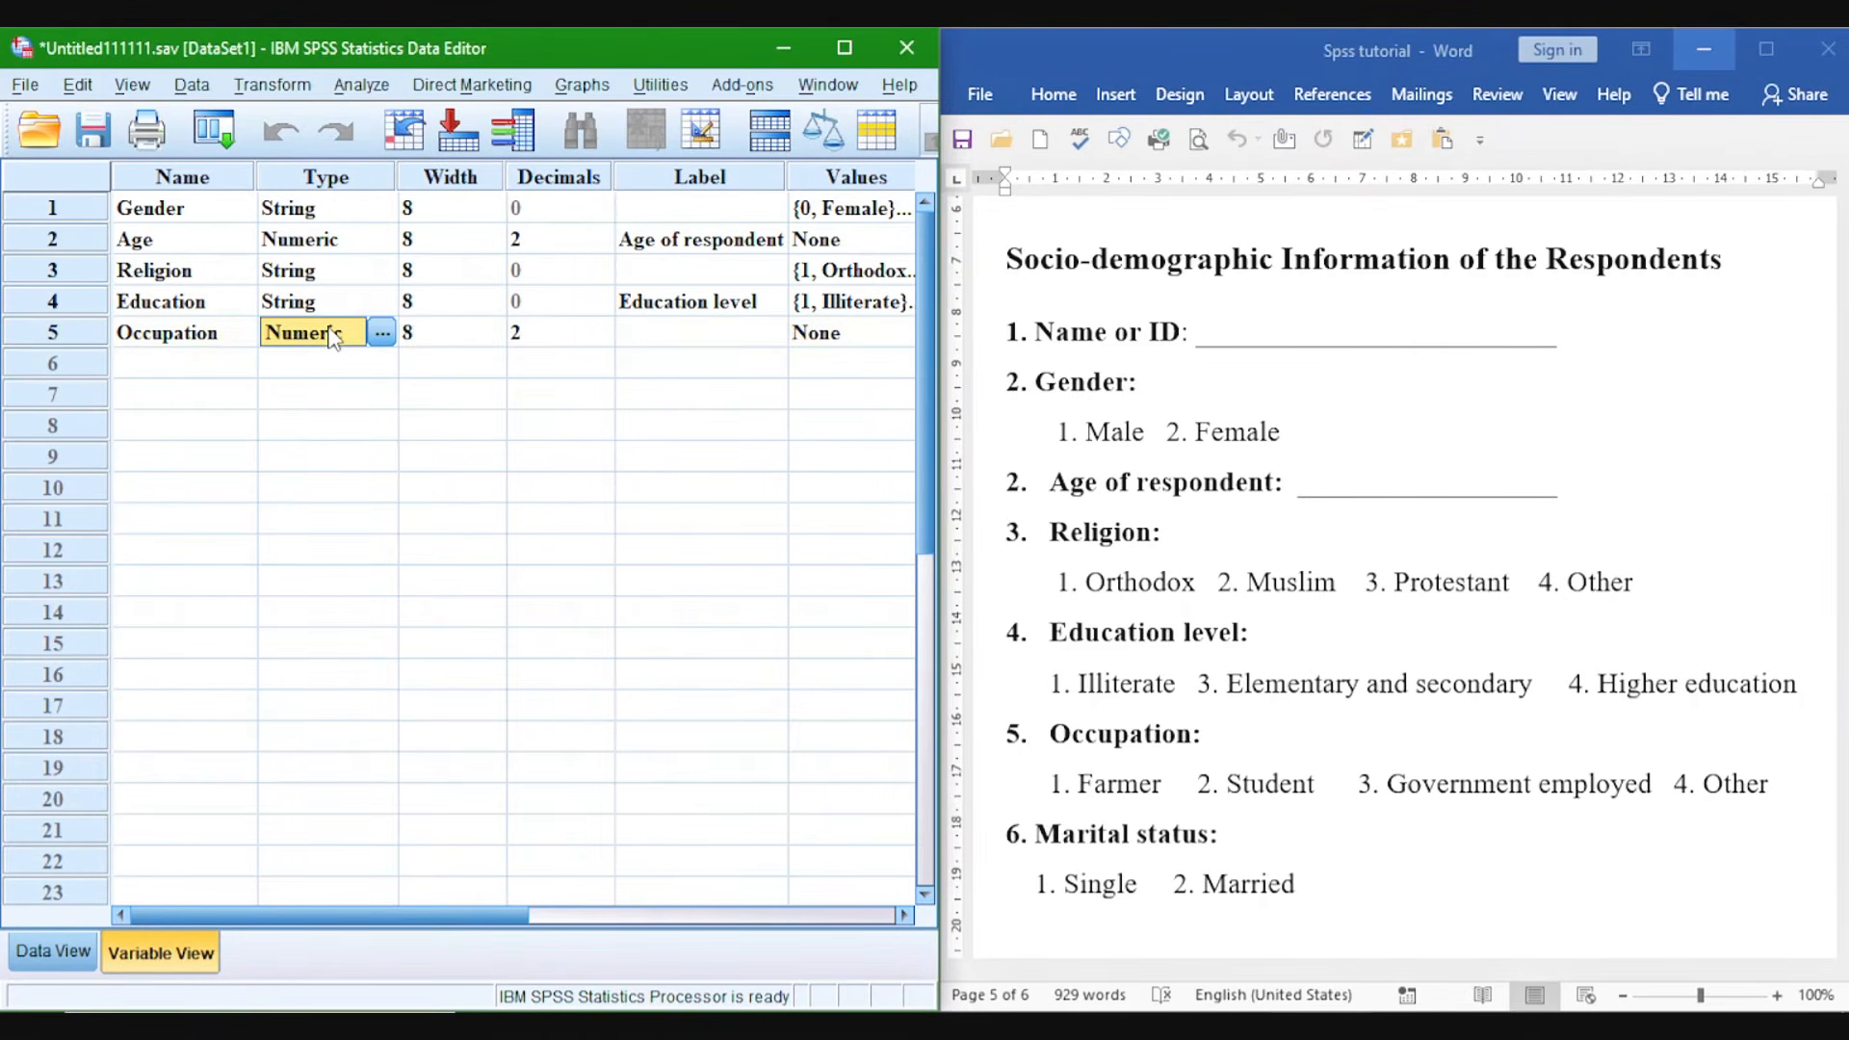
left_click(382, 334)
left_click(179, 569)
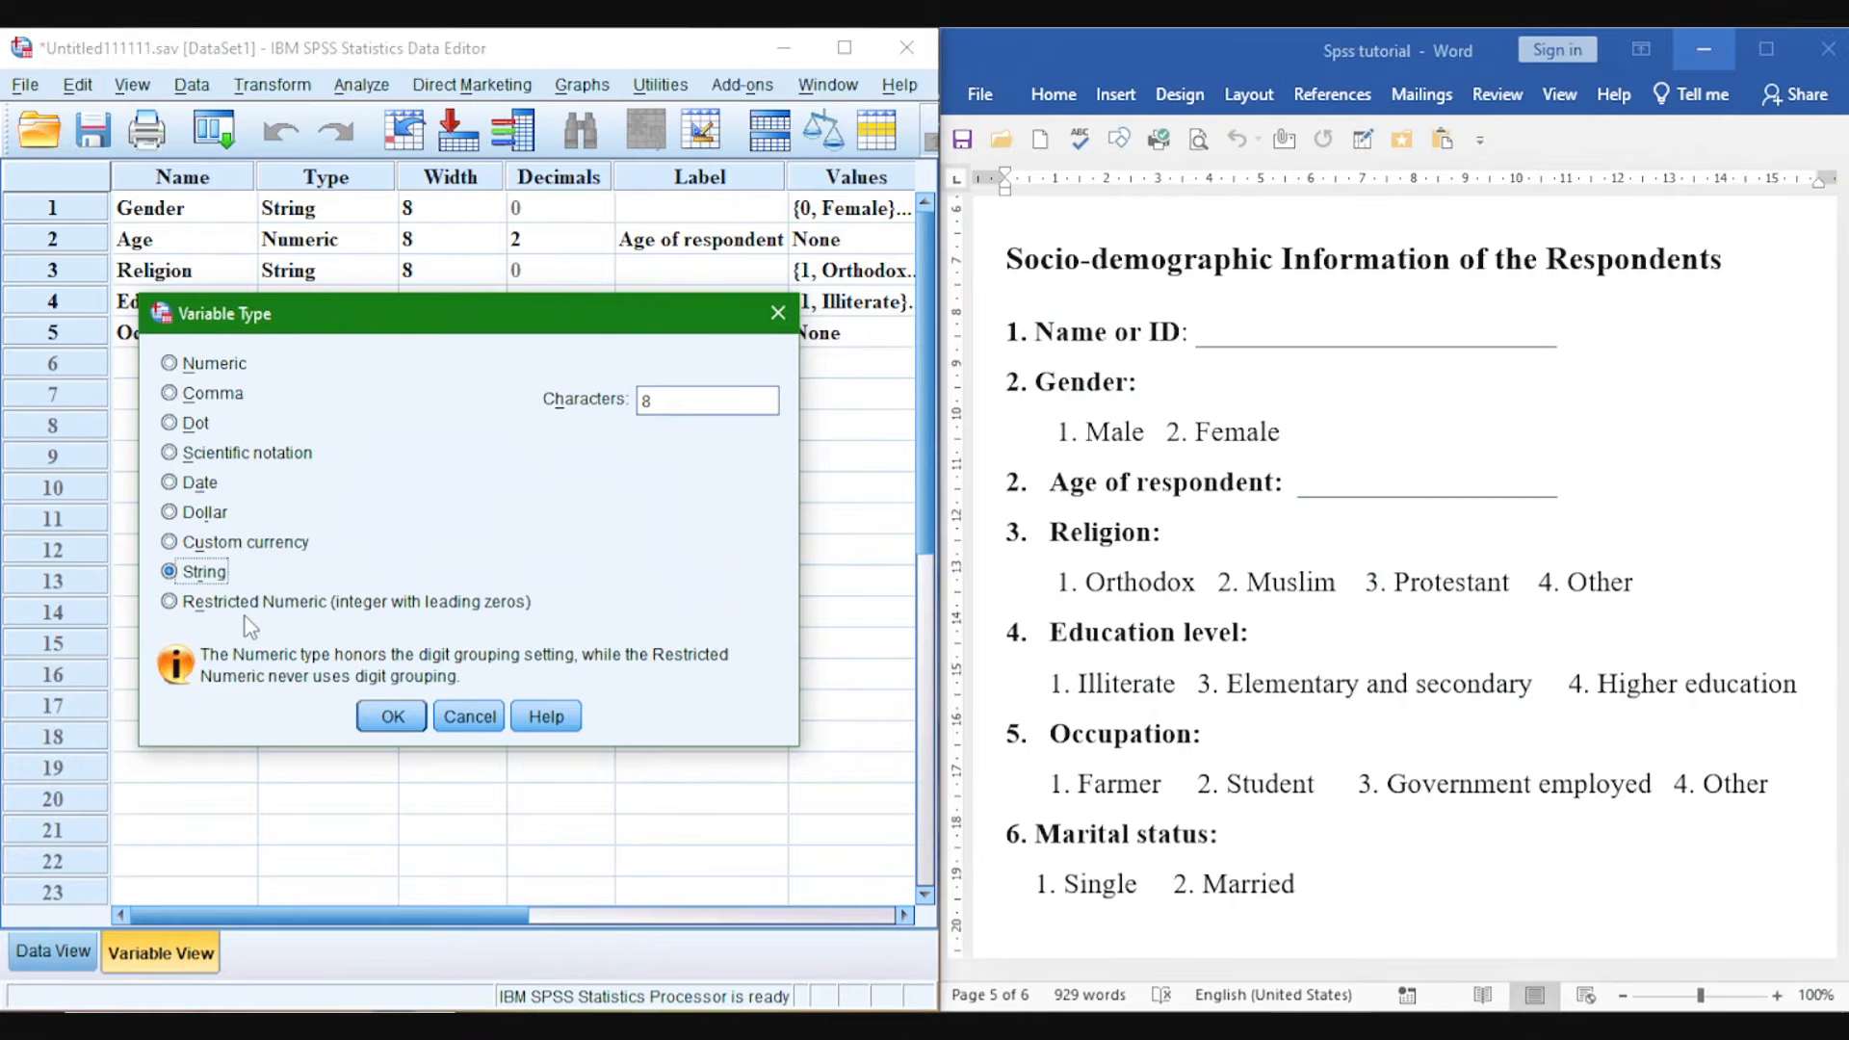
left_click(392, 711)
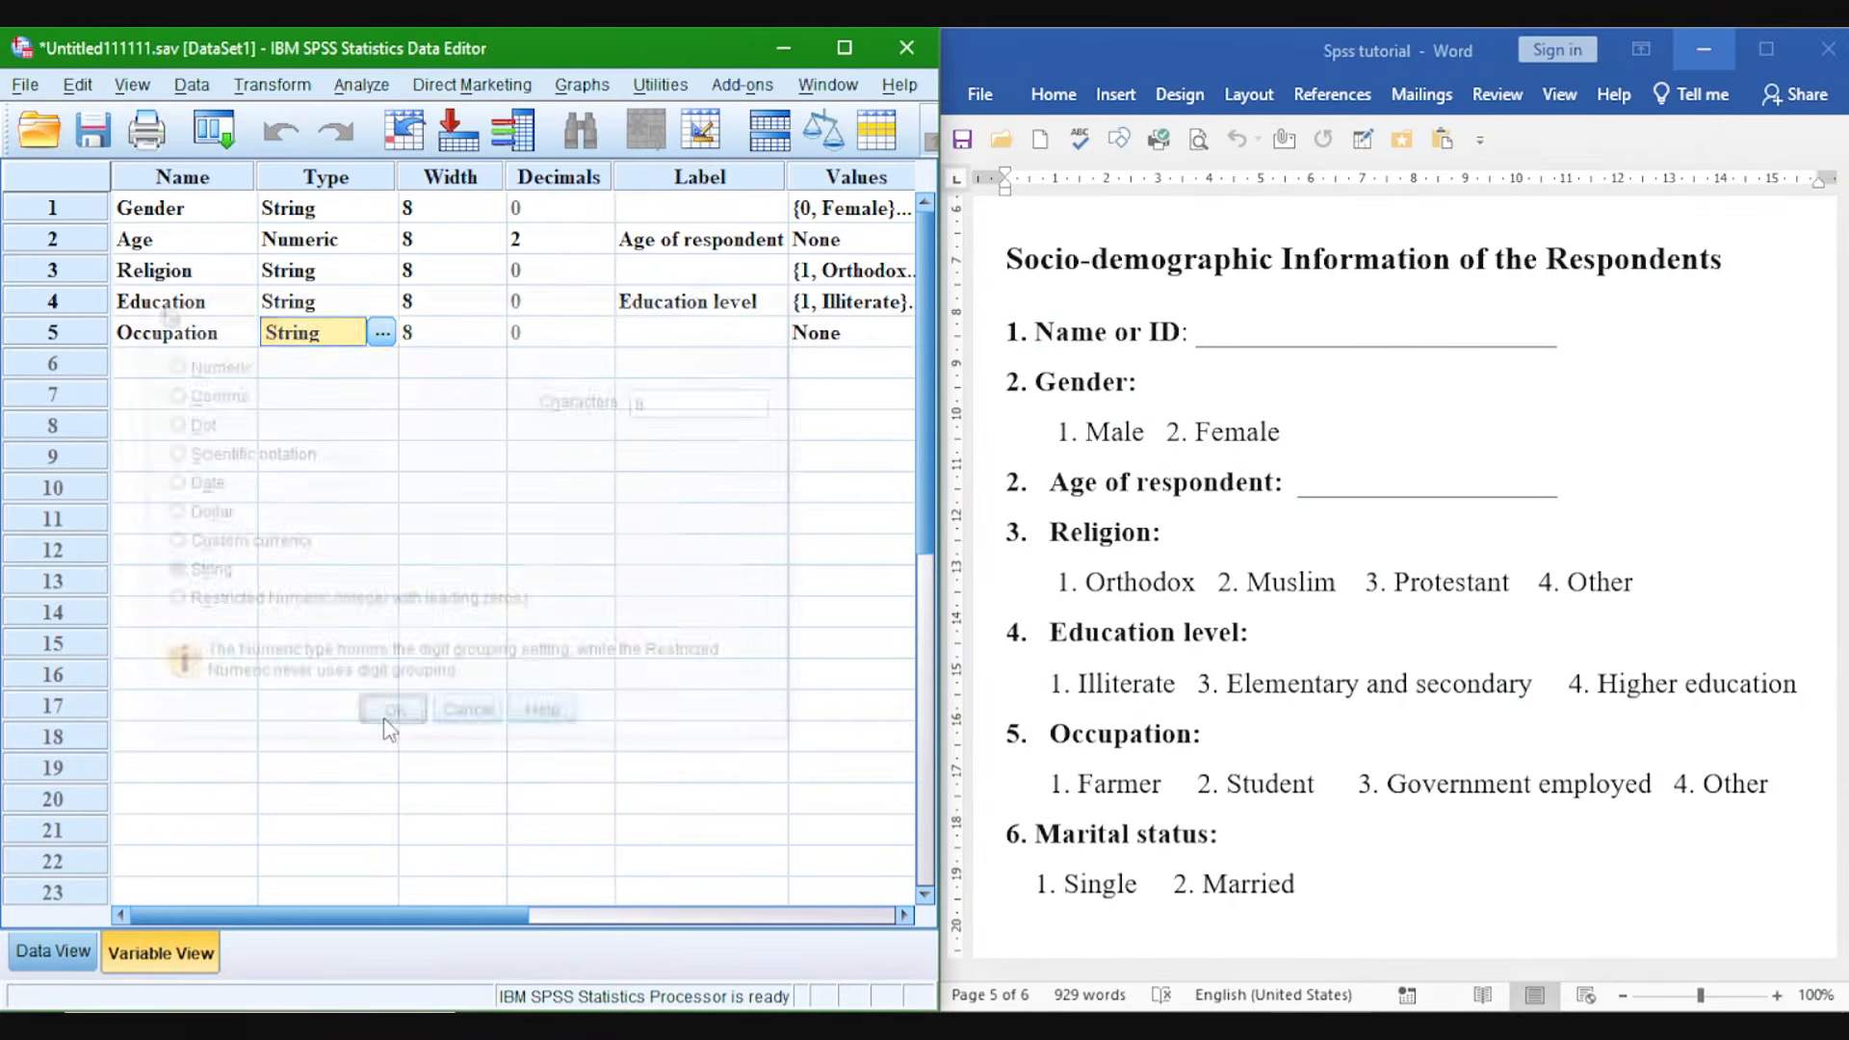
Open the value labels of the Occupation variable beside the questionnaire and add value 1 for Farmer.
left_click(843, 48)
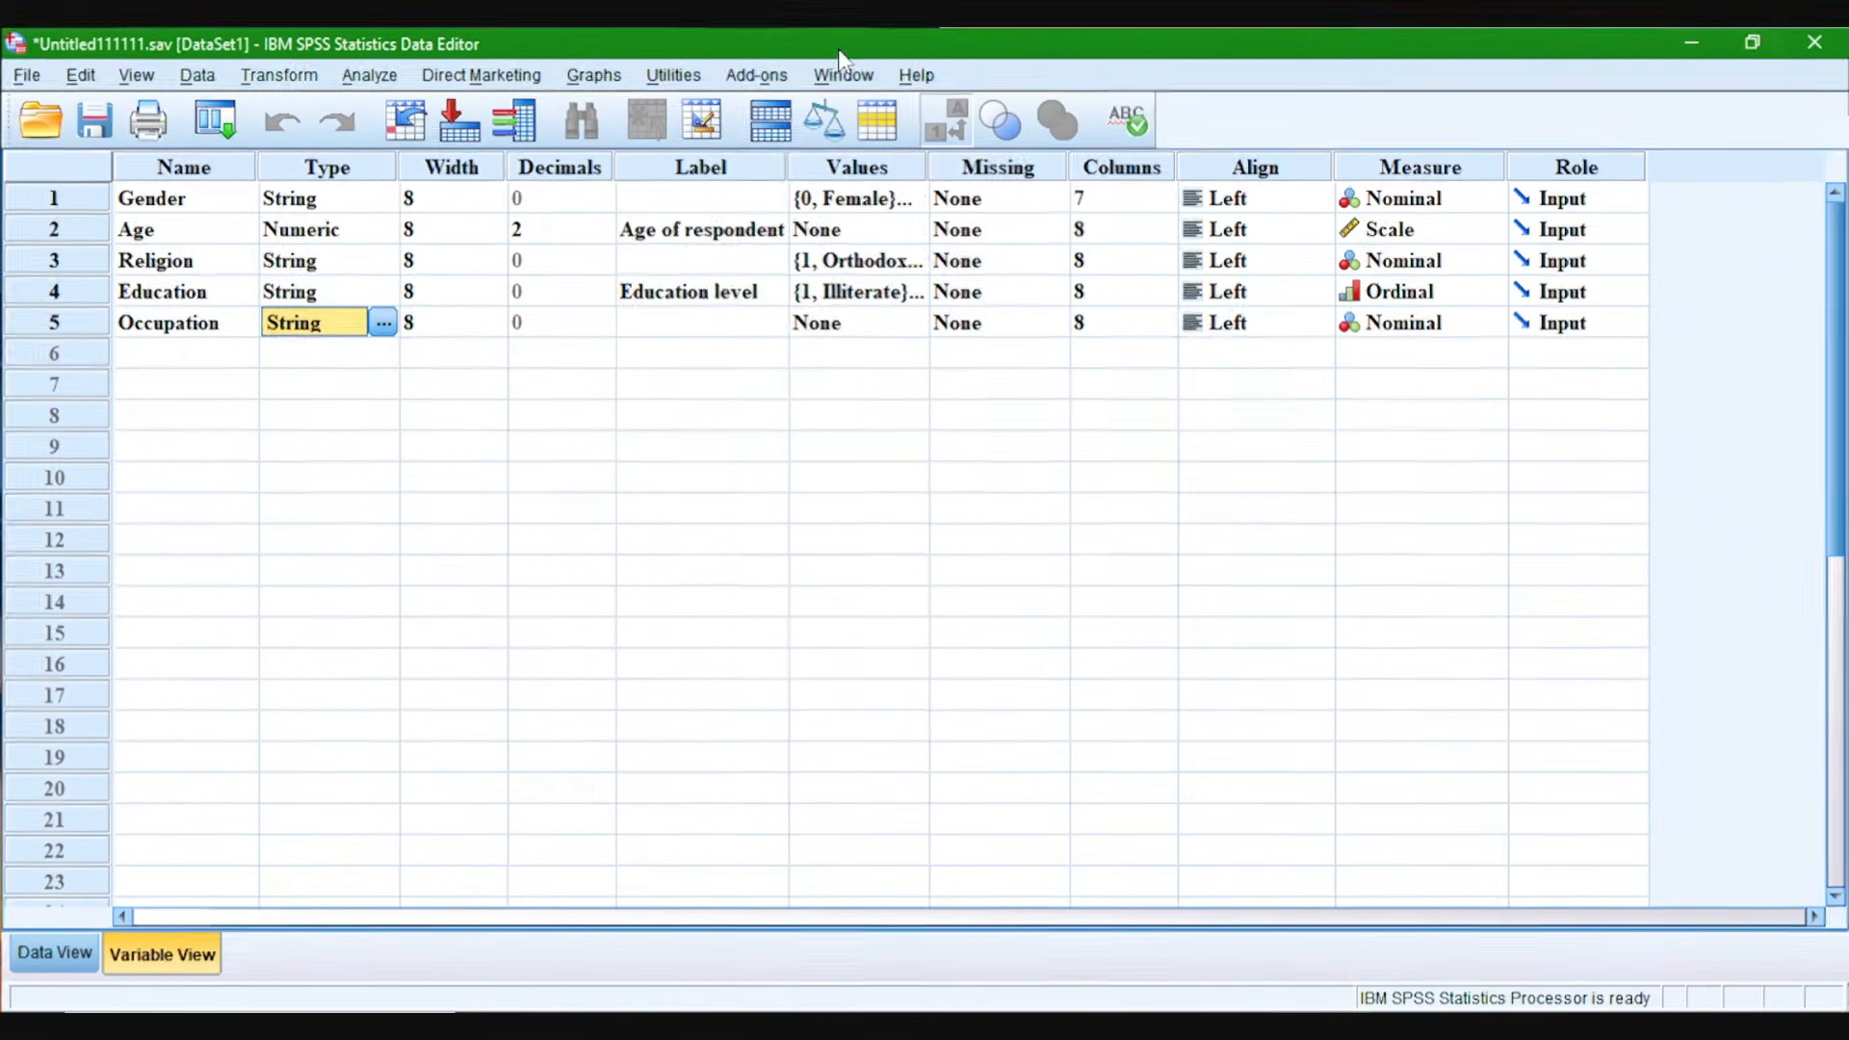
left_click(840, 331)
key("super+Down")
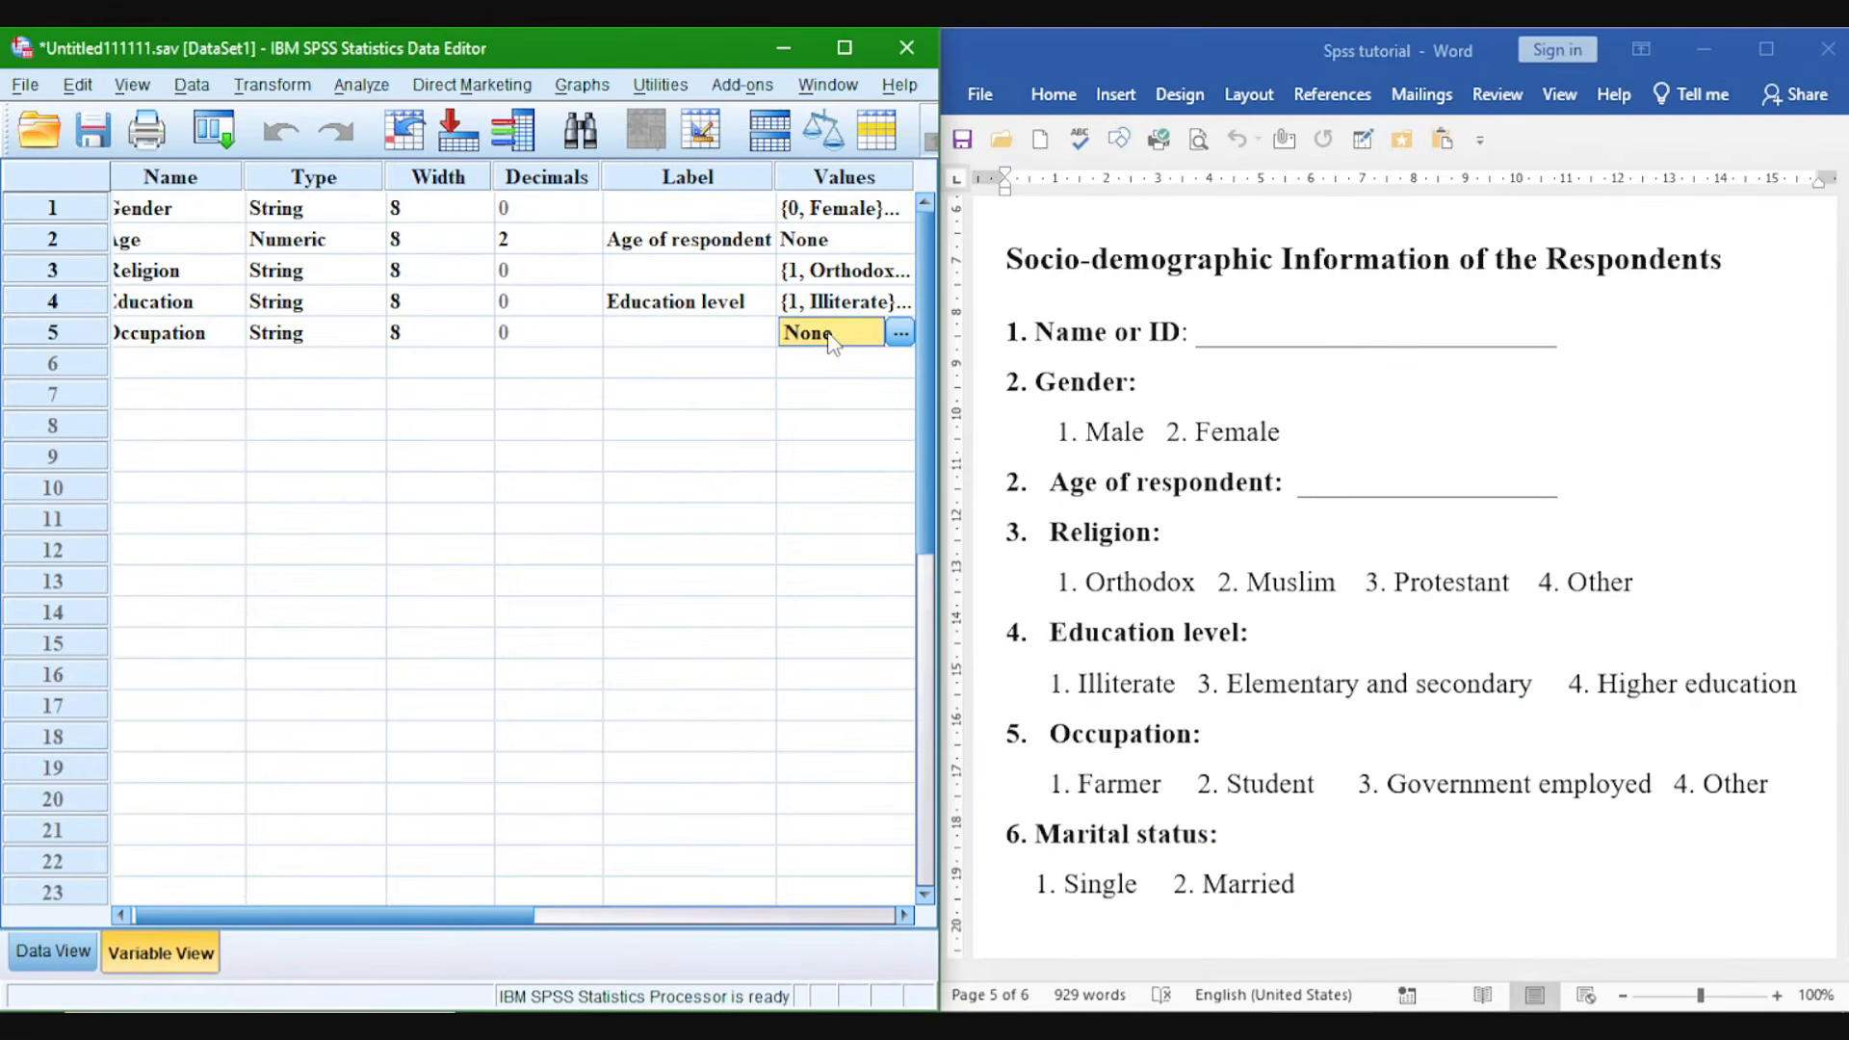
left_click(900, 334)
mouse_move(400, 361)
left_mouse_down()
mouse_move(395, 404)
mouse_move(390, 375)
left_mouse_up()
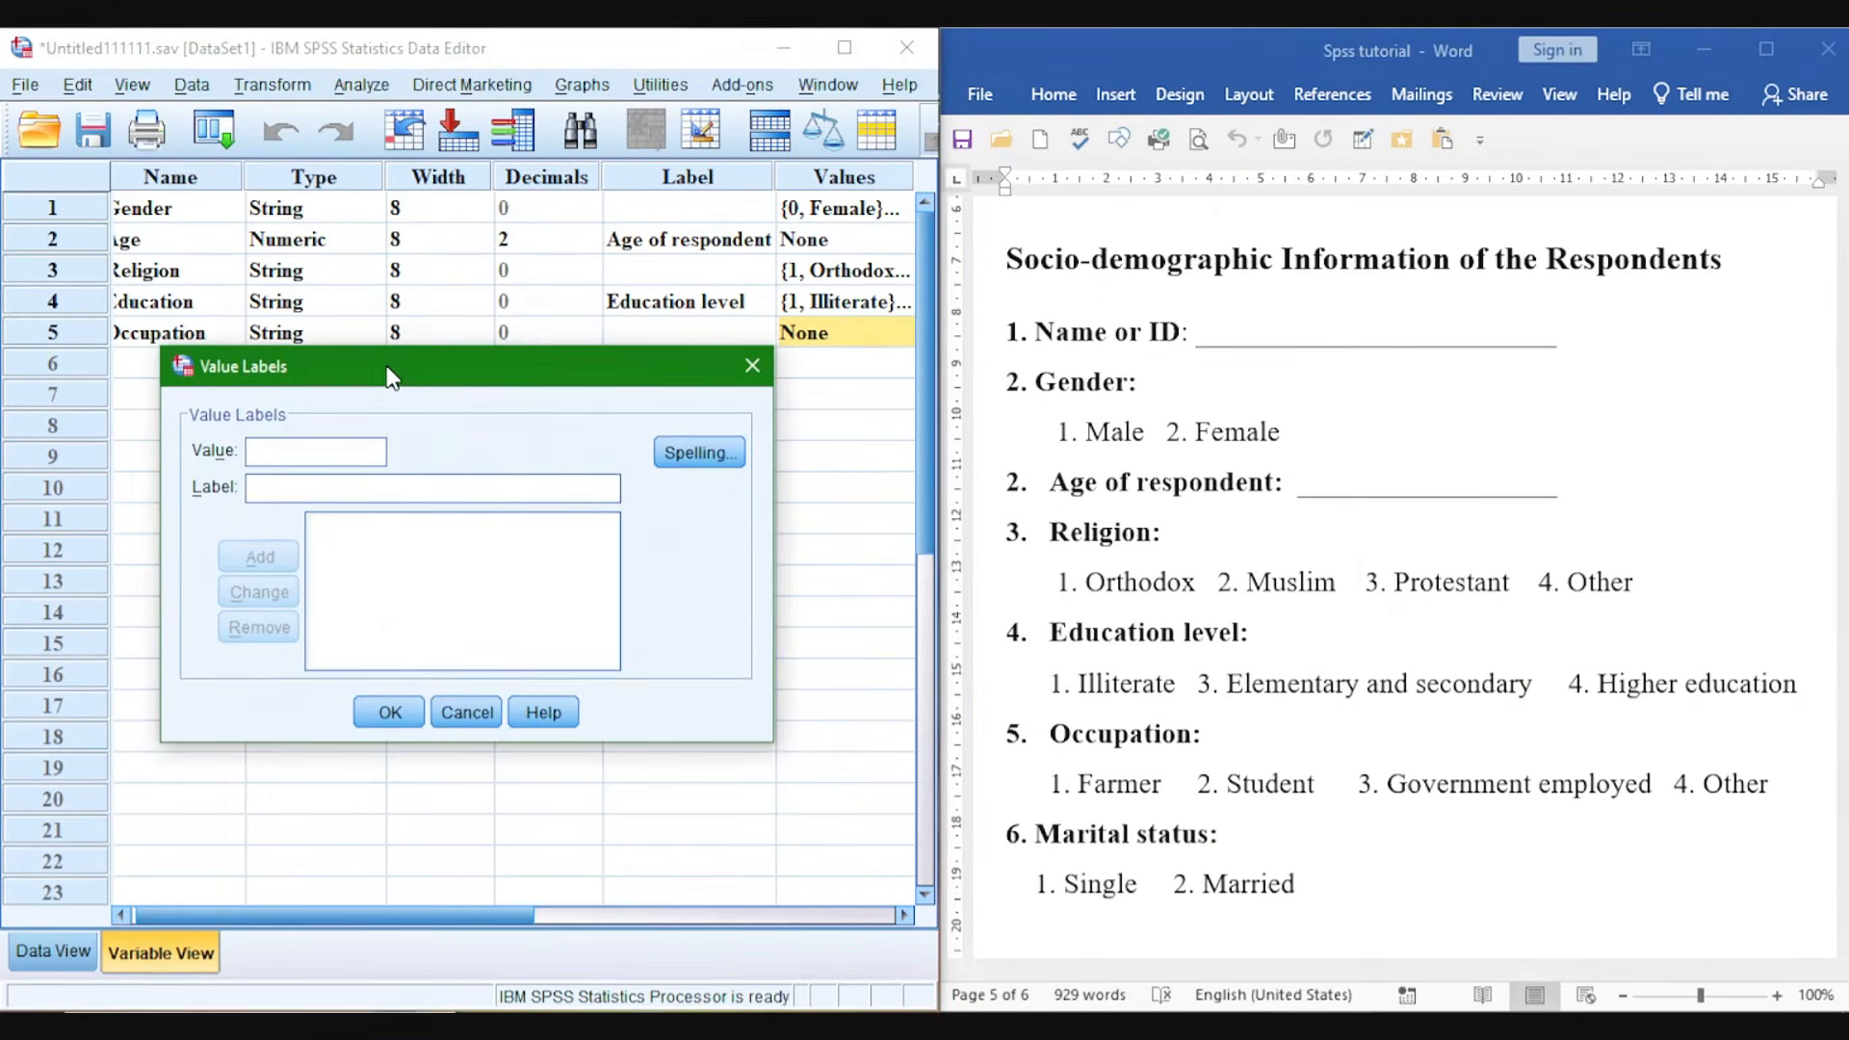
type("1")
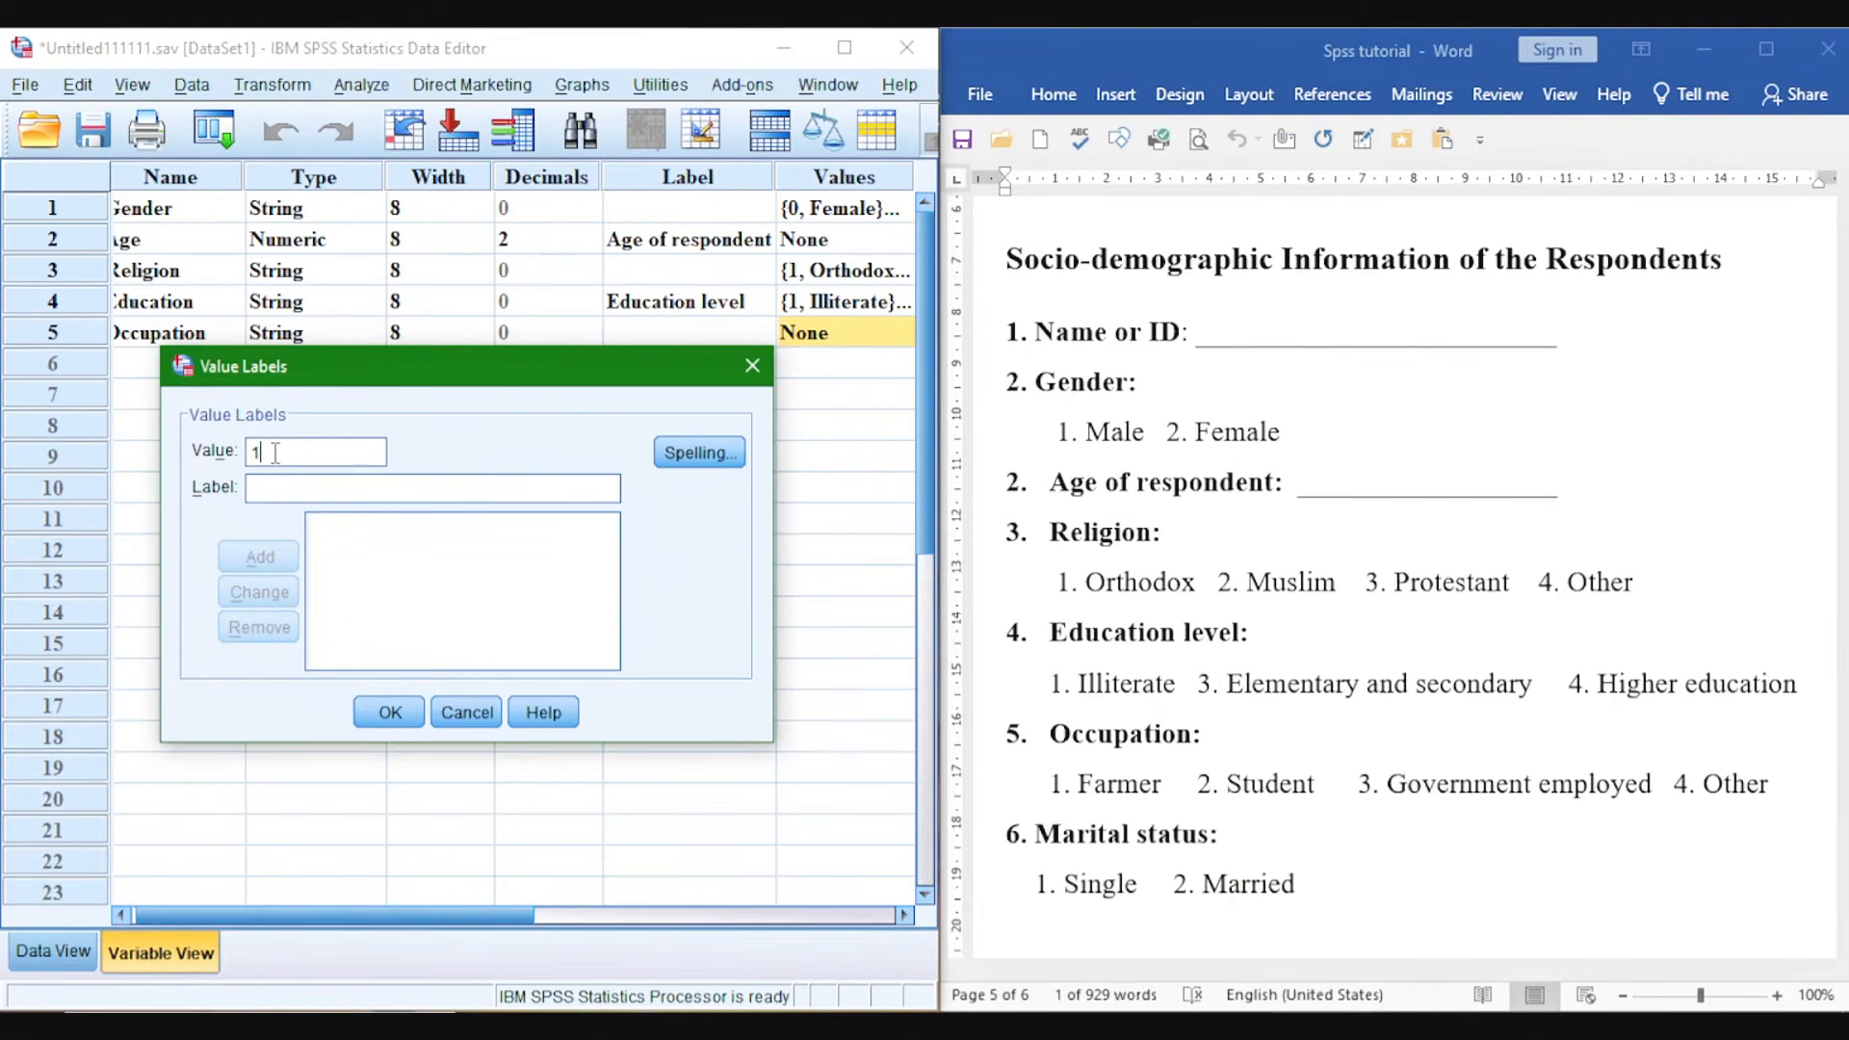
left_click(263, 490)
type("Farmer")
left_click(259, 557)
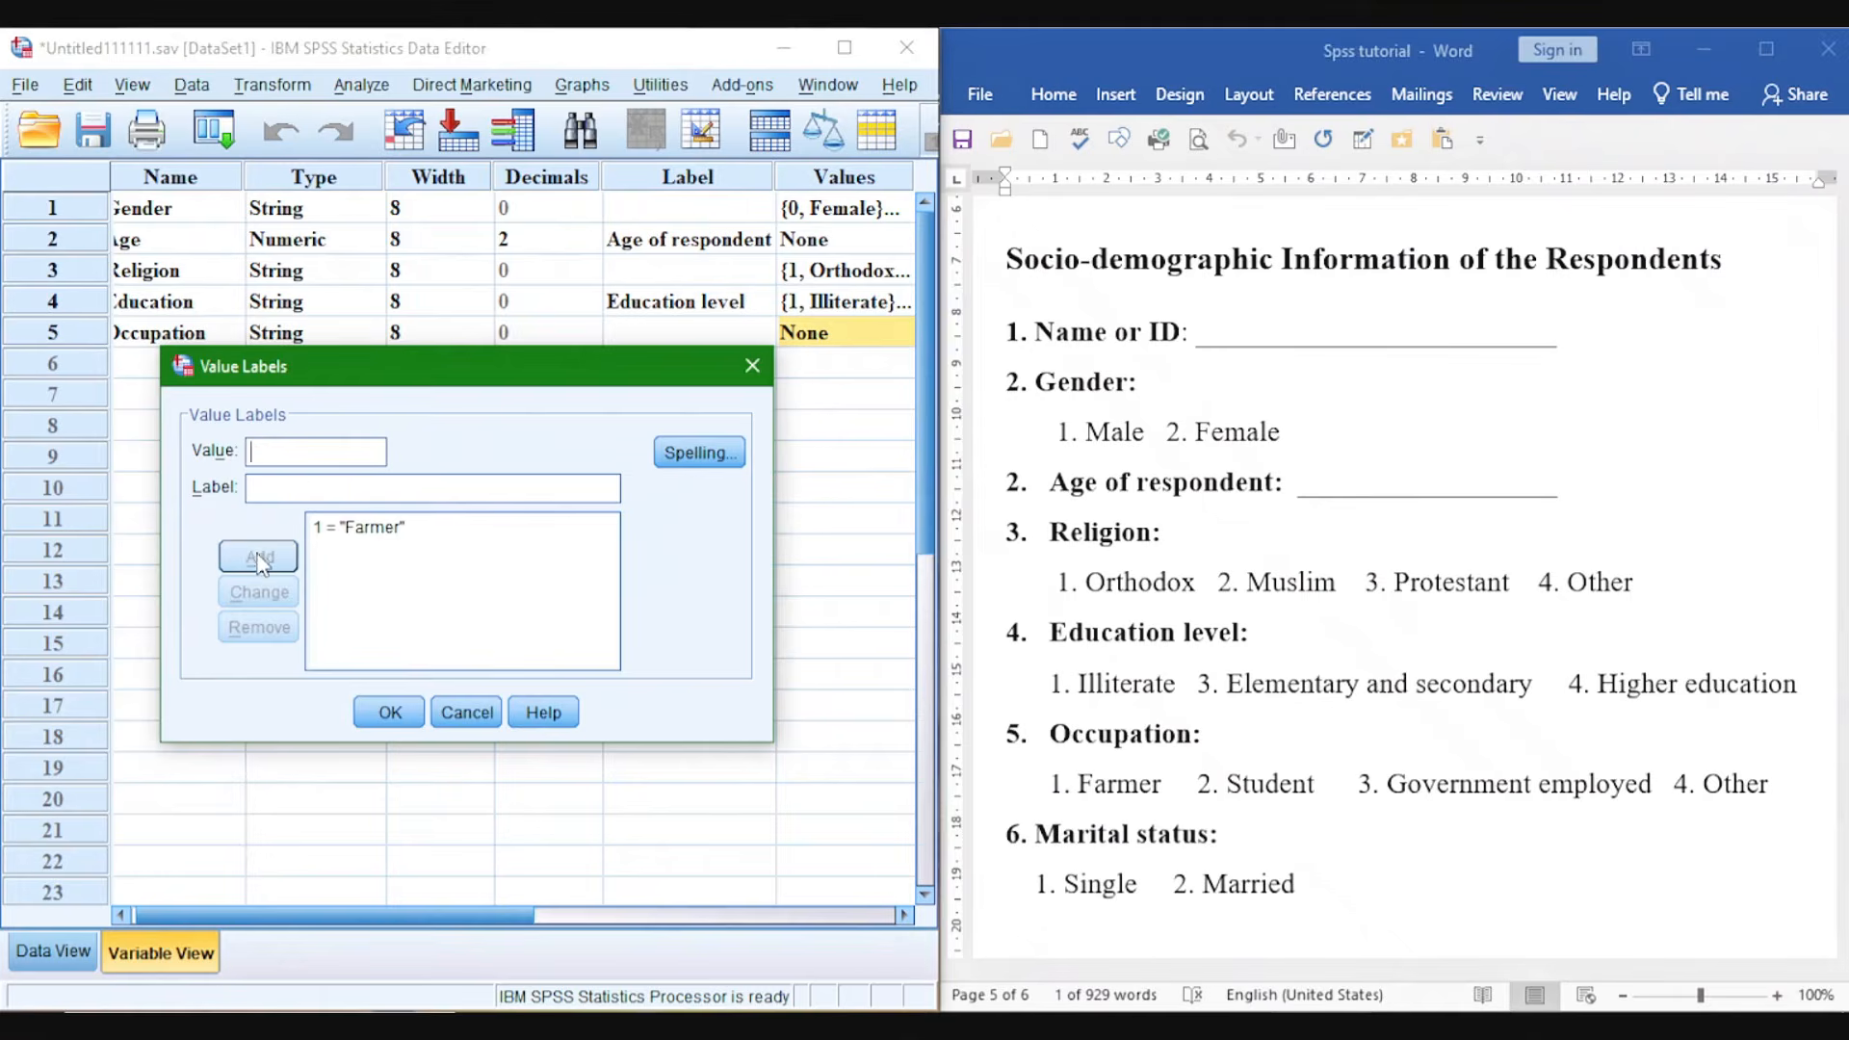
Add the Occupation value labels 2 for Student and 3 for Government employed.
type("2")
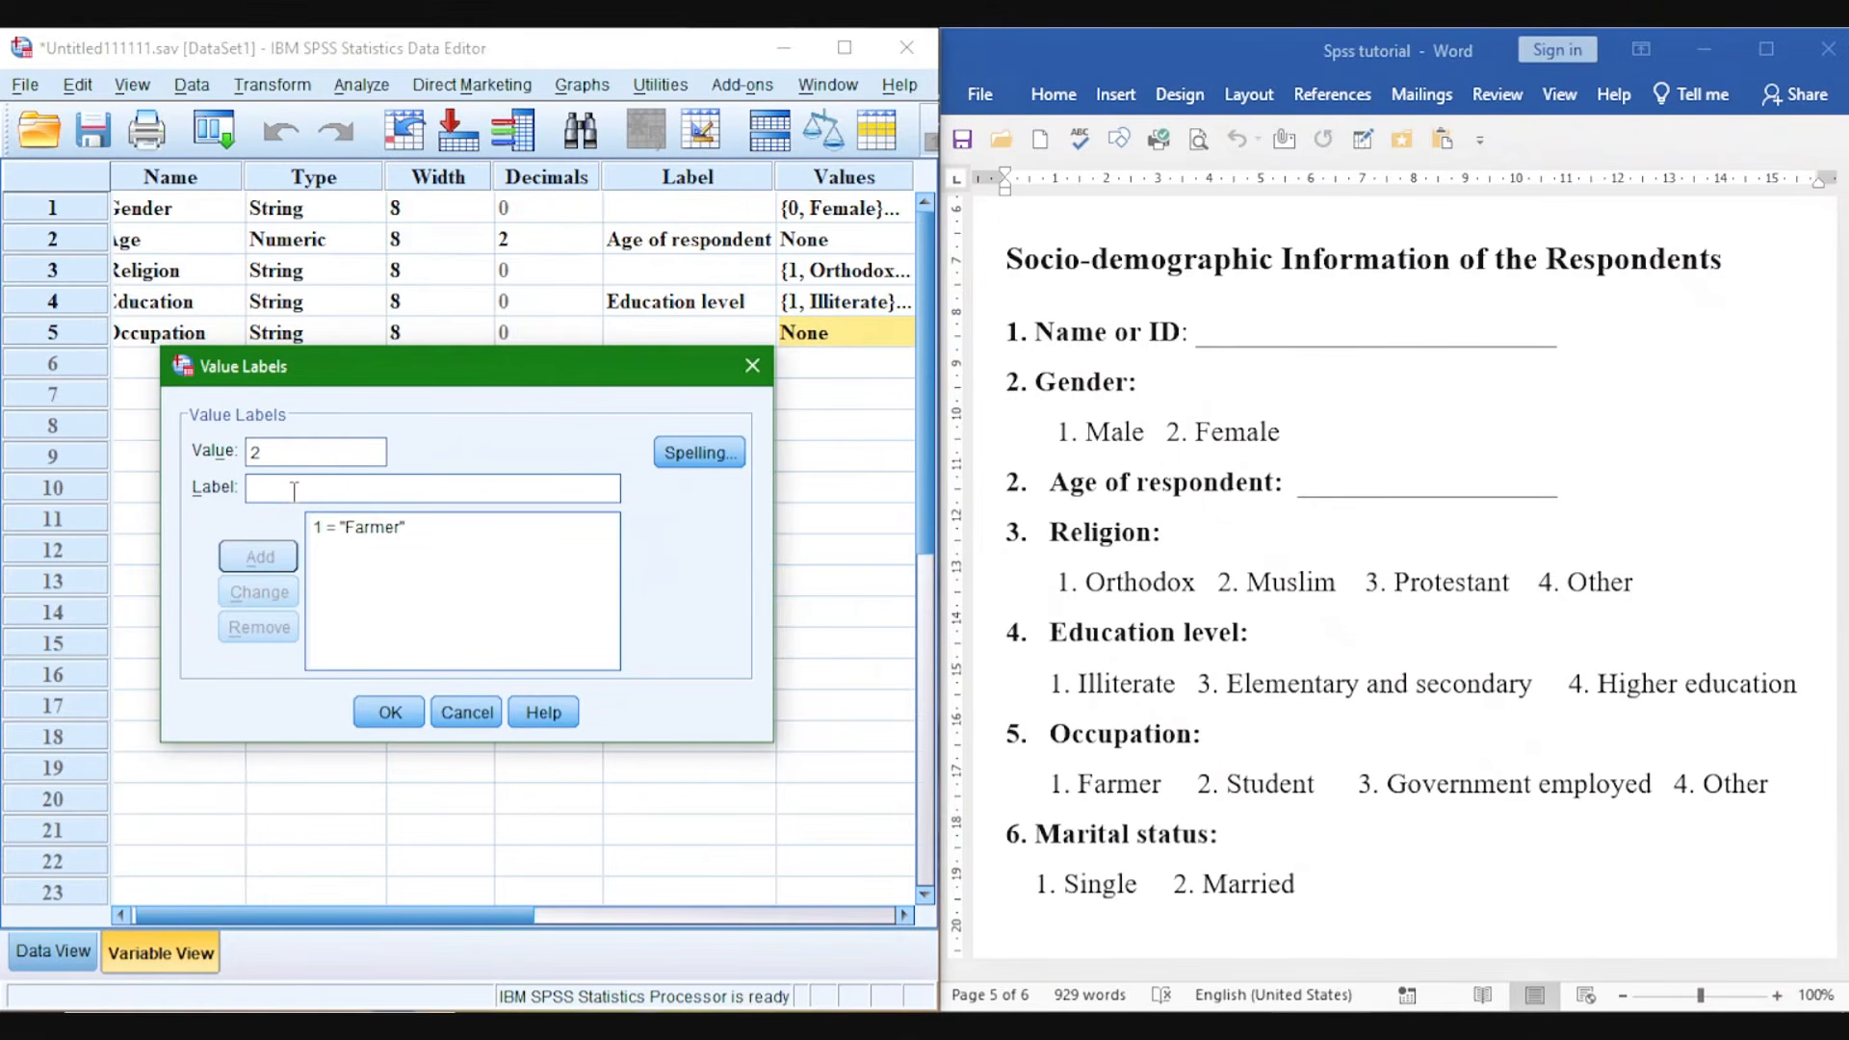
left_click(294, 491)
type("Student")
left_click(278, 558)
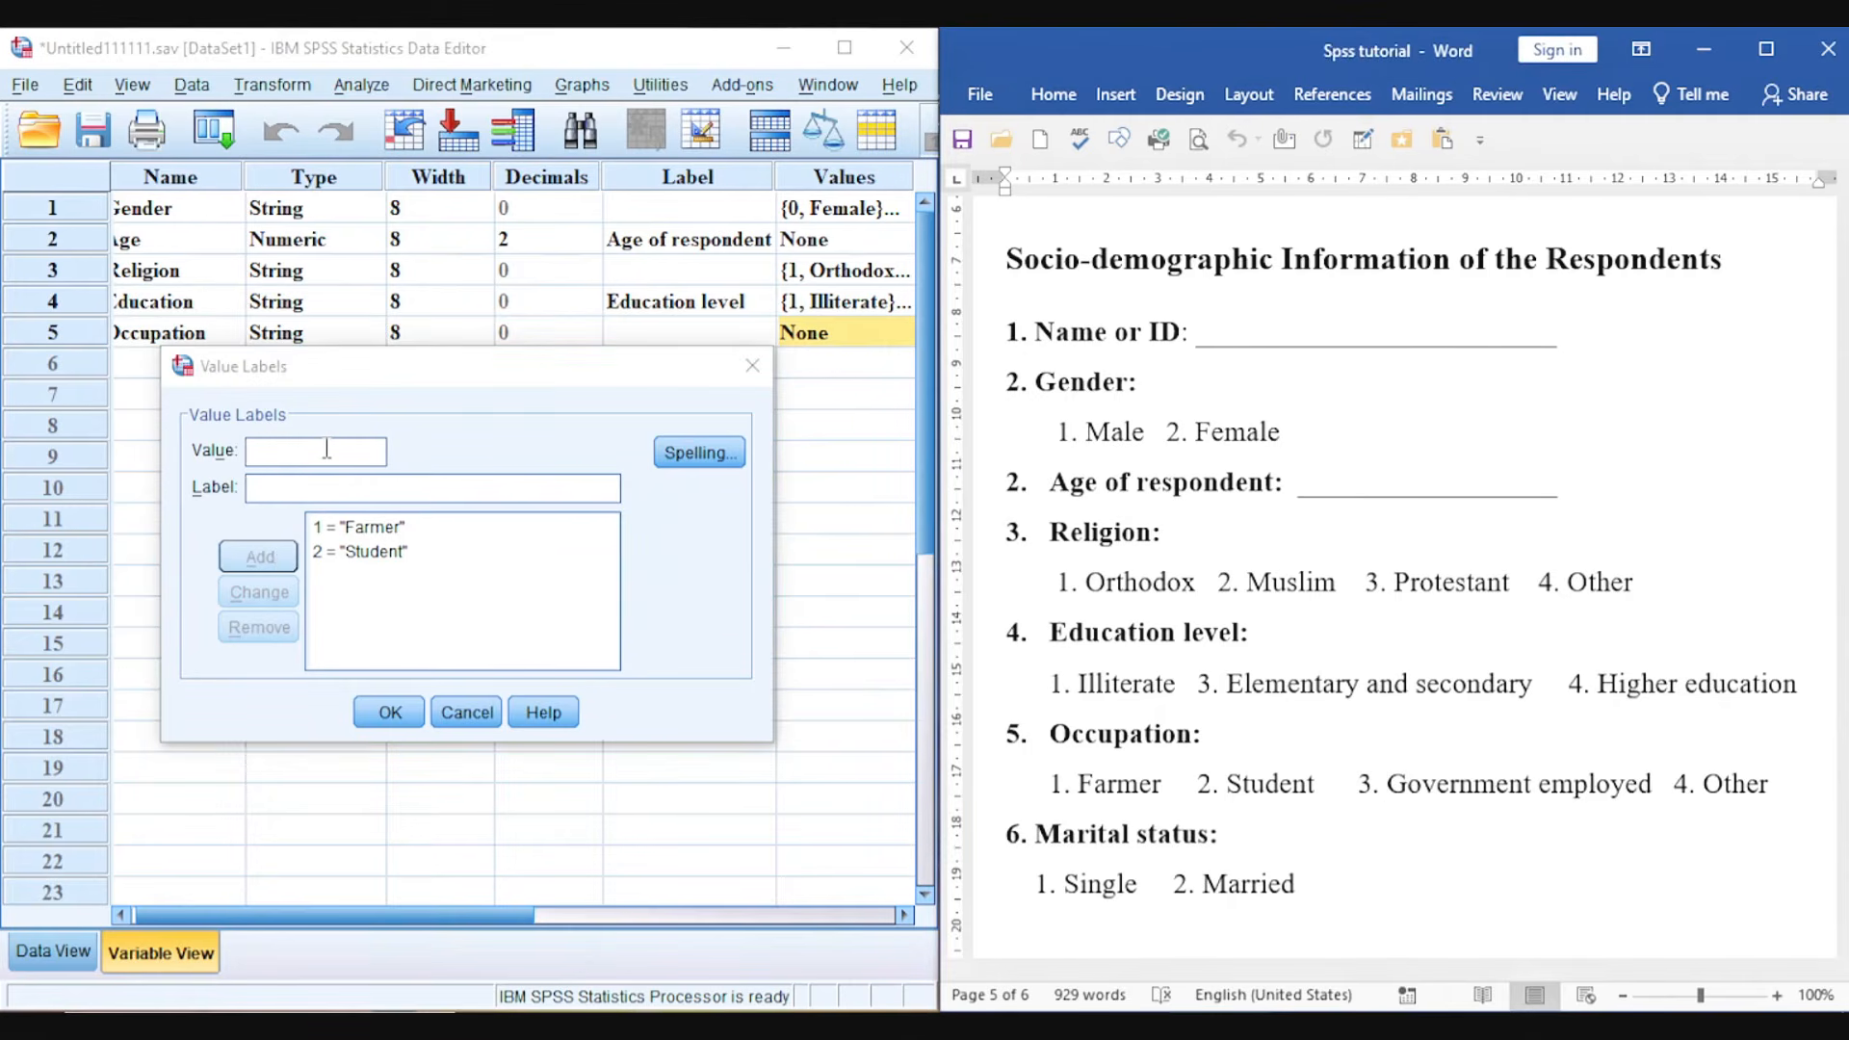
type("3")
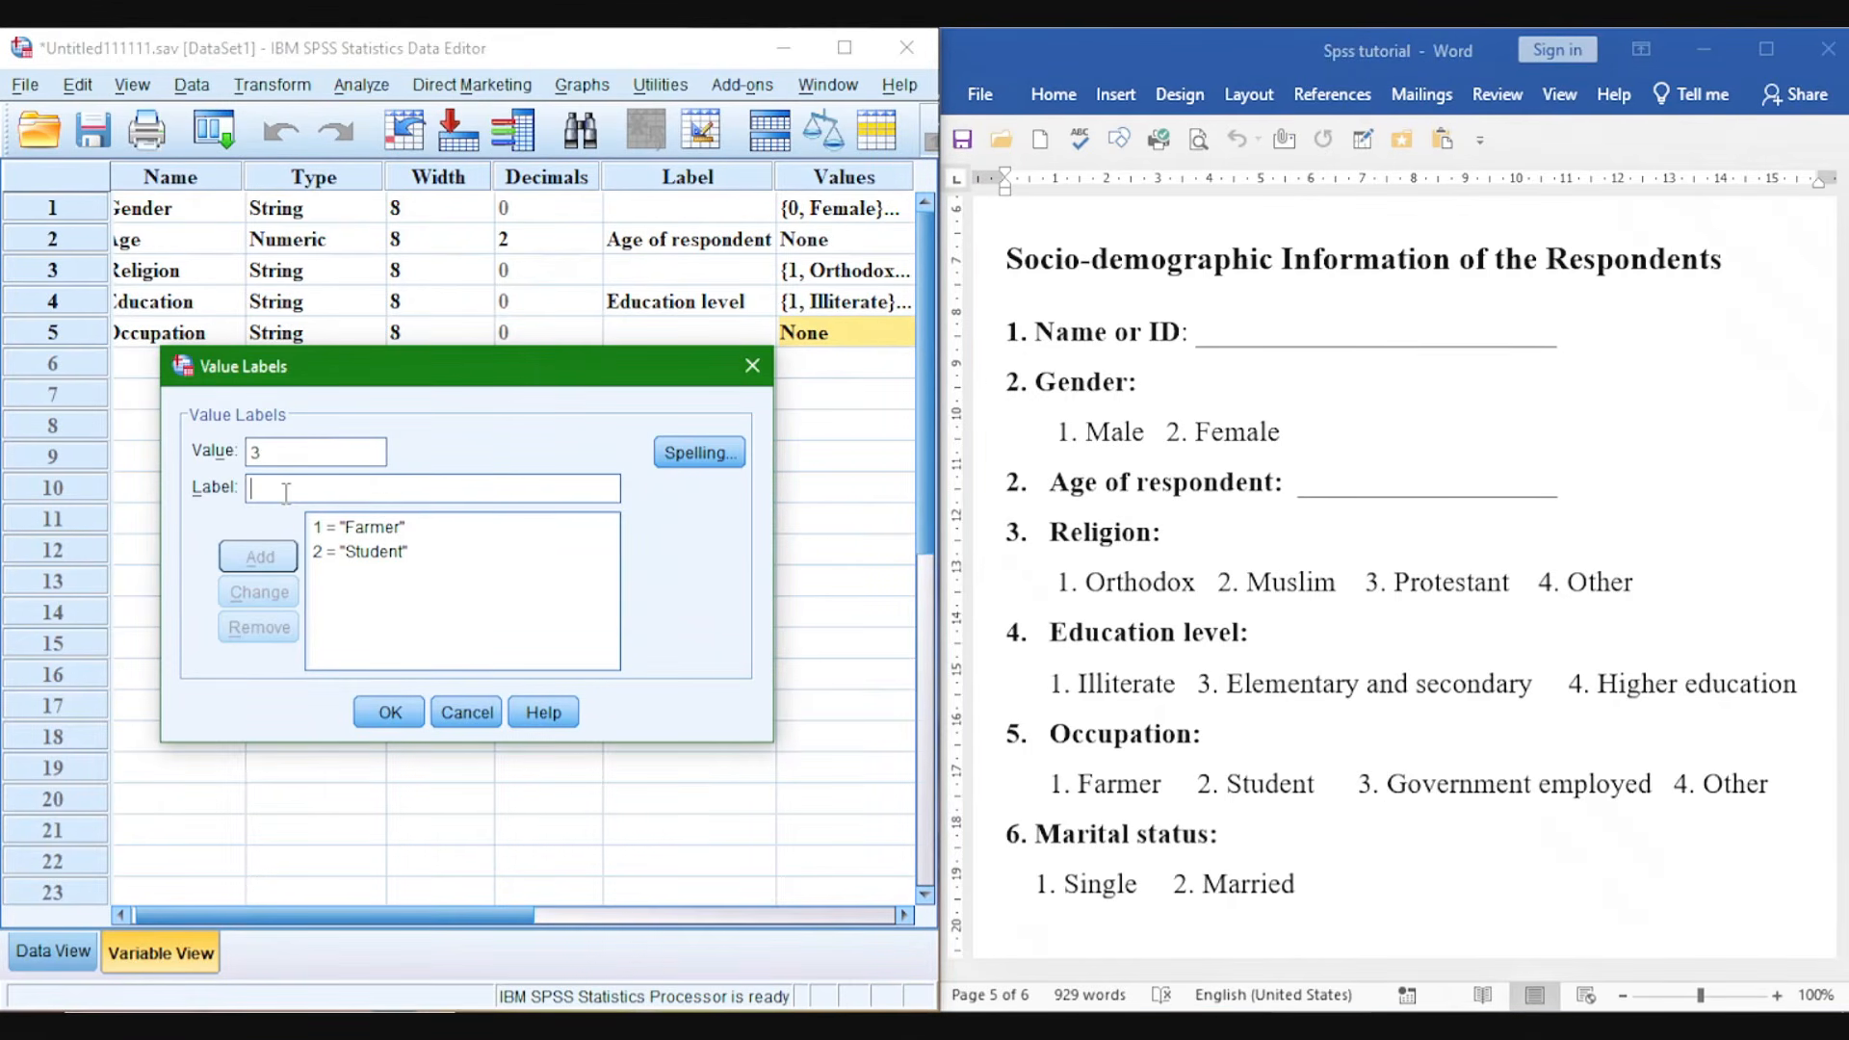
type("Government employed")
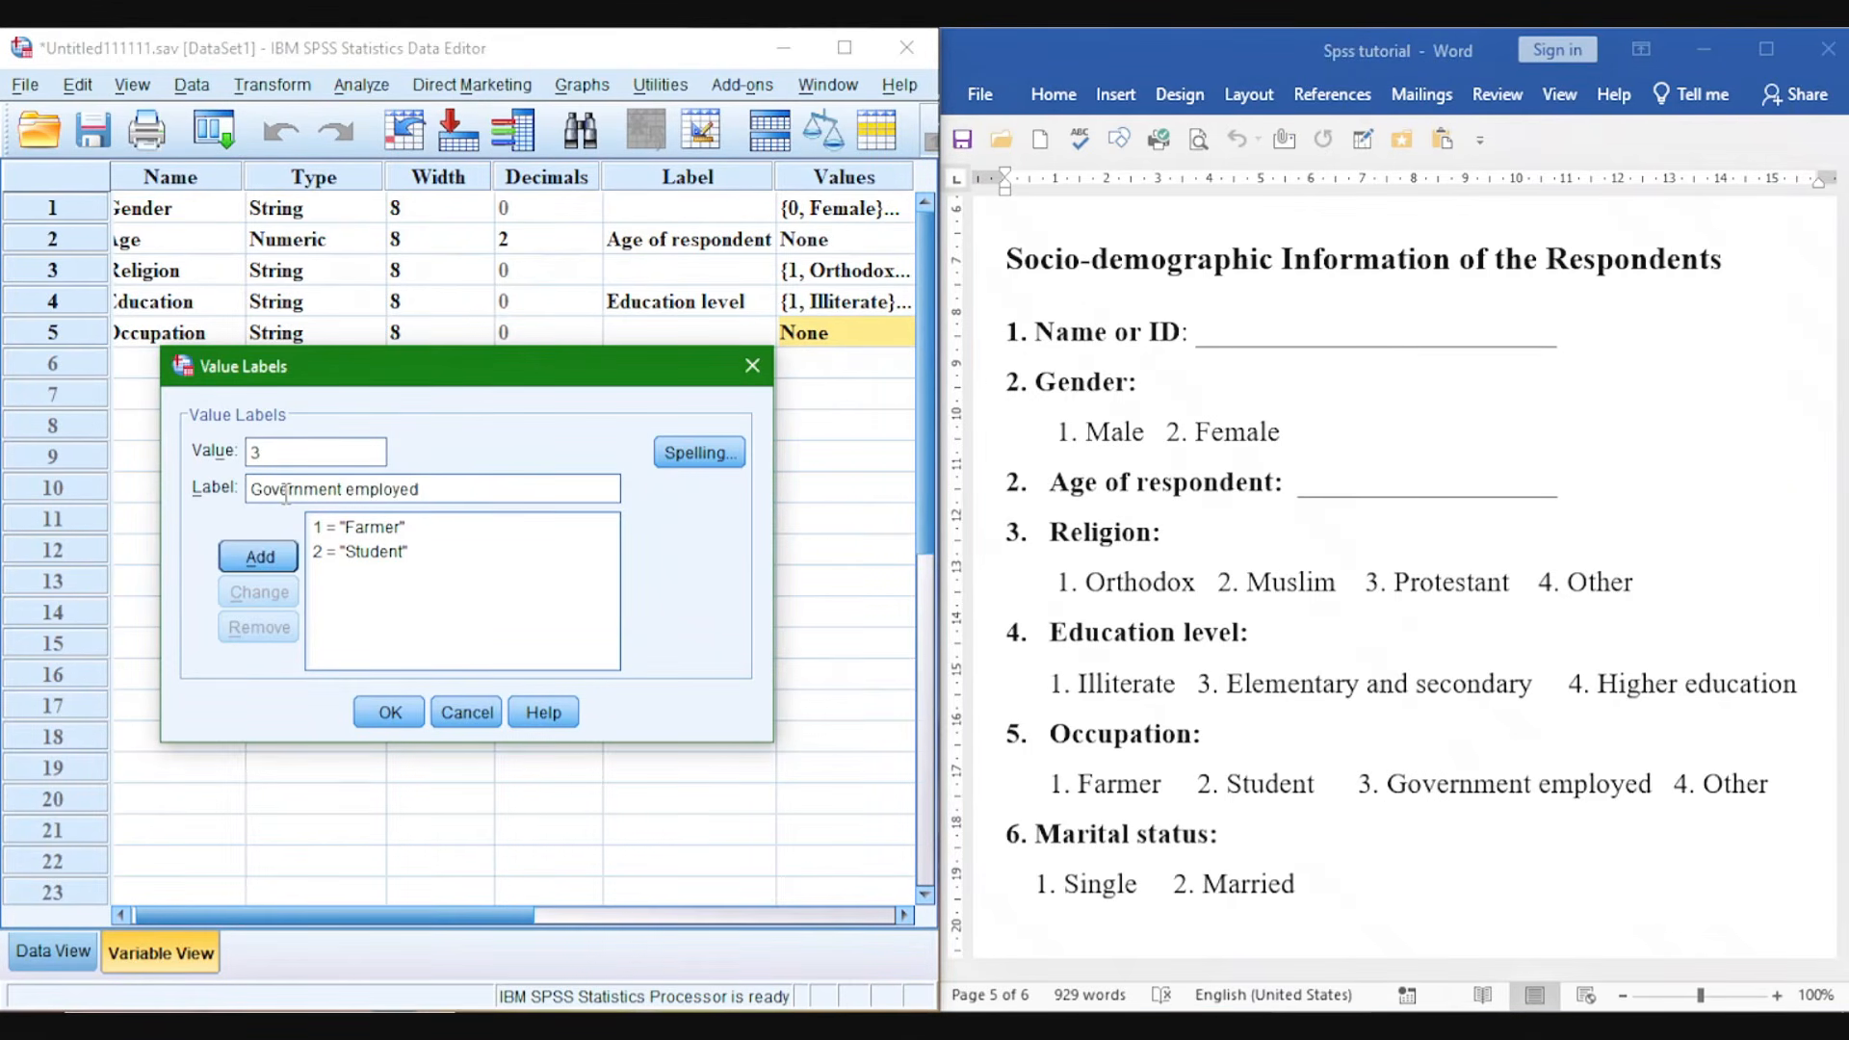
left_click(258, 556)
Add the Occupation value label 4 for Other and apply the value labels.
left_click(264, 453)
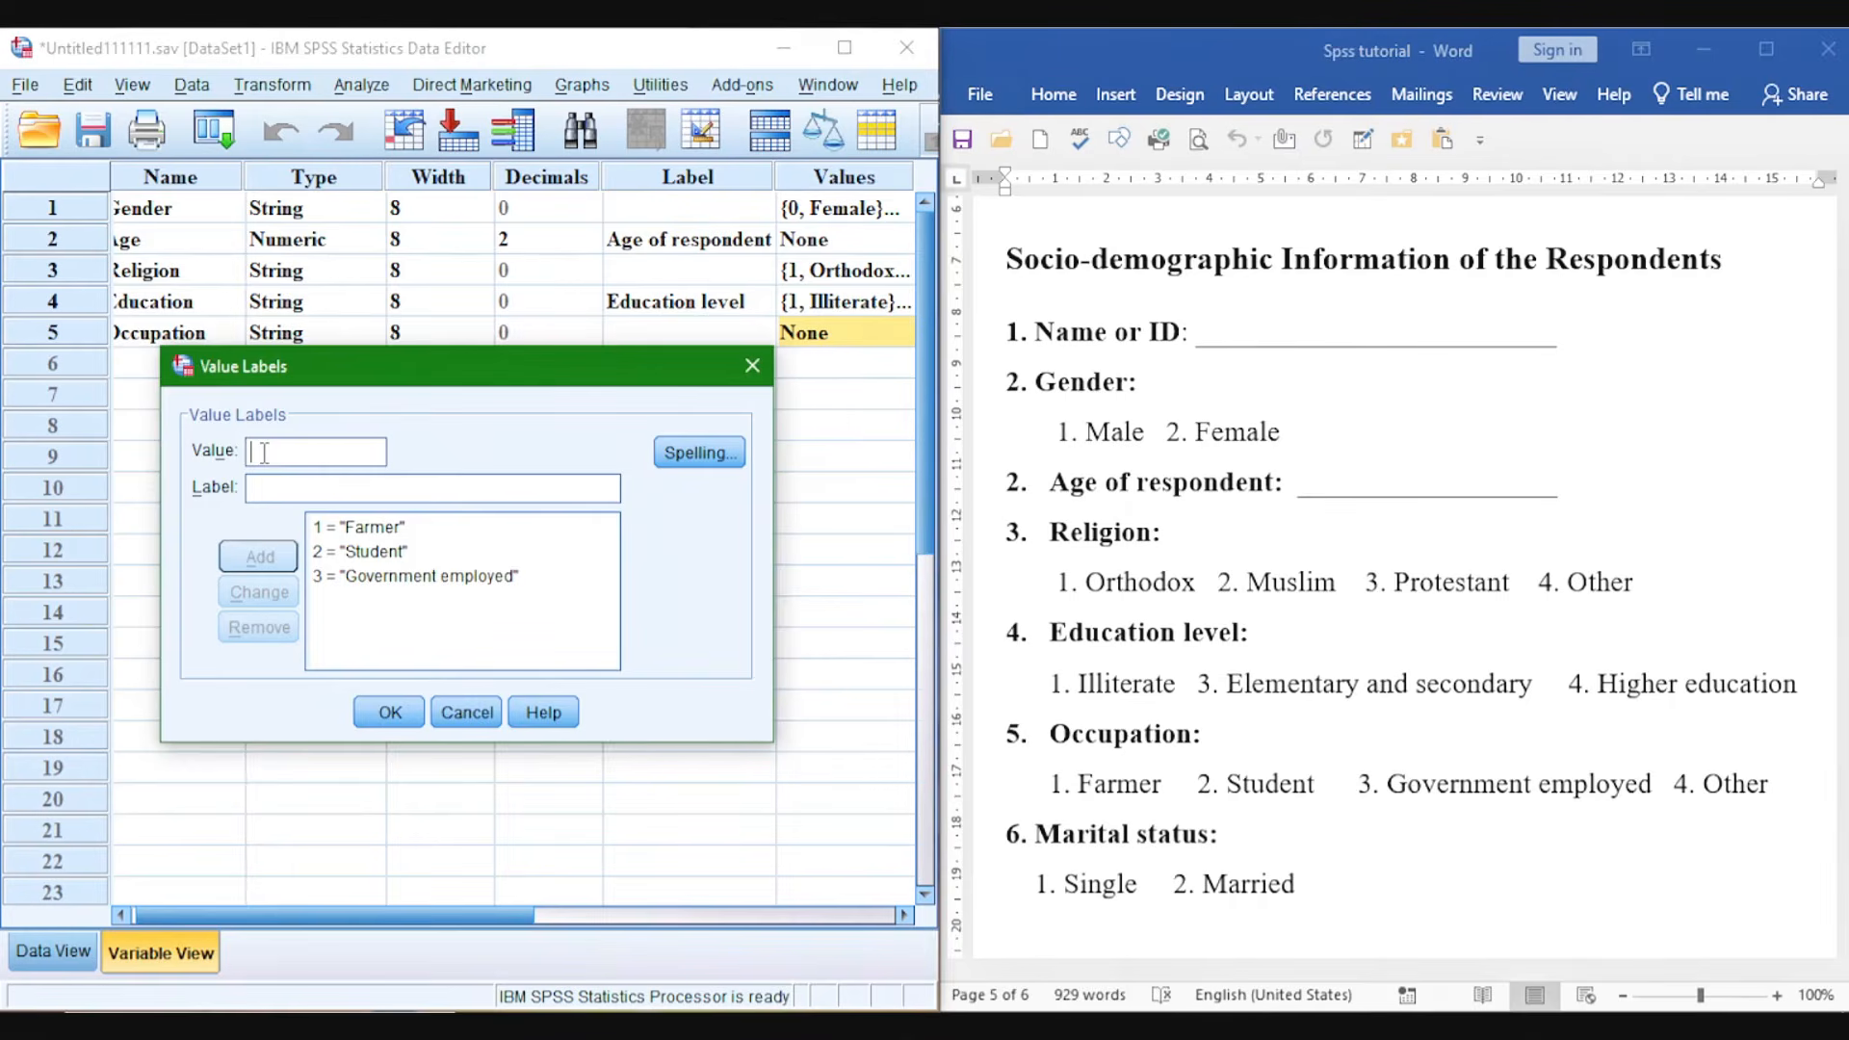
type("4")
type("Other")
left_click(258, 556)
left_click(385, 711)
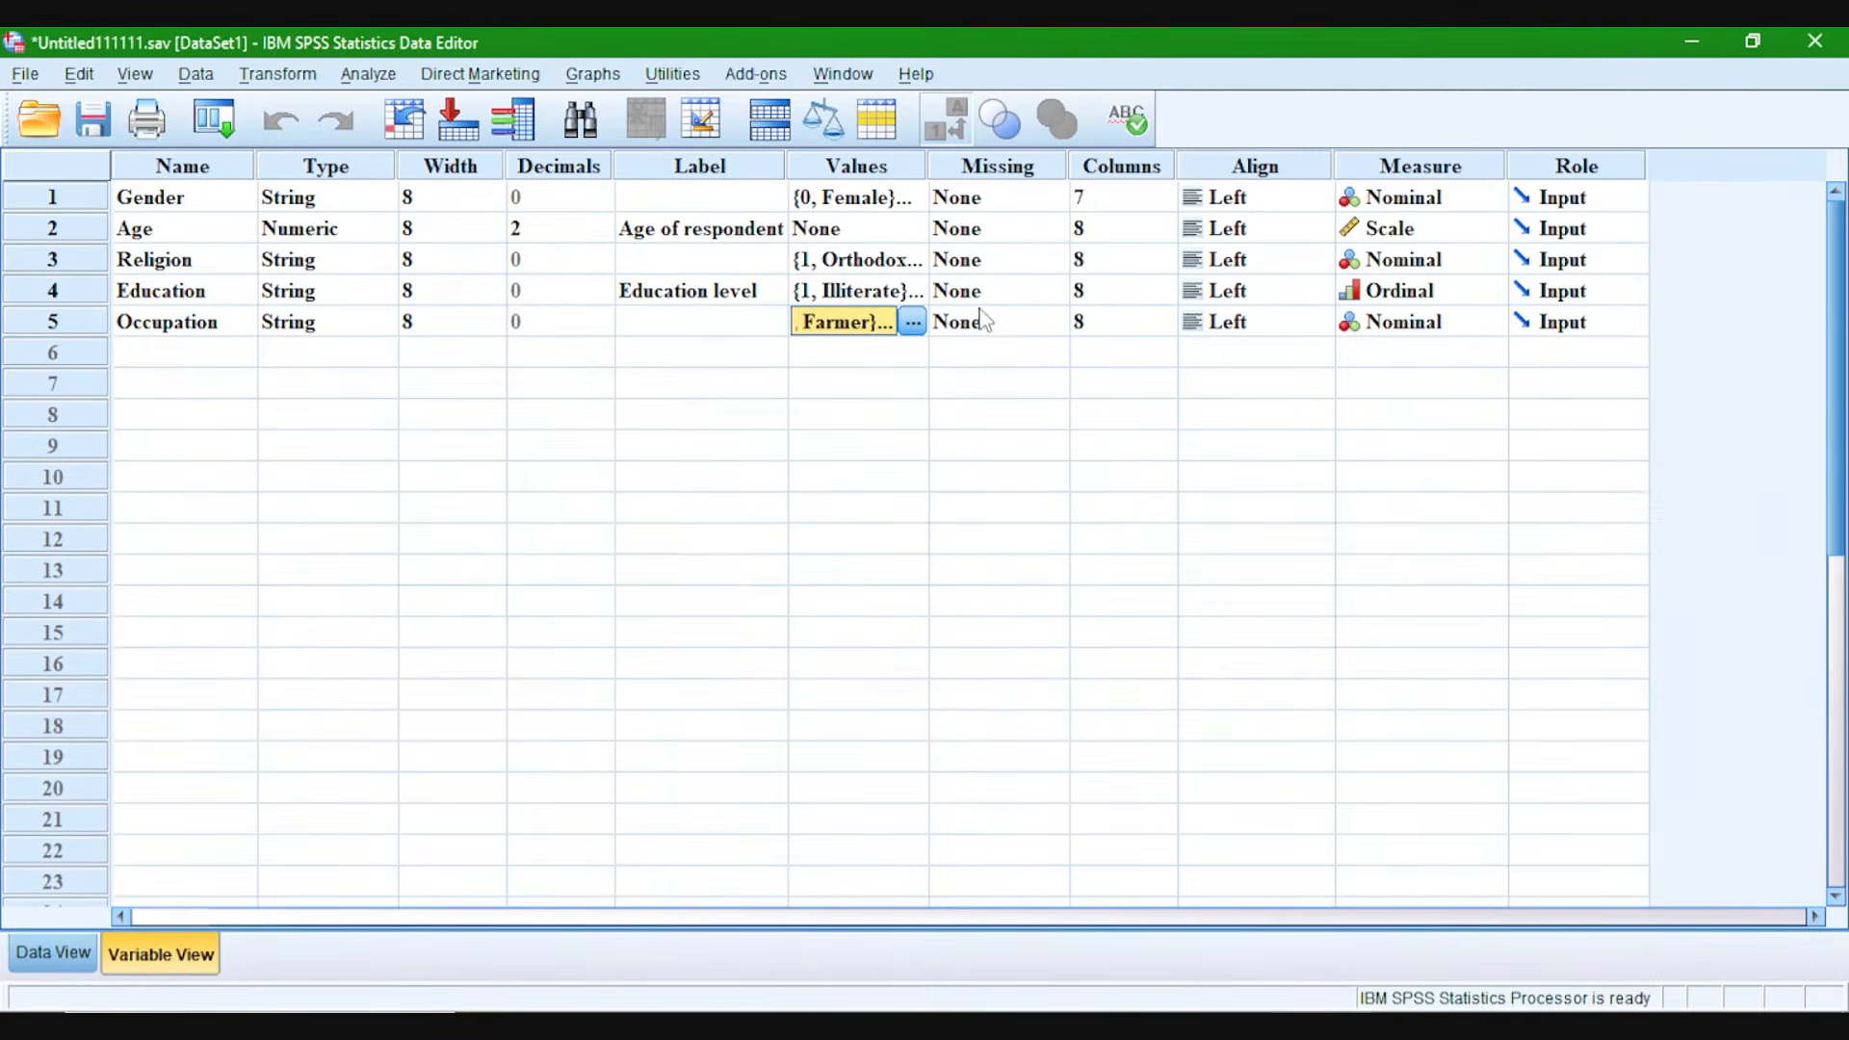
Return to the side-by-side view with the questionnaire and name the sixth variable Marital.
key("super+Up")
left_click(1744, 39)
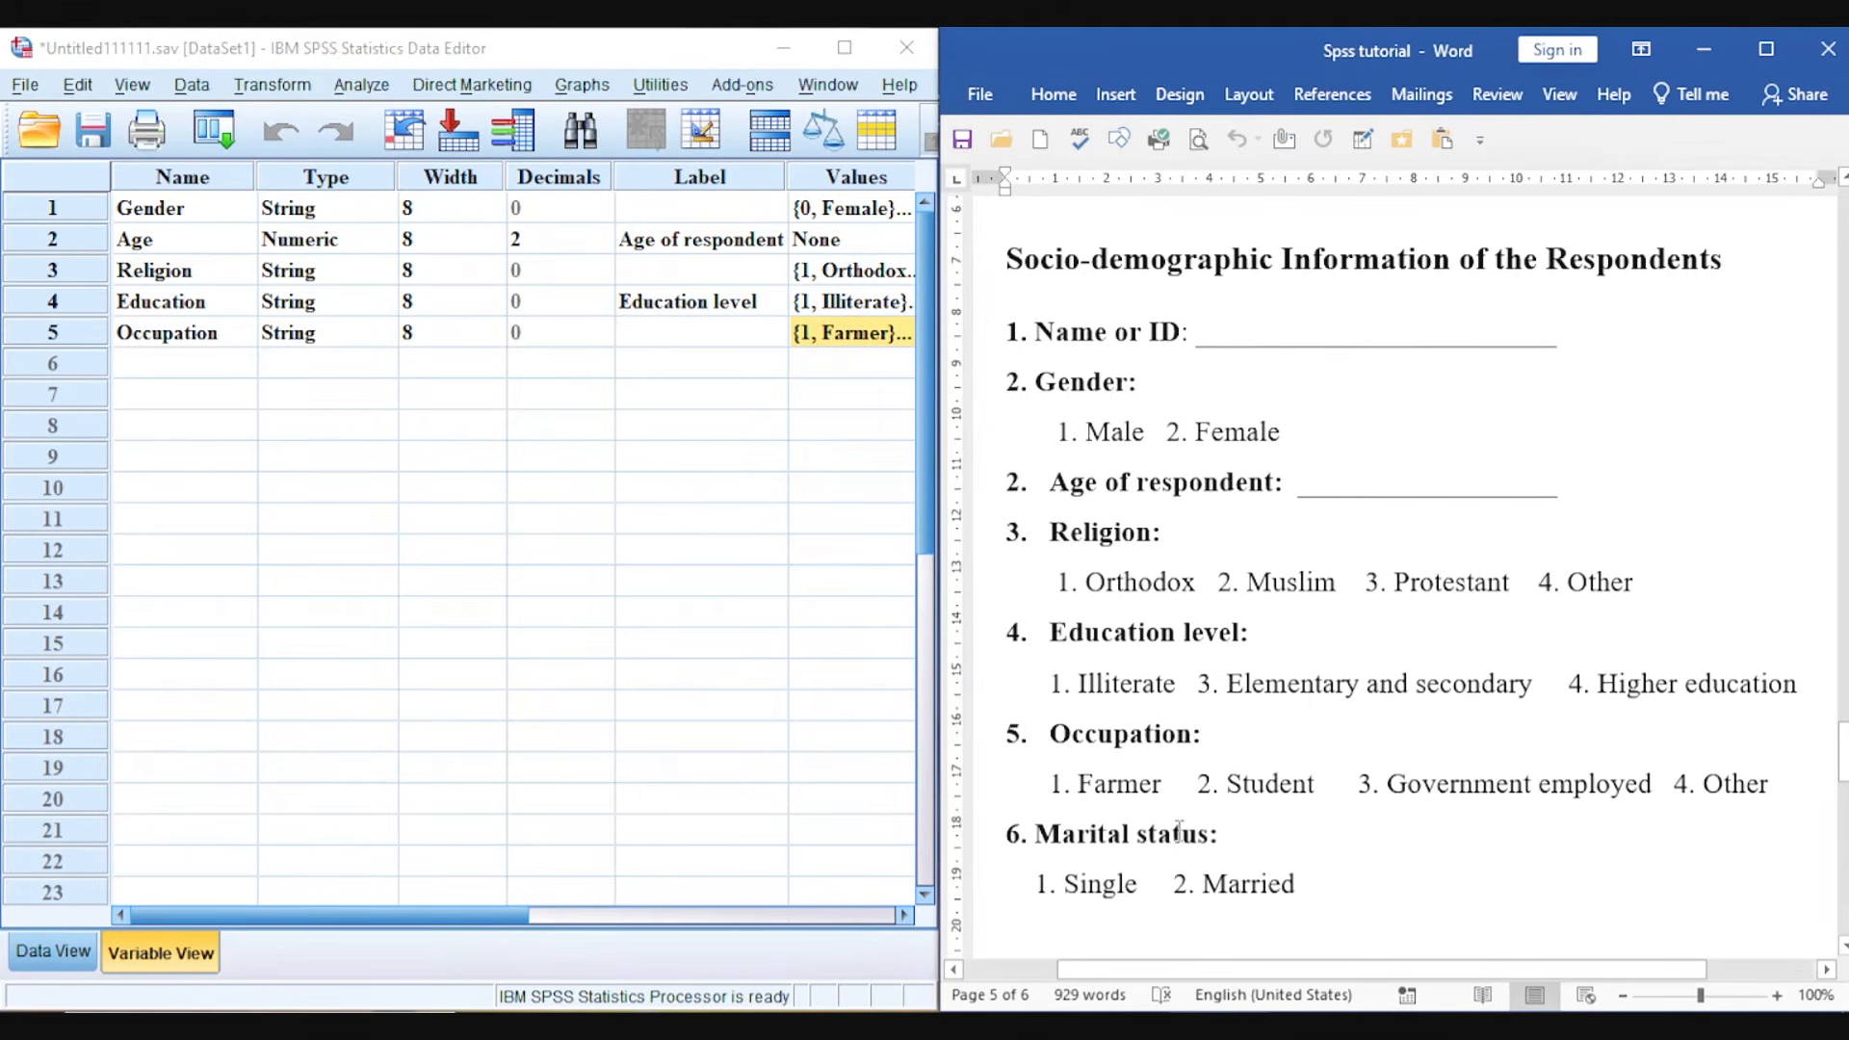
left_click(155, 366)
left_click(153, 363)
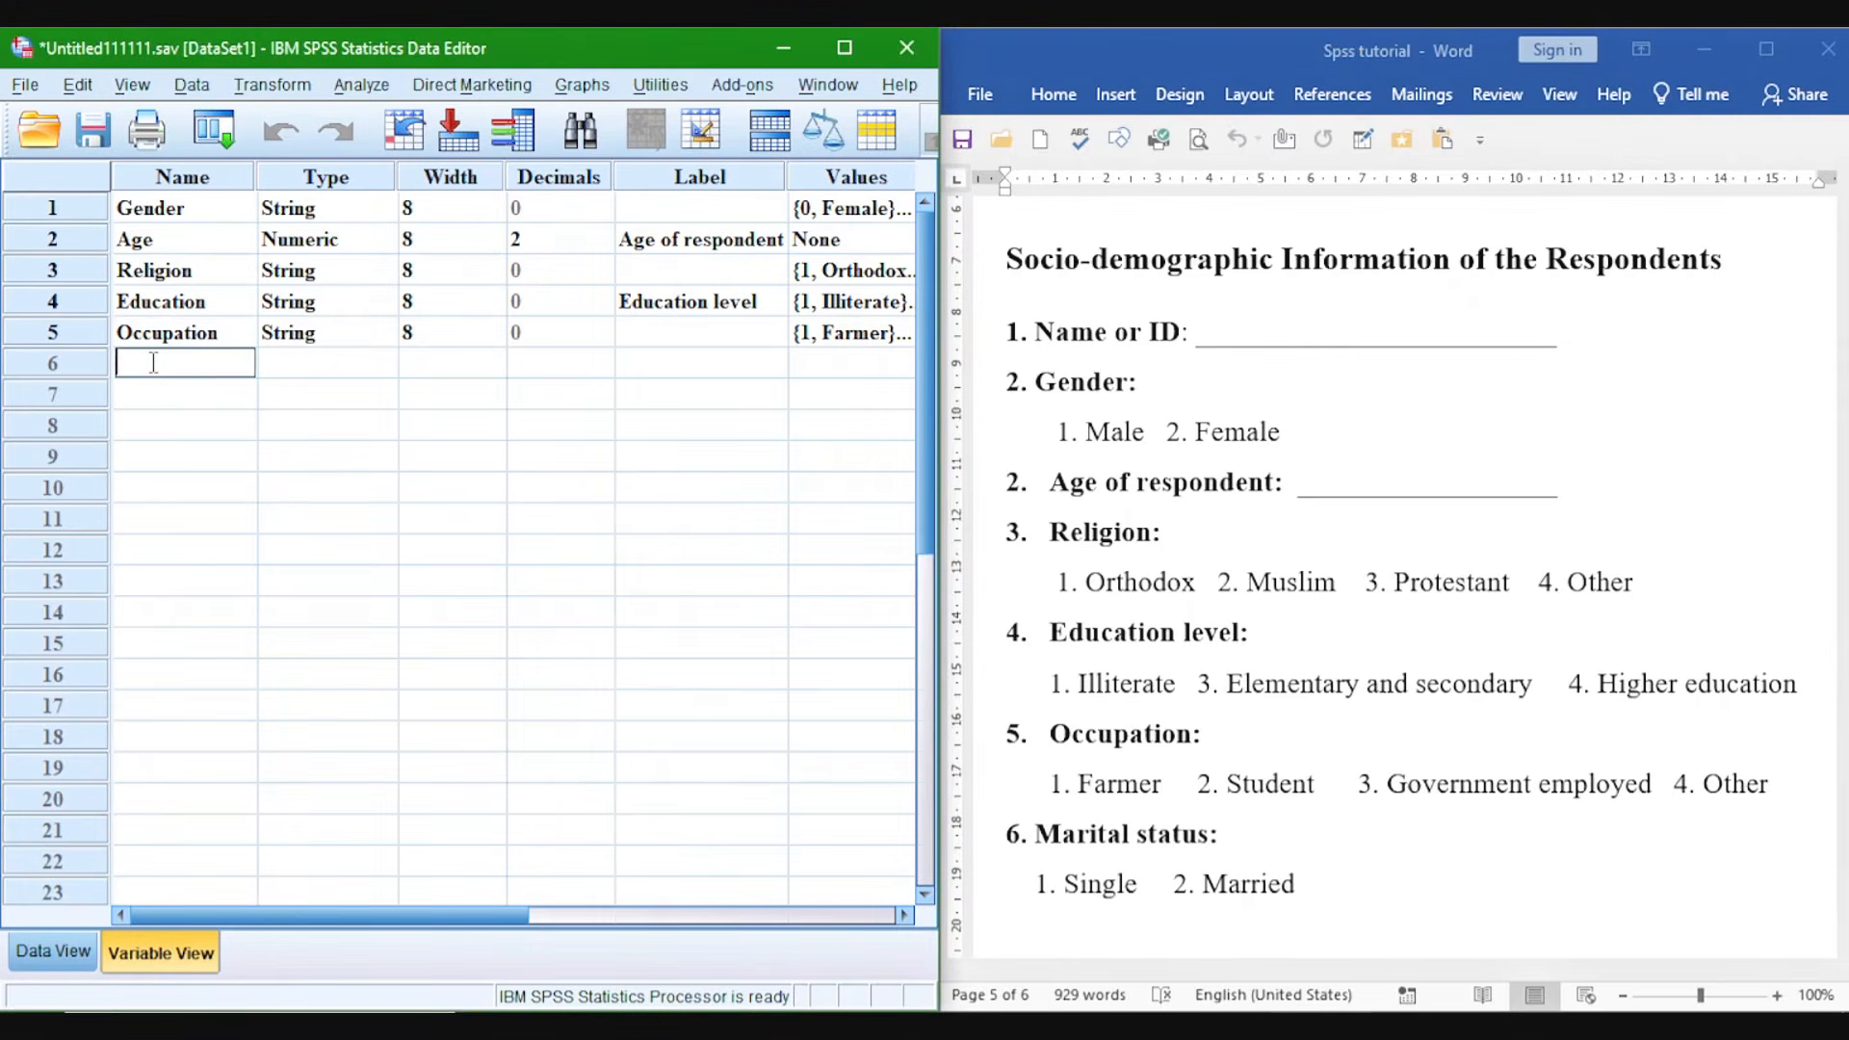
type("Marital")
key("Tab")
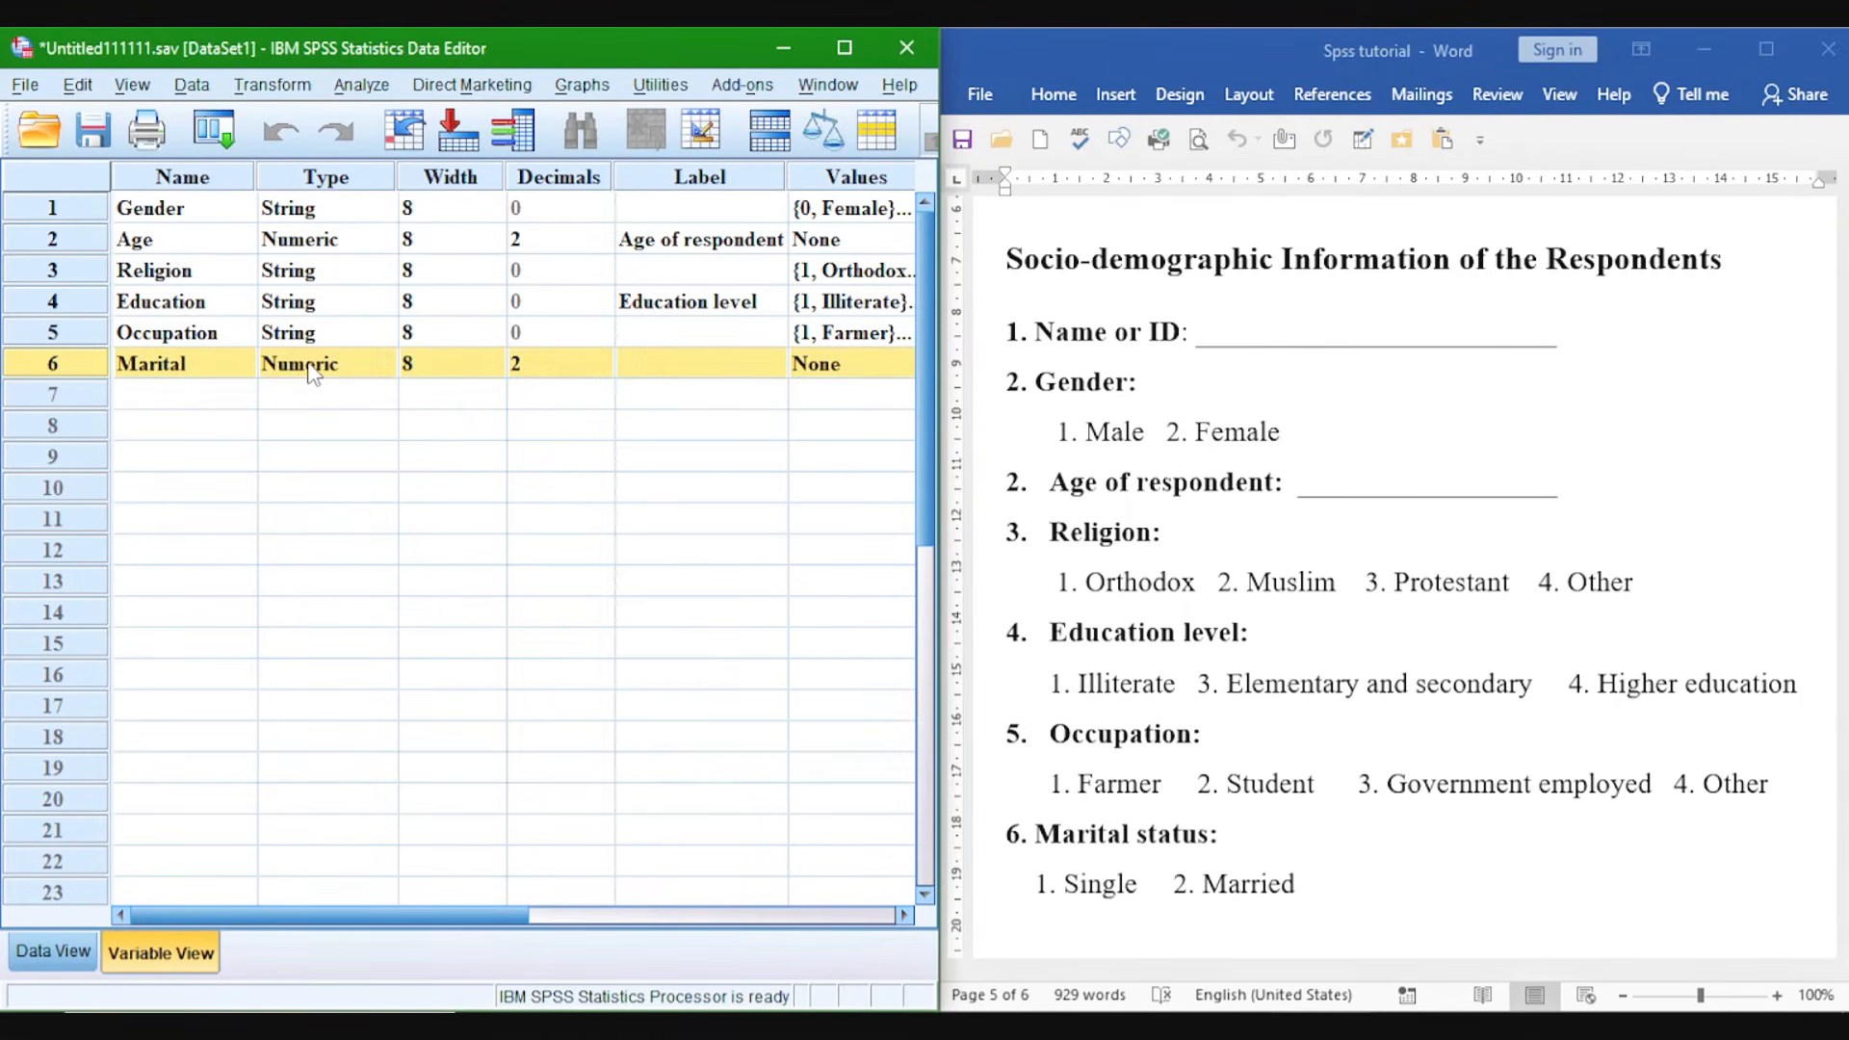
Enlarge the variable list to full screen and change the type of the Marital variable to String.
left_click(844, 47)
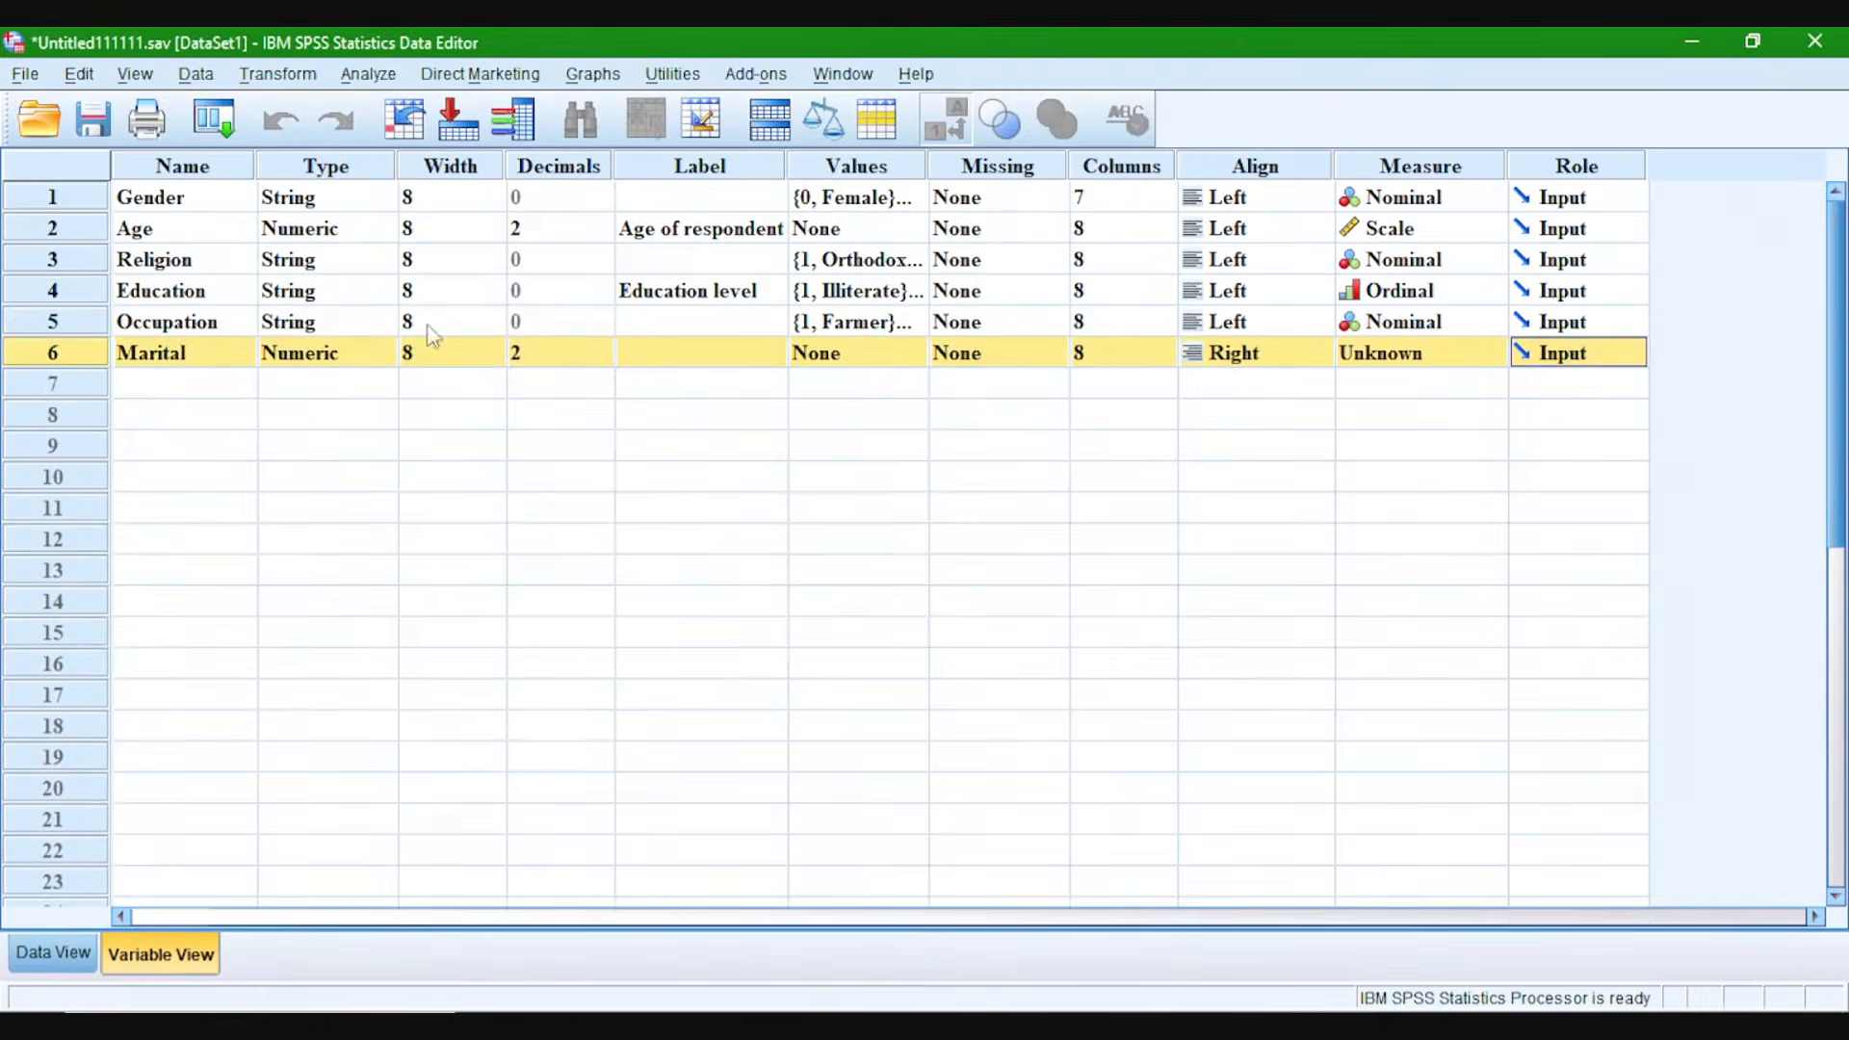
left_click(328, 359)
left_click(381, 353)
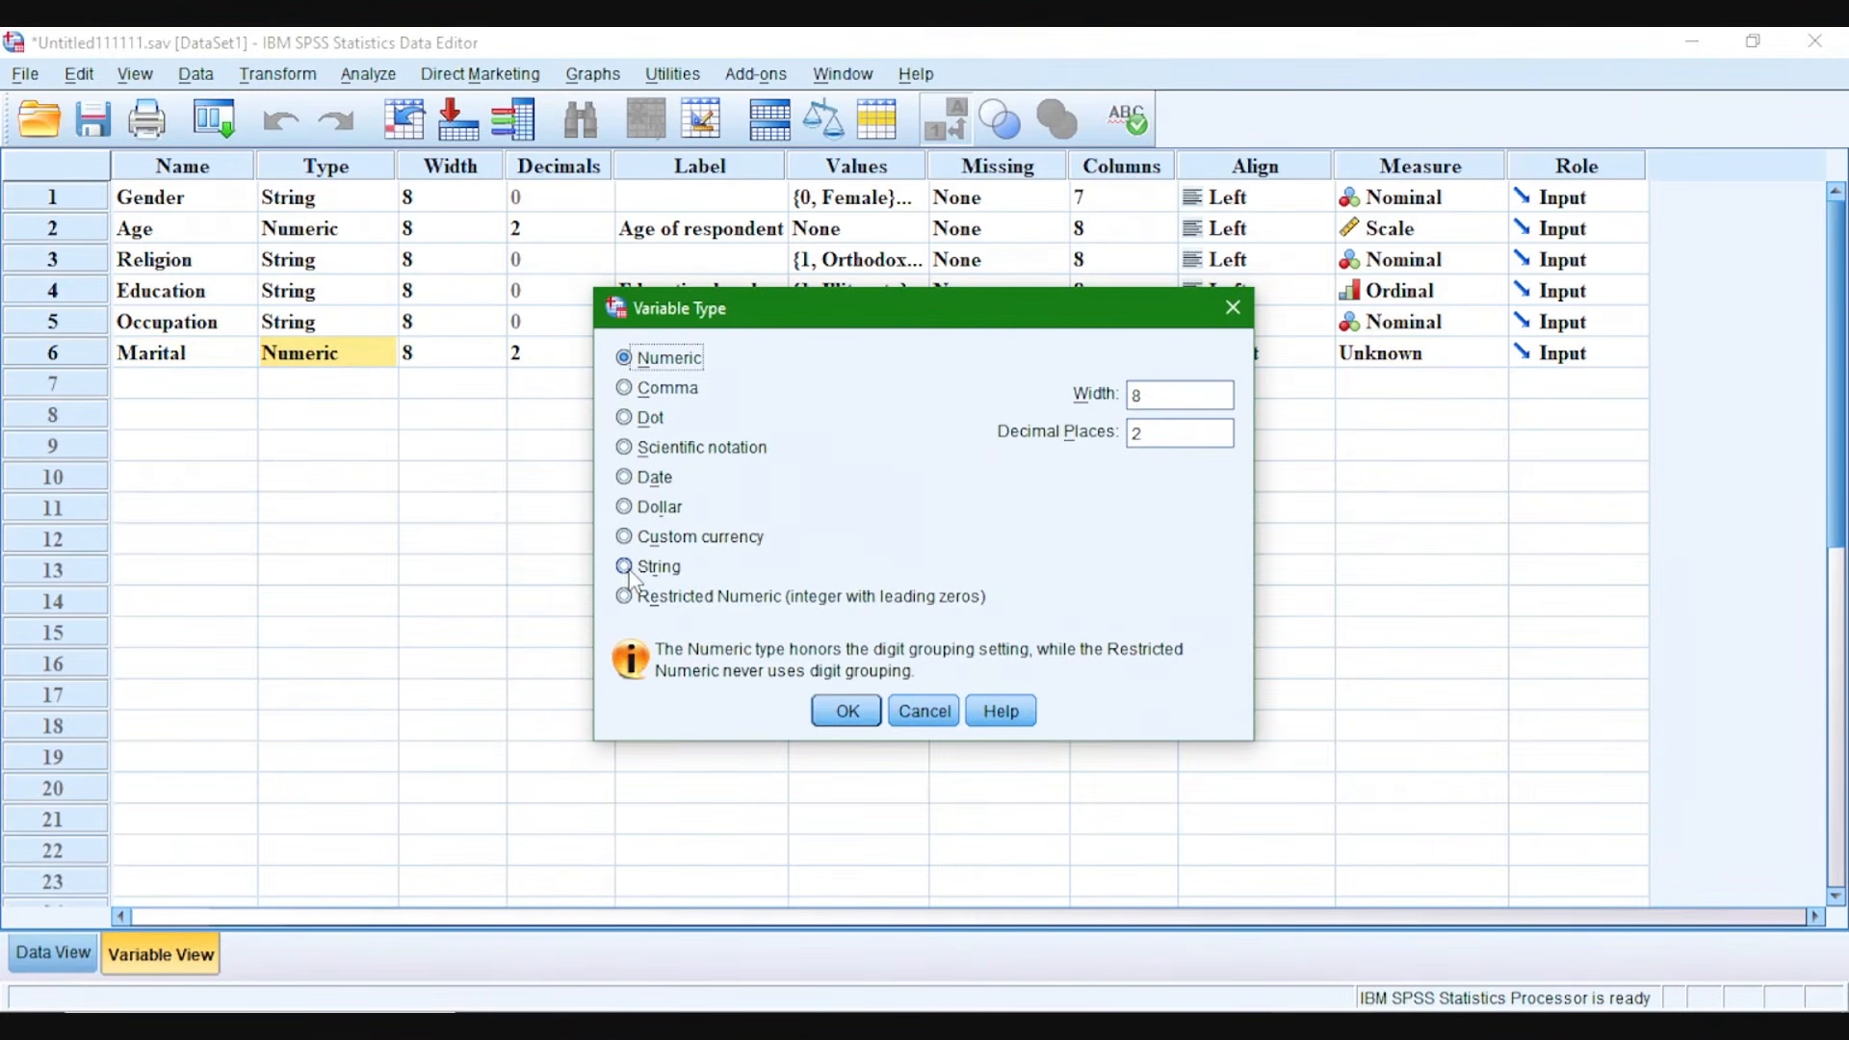
left_click(624, 567)
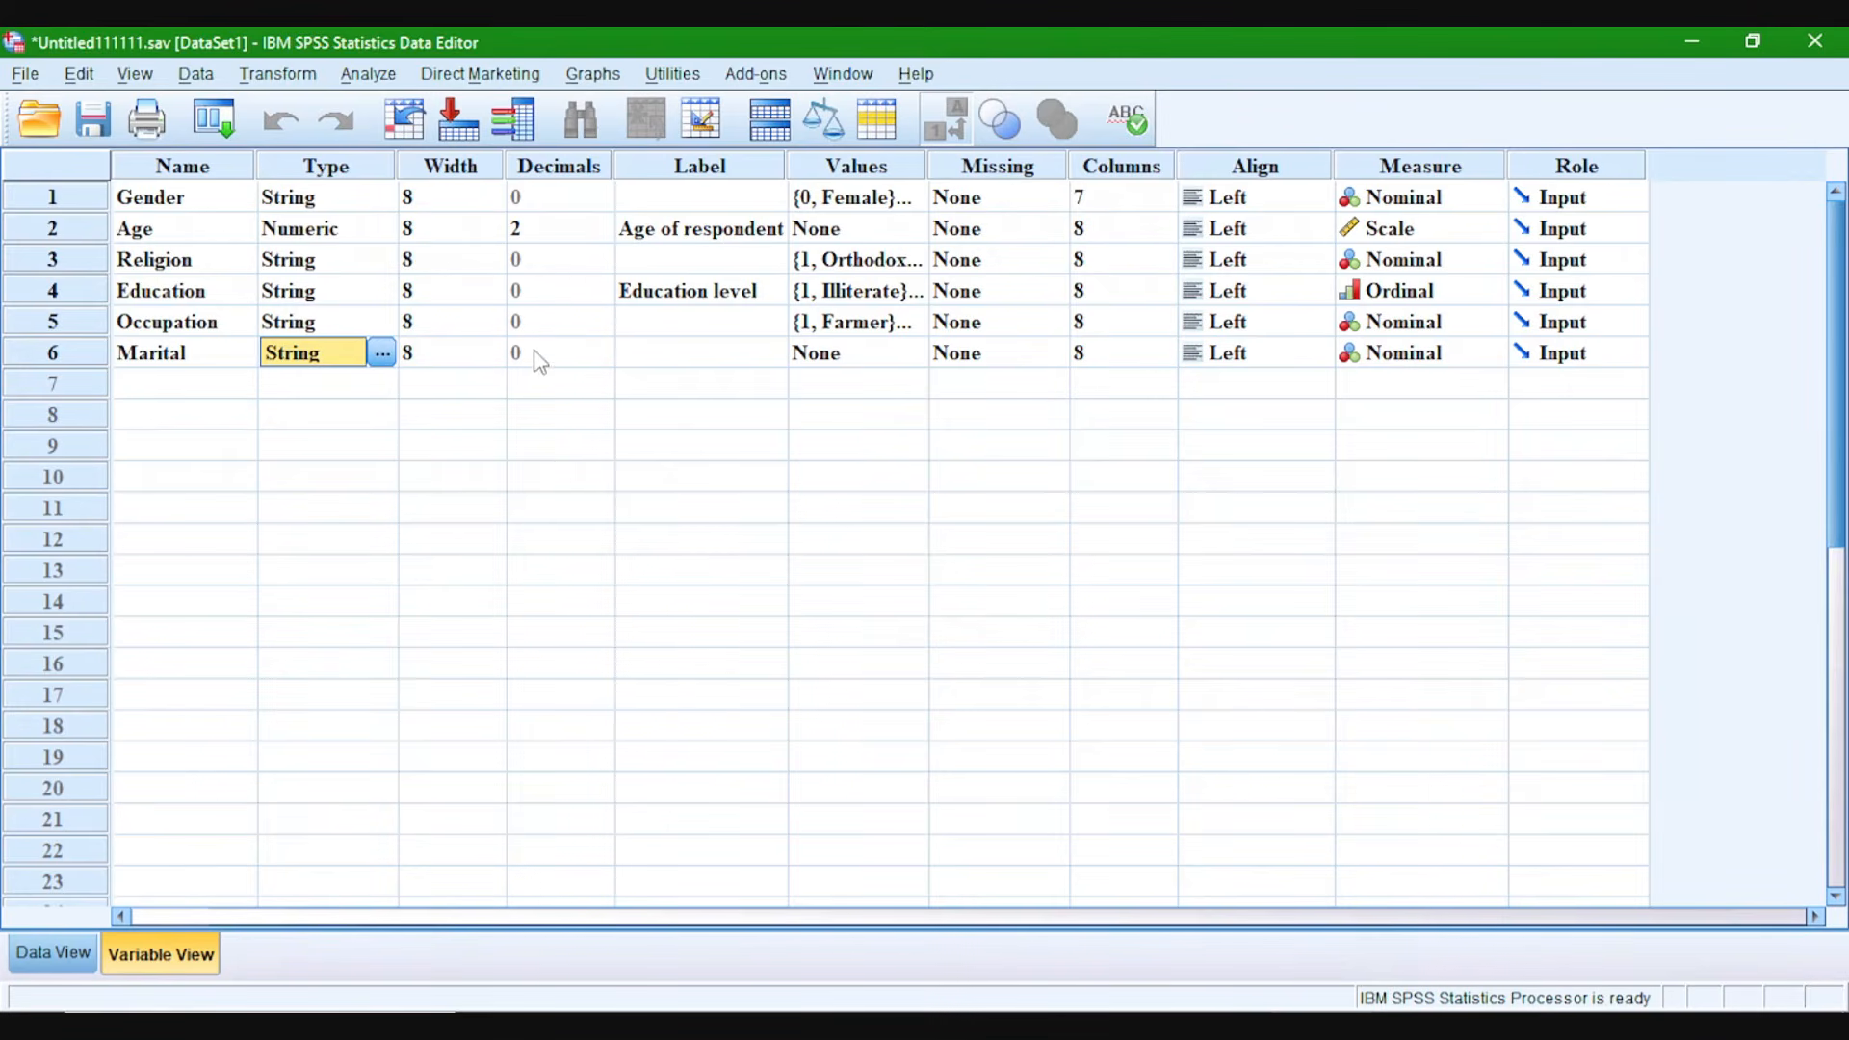
Enter "Marital status" as the label of the Marital variable.
left_click(662, 166)
double_click(656, 354)
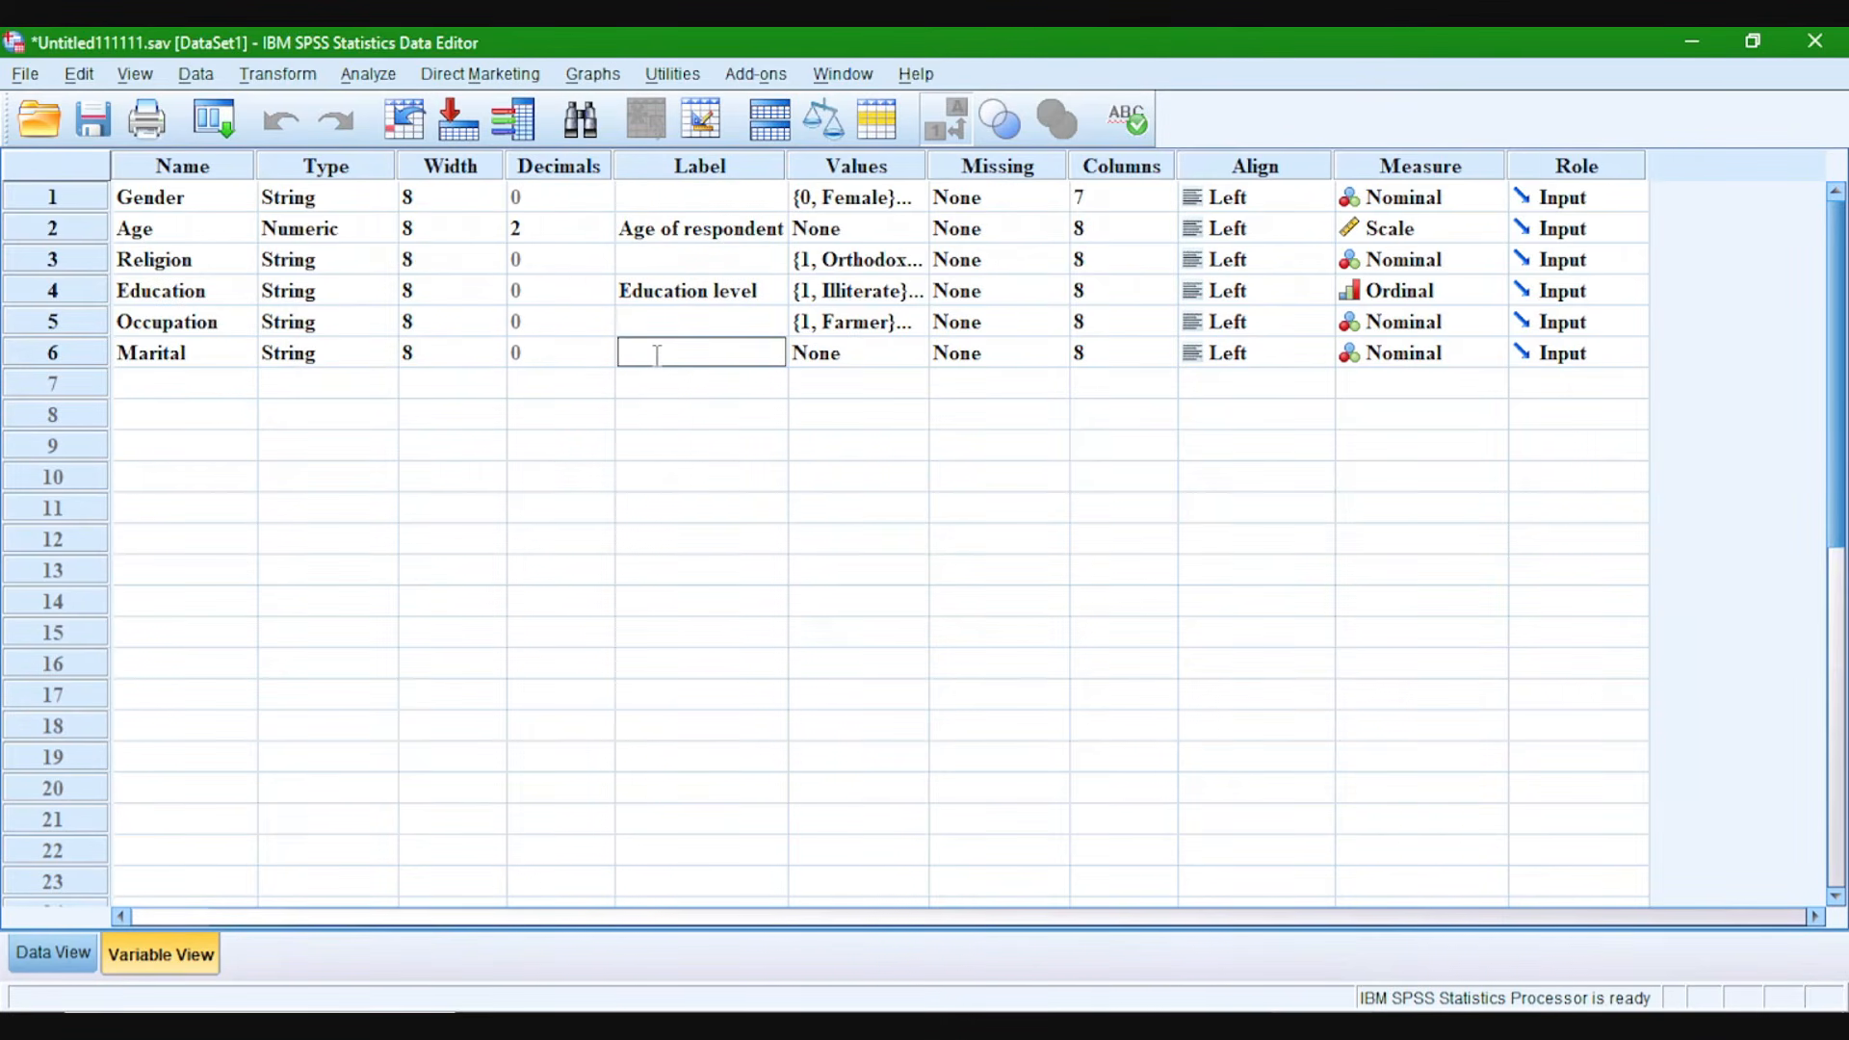
type("Marital status")
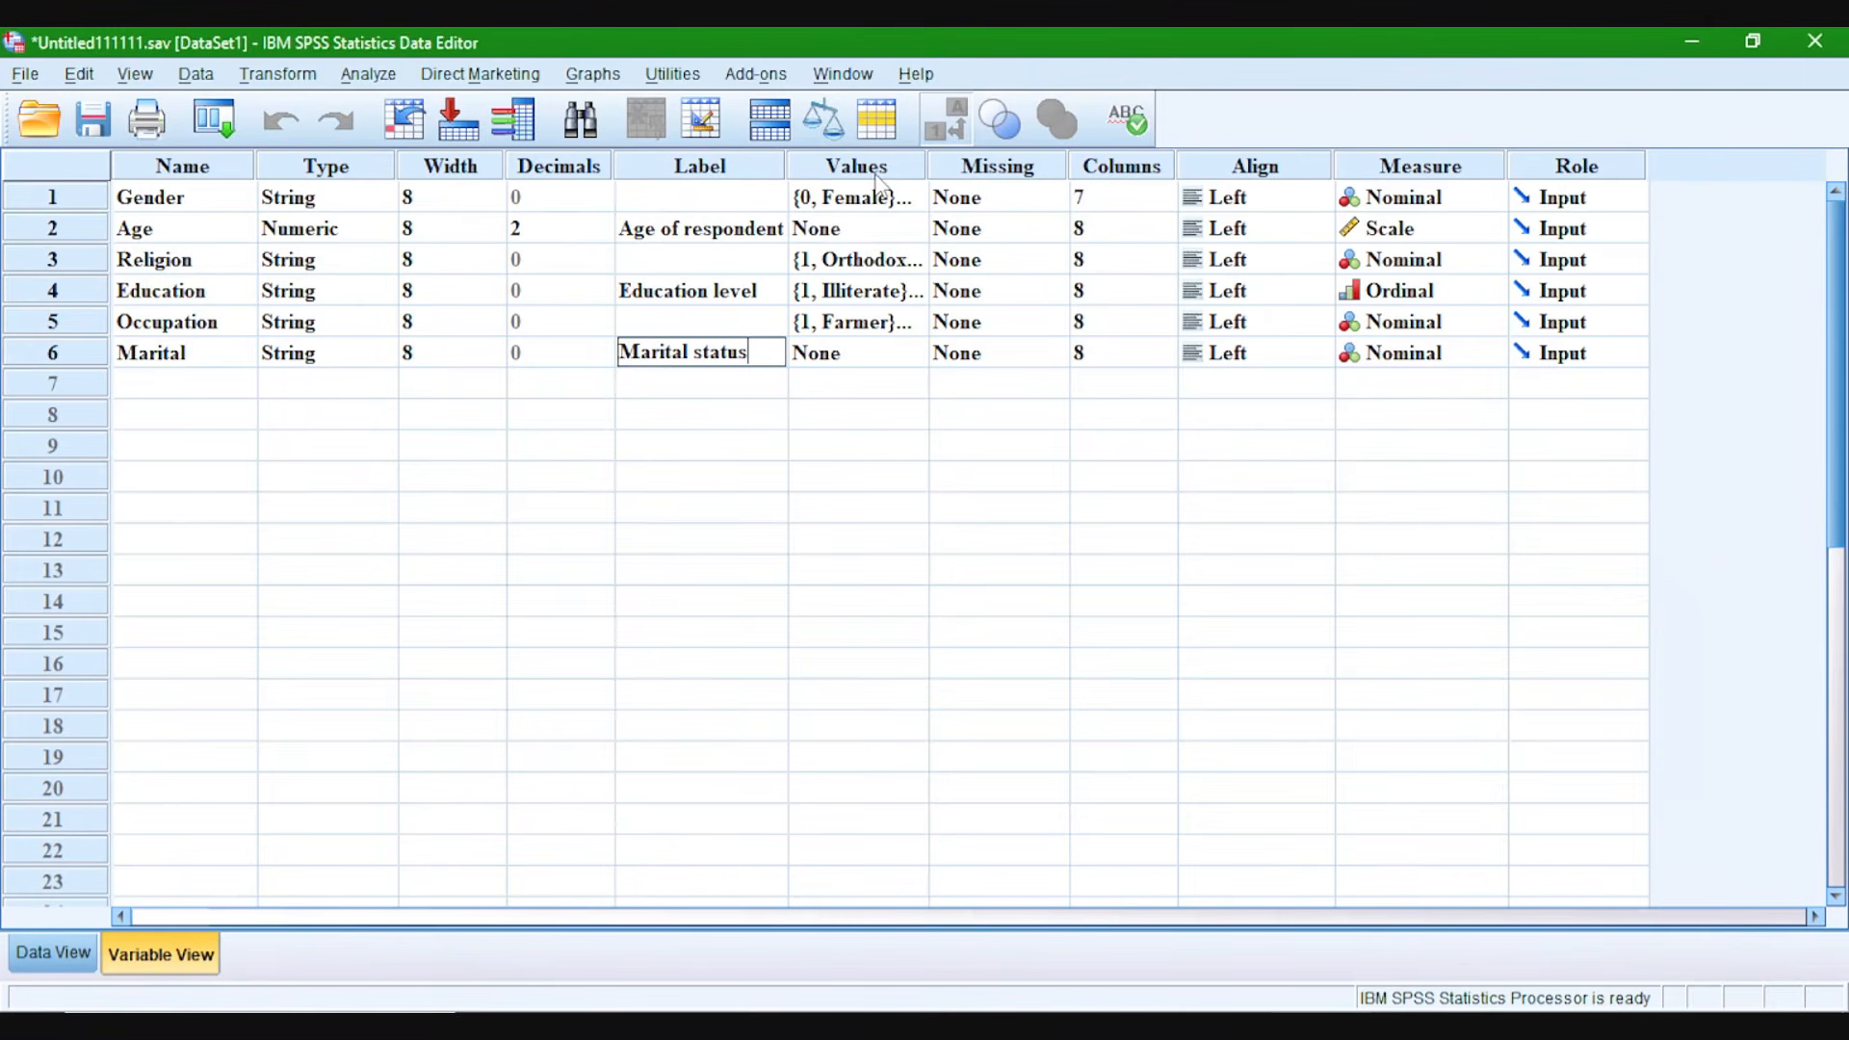
left_click(819, 362)
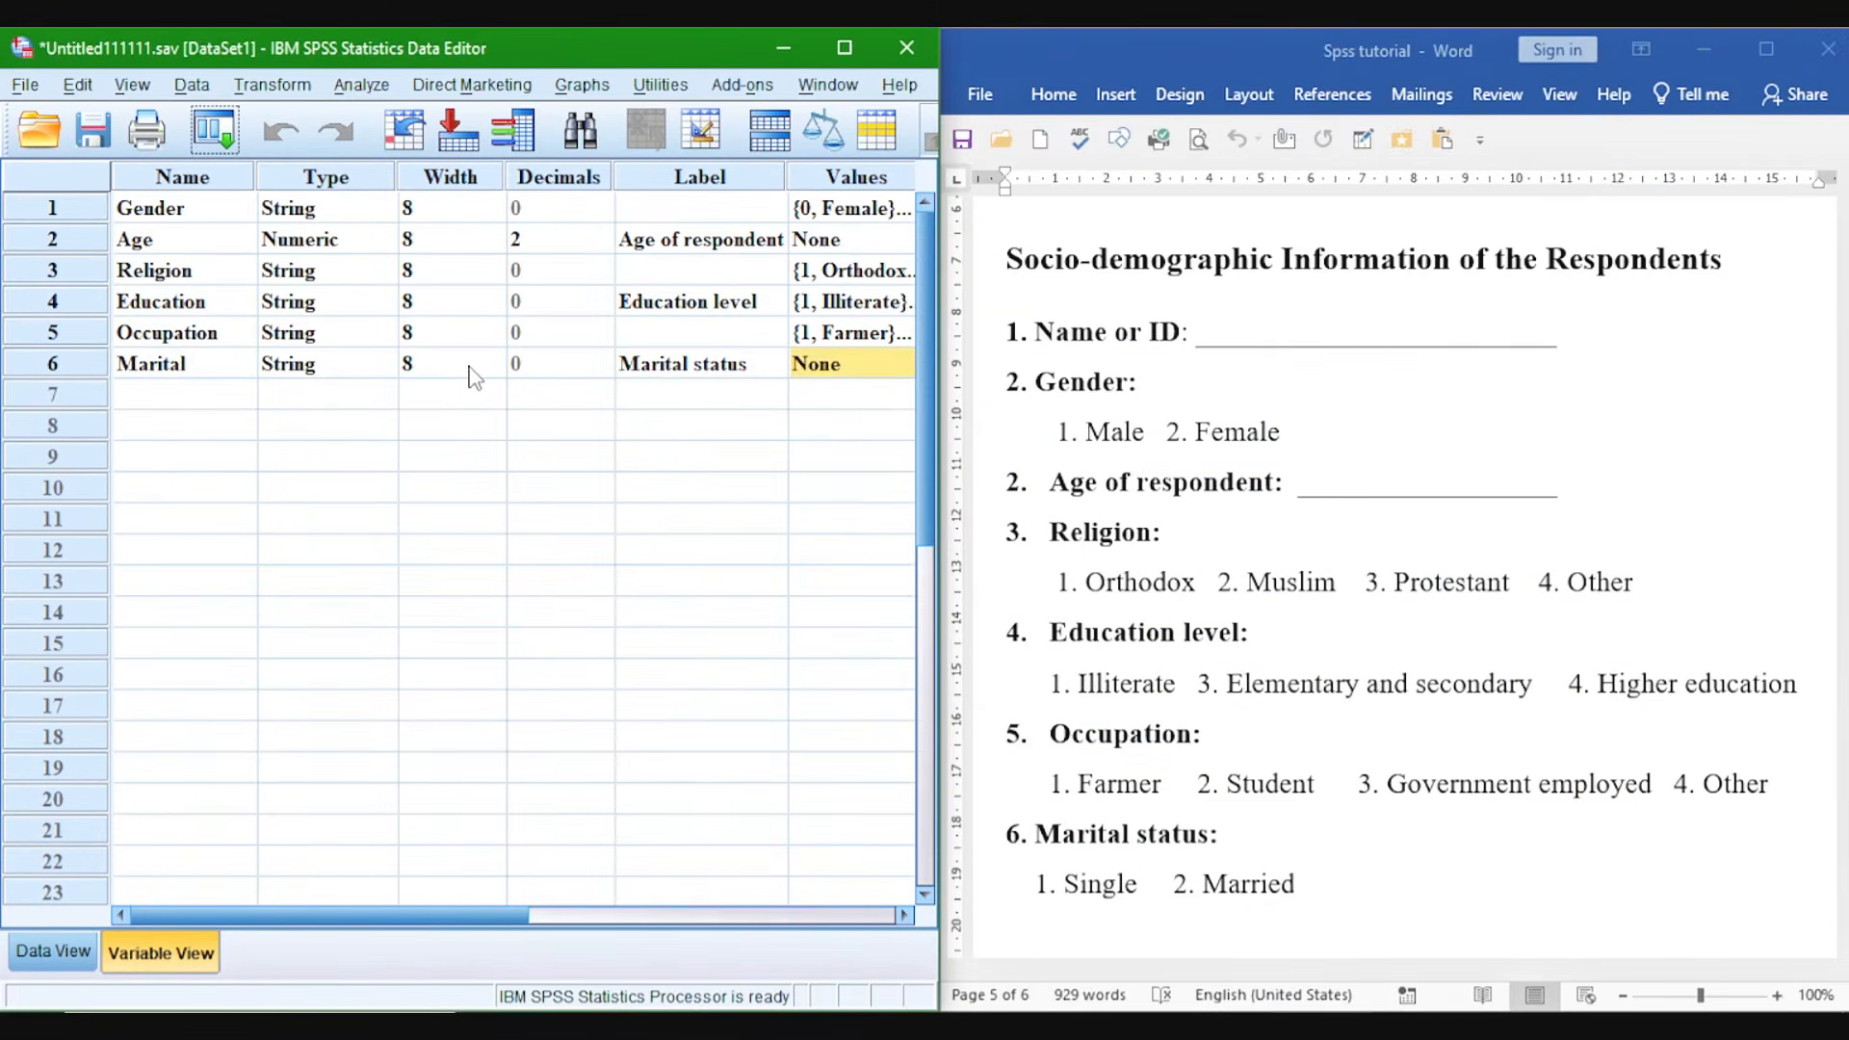
Open the value labels of the Marital variable beside the questionnaire and add value 1 for Single.
left_click(837, 372)
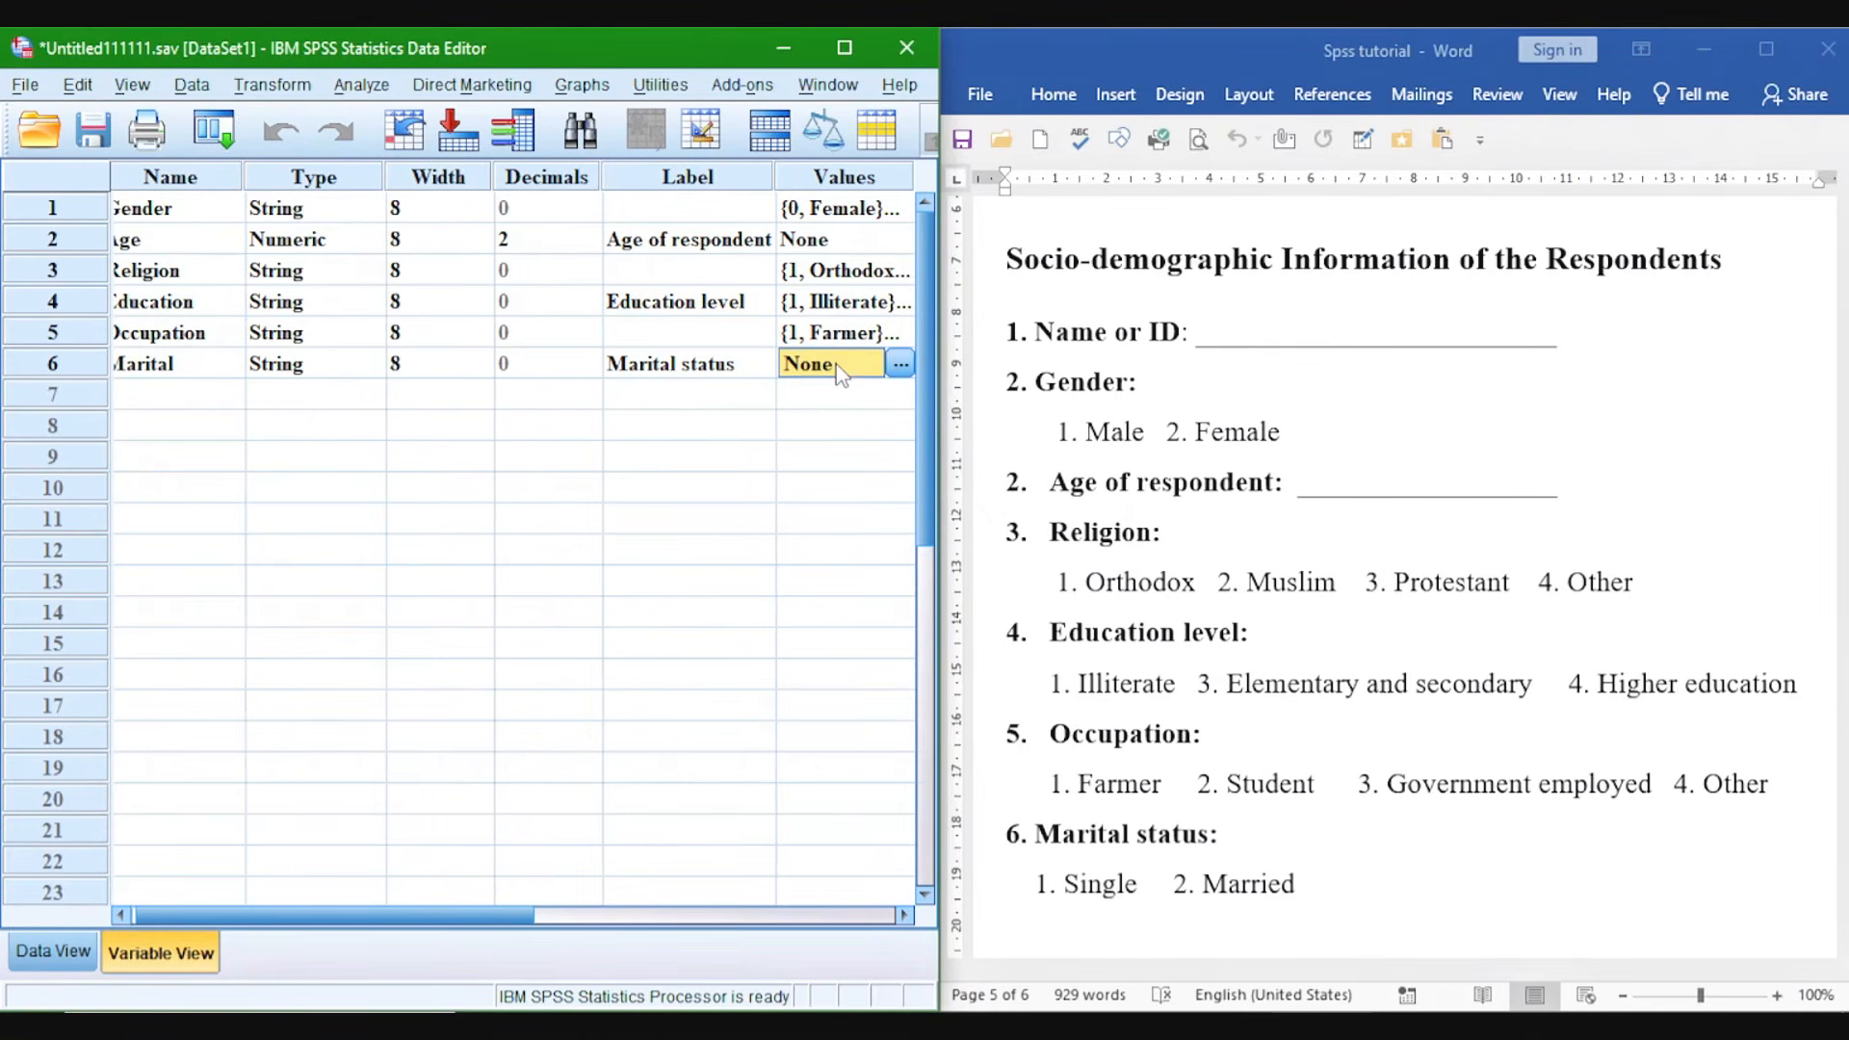
left_click(898, 364)
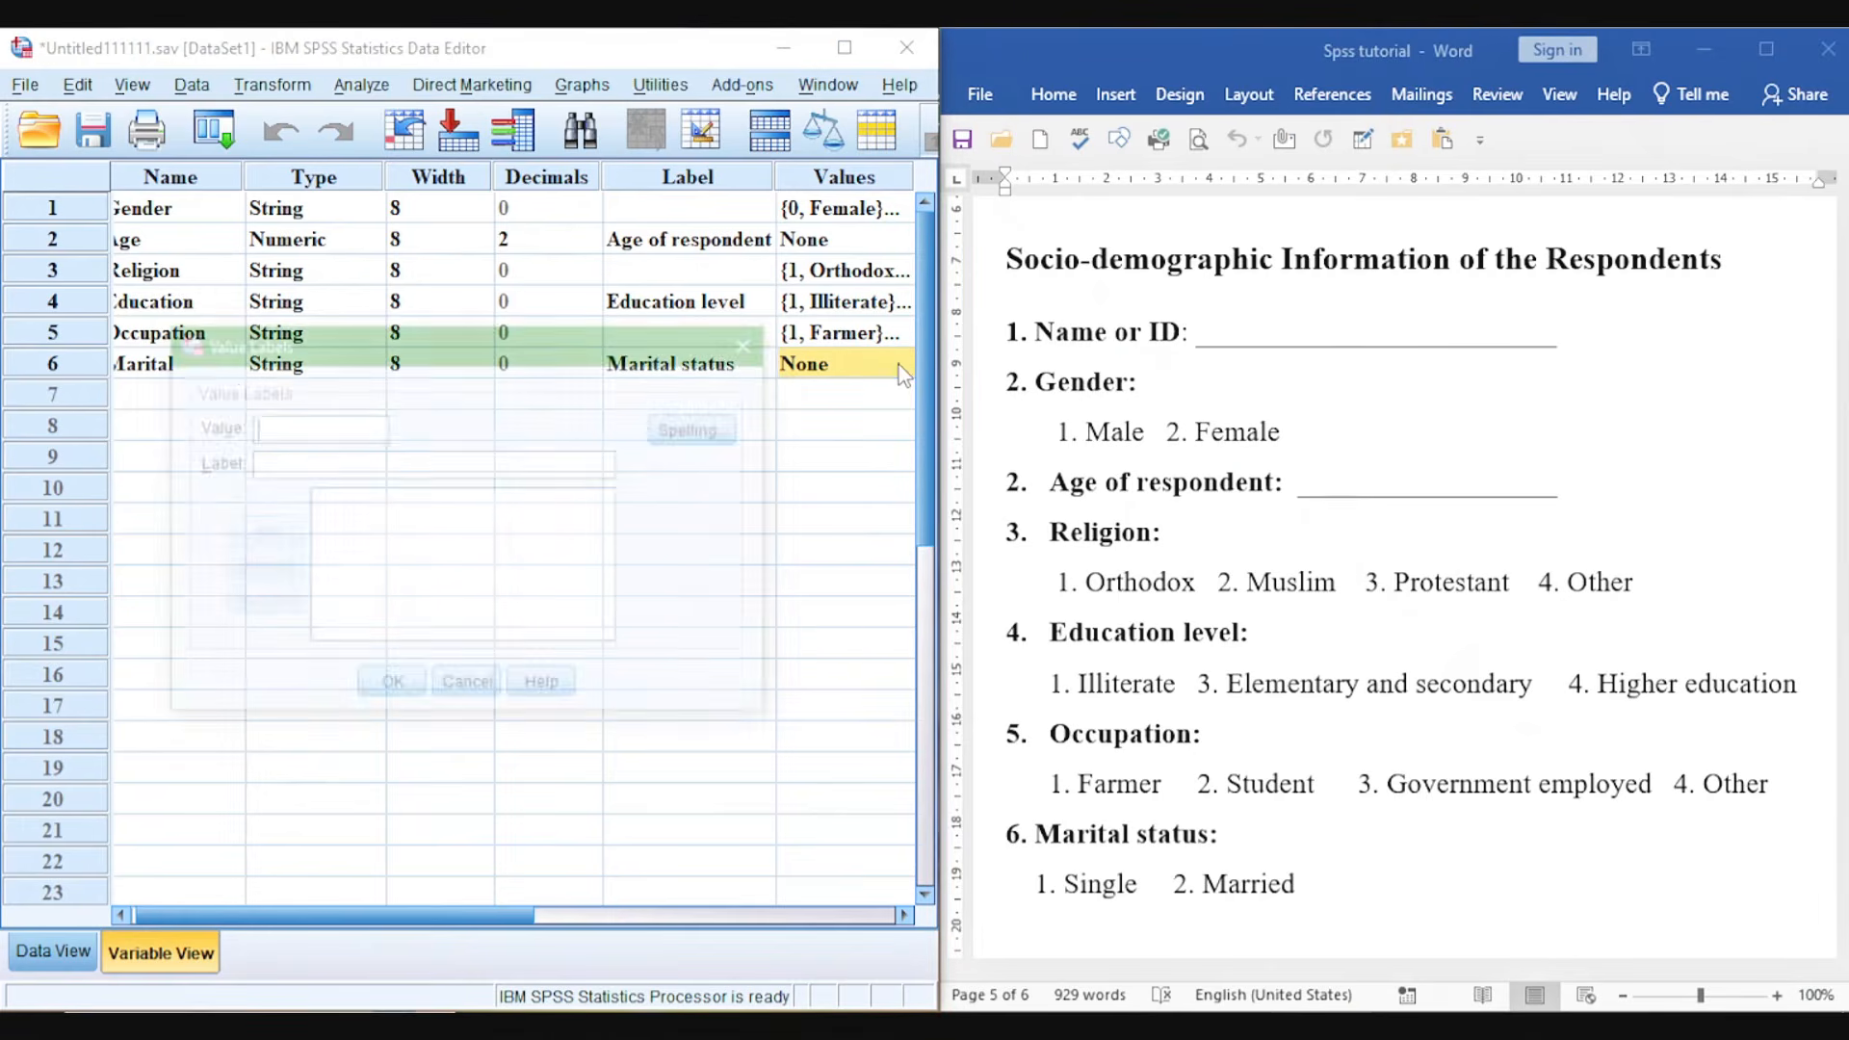
left_click_drag(441, 417, 390, 377)
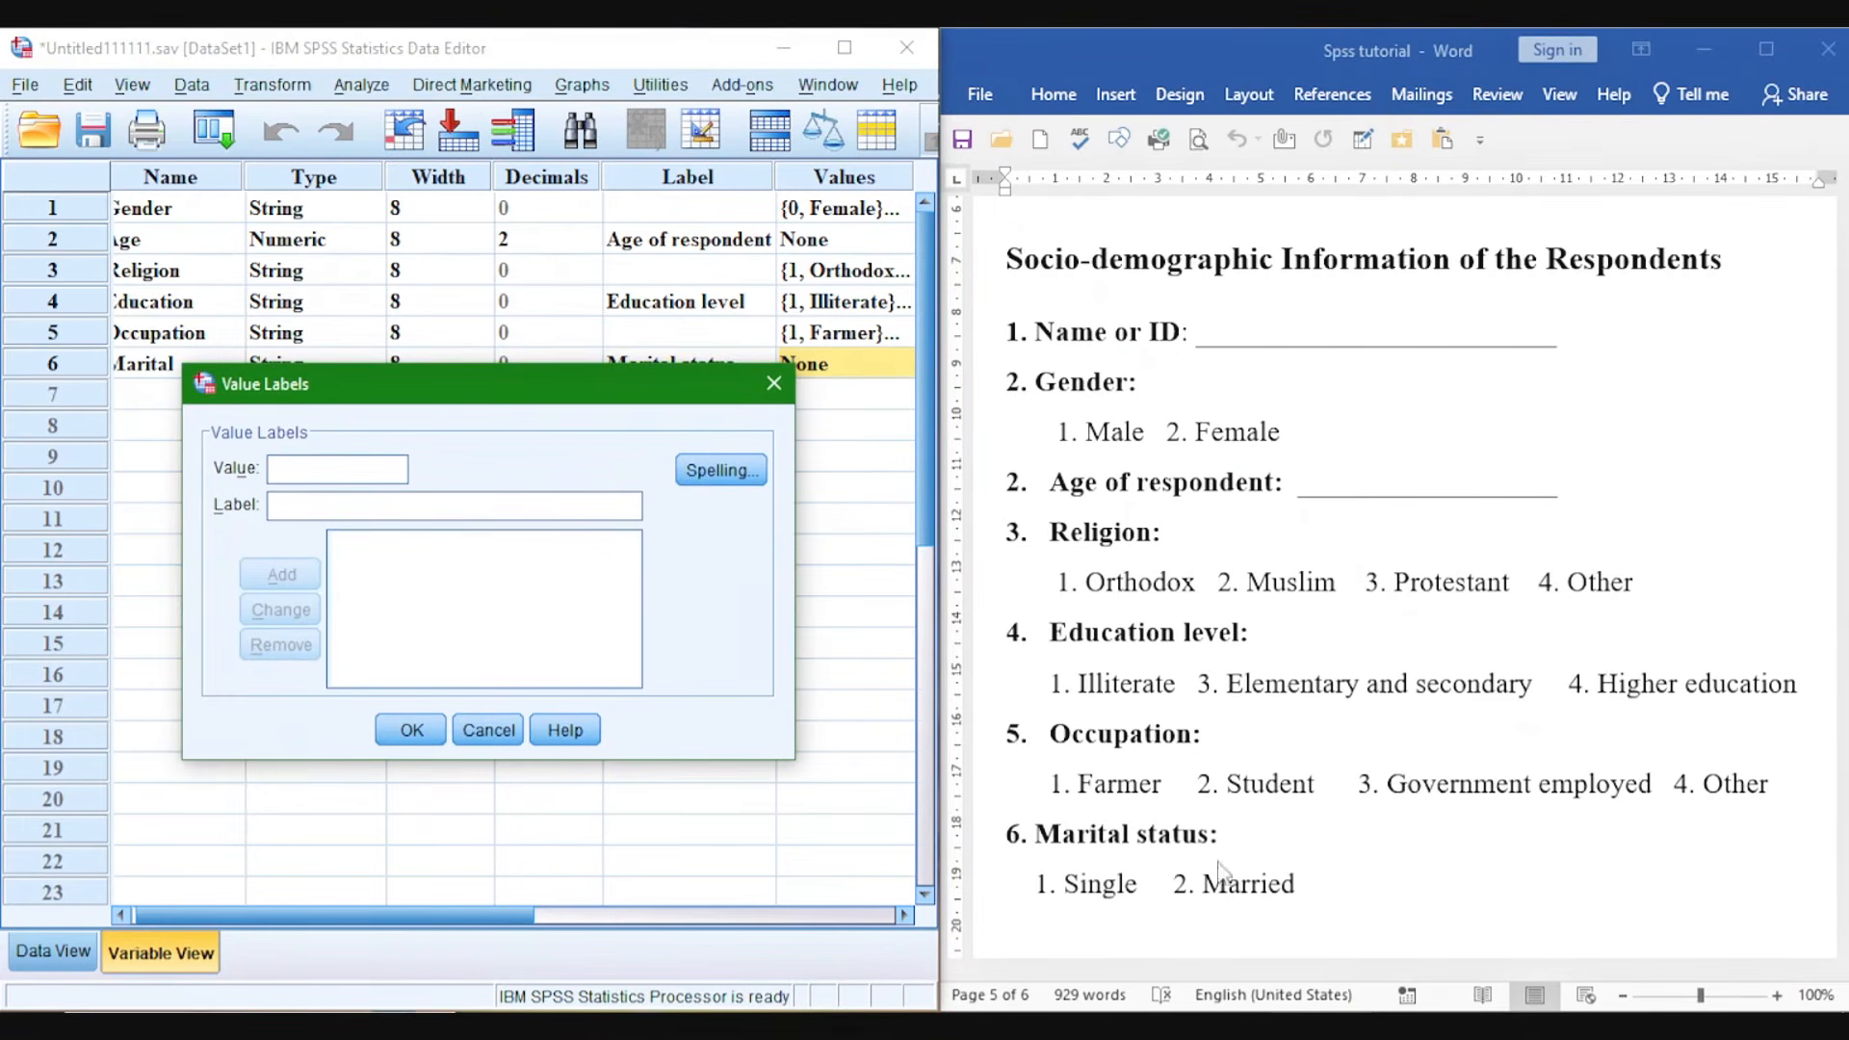
left_click(304, 470)
left_click(283, 510)
type("Single")
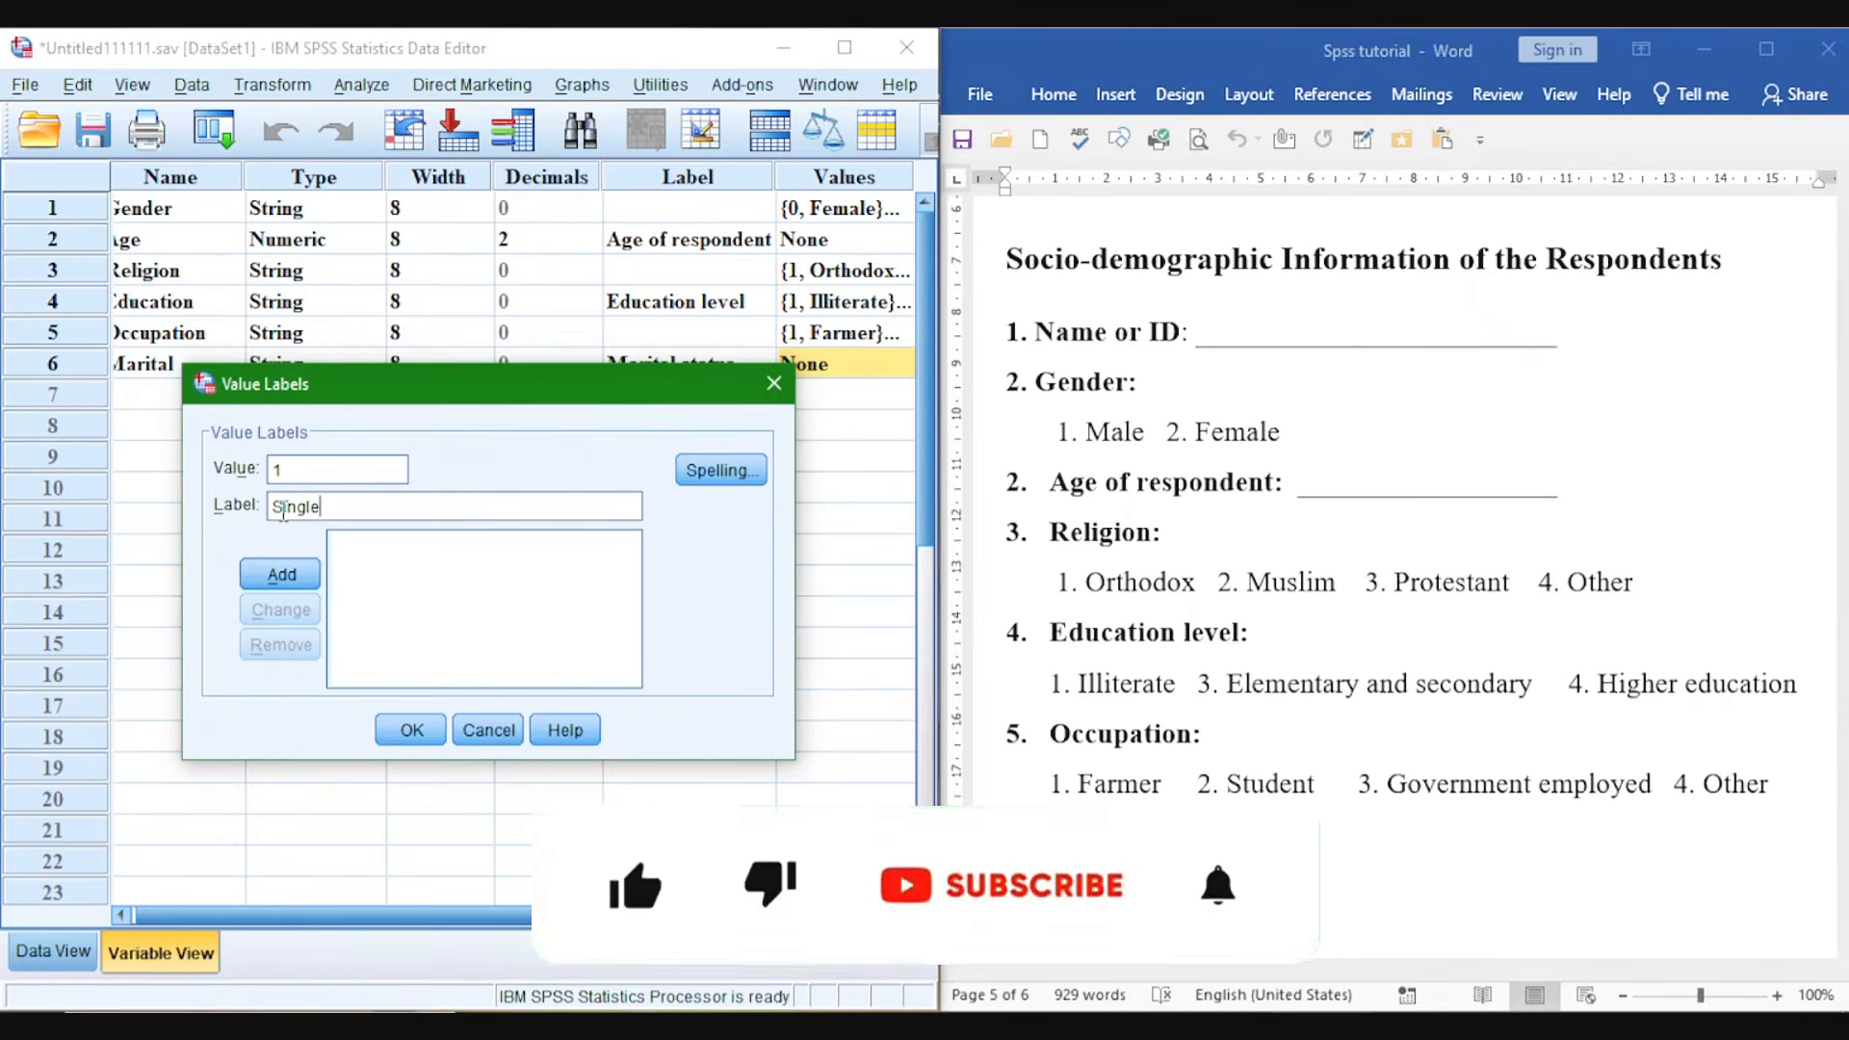
left_click(281, 575)
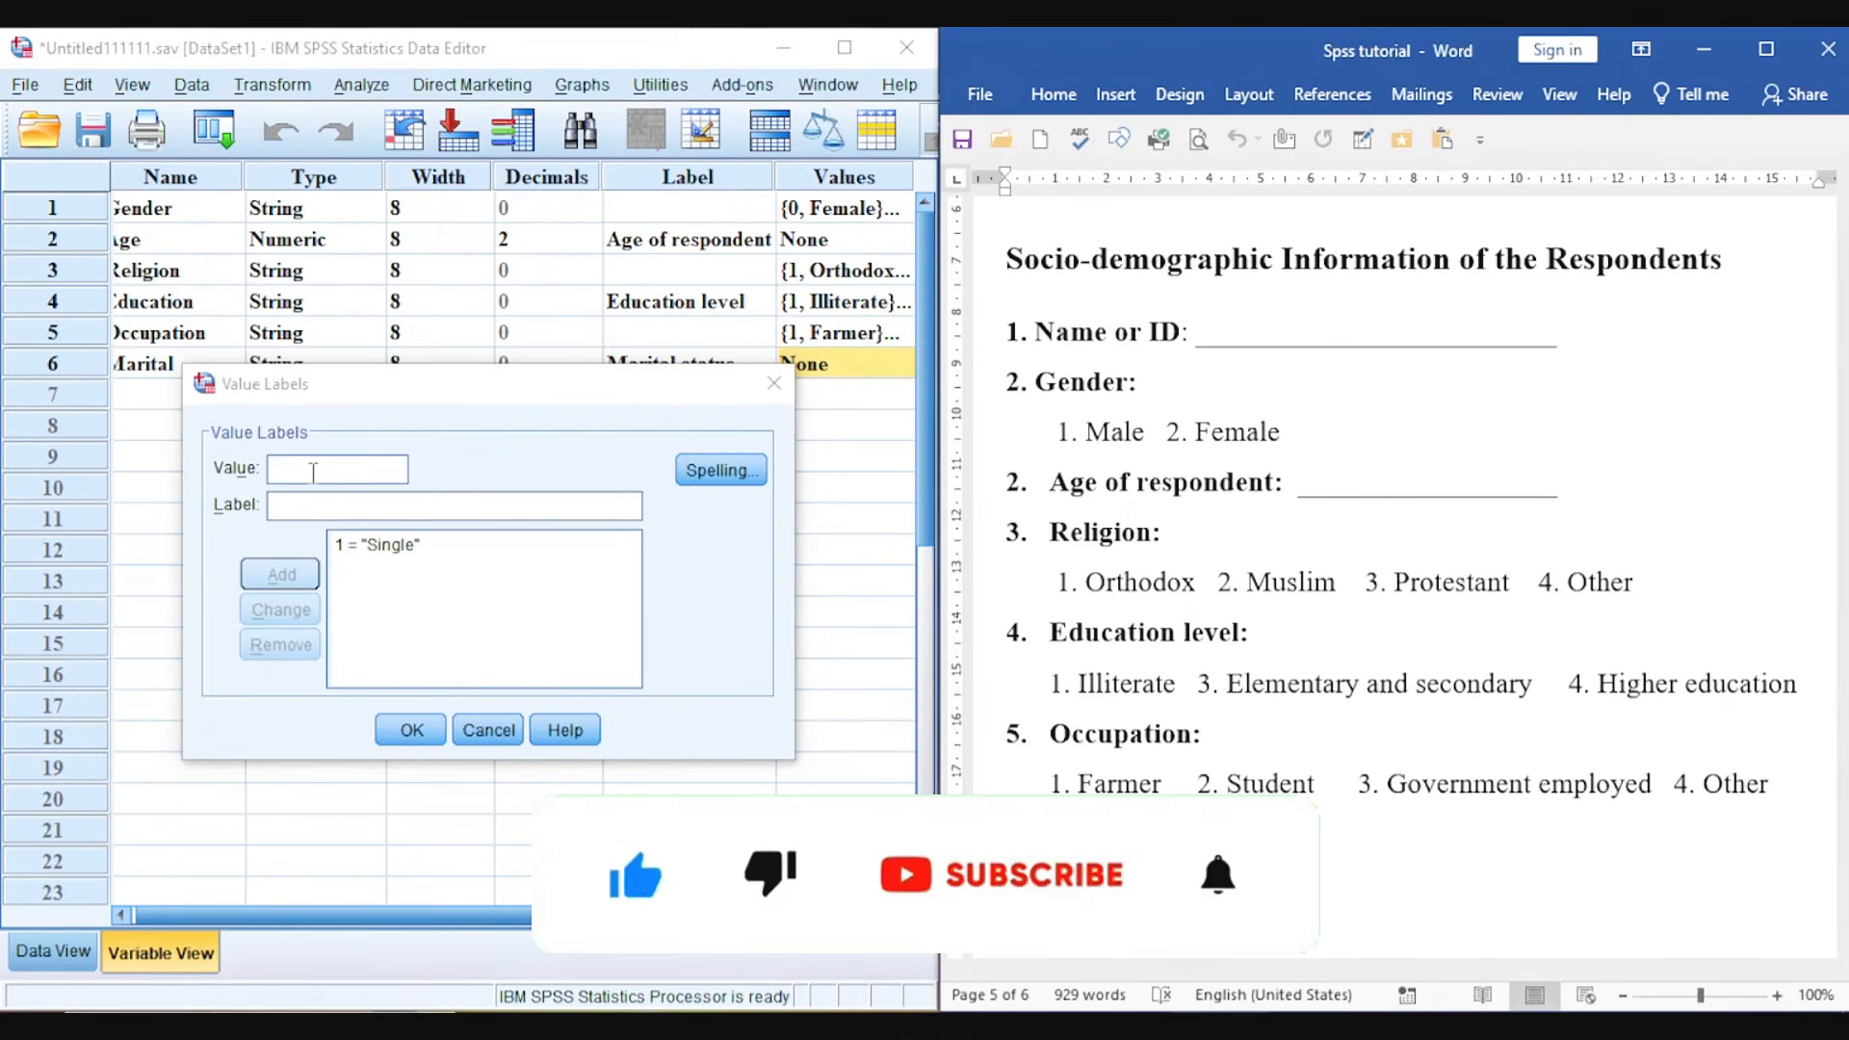
Add the Marital value label 2 for Married and apply the value labels.
type("2")
left_click(290, 510)
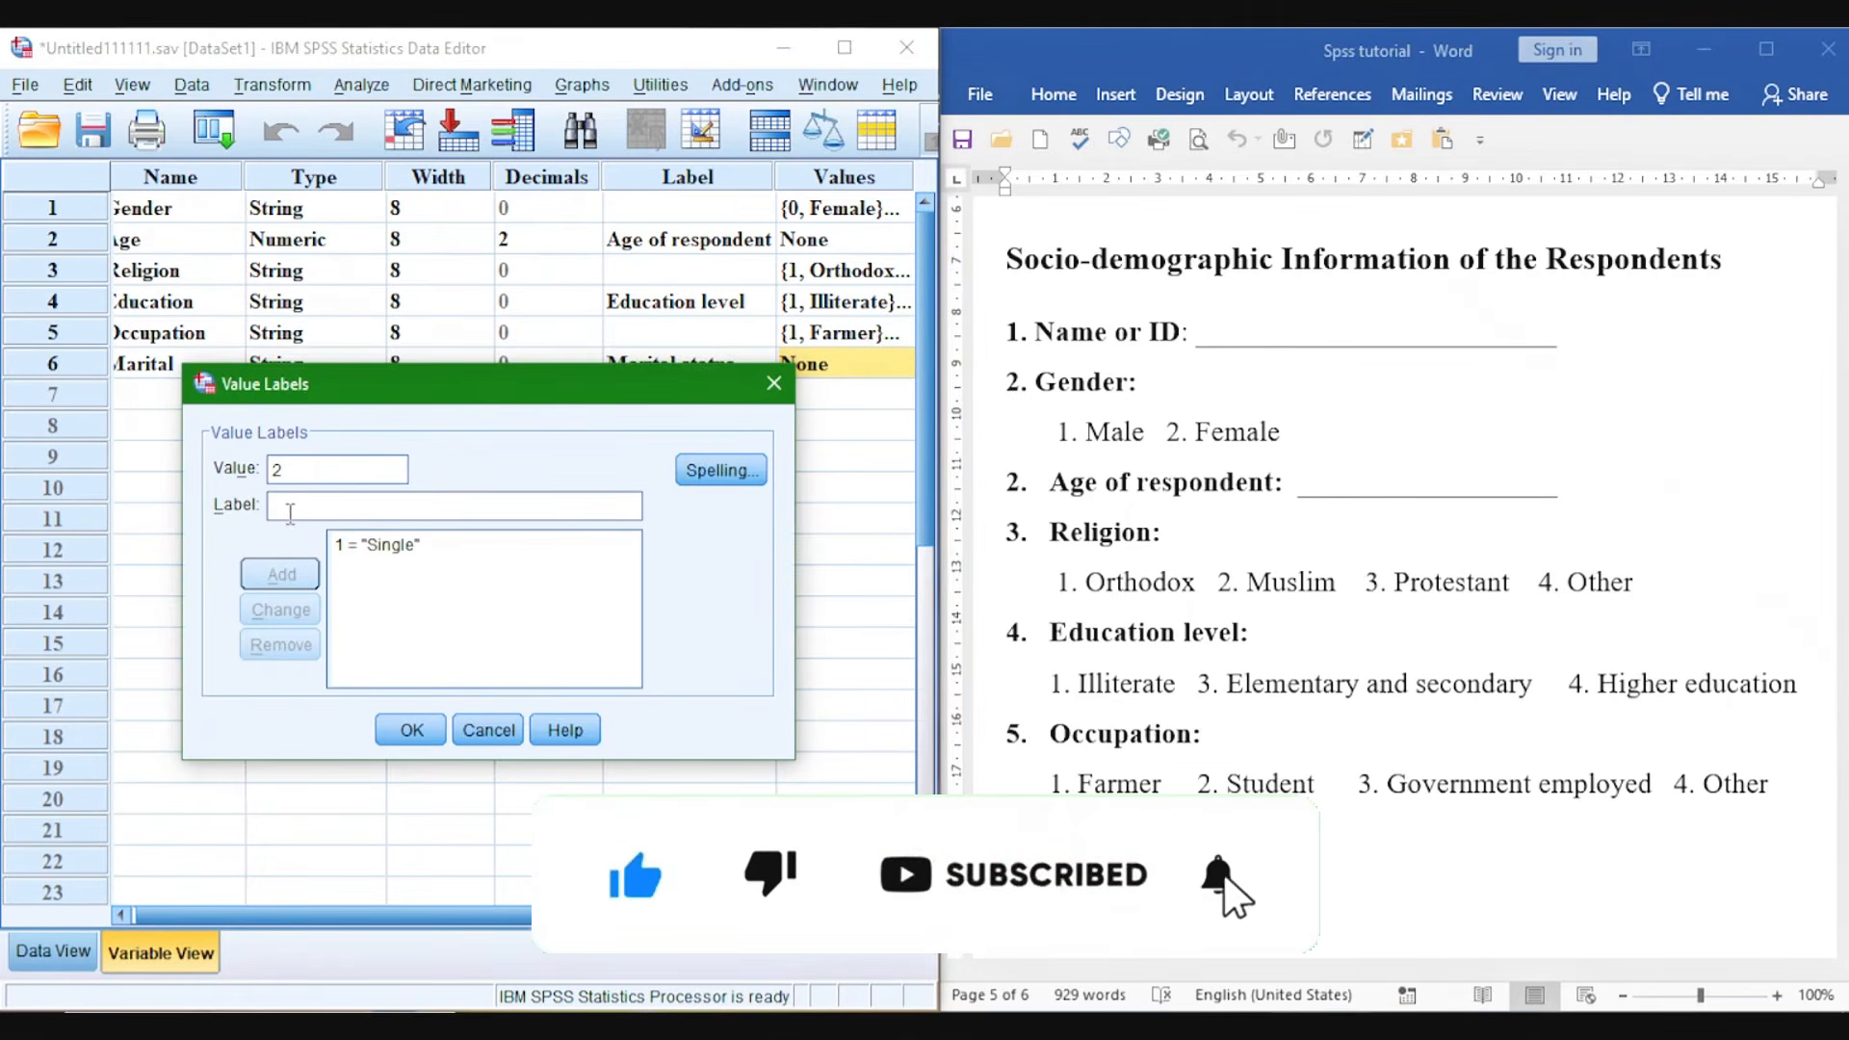
type("Married")
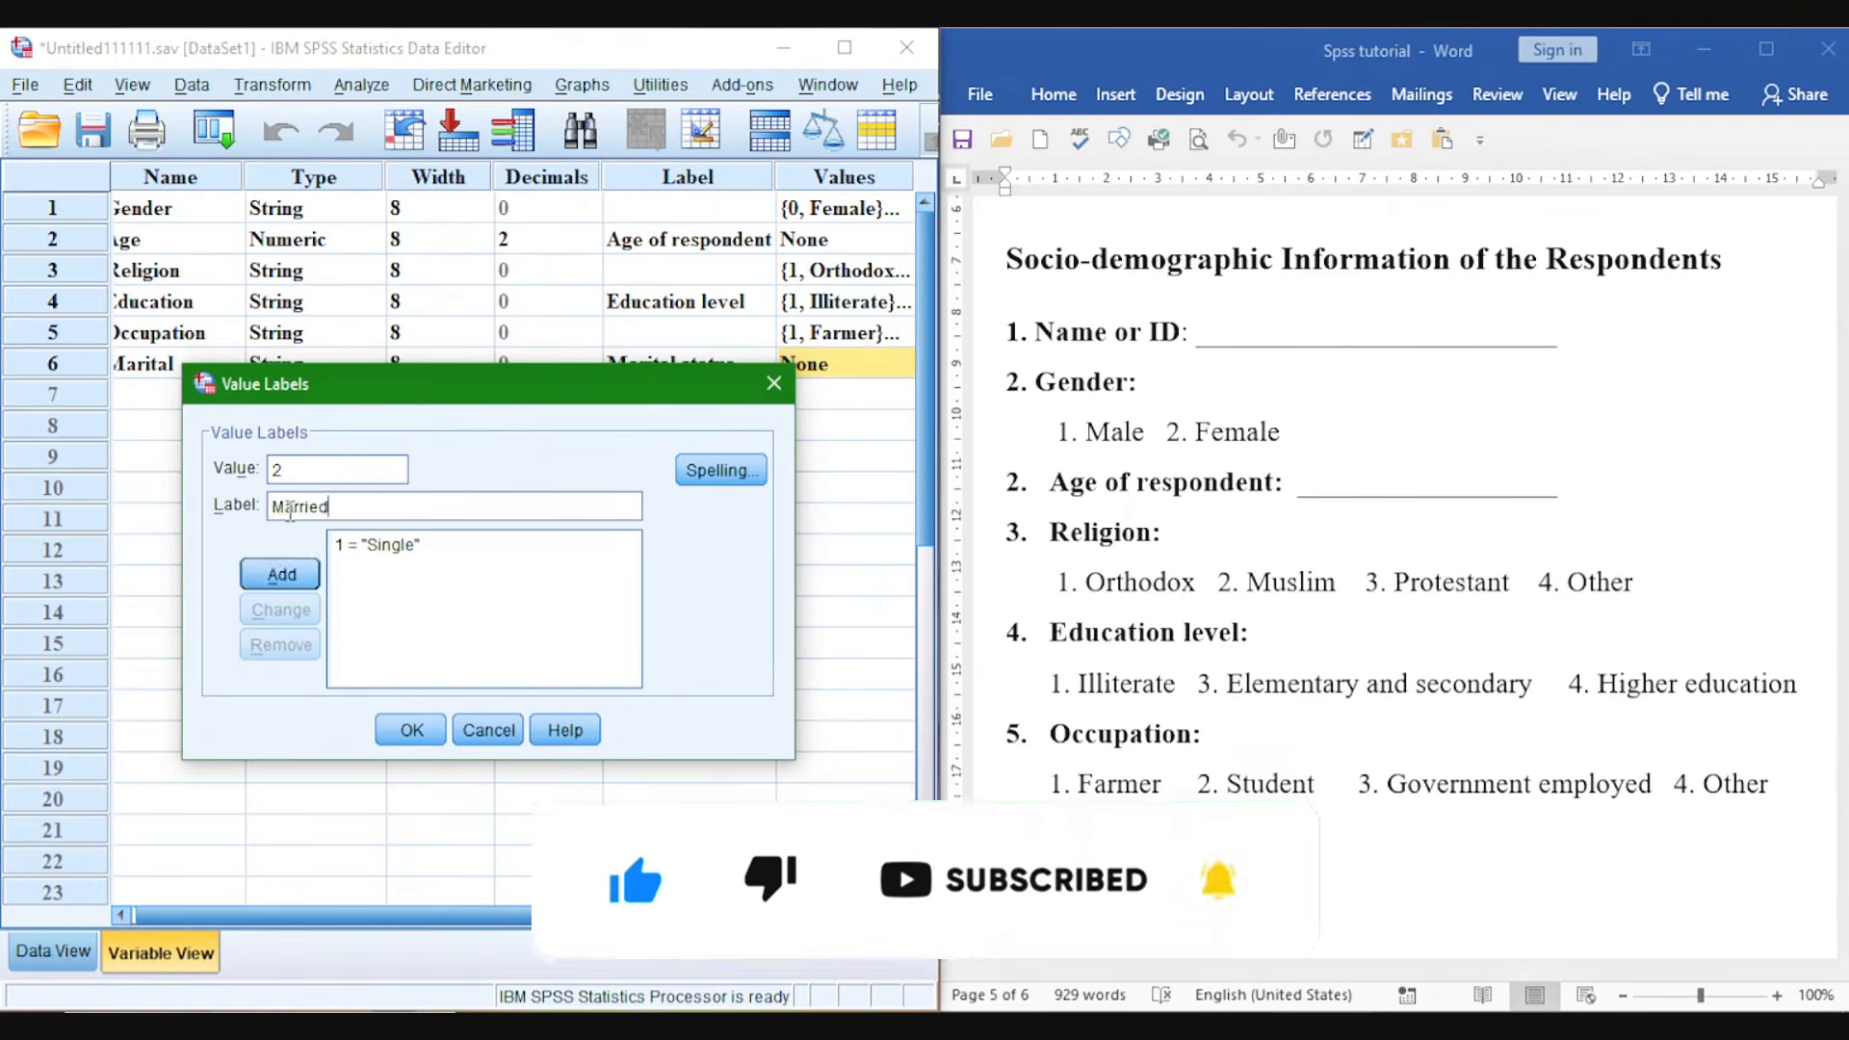
left_click(281, 575)
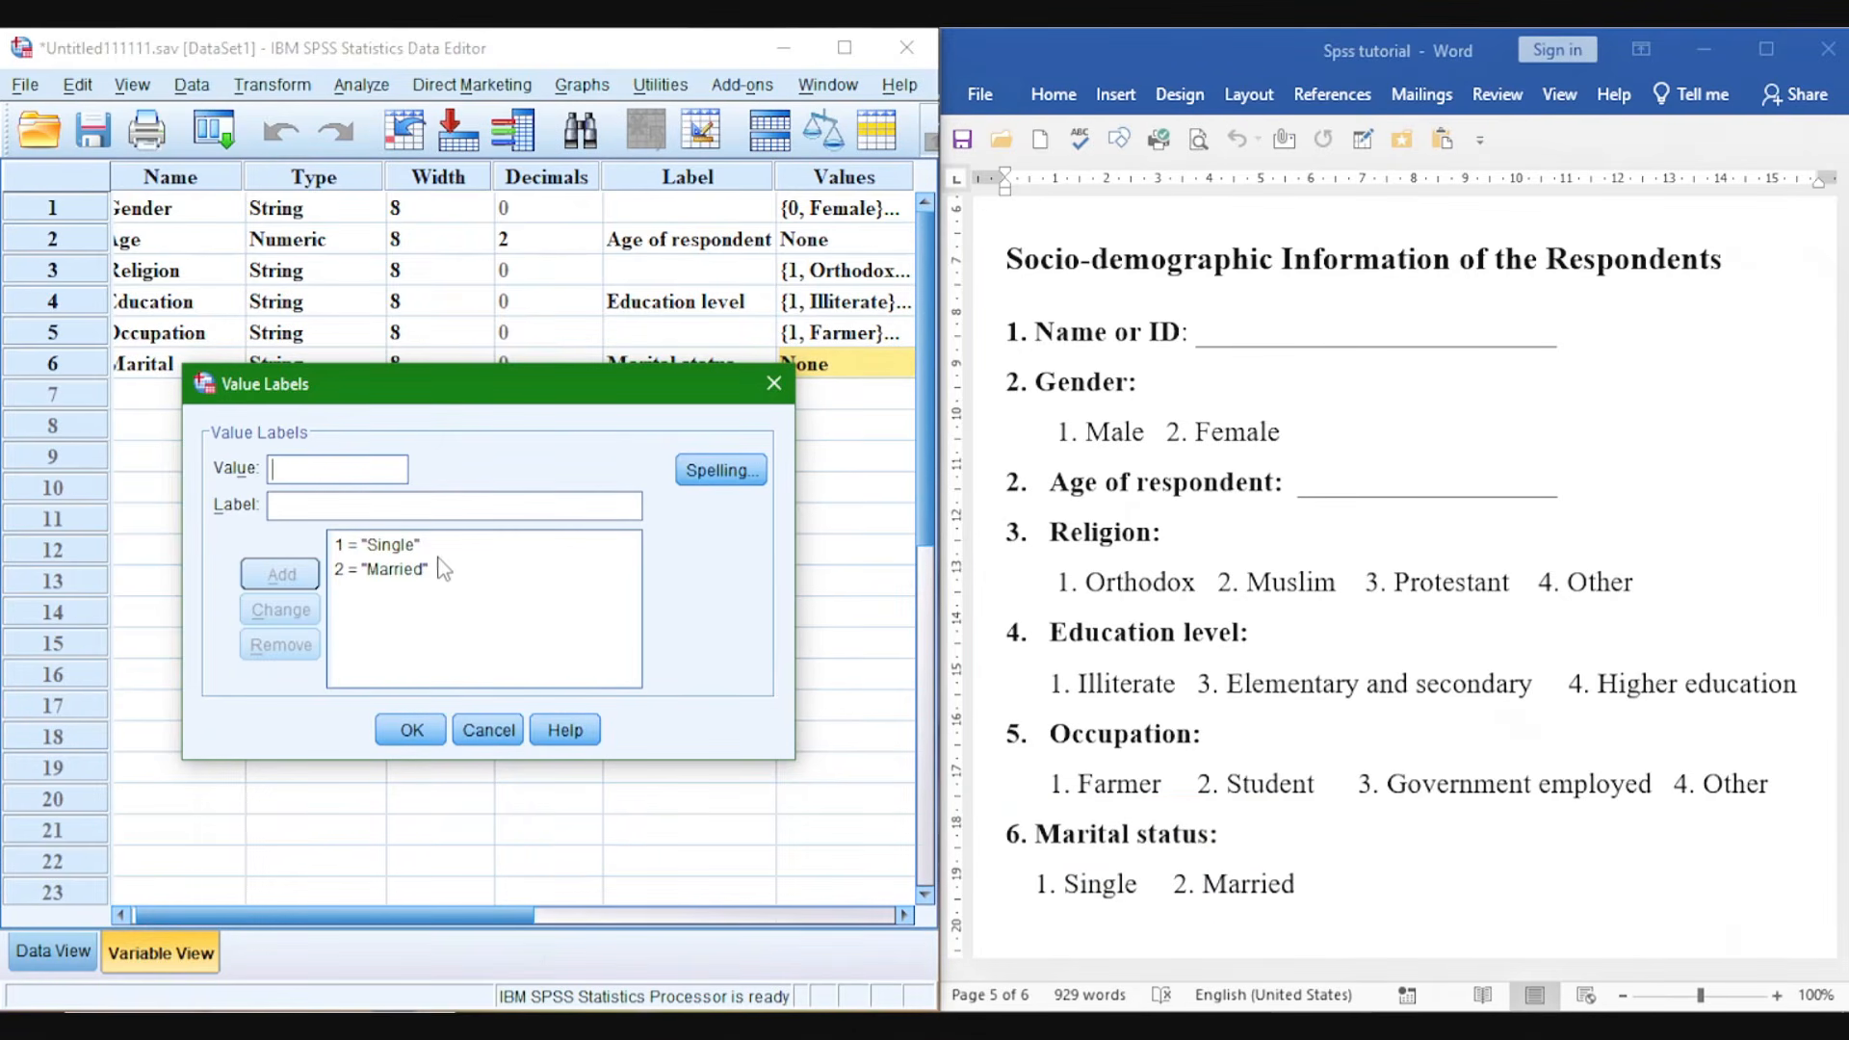
left_click(410, 734)
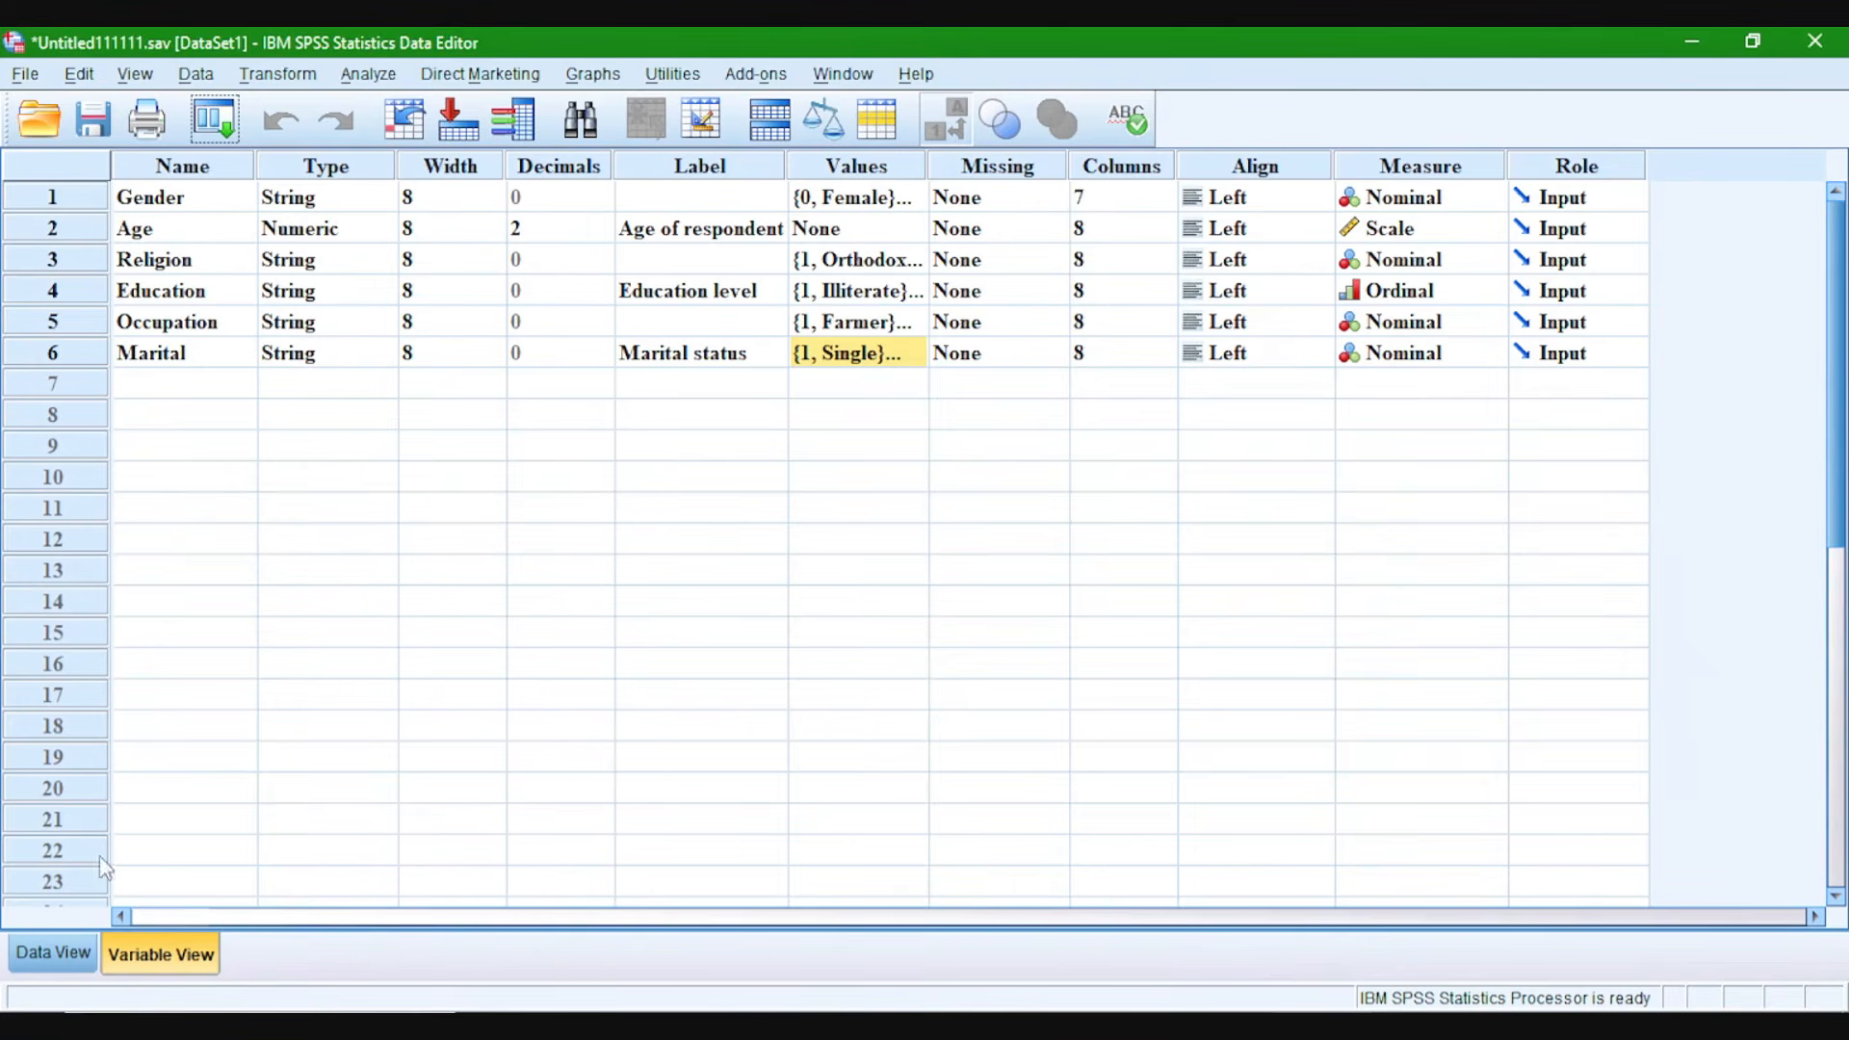
In Data View, enter Male, age 30 and religion Muslim for the first respondent.
left_click(61, 956)
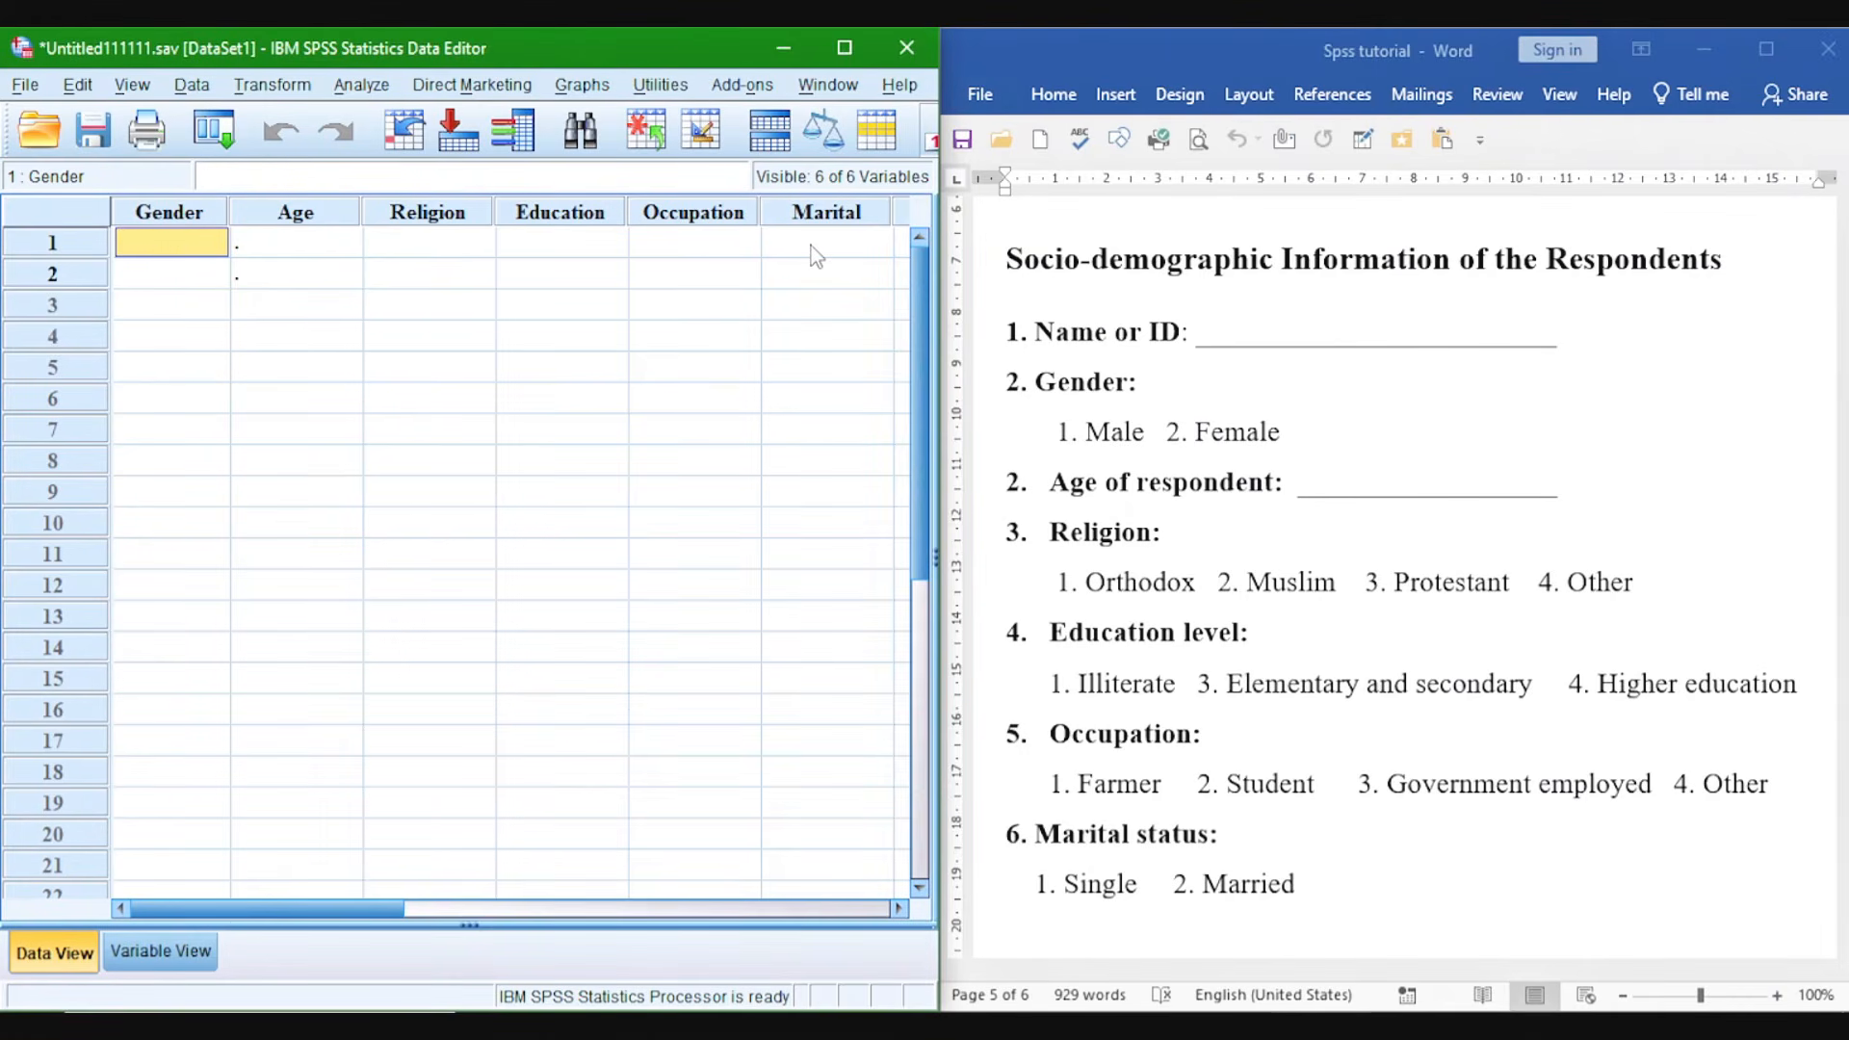
double_click(188, 242)
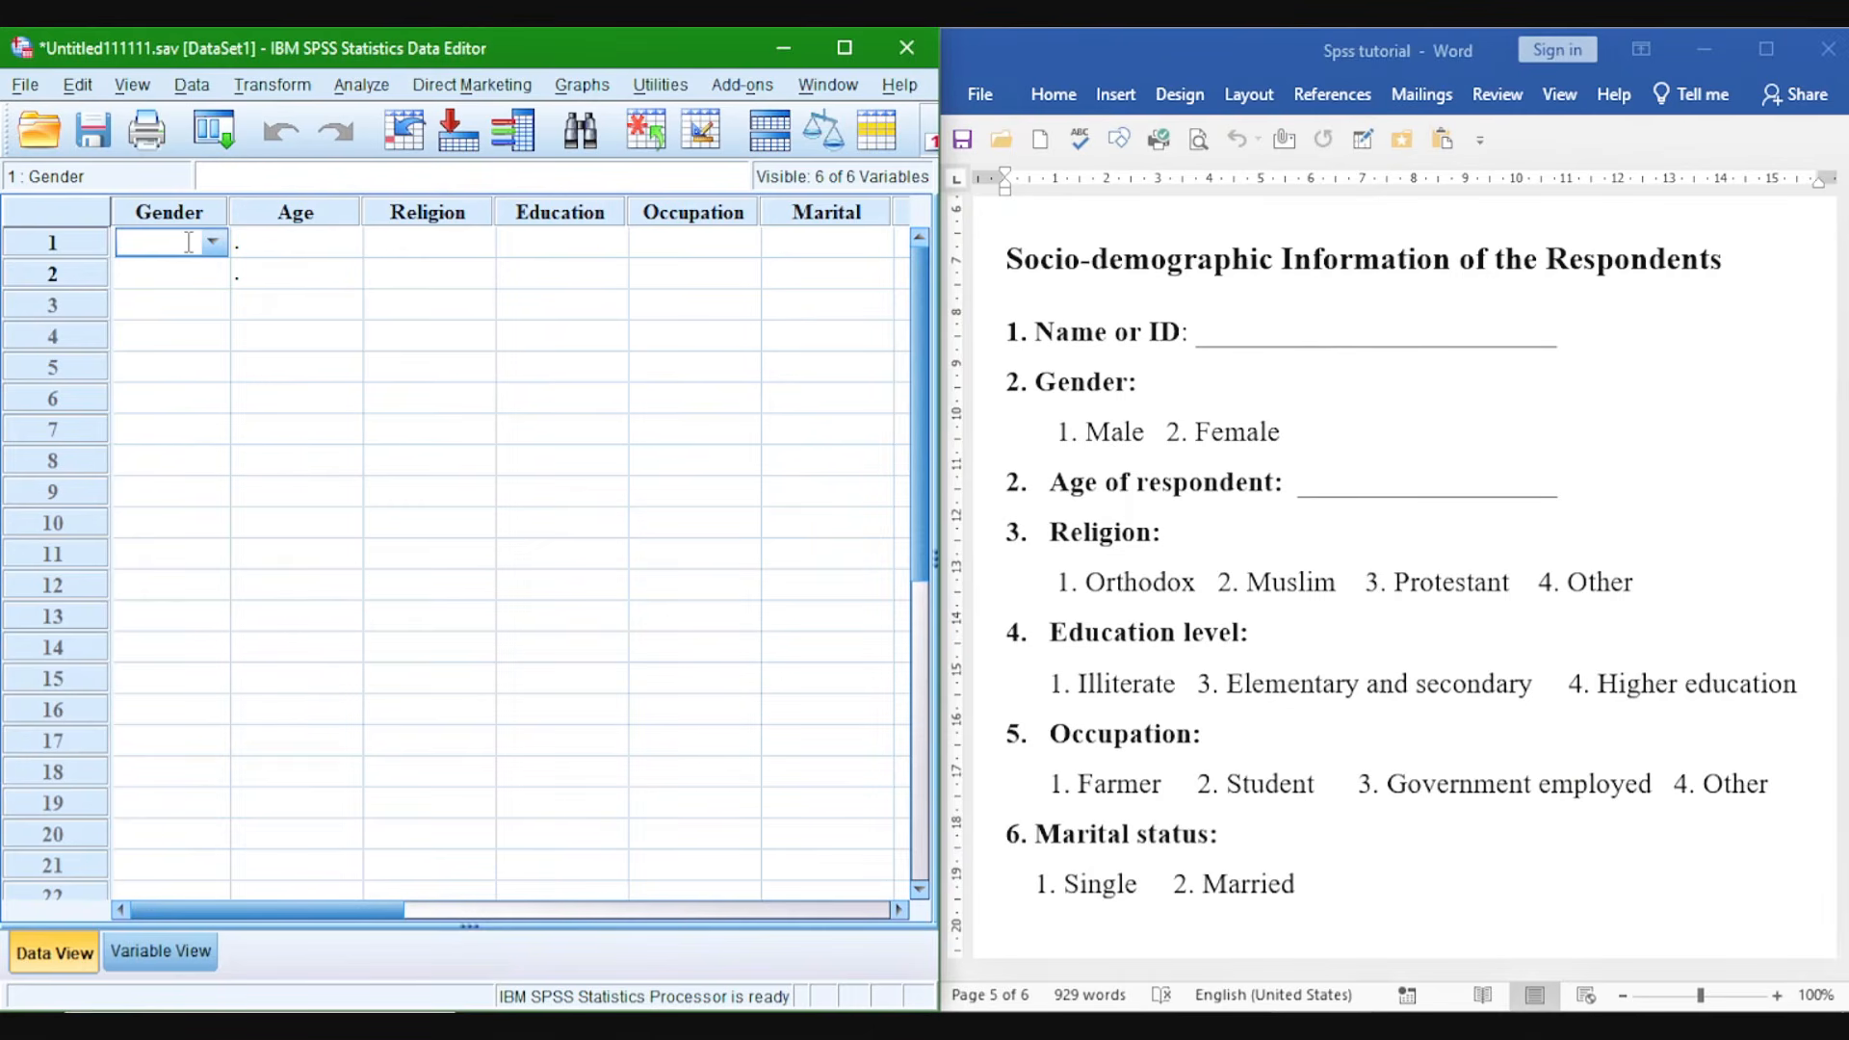
type("Male")
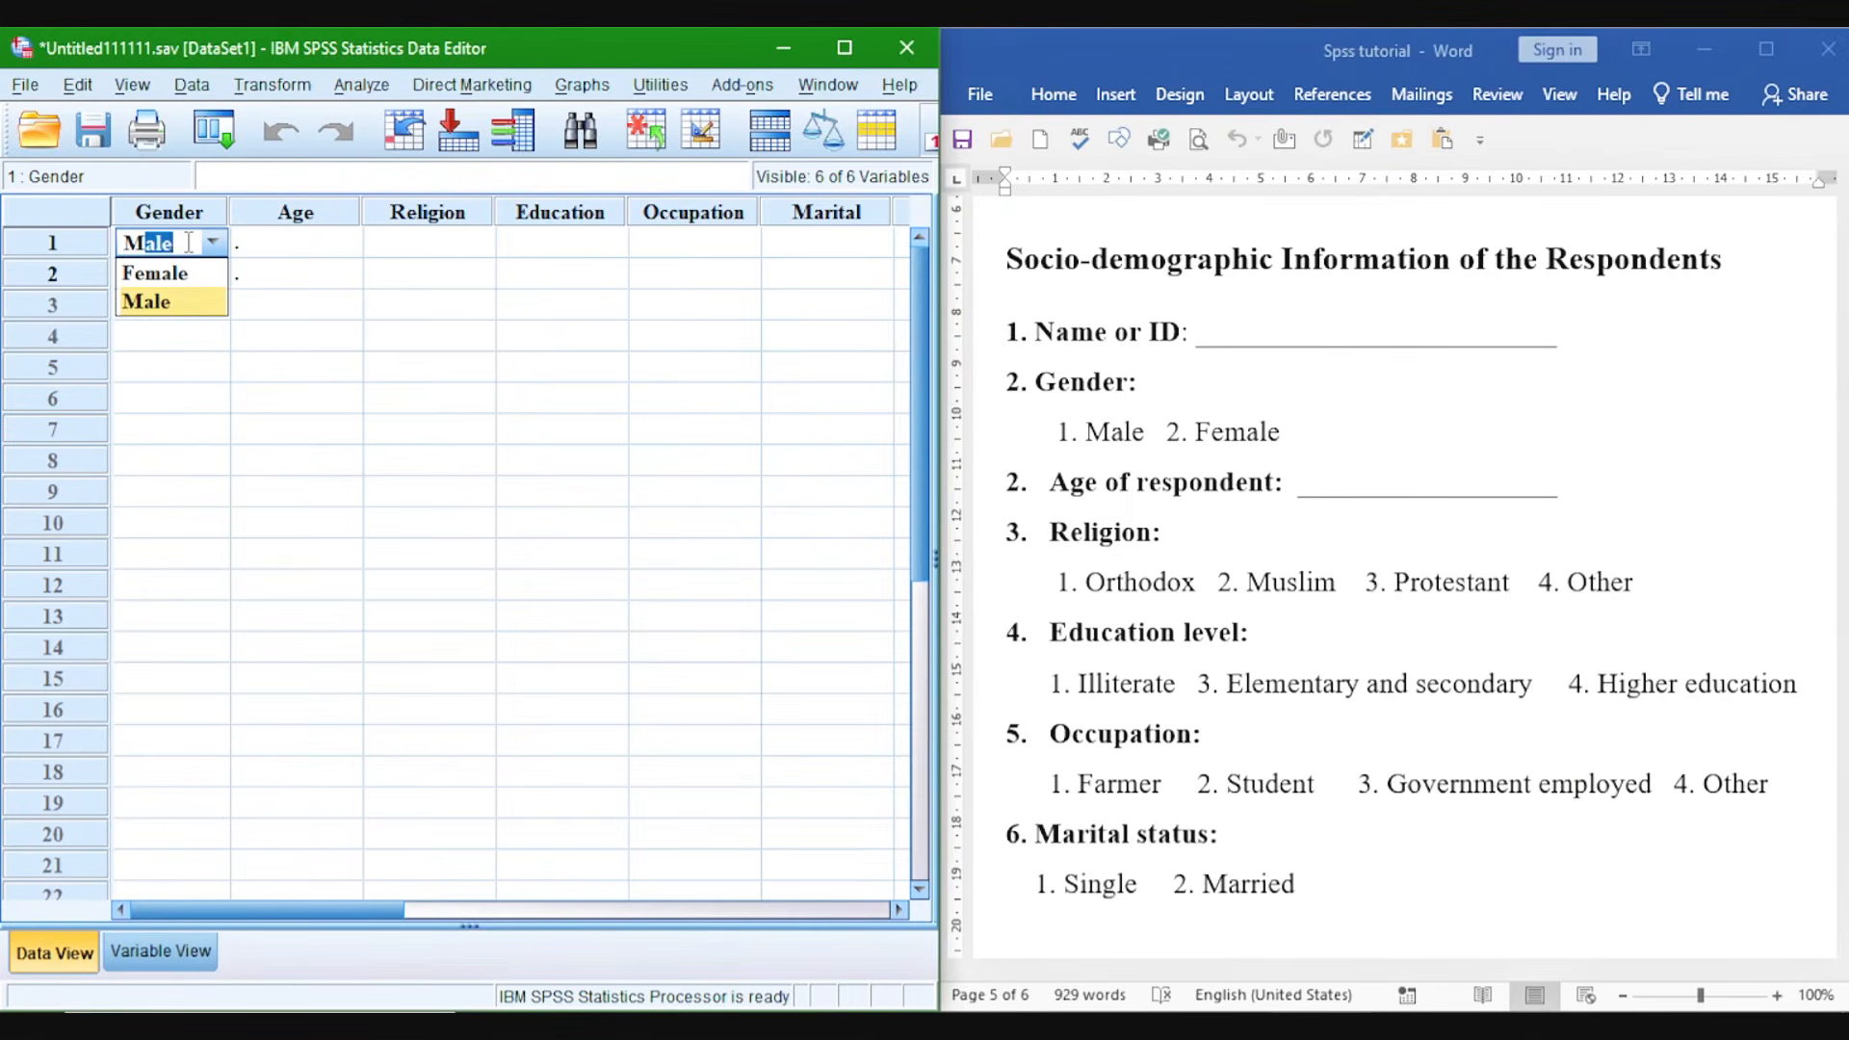
left_click(260, 246)
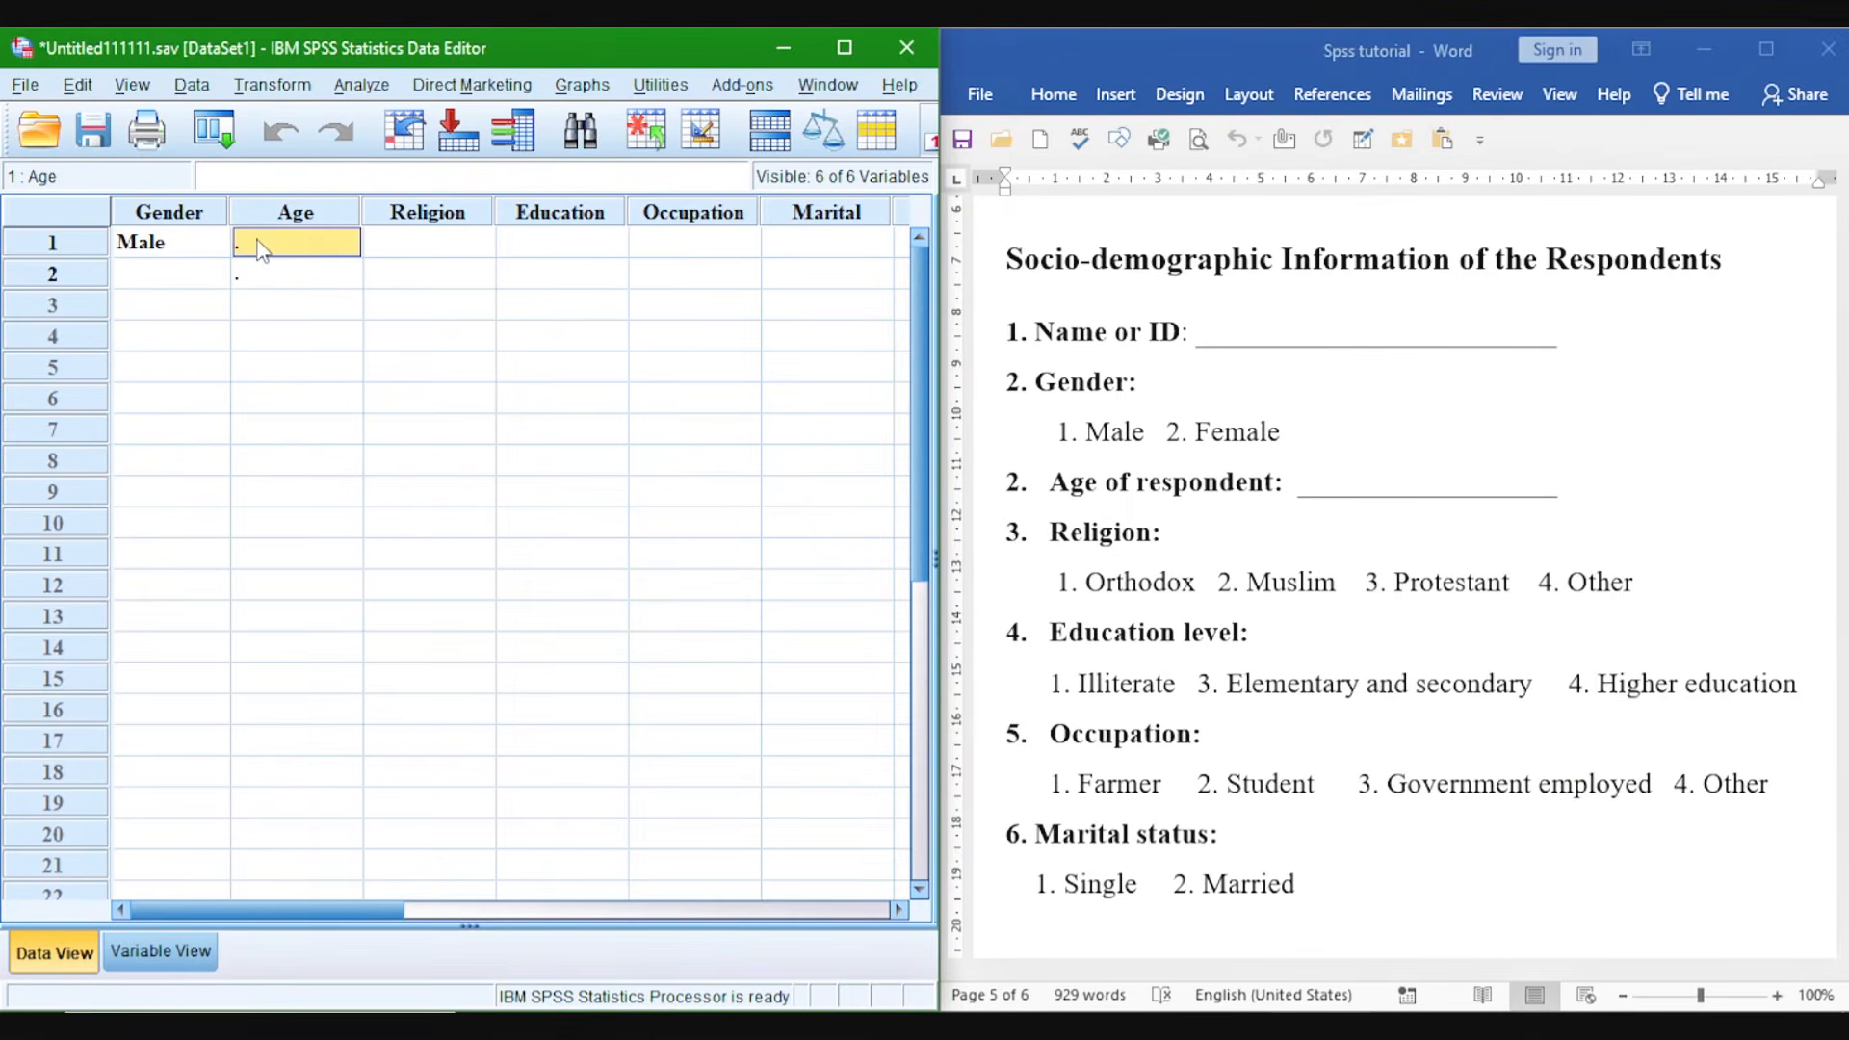
type("30")
left_click(436, 241)
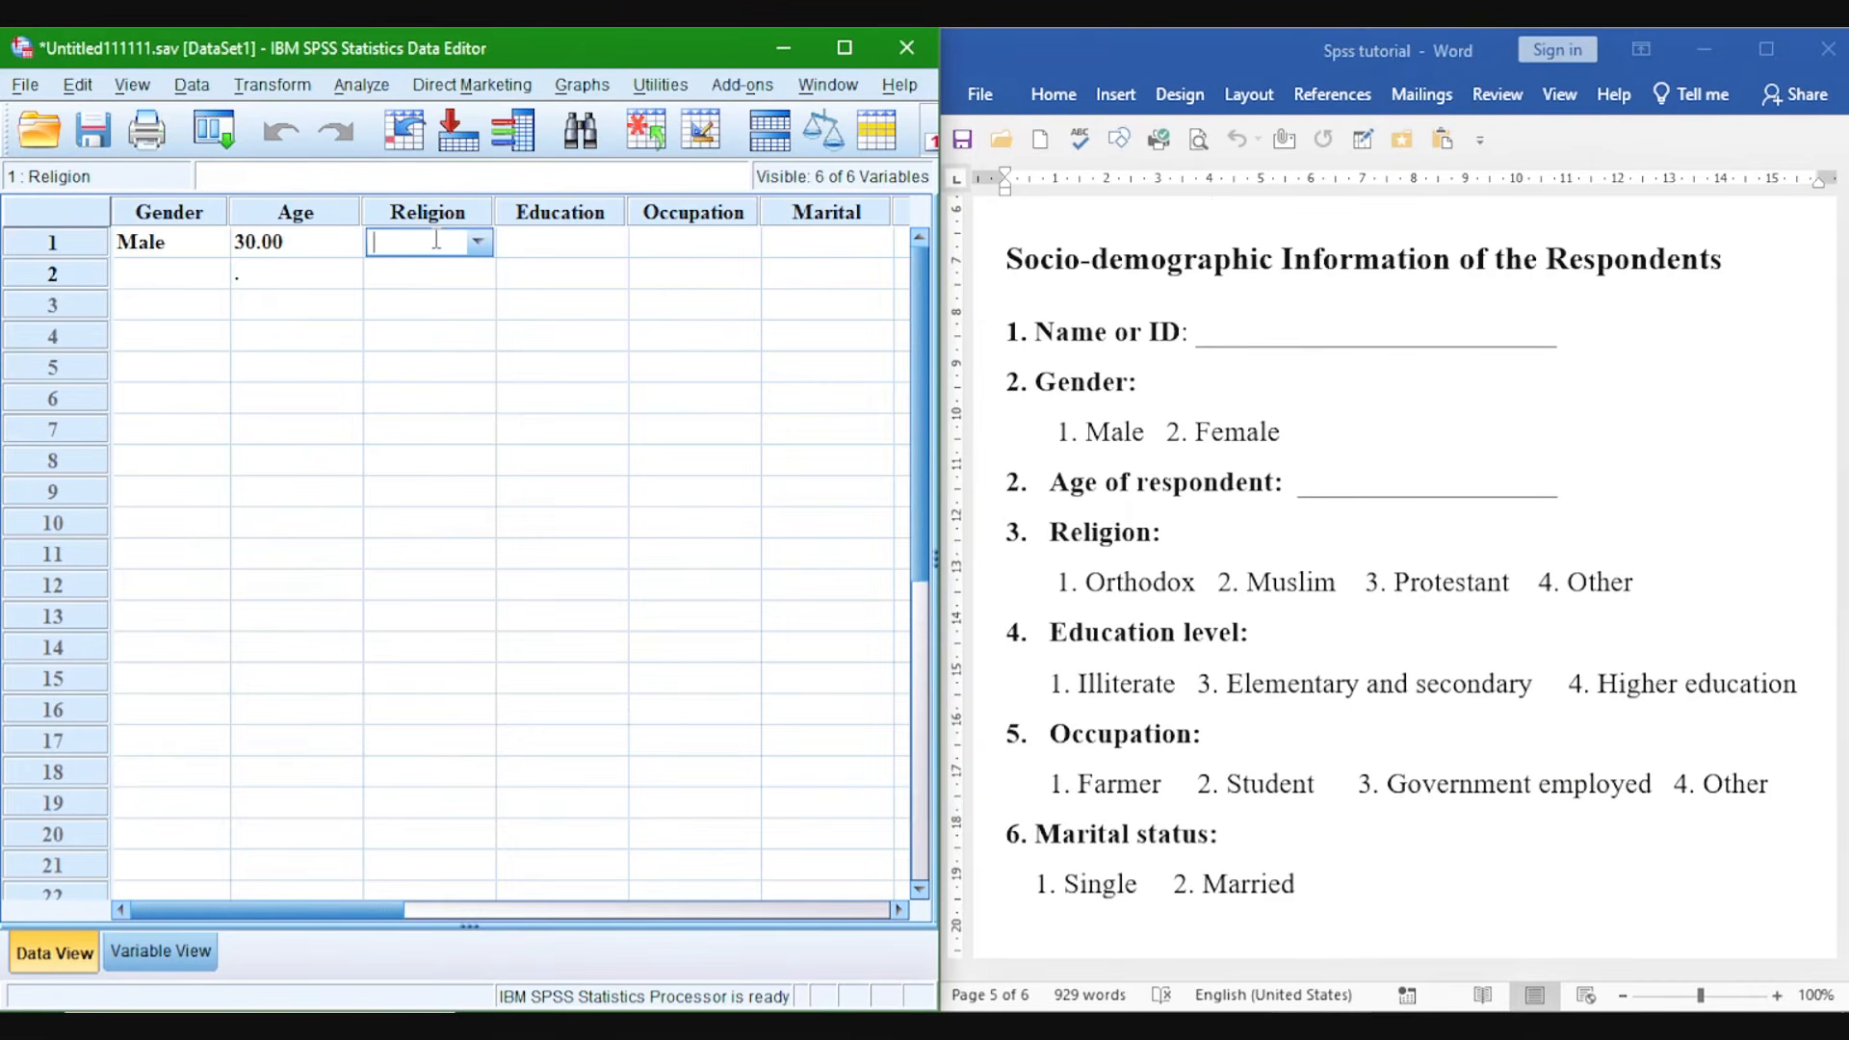
type("Other")
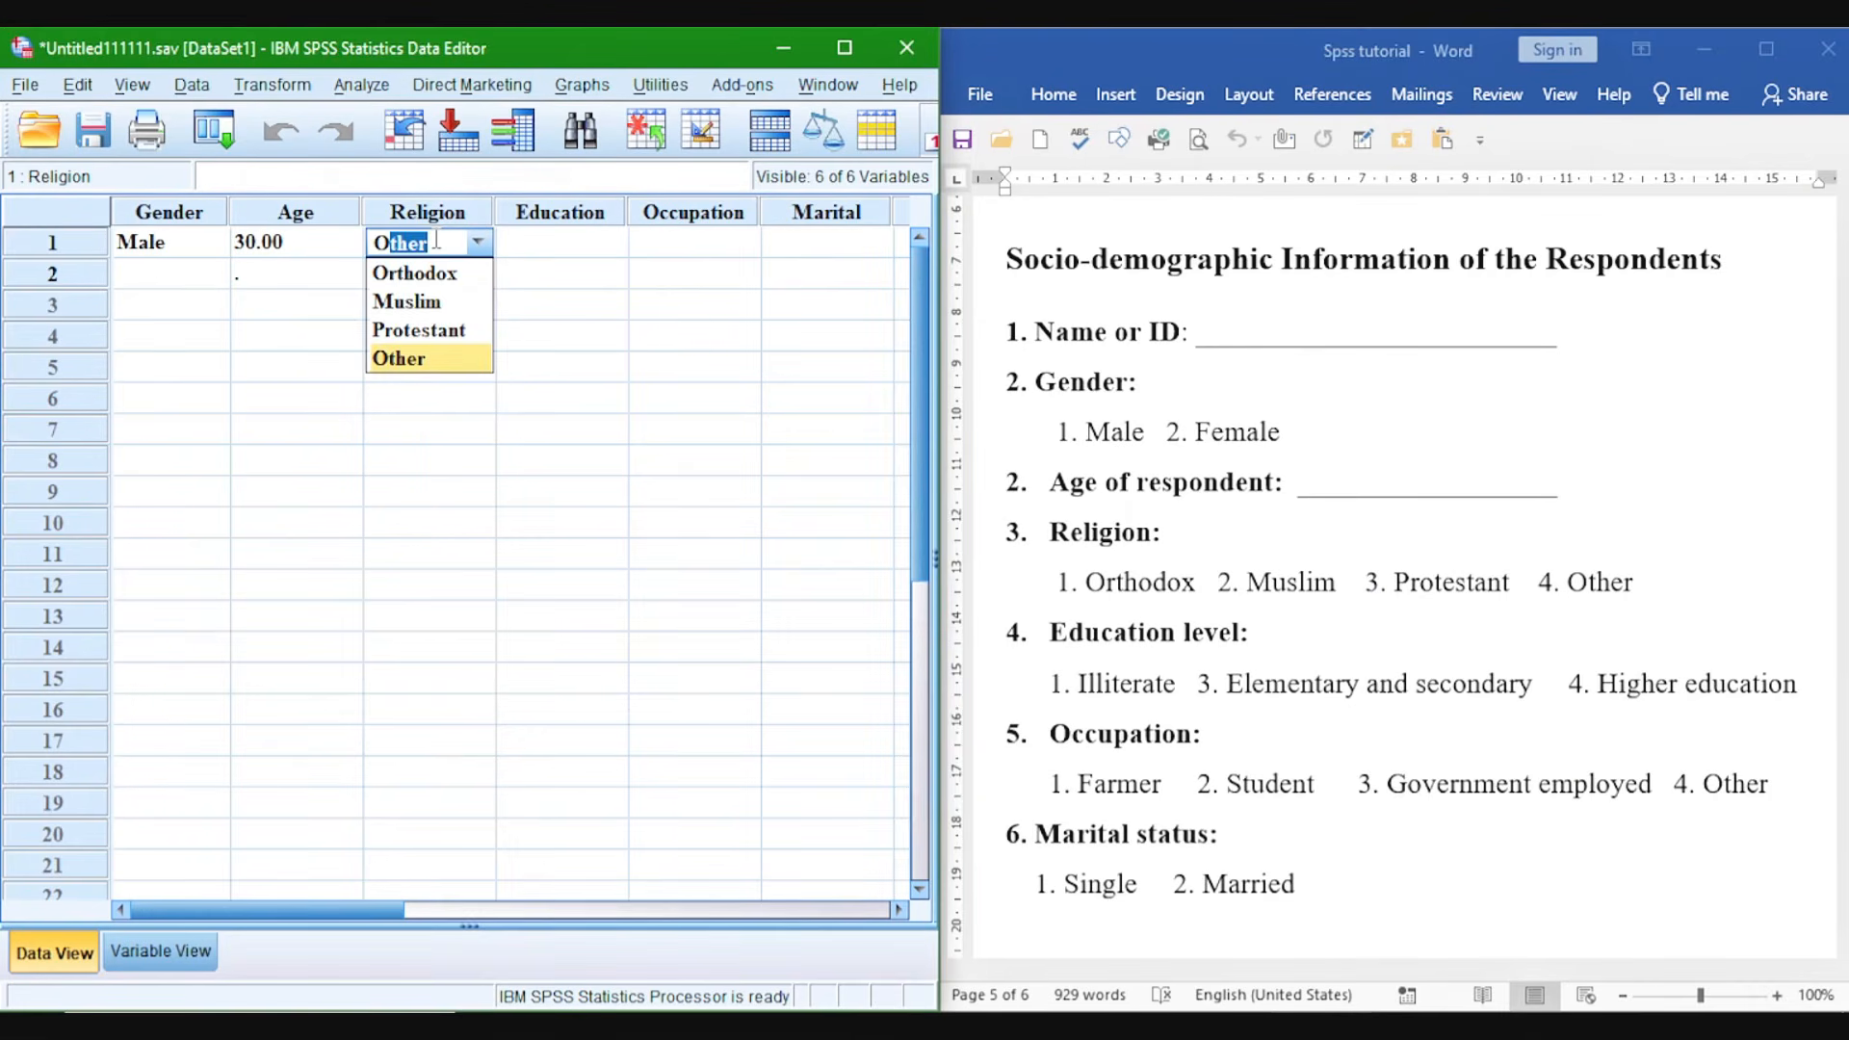
left_click(406, 302)
Complete the first respondent's row with education Higher education, occupation Government employed and marital status Married.
left_click(544, 241)
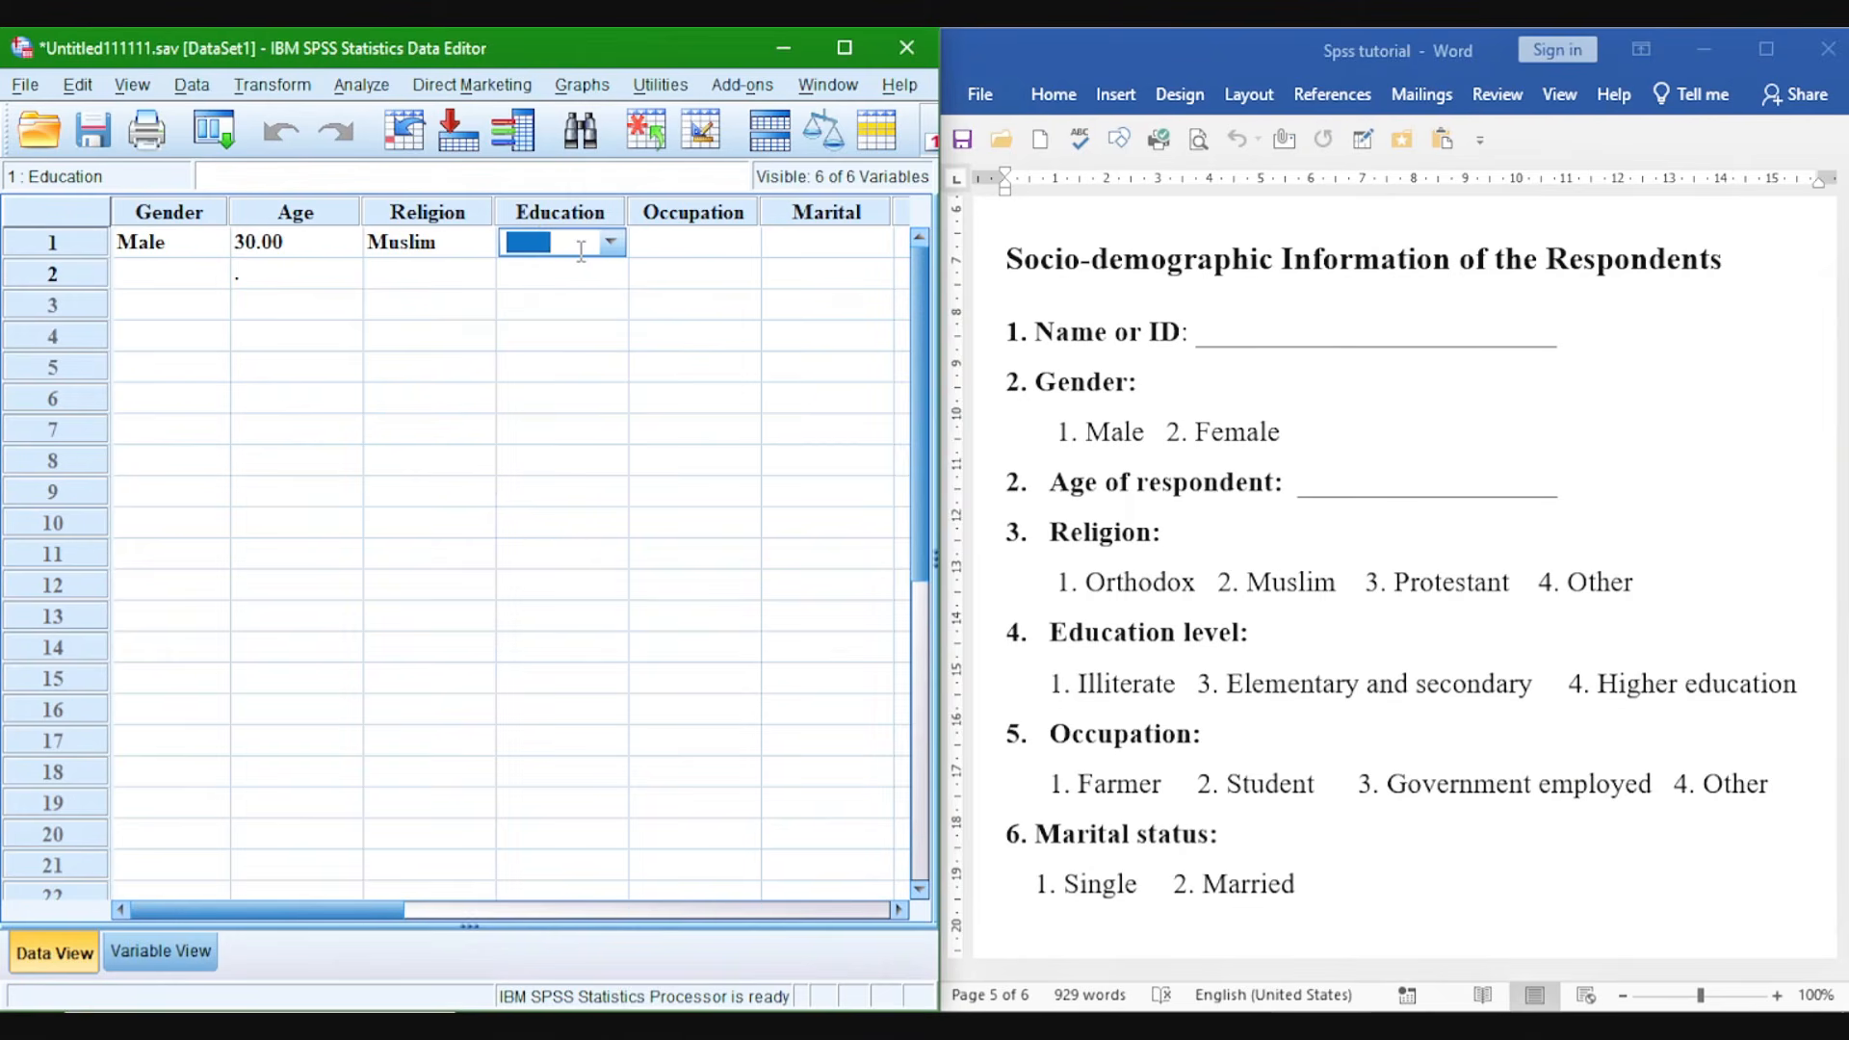
type("H")
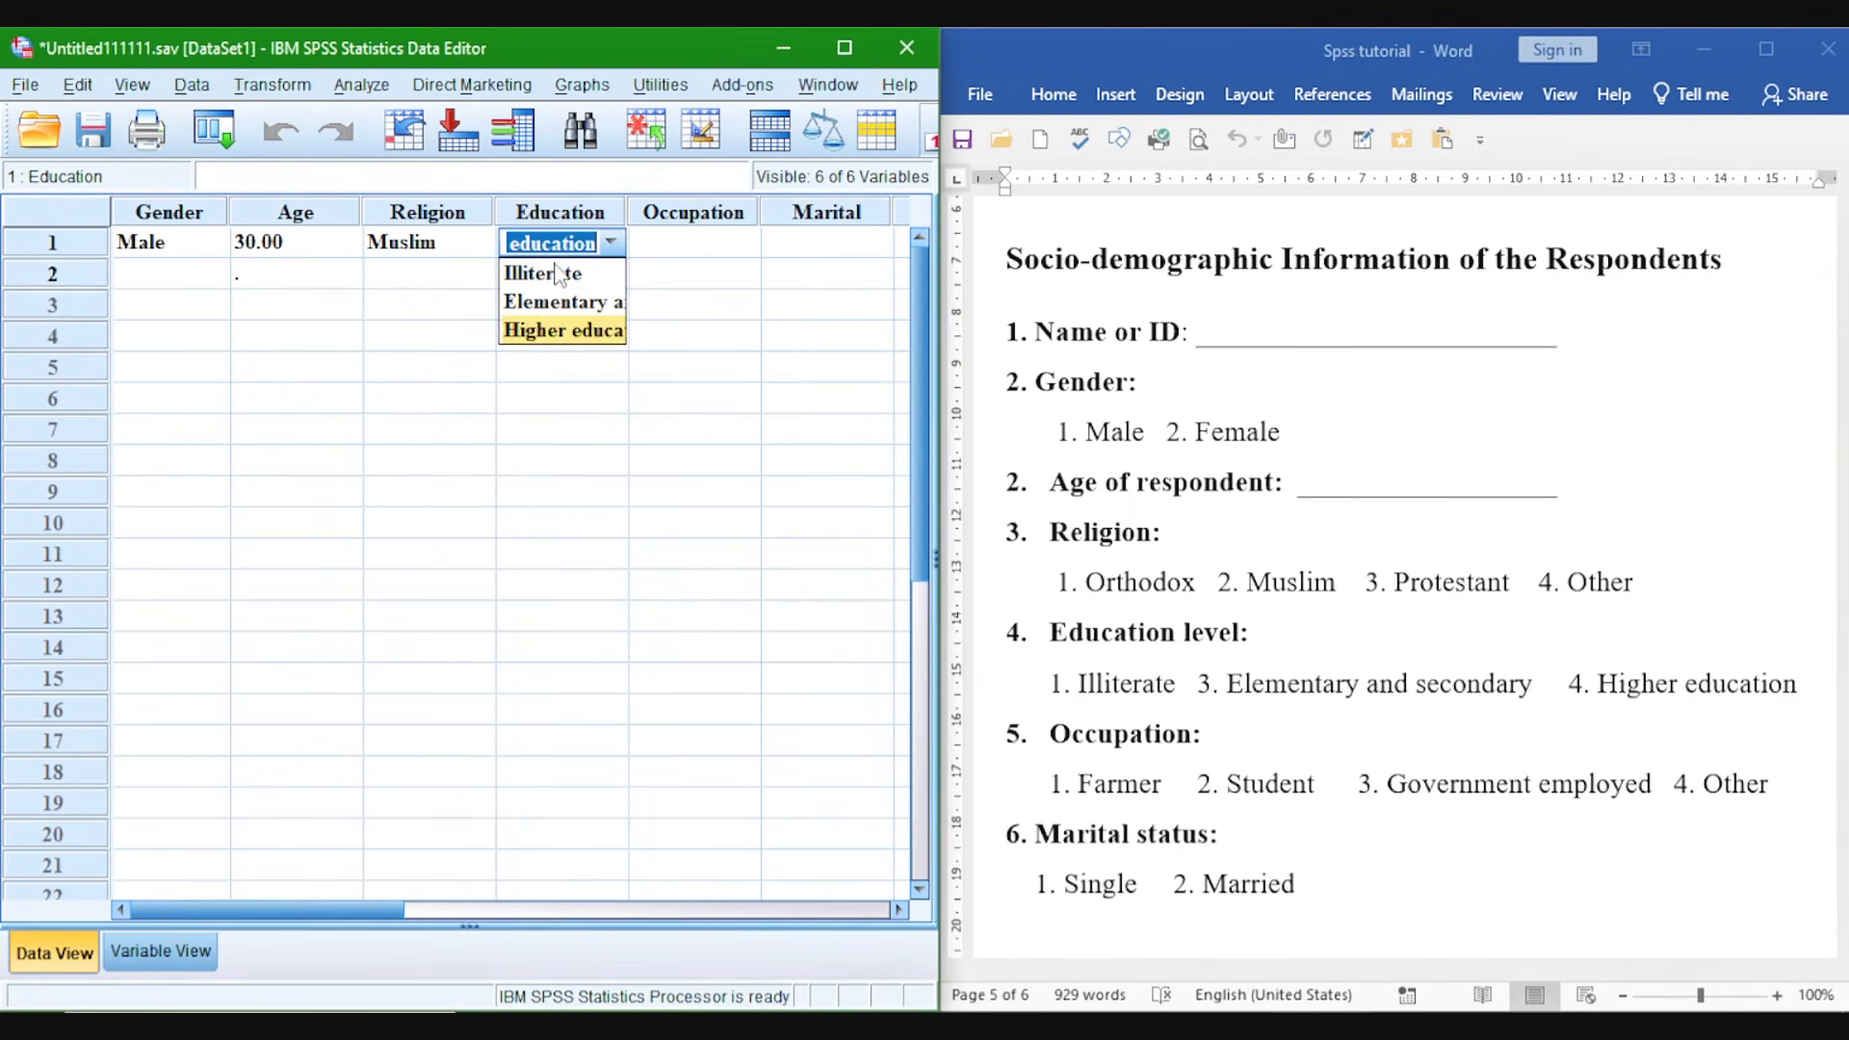
left_click(740, 245)
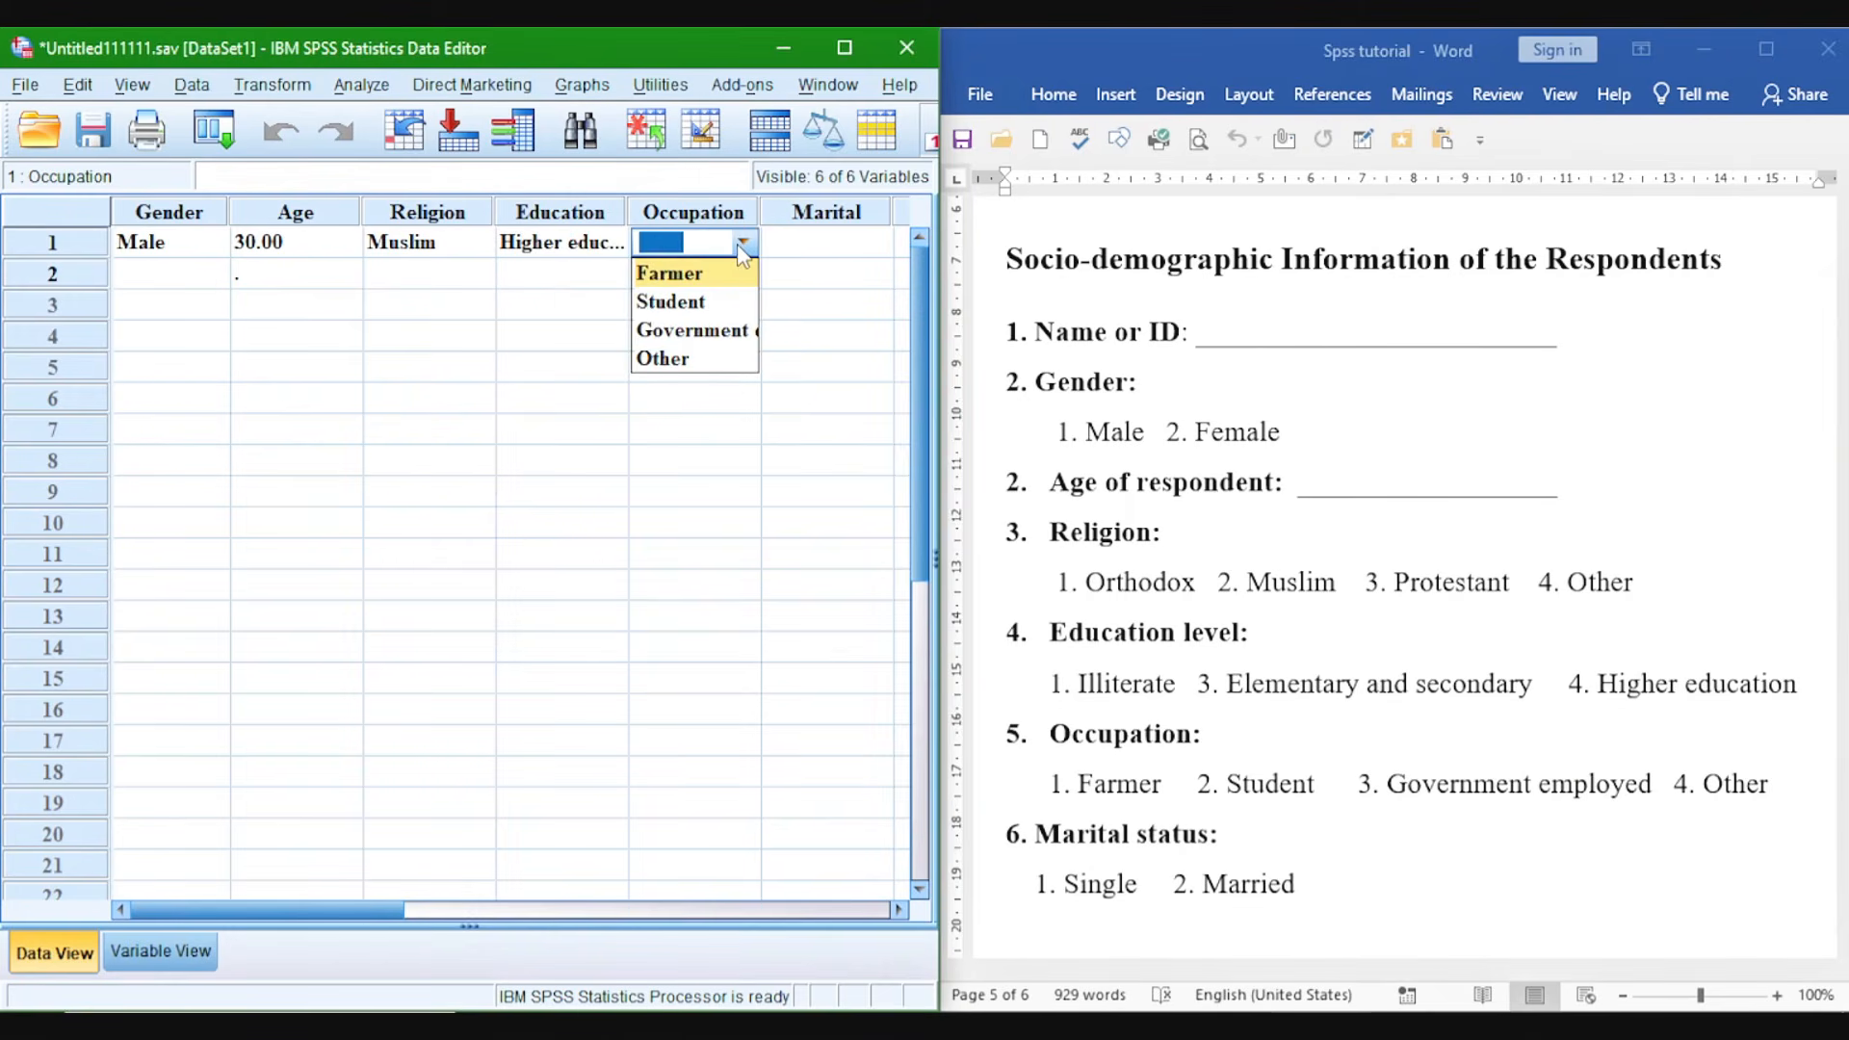
left_click(705, 330)
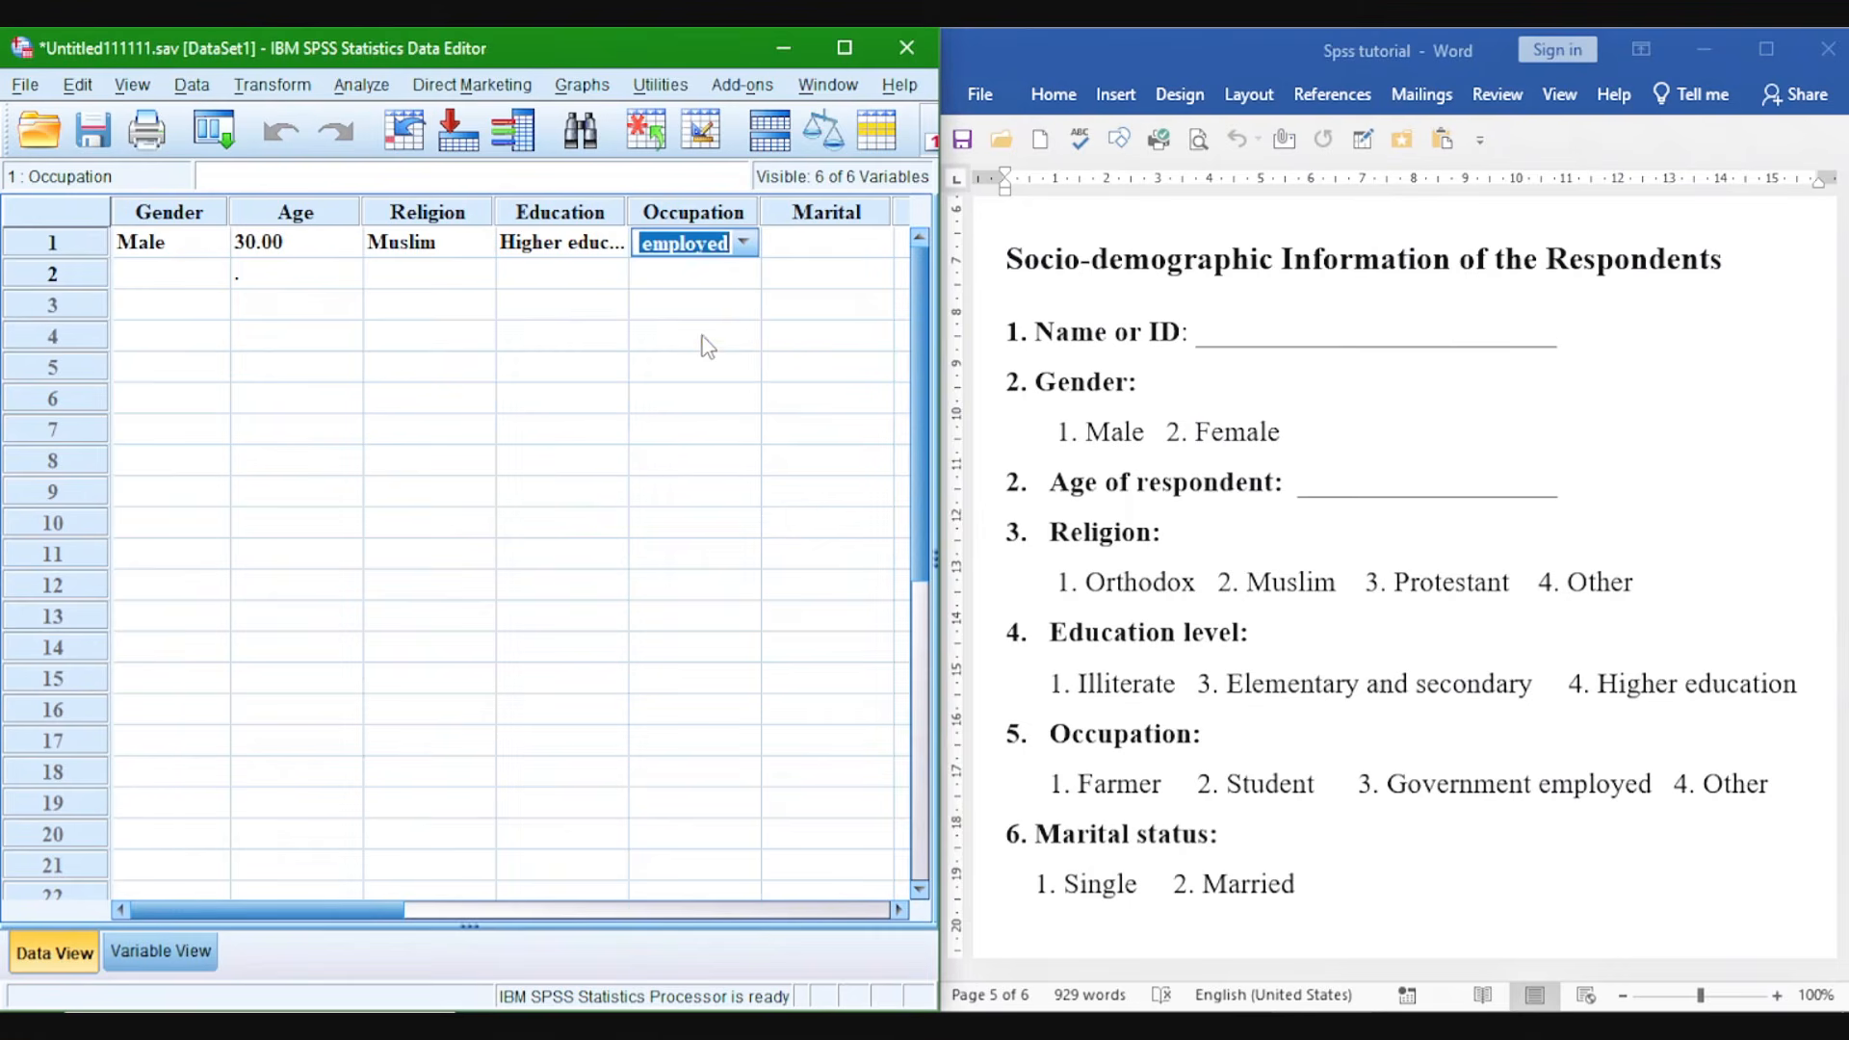
left_click(819, 243)
left_click(876, 243)
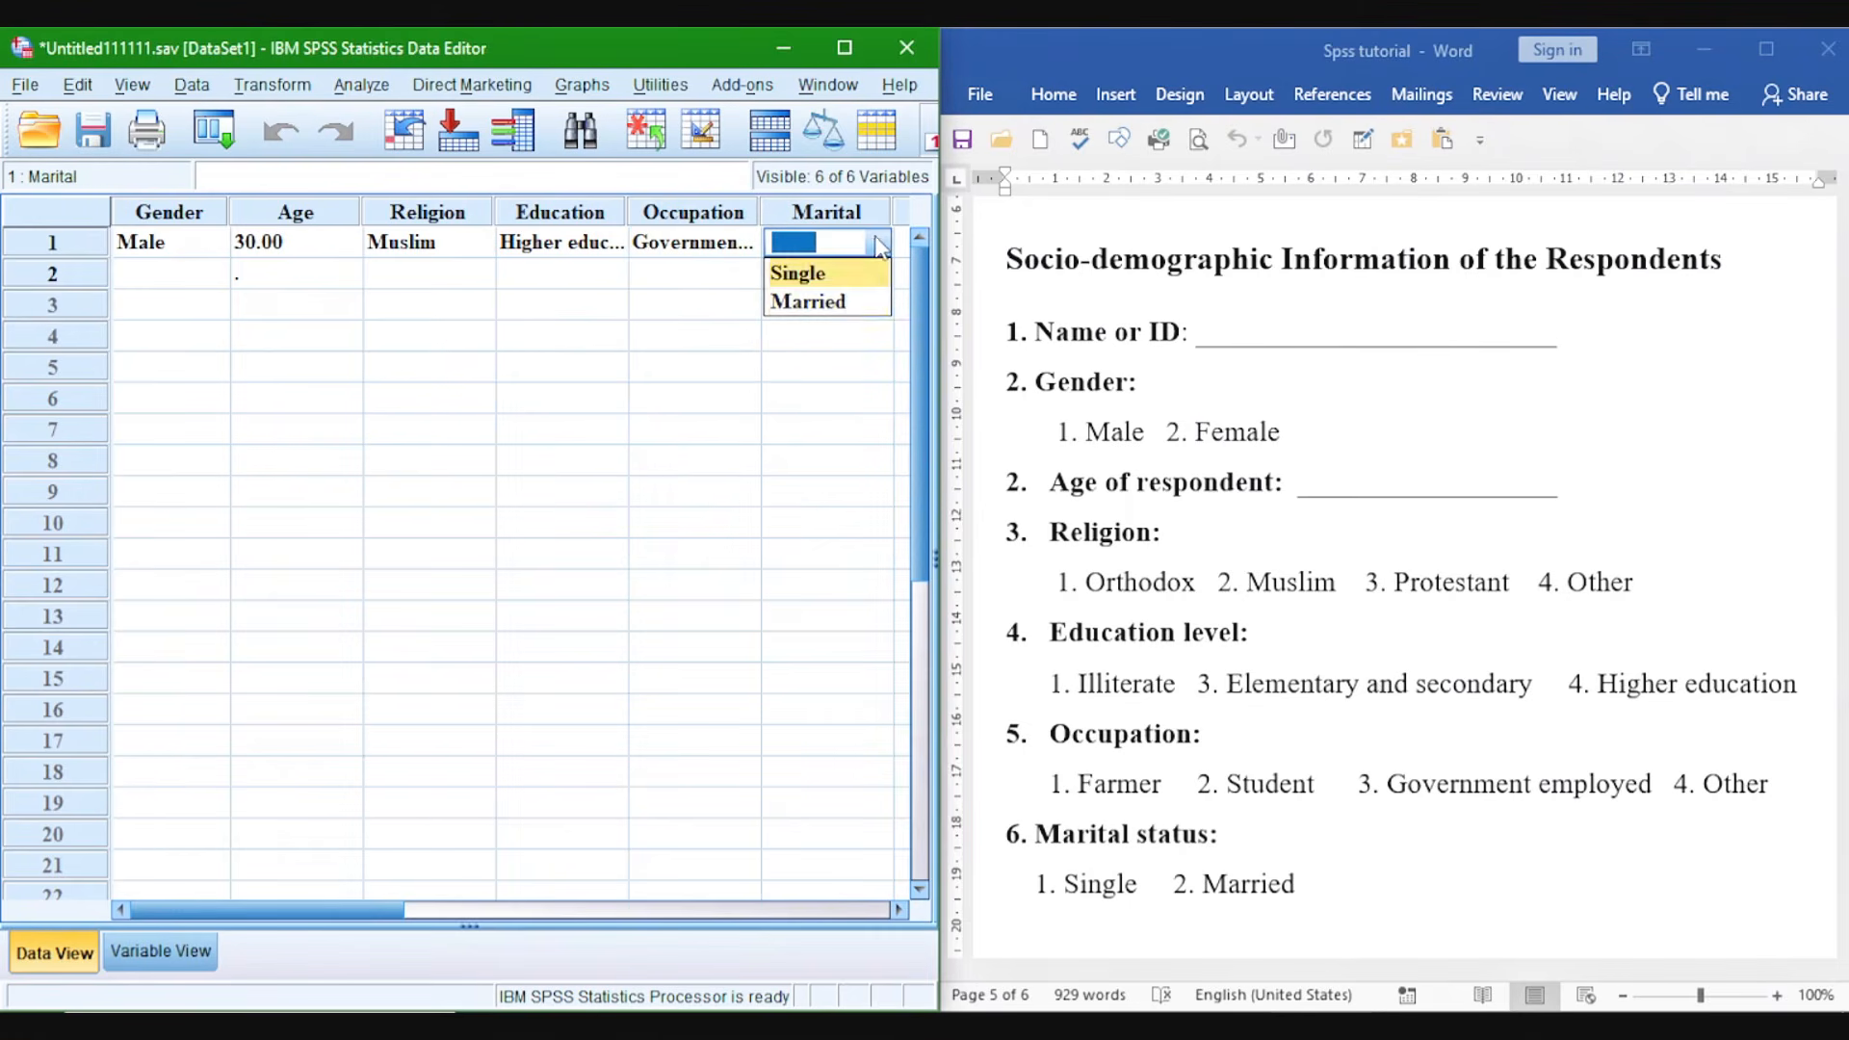
left_click(837, 300)
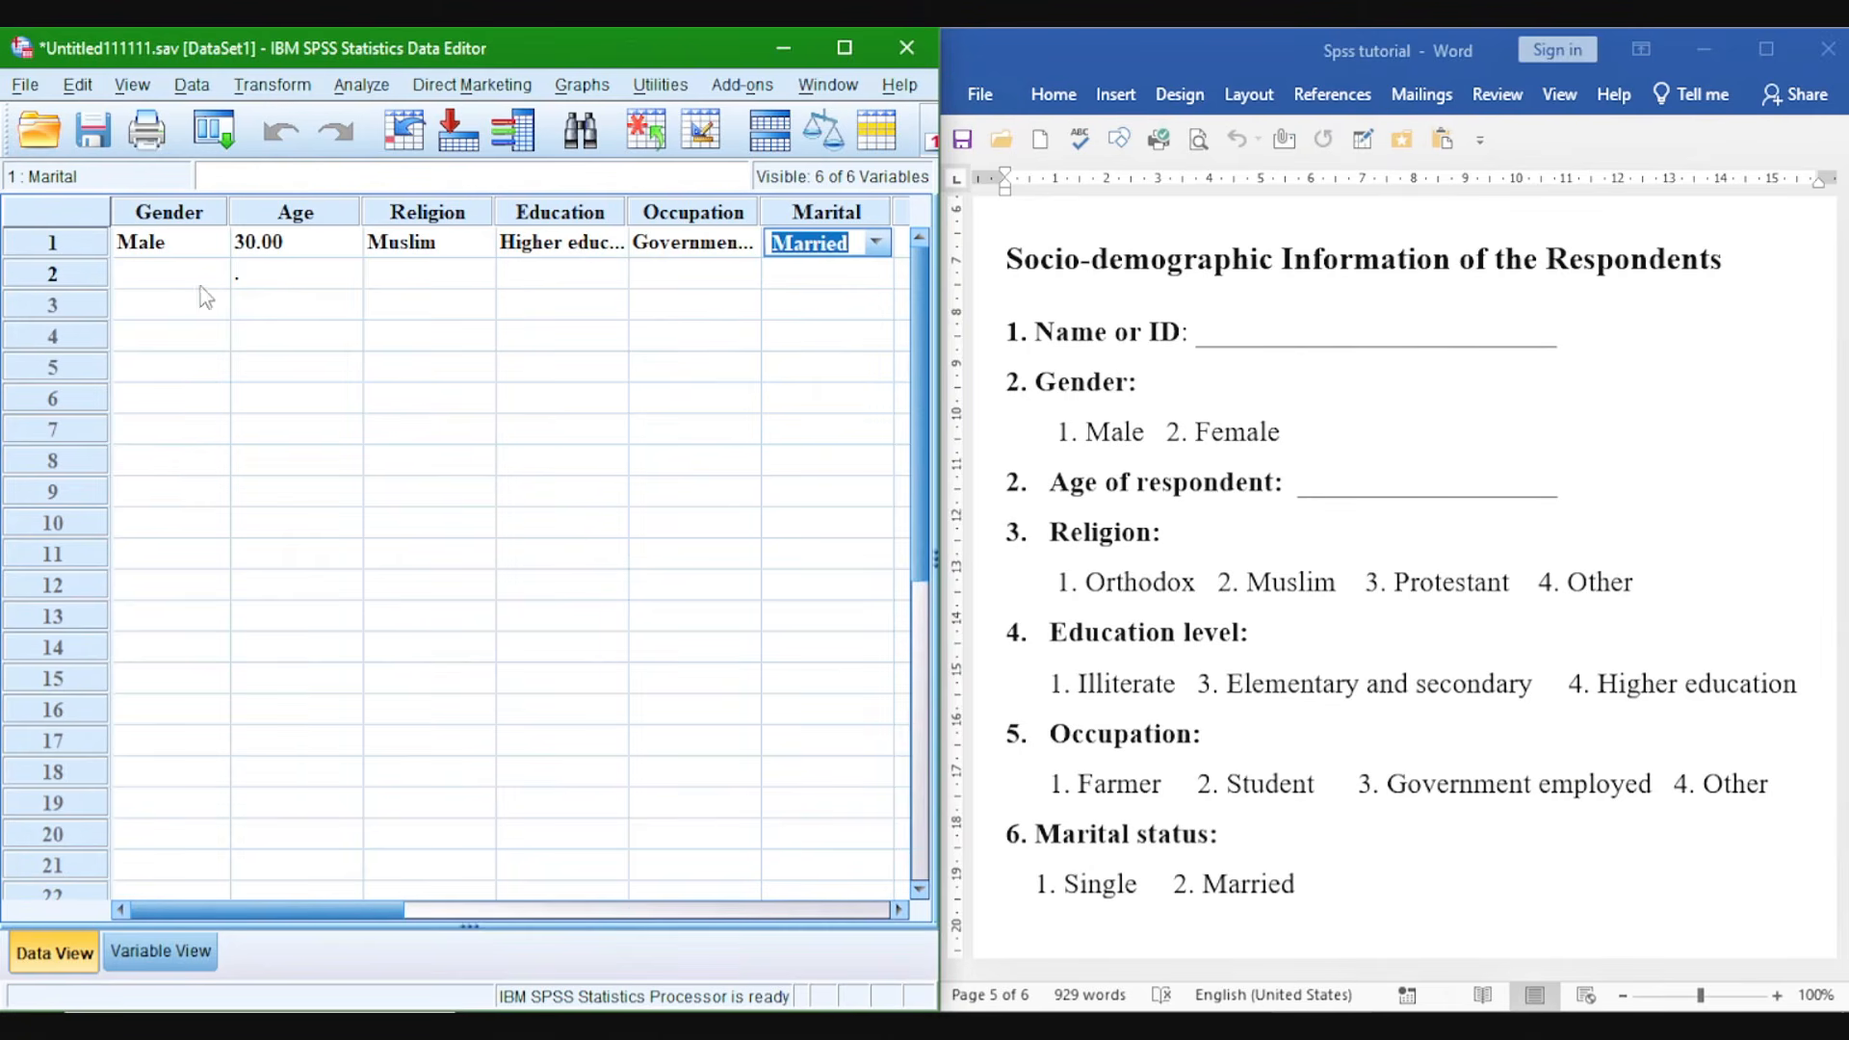
Enter Female, age 20 and religion Orthodox for the second respondent.
left_click(146, 274)
left_click(212, 275)
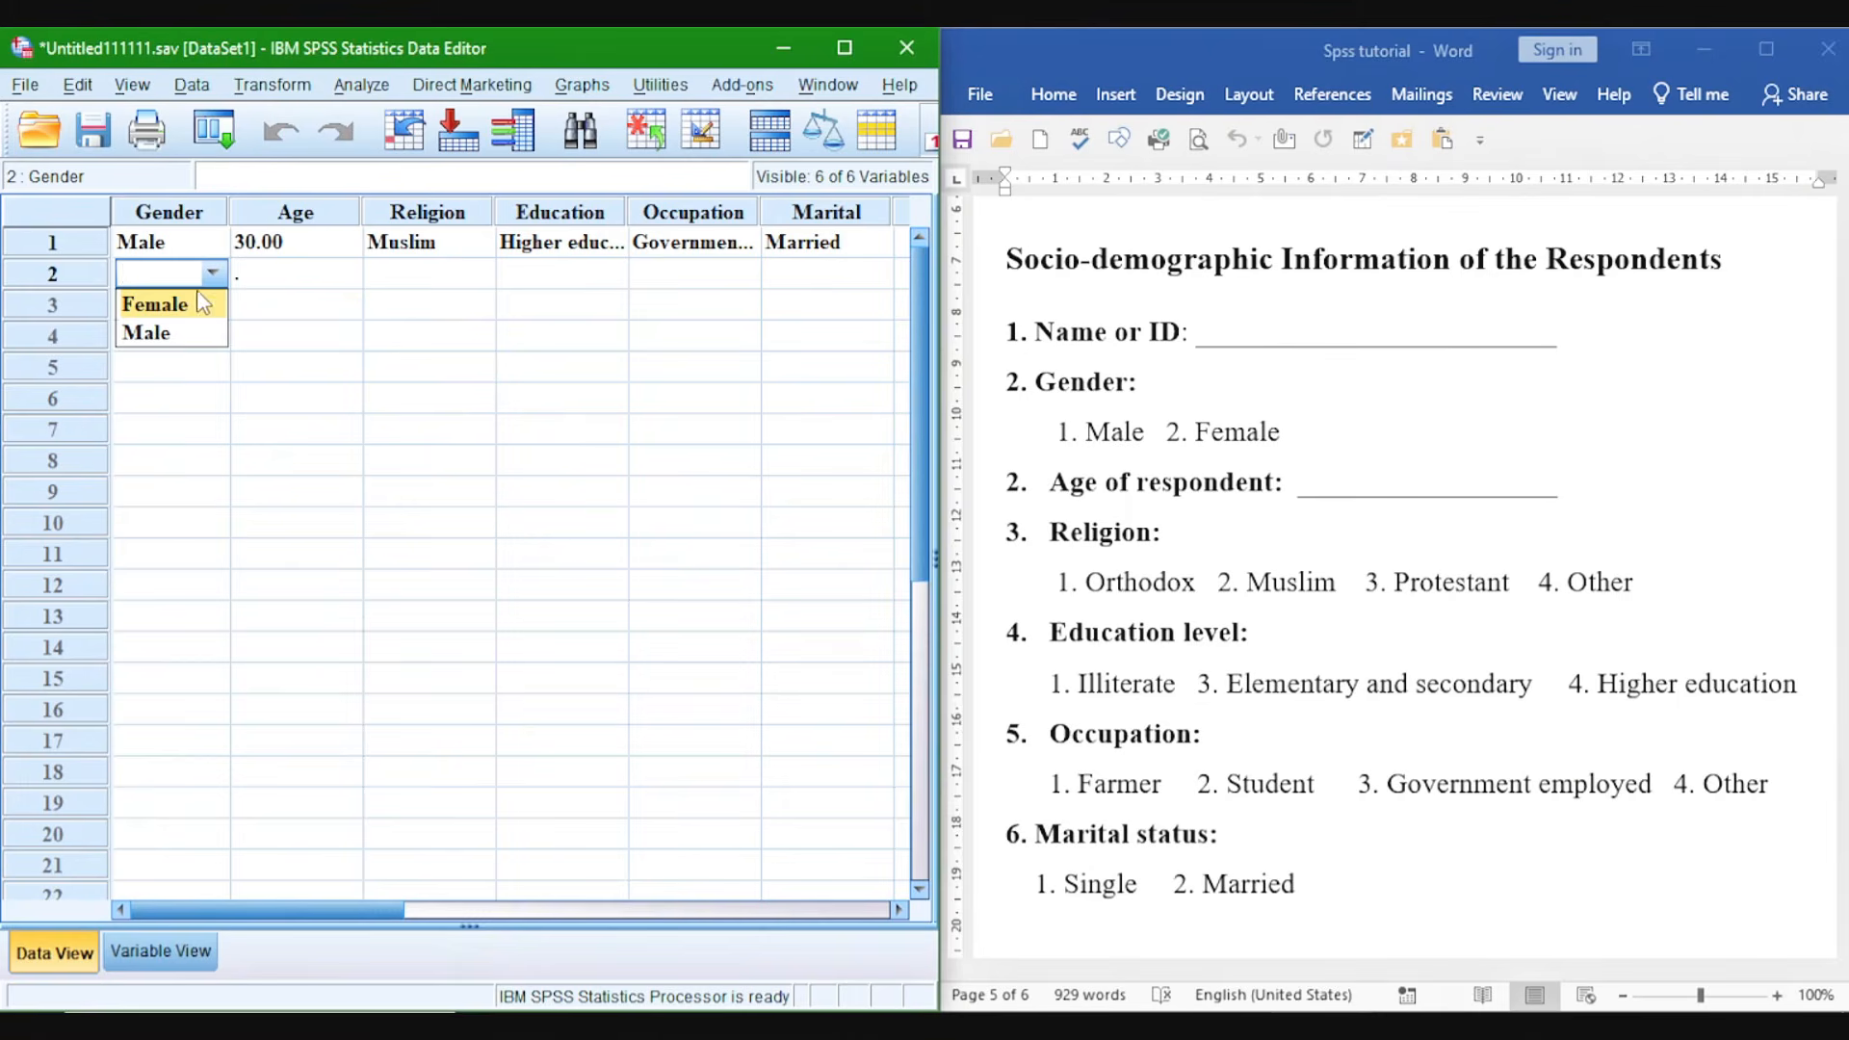
left_click(181, 306)
left_click(268, 272)
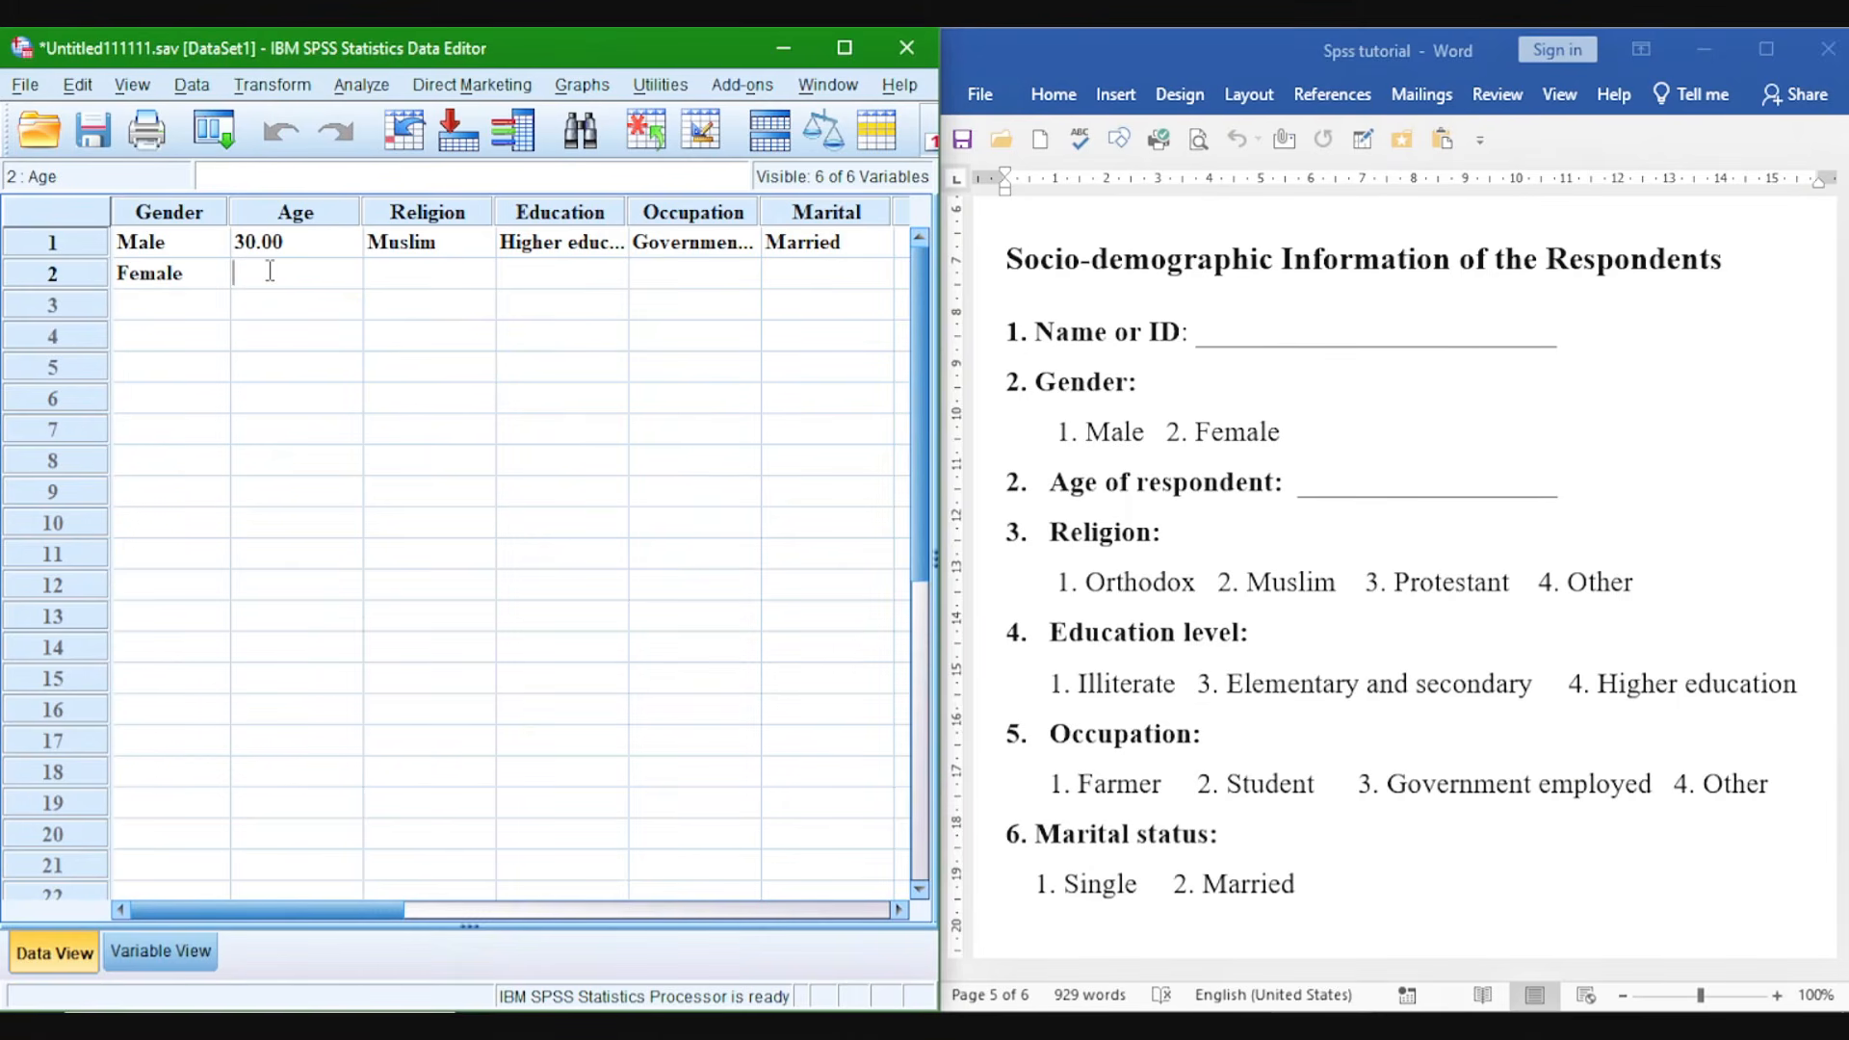
type("20")
left_click(478, 273)
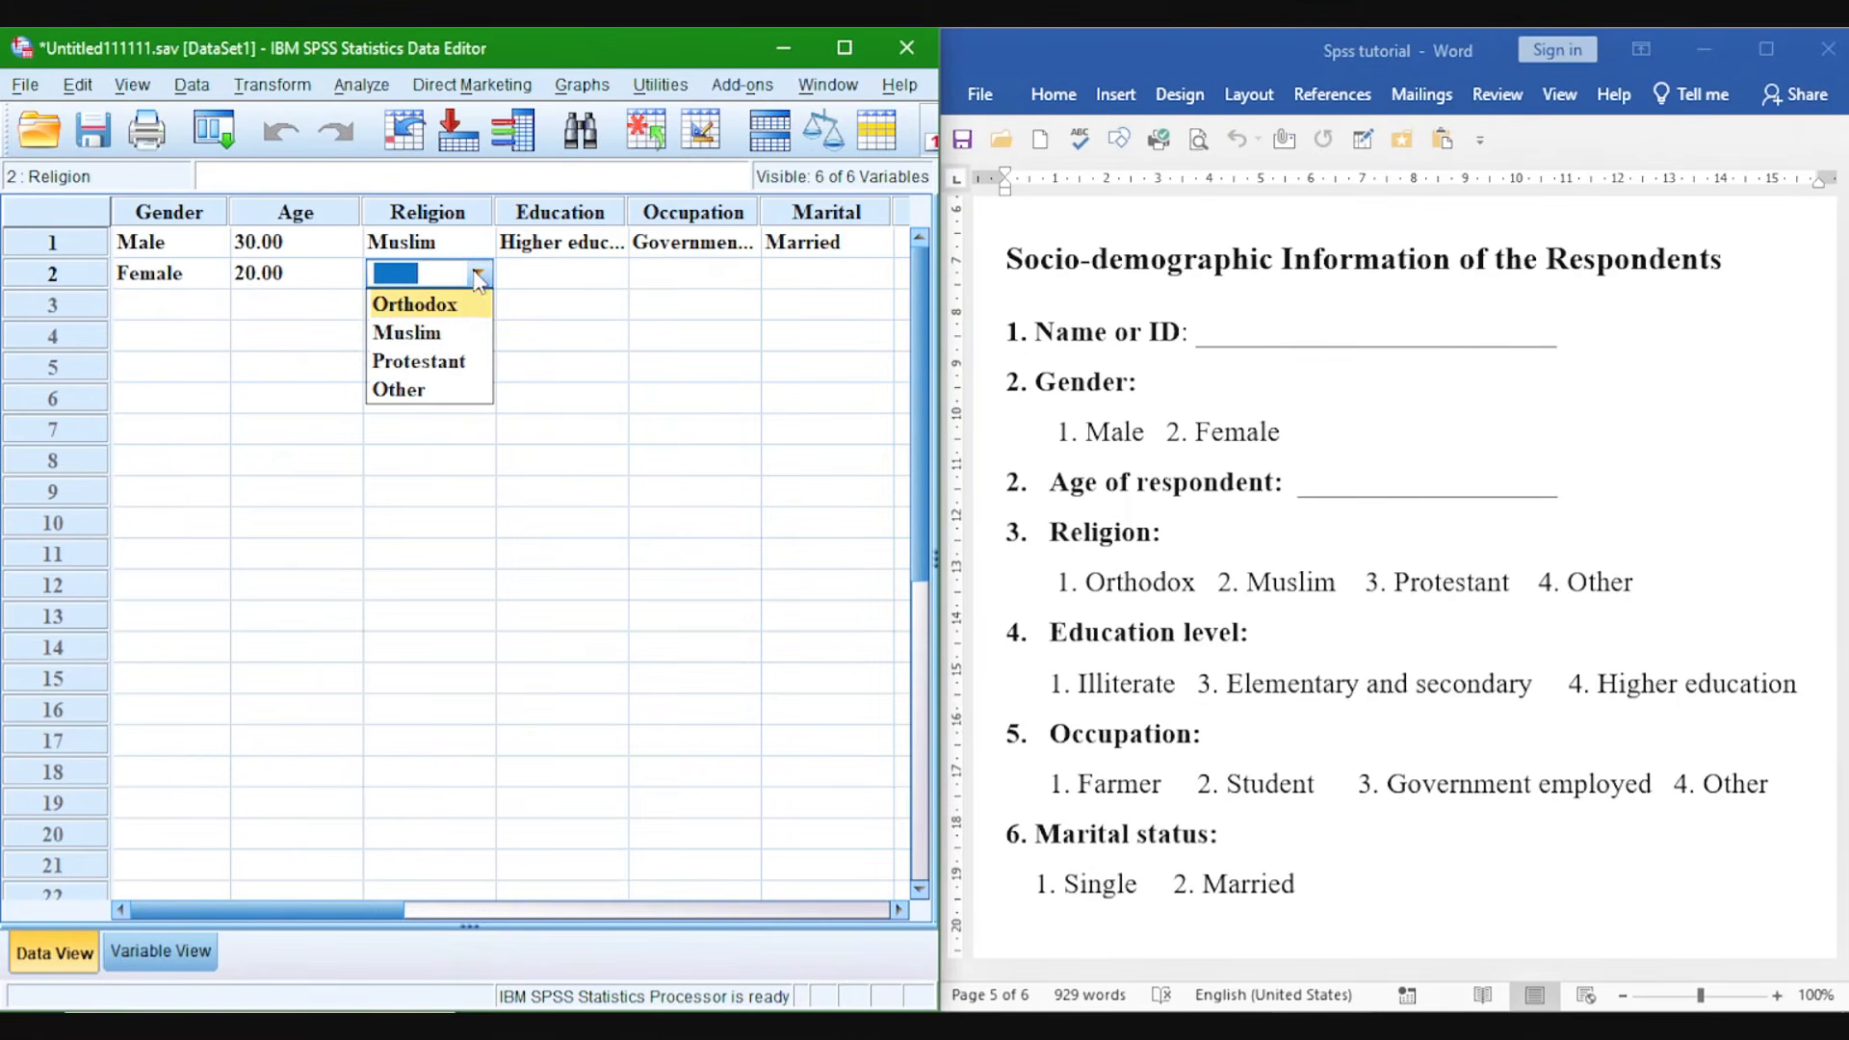
left_click(451, 303)
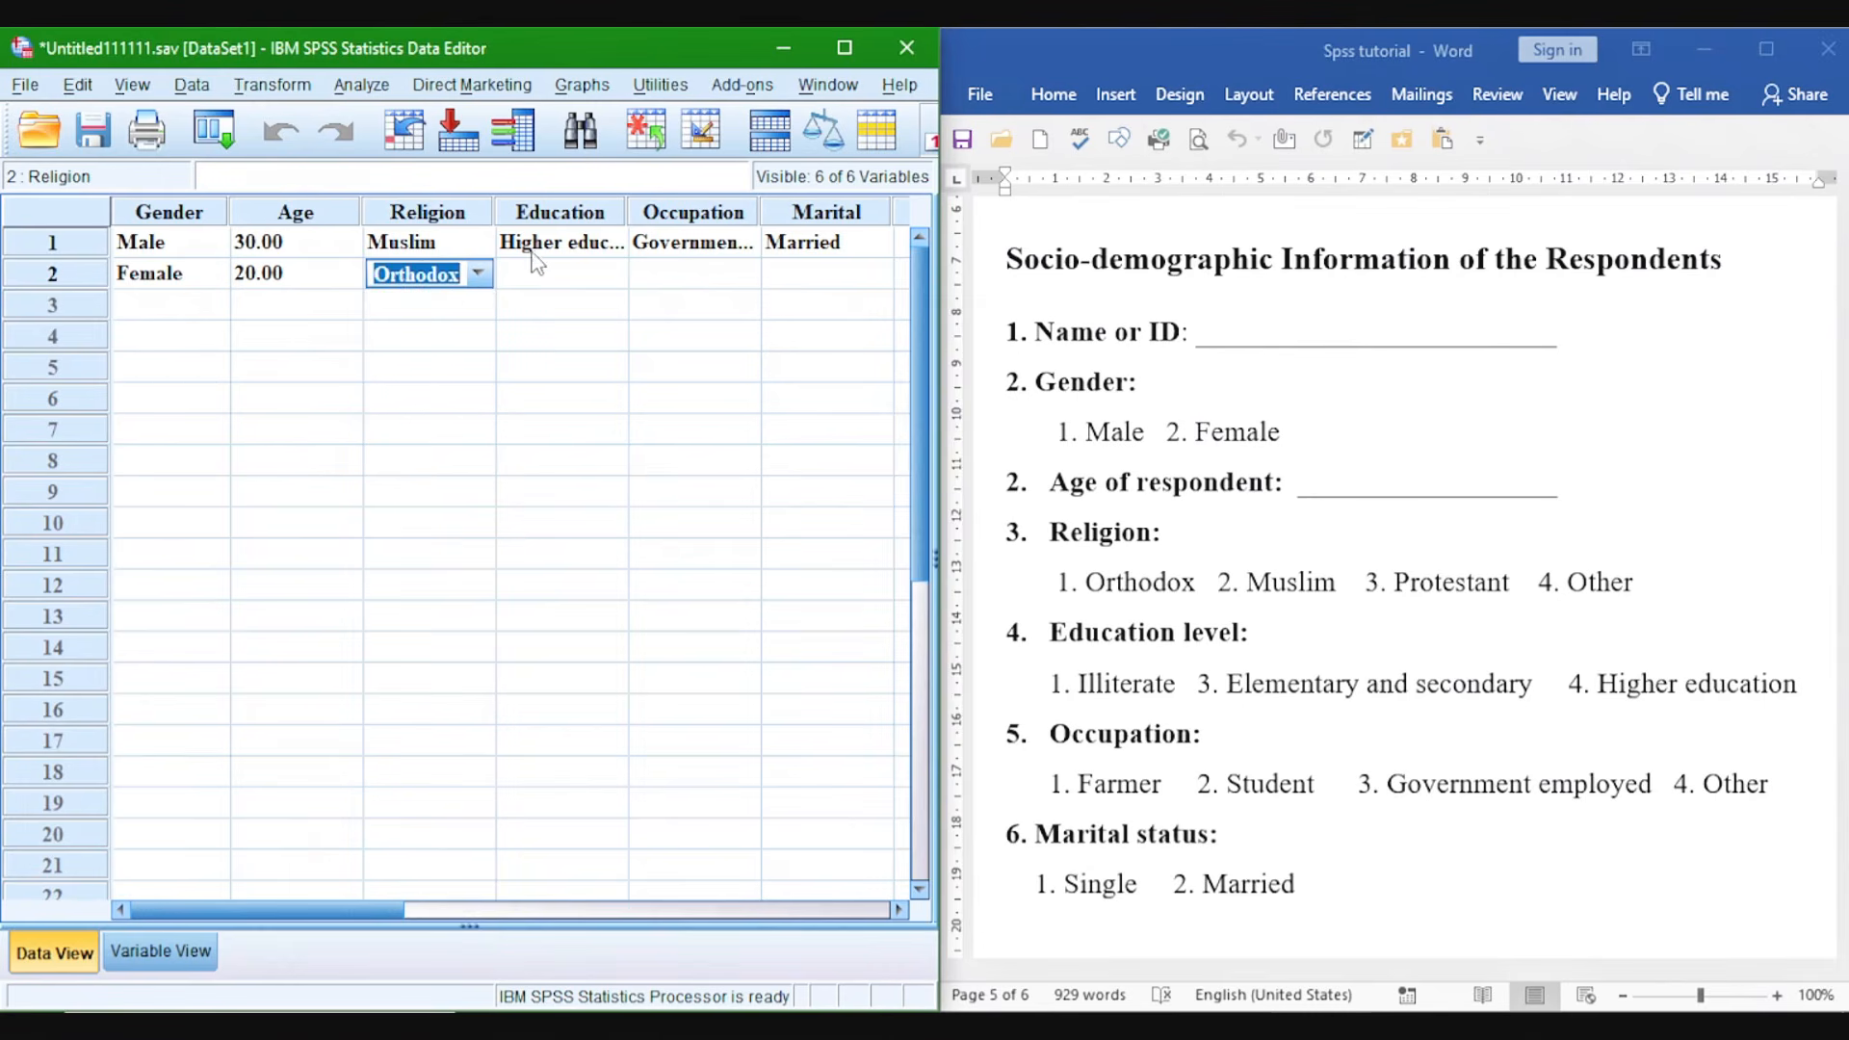
Complete the second respondent's row with education Elementary and secondary, occupation Student and marital status Single.
left_click(611, 274)
left_click(597, 332)
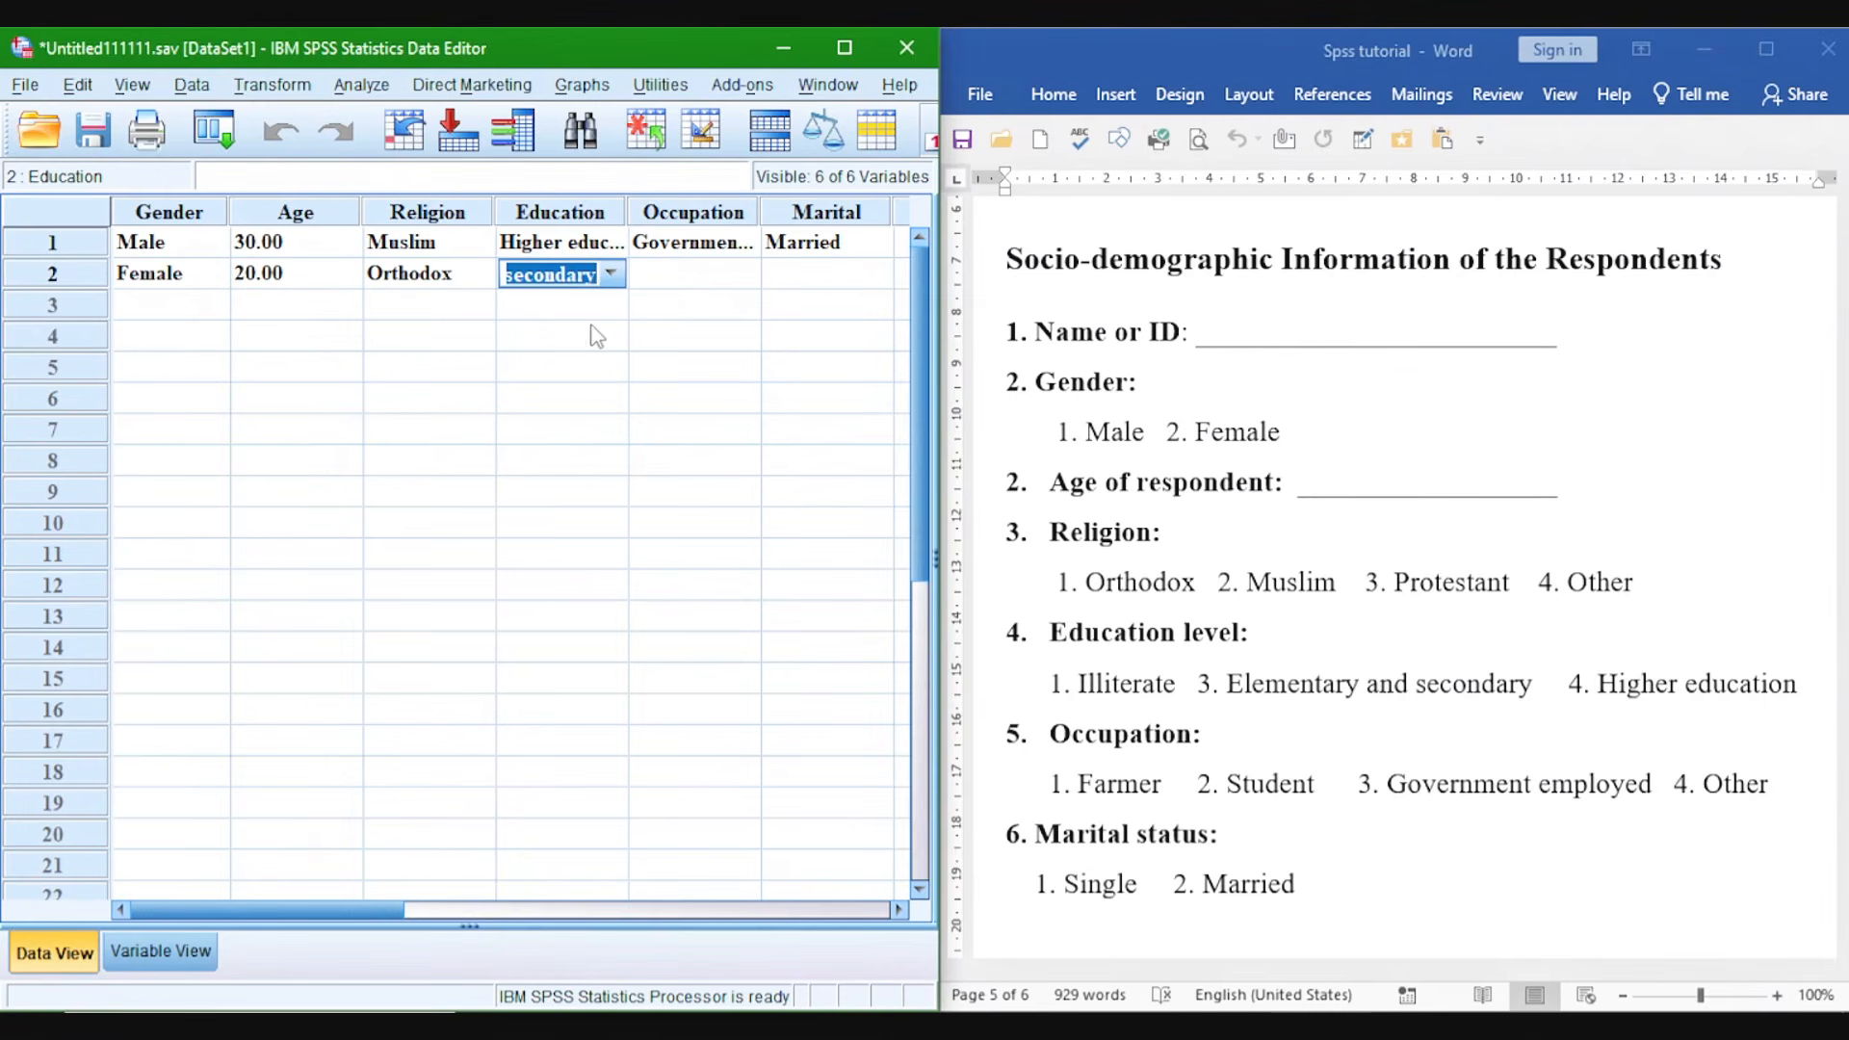
left_click(742, 273)
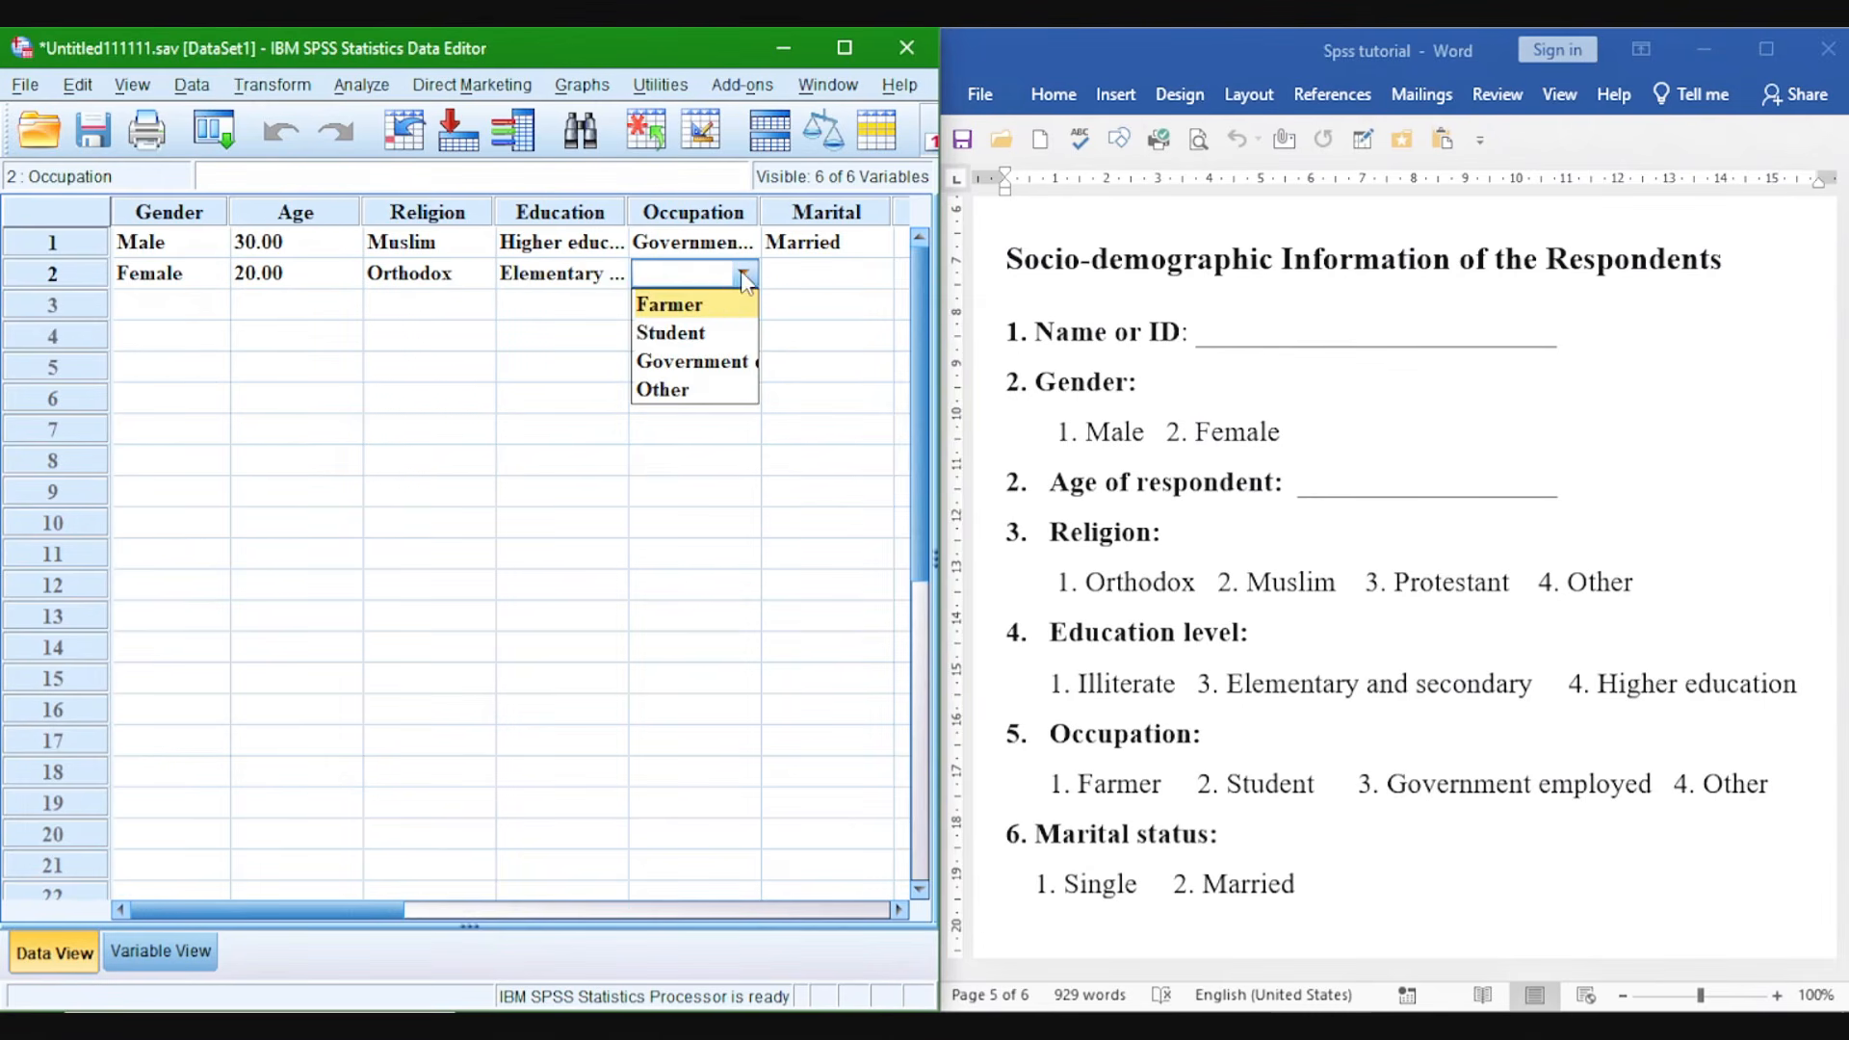
left_click(700, 333)
left_click(803, 273)
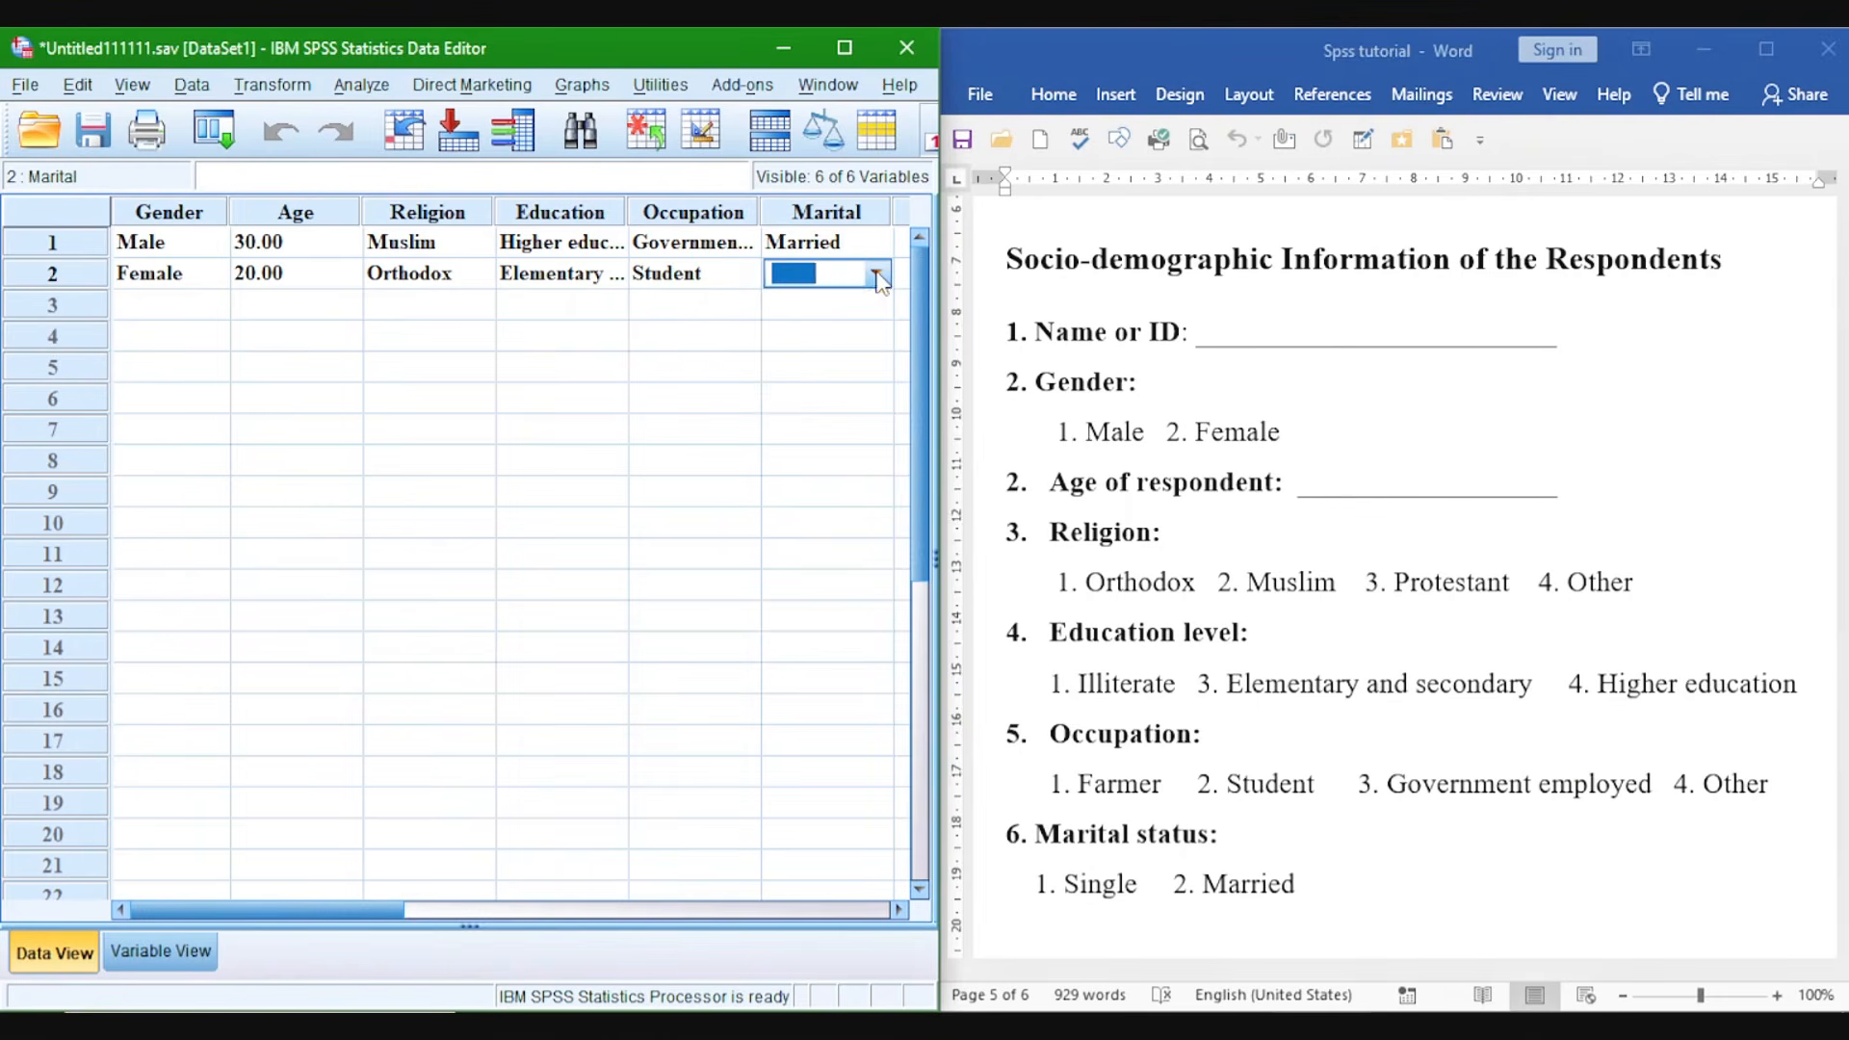
left_click(875, 274)
left_click(821, 306)
Enter Male, age 40 and religion Protestant for the third respondent.
left_click(193, 306)
left_click(212, 305)
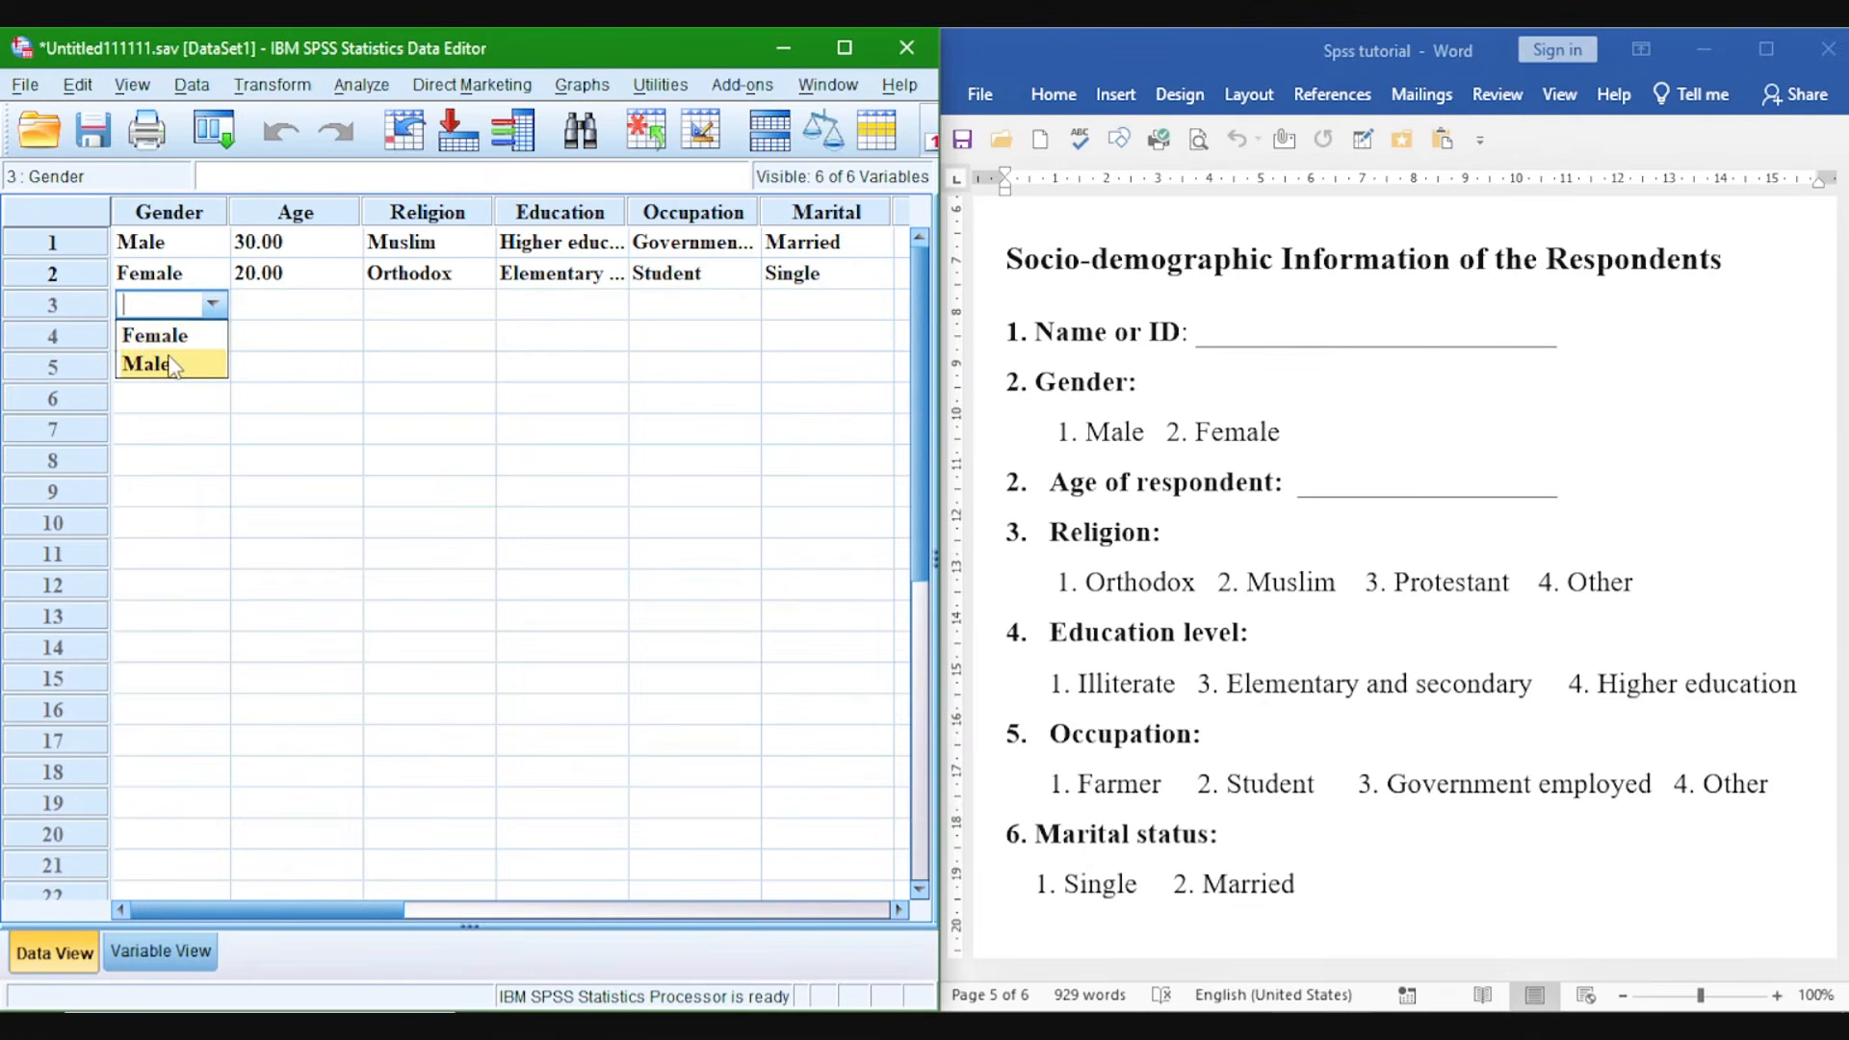
left_click(173, 365)
left_click(260, 306)
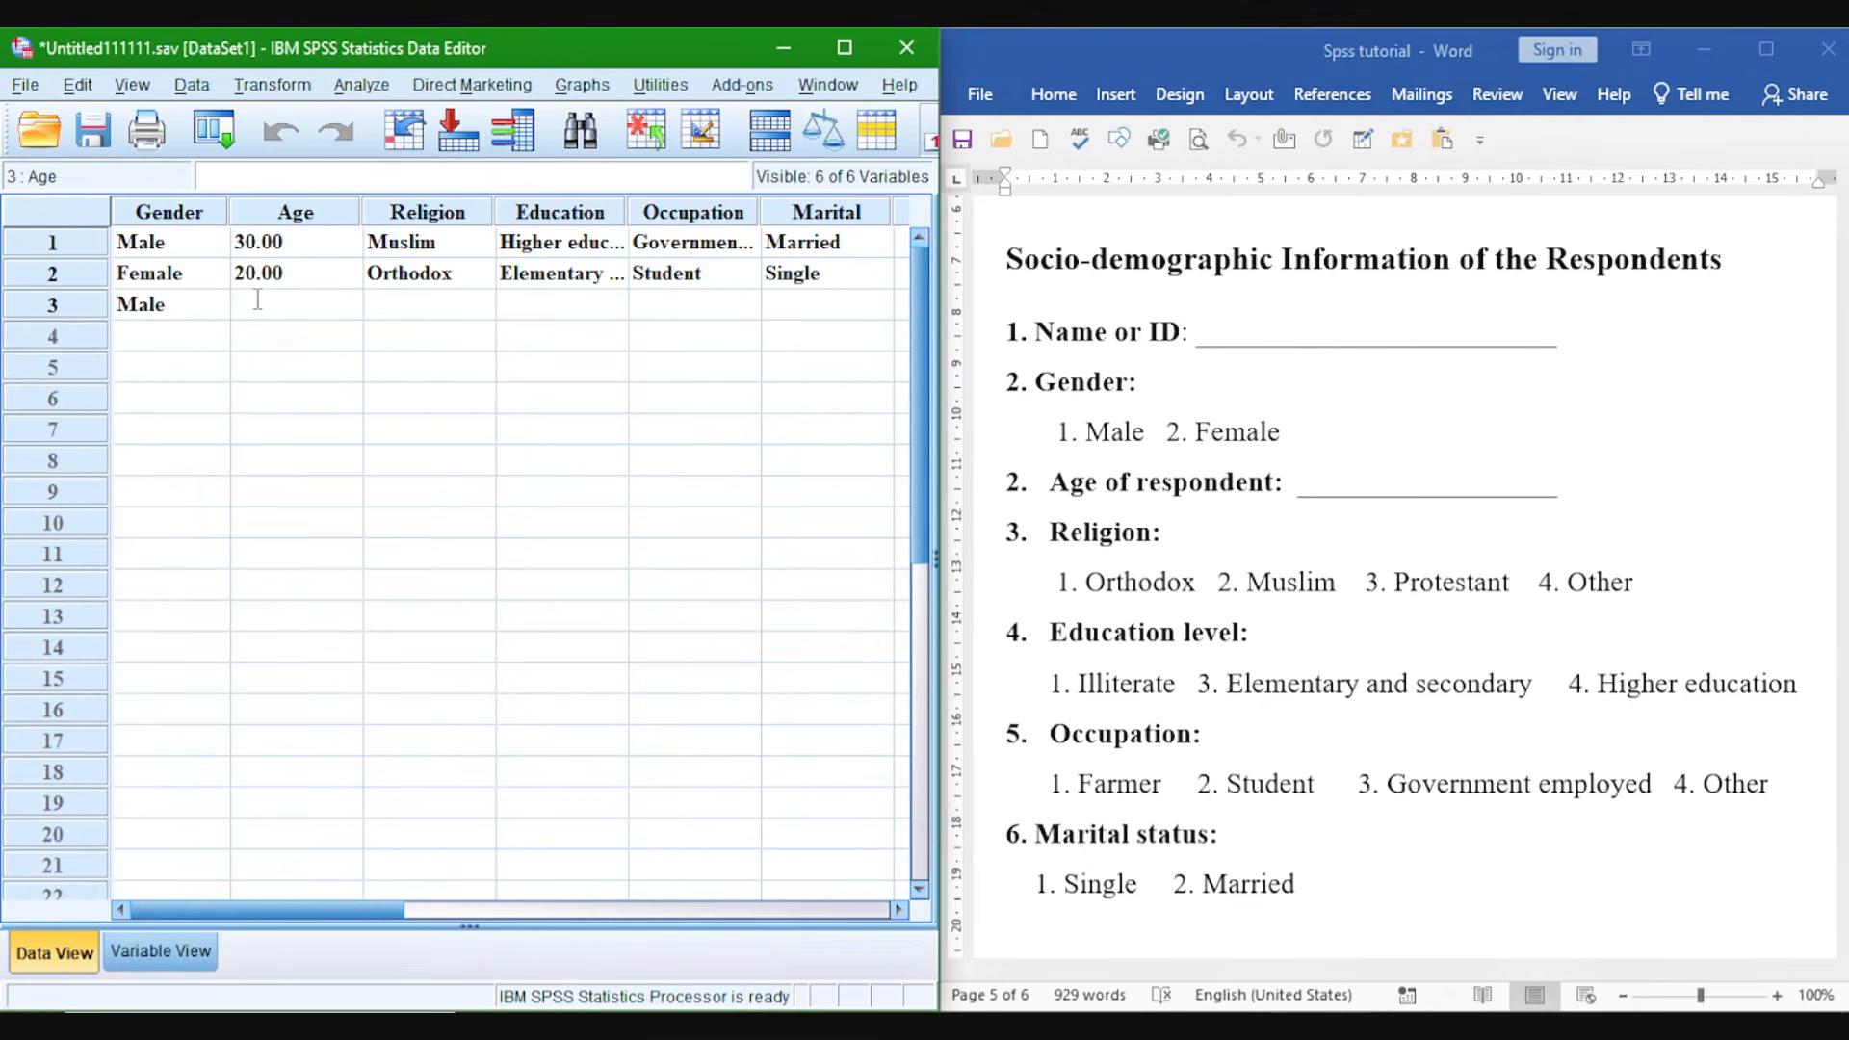
type("40")
left_click(424, 306)
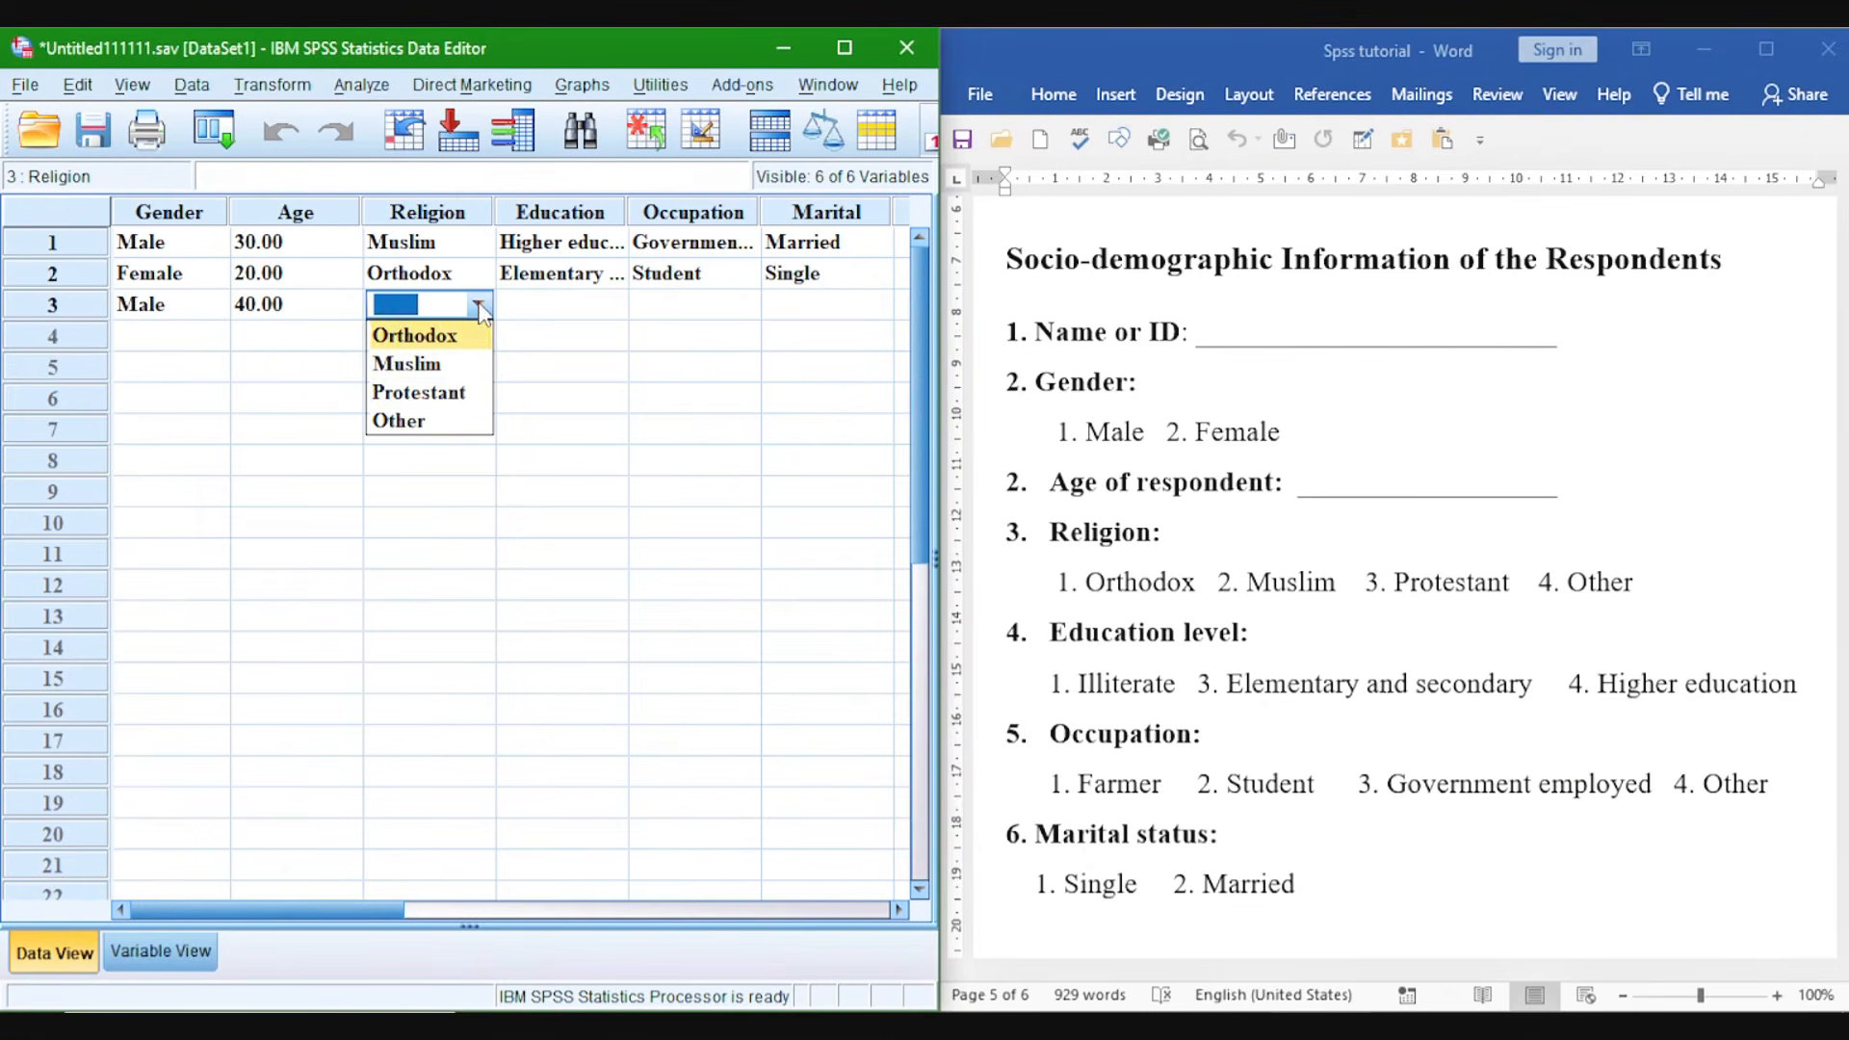
left_click(464, 393)
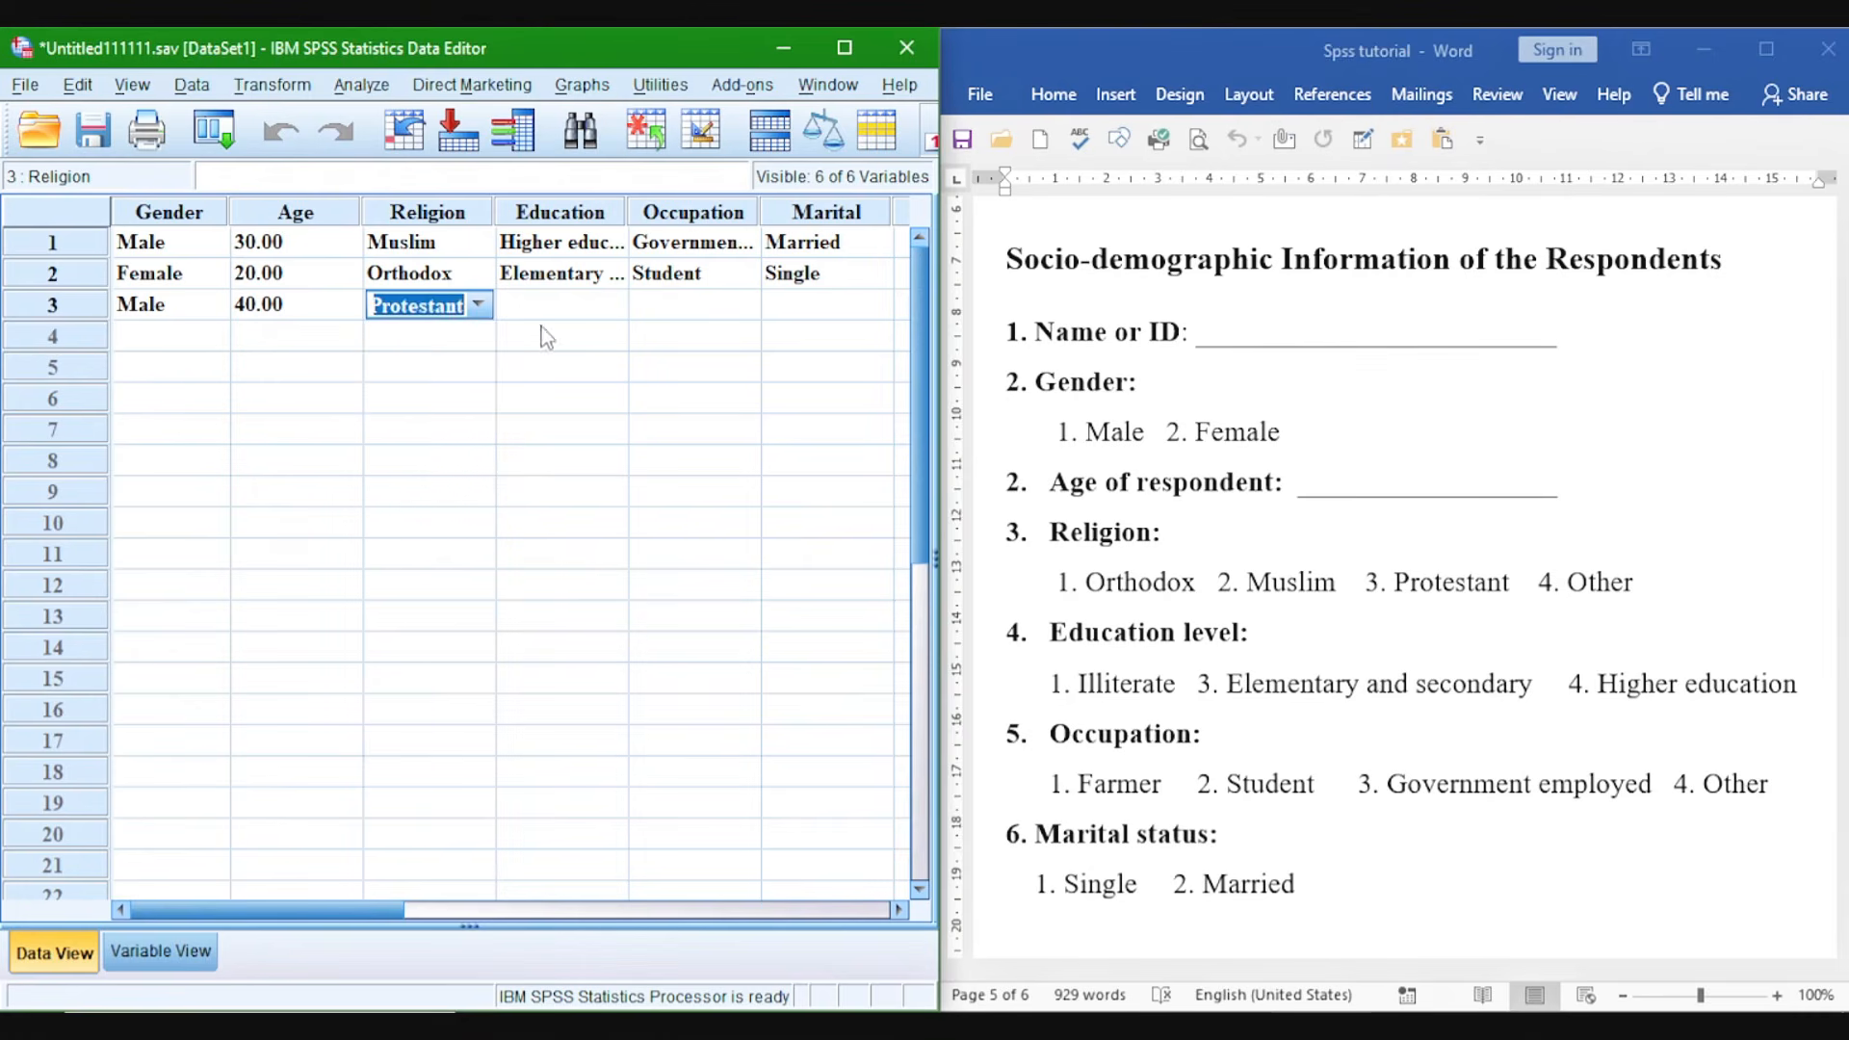
Complete the third respondent's row with education Illiterate, occupation Farmer and marital status Married.
left_click(609, 307)
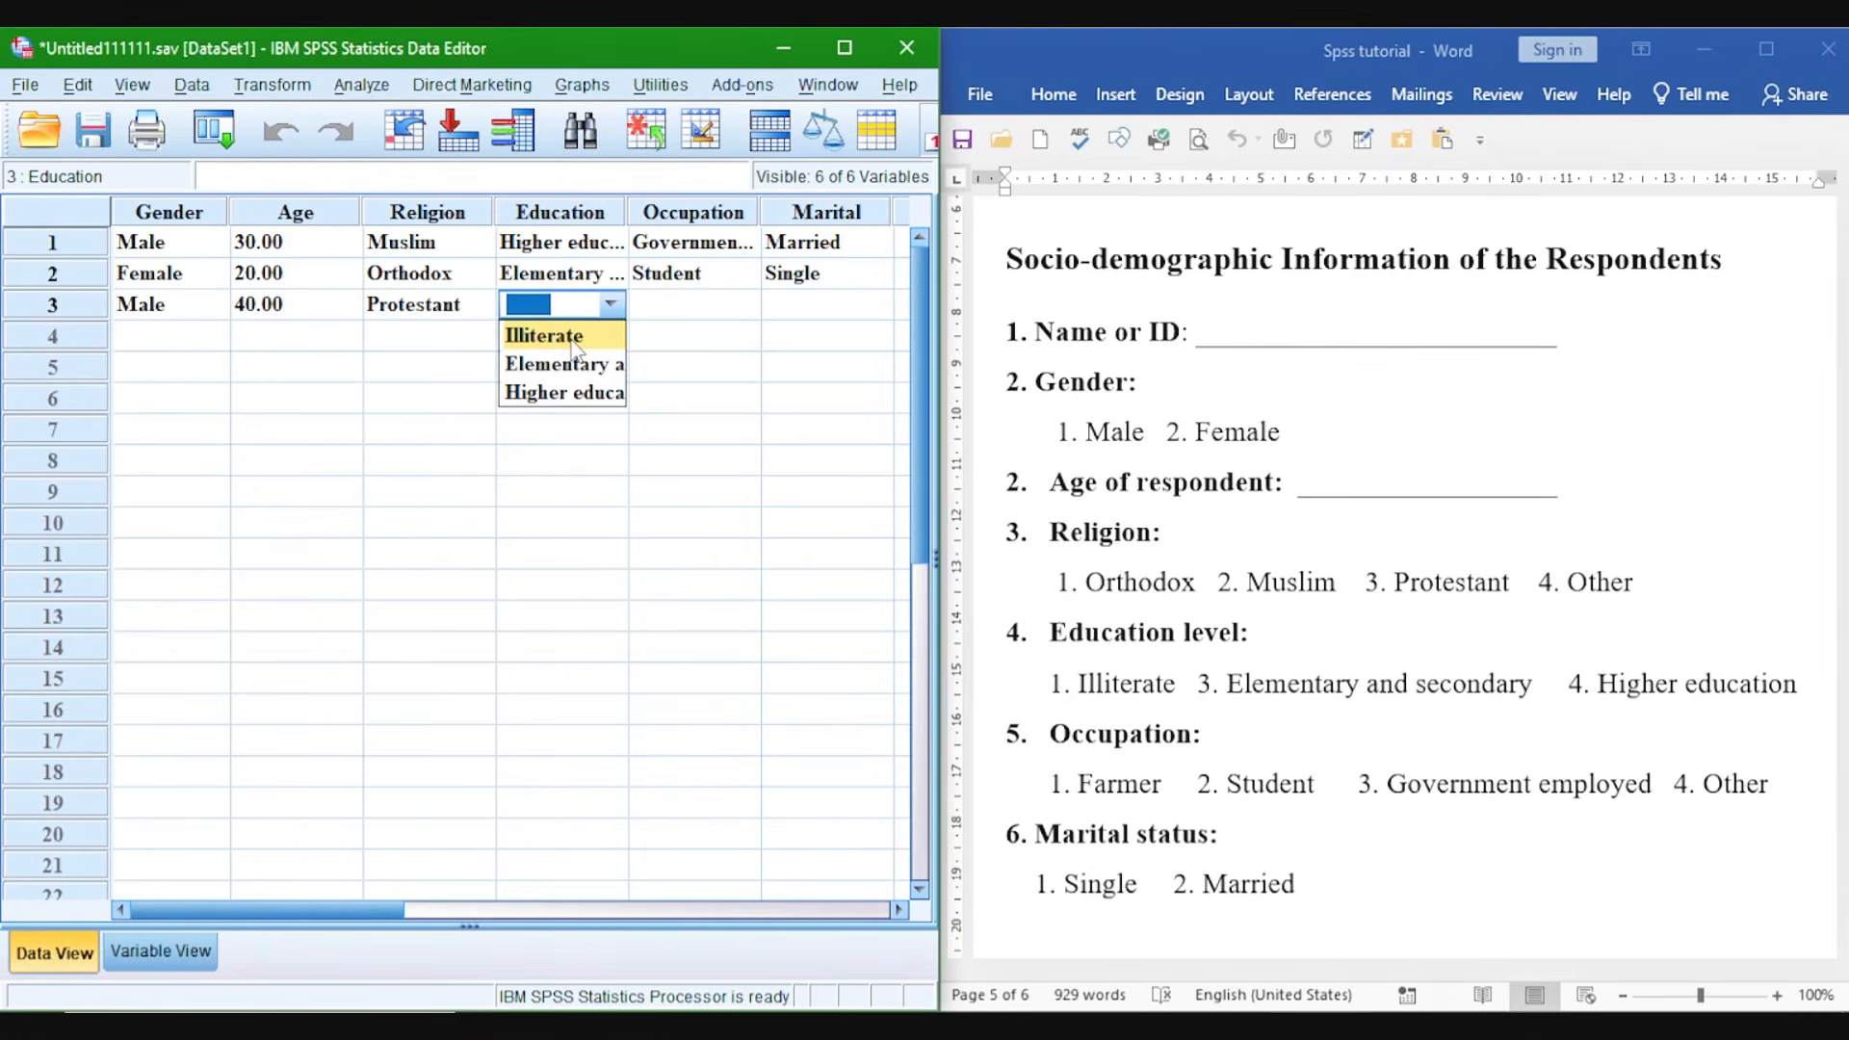
left_click(572, 337)
left_click(742, 306)
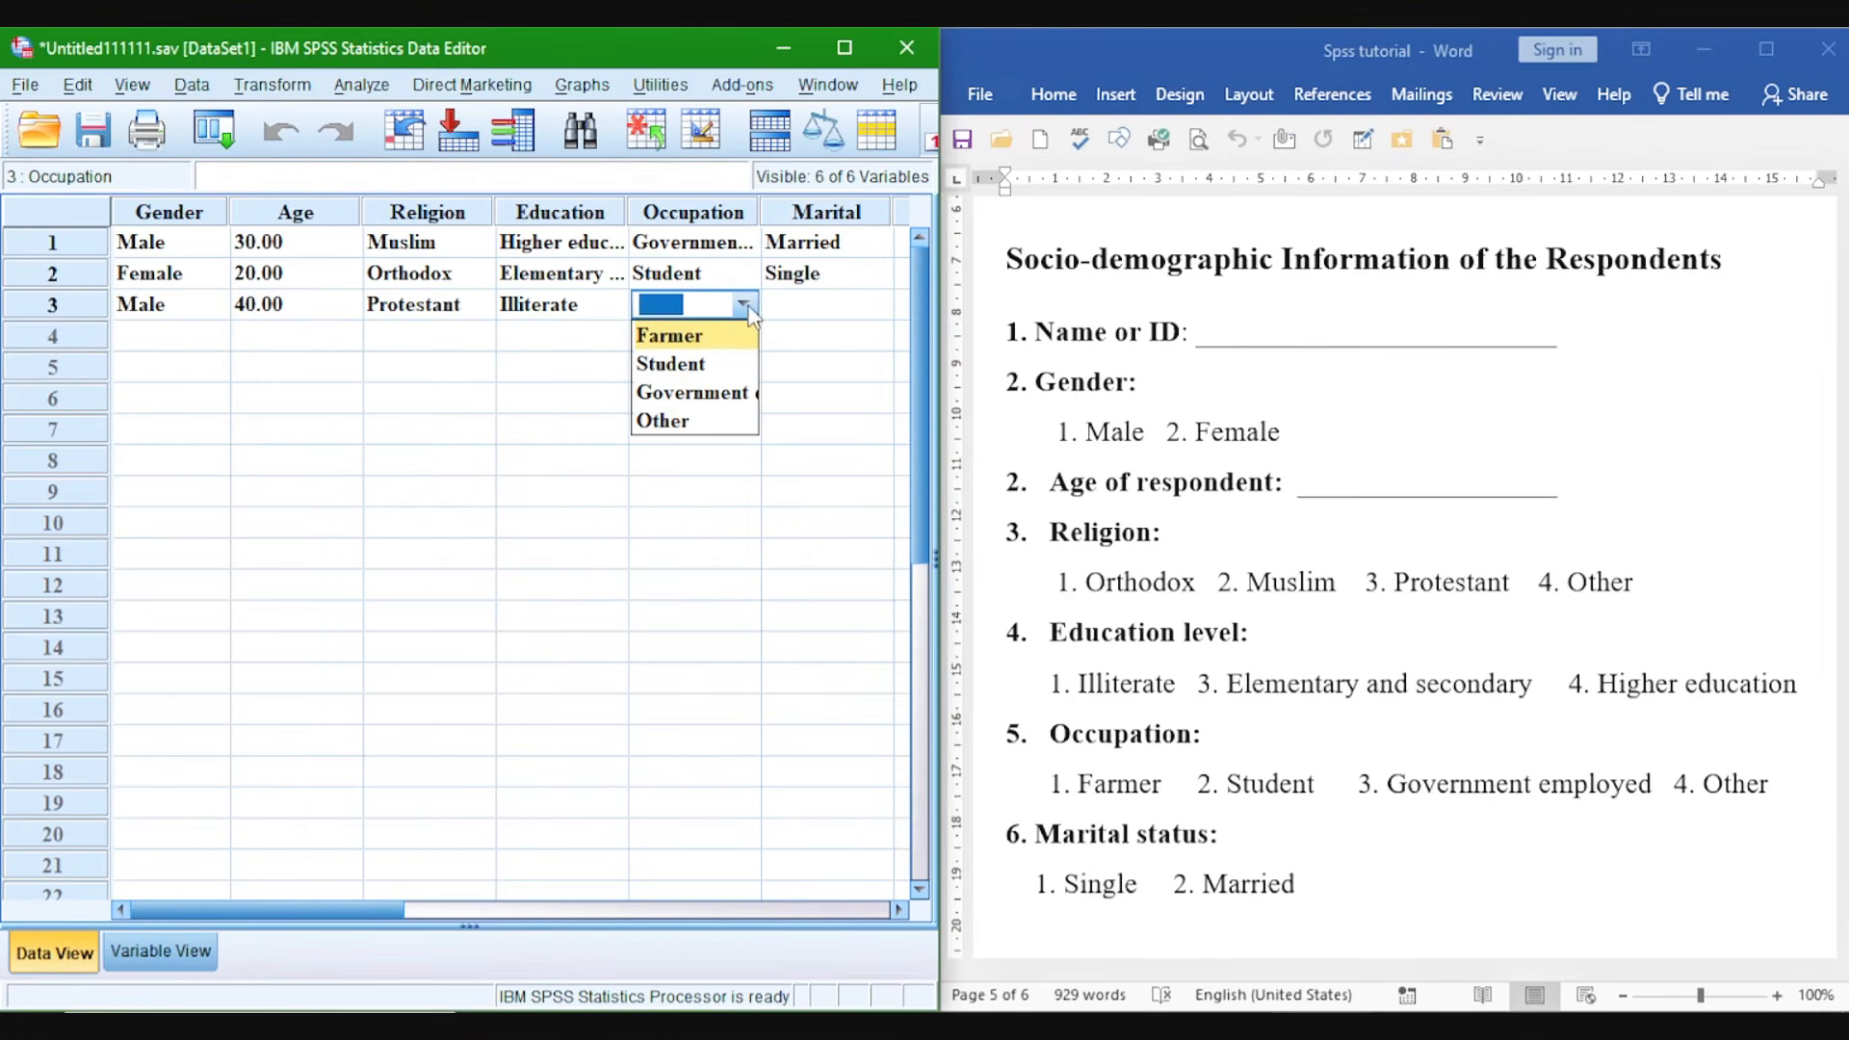
left_click(693, 337)
left_click(873, 304)
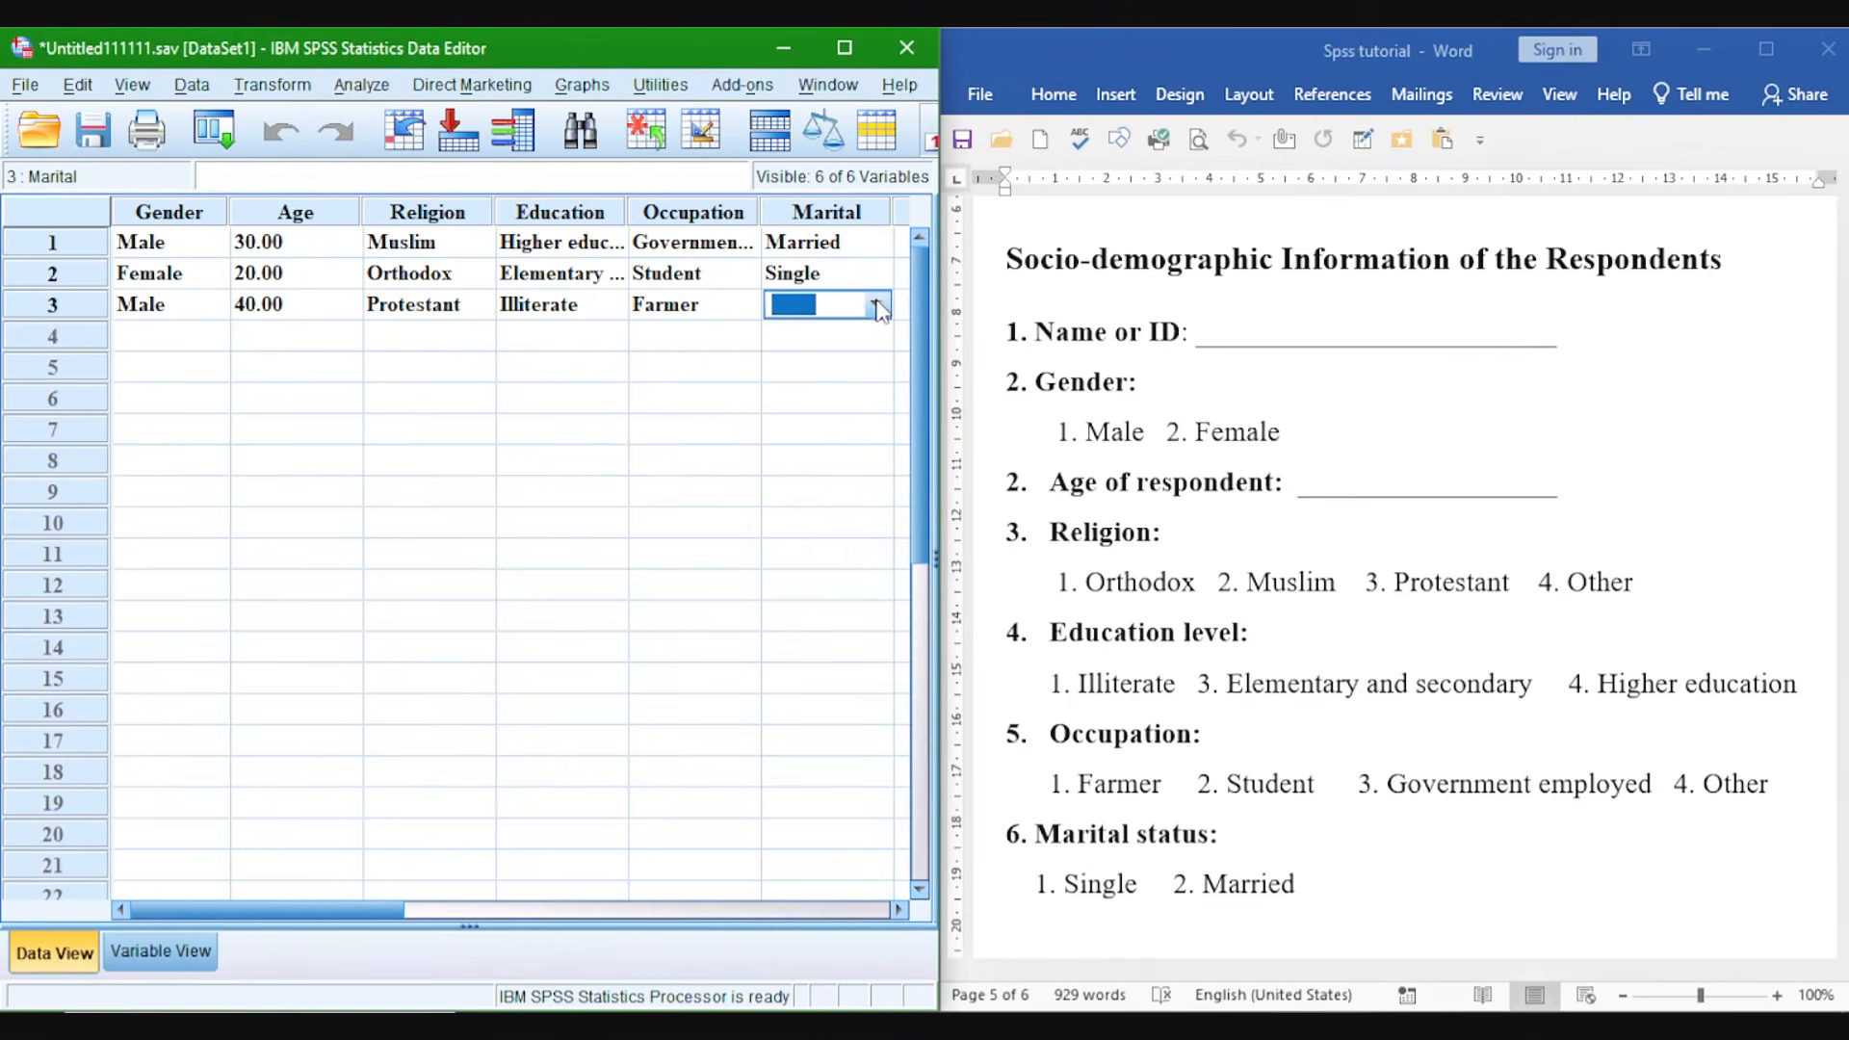
left_click(875, 304)
left_click(844, 364)
Maximize the data editor and save the dataset to the Desktop as Untitled111111.sav, replacing the existing file.
left_click(853, 44)
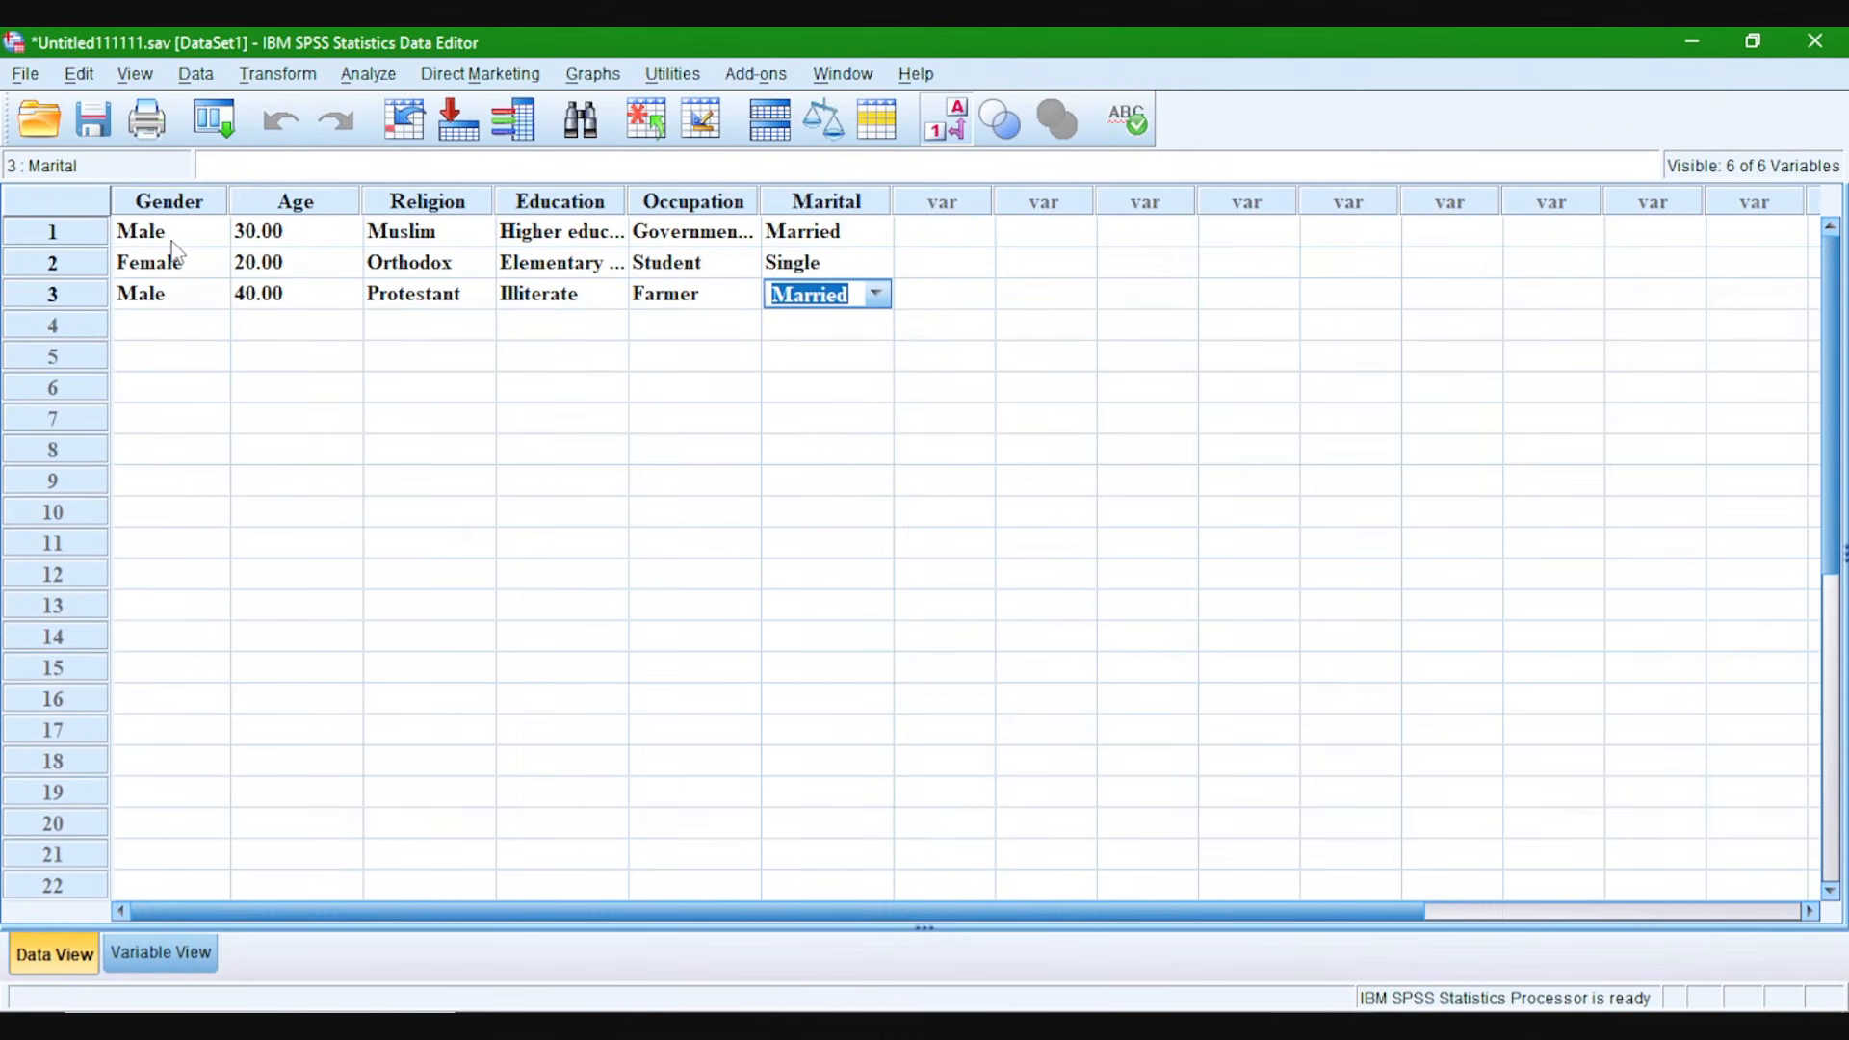
left_click(26, 75)
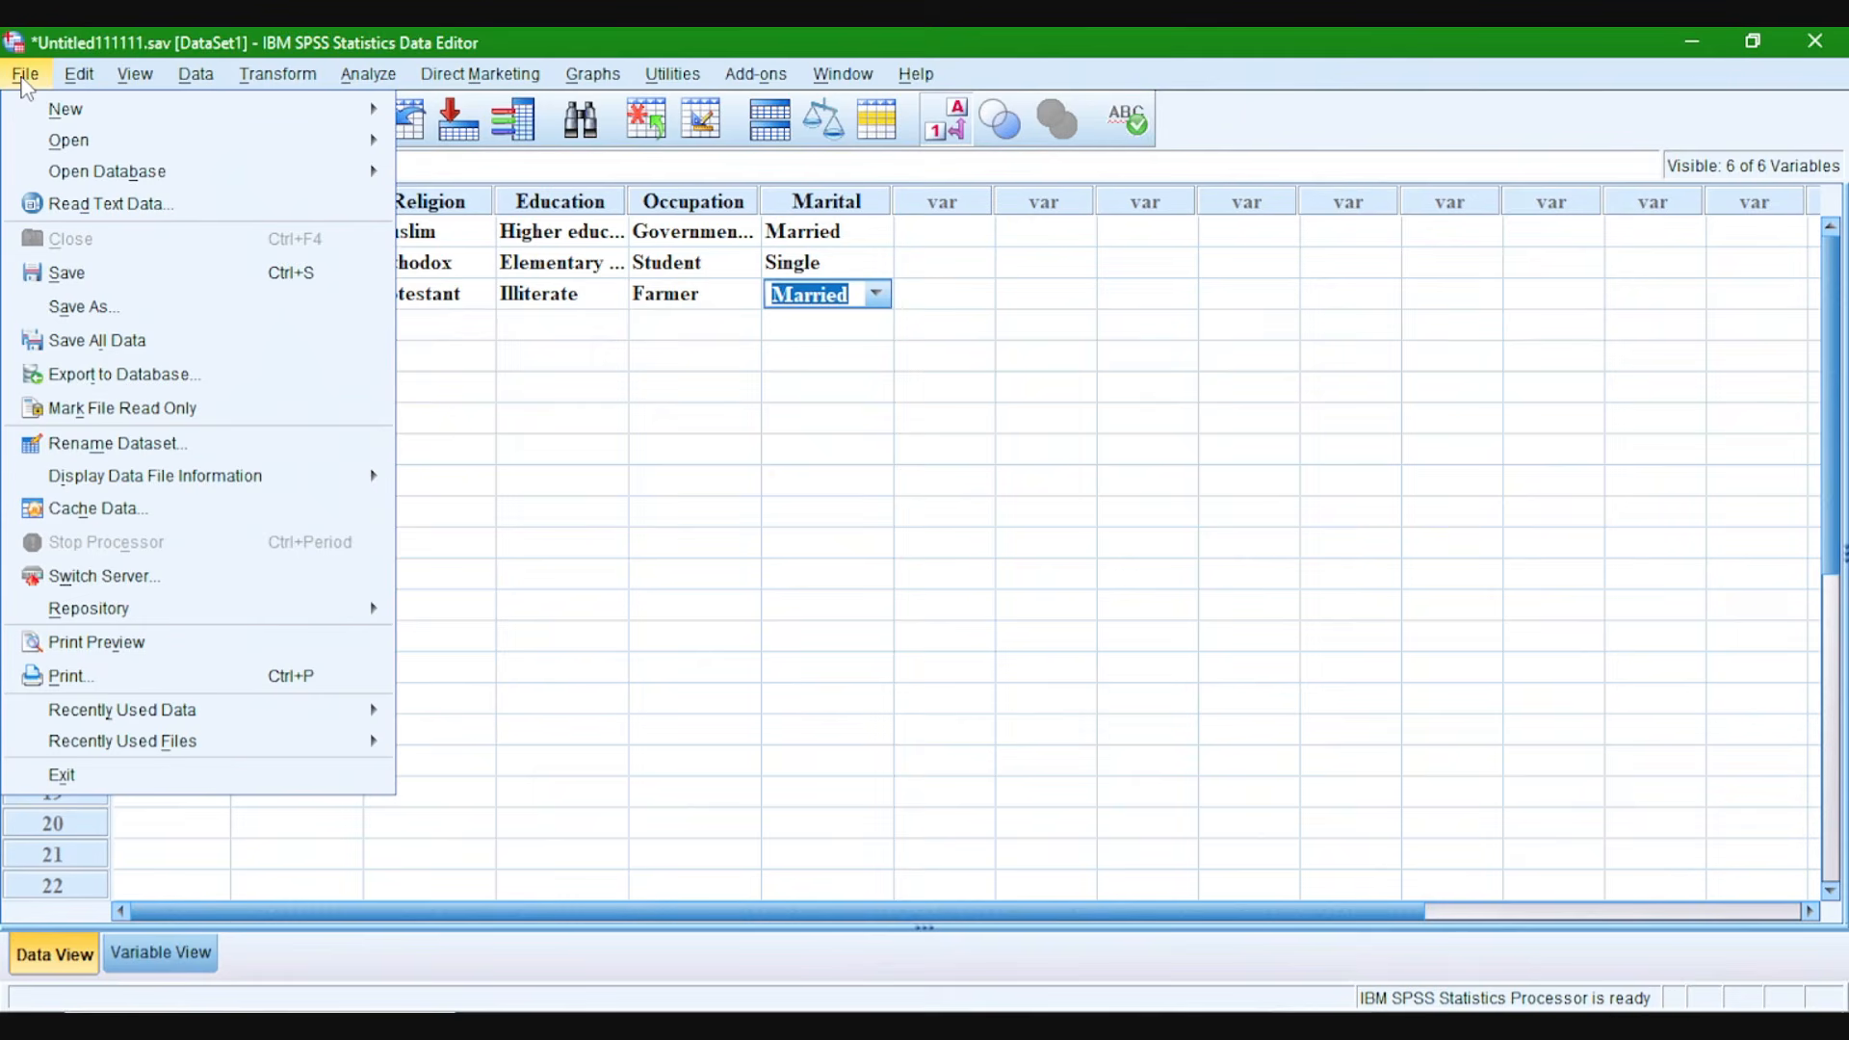
left_click(96, 309)
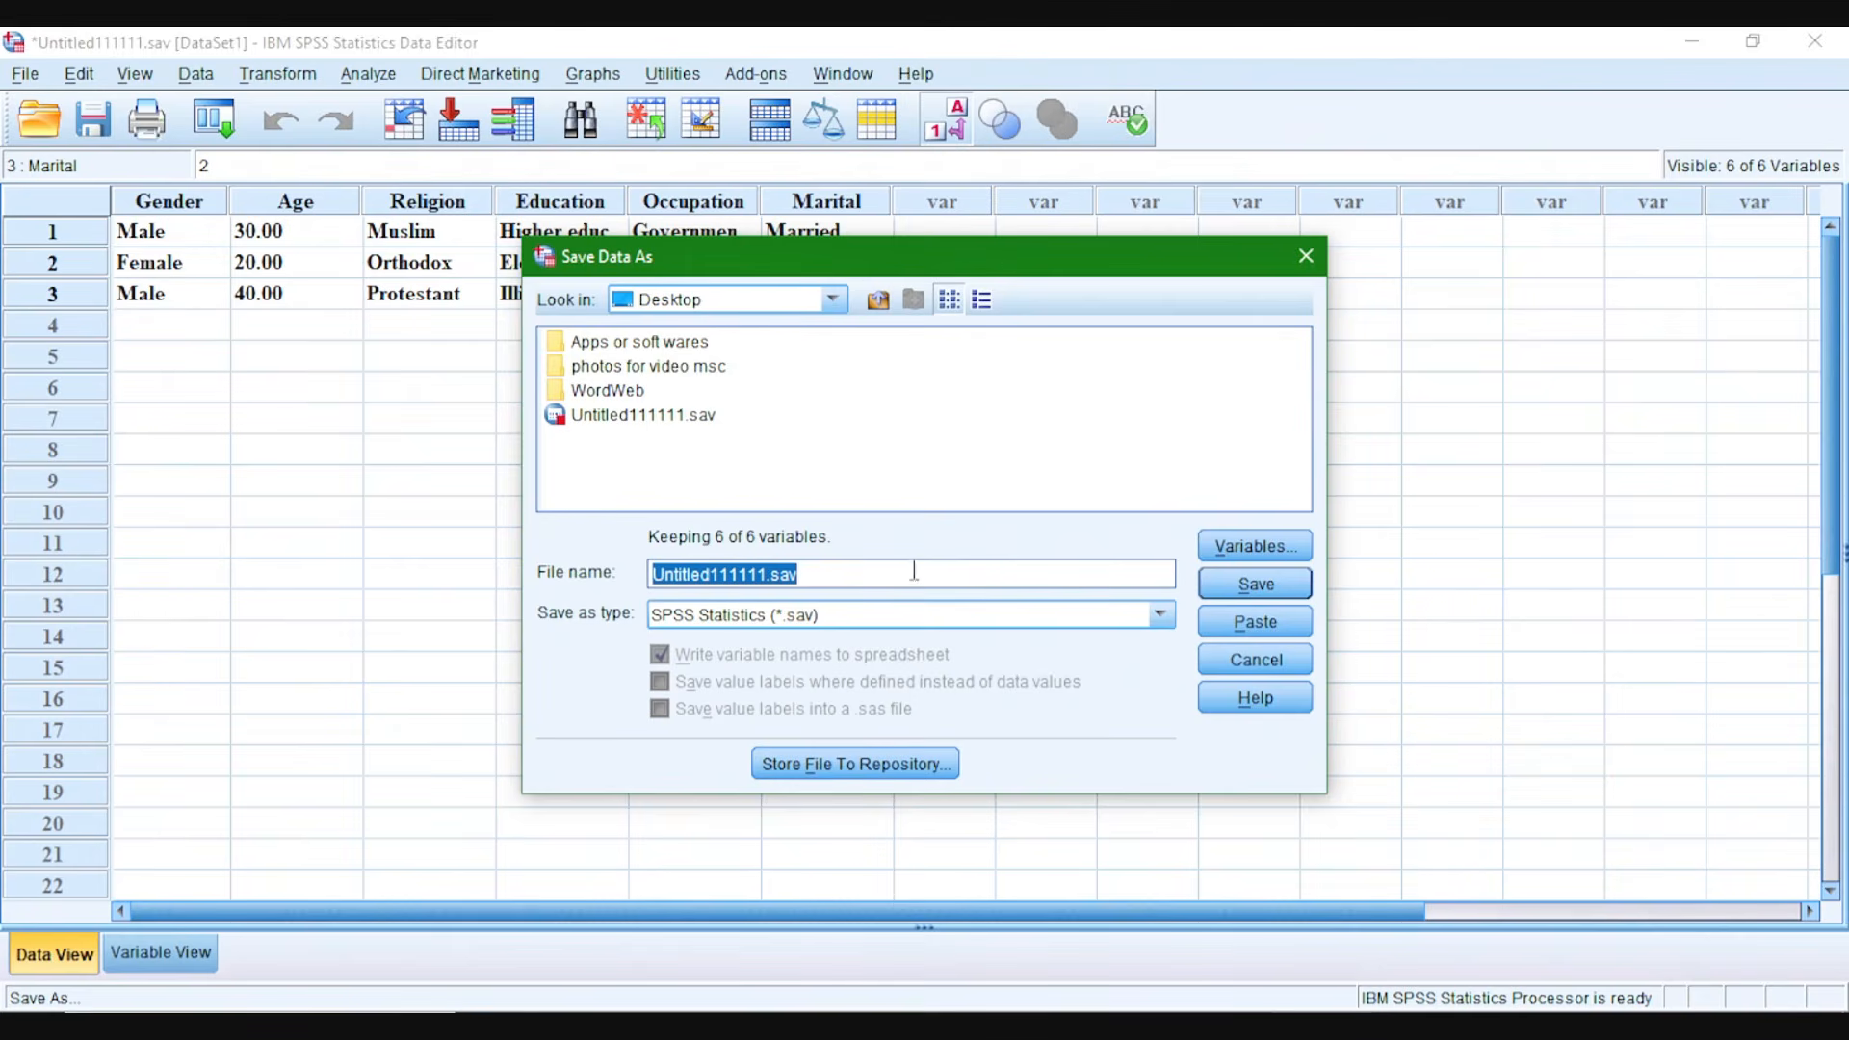
left_click(1255, 584)
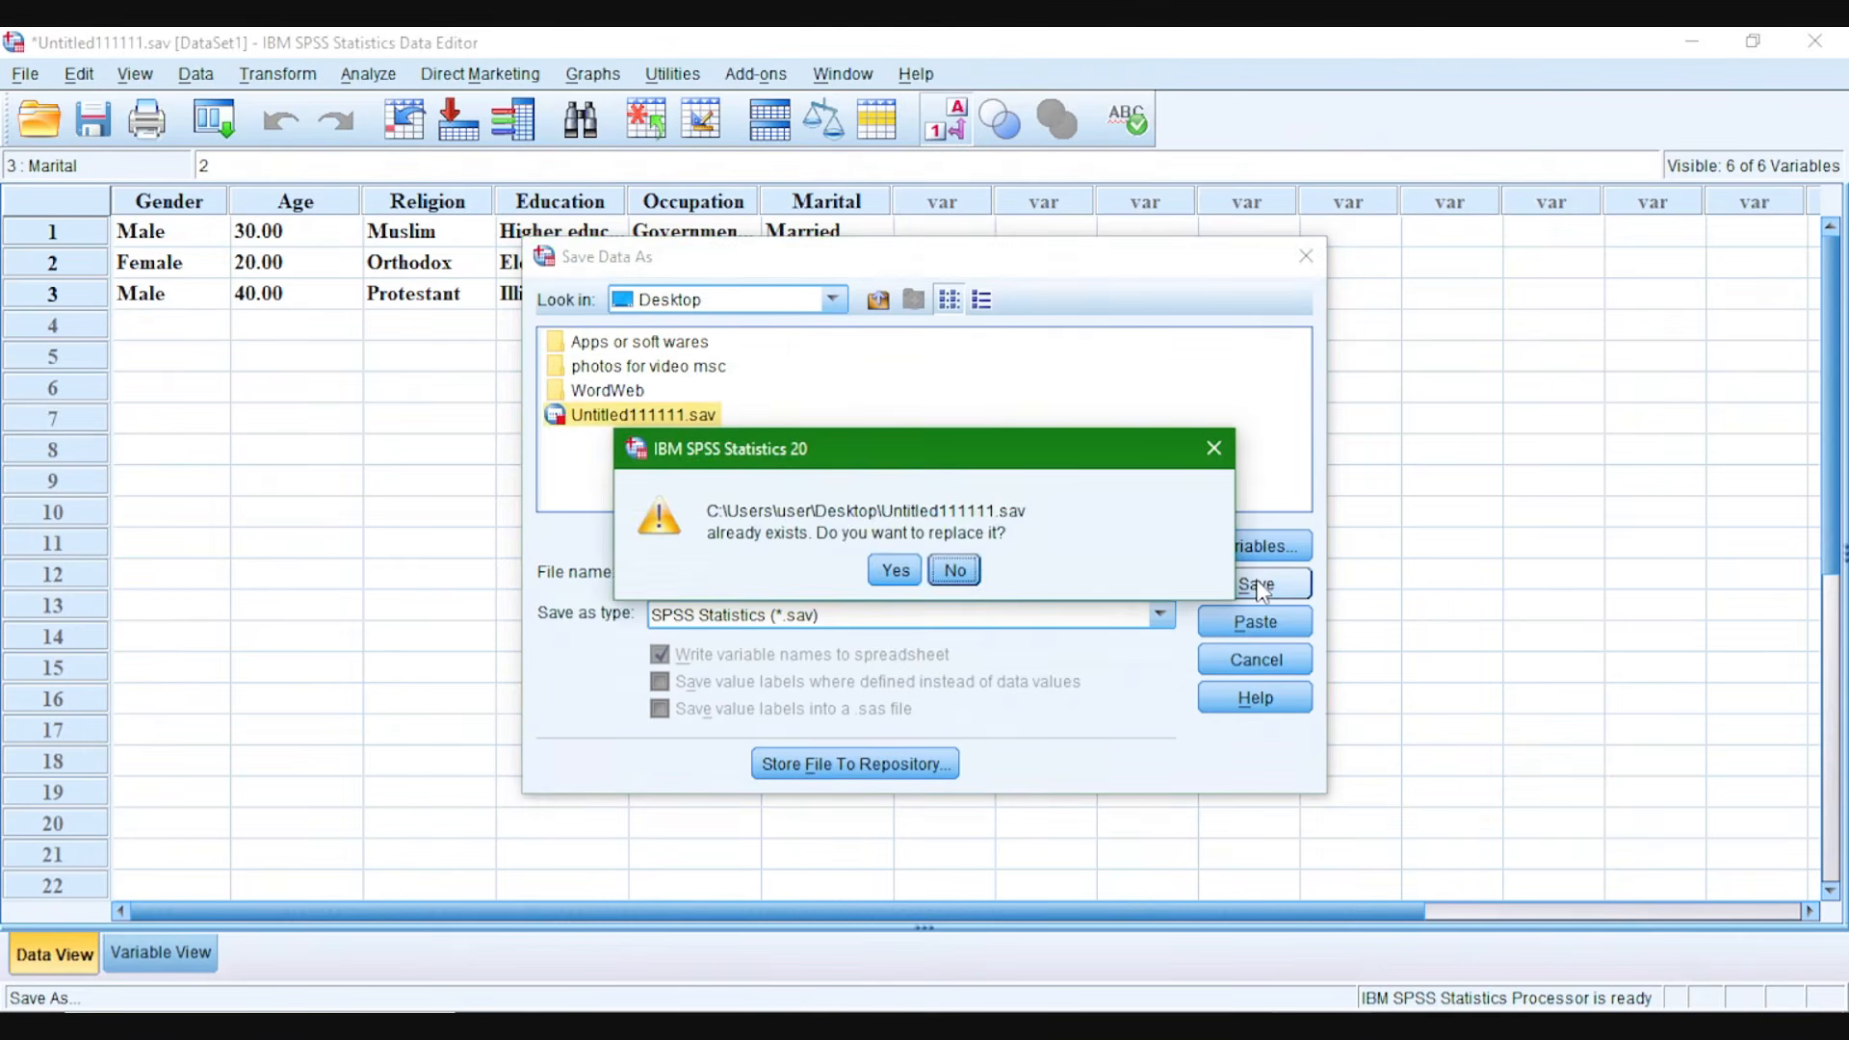
left_click(899, 570)
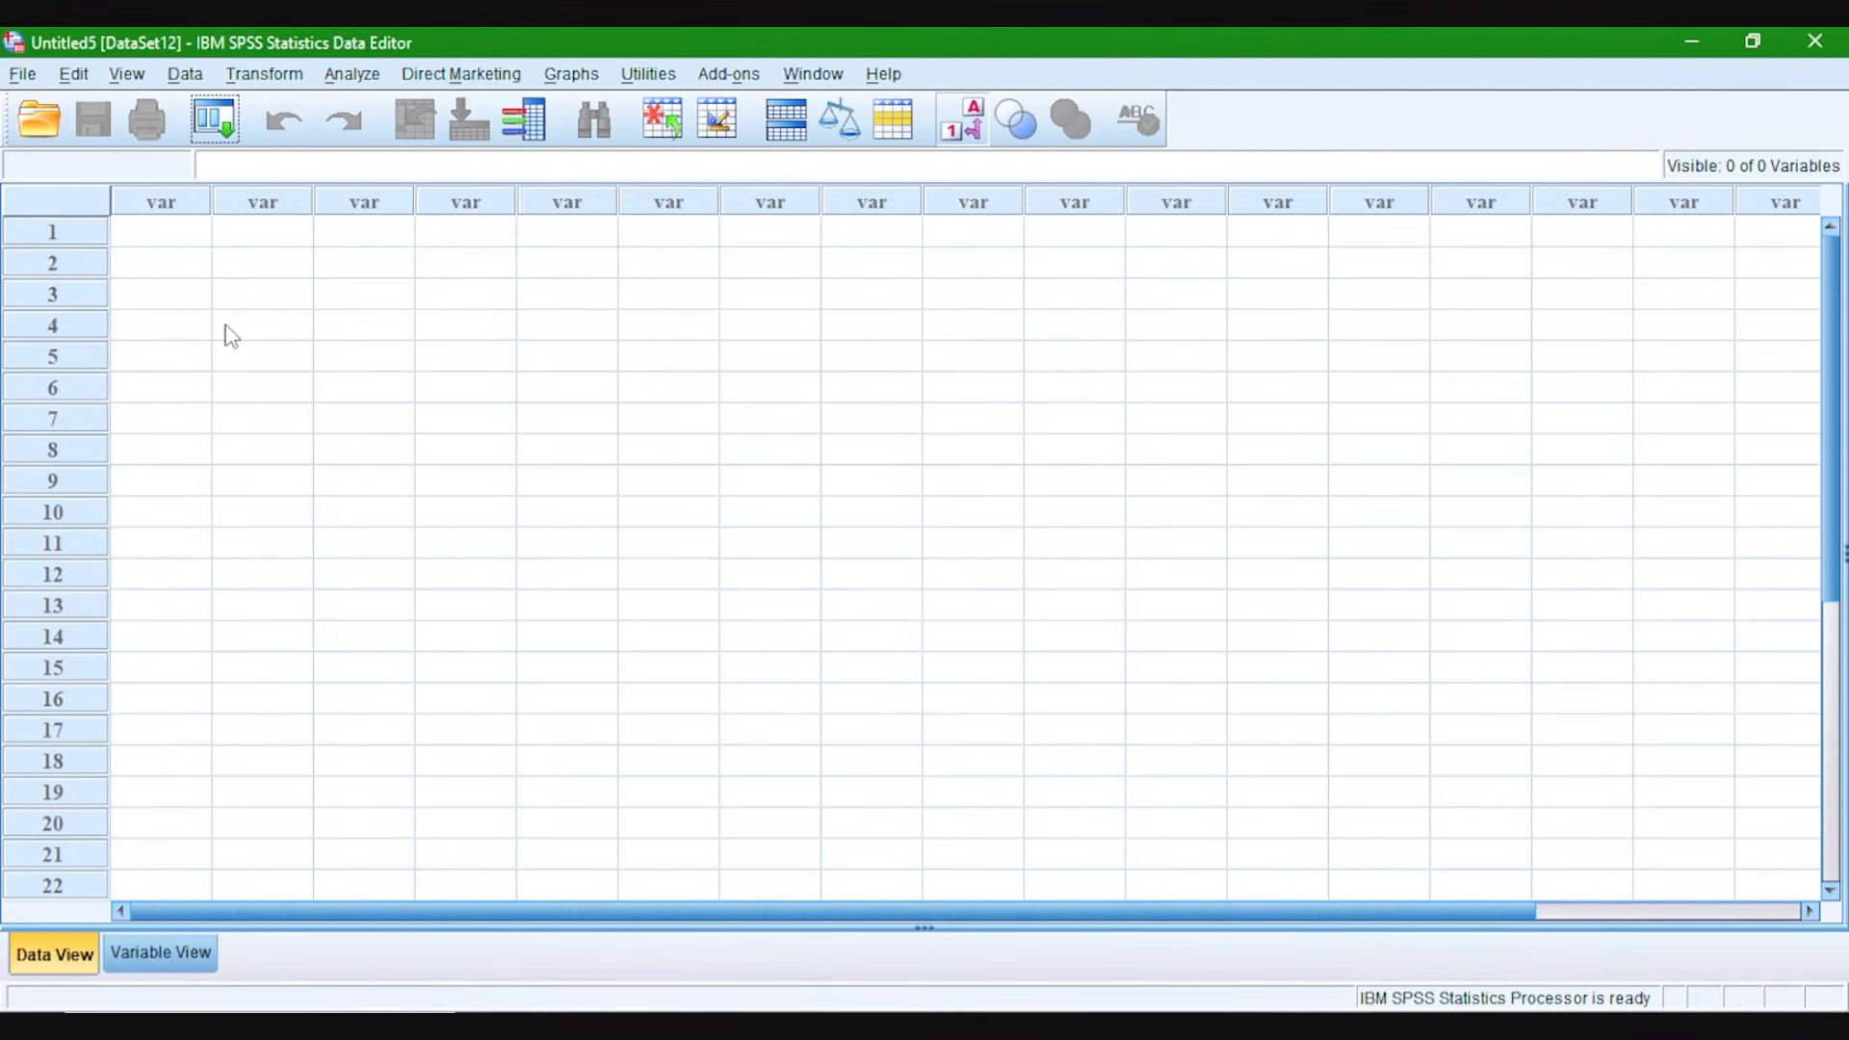
Open the dialog for loading an existing data file and check the available locations, keeping Desktop as the folder.
left_click(24, 75)
mouse_move(88, 113)
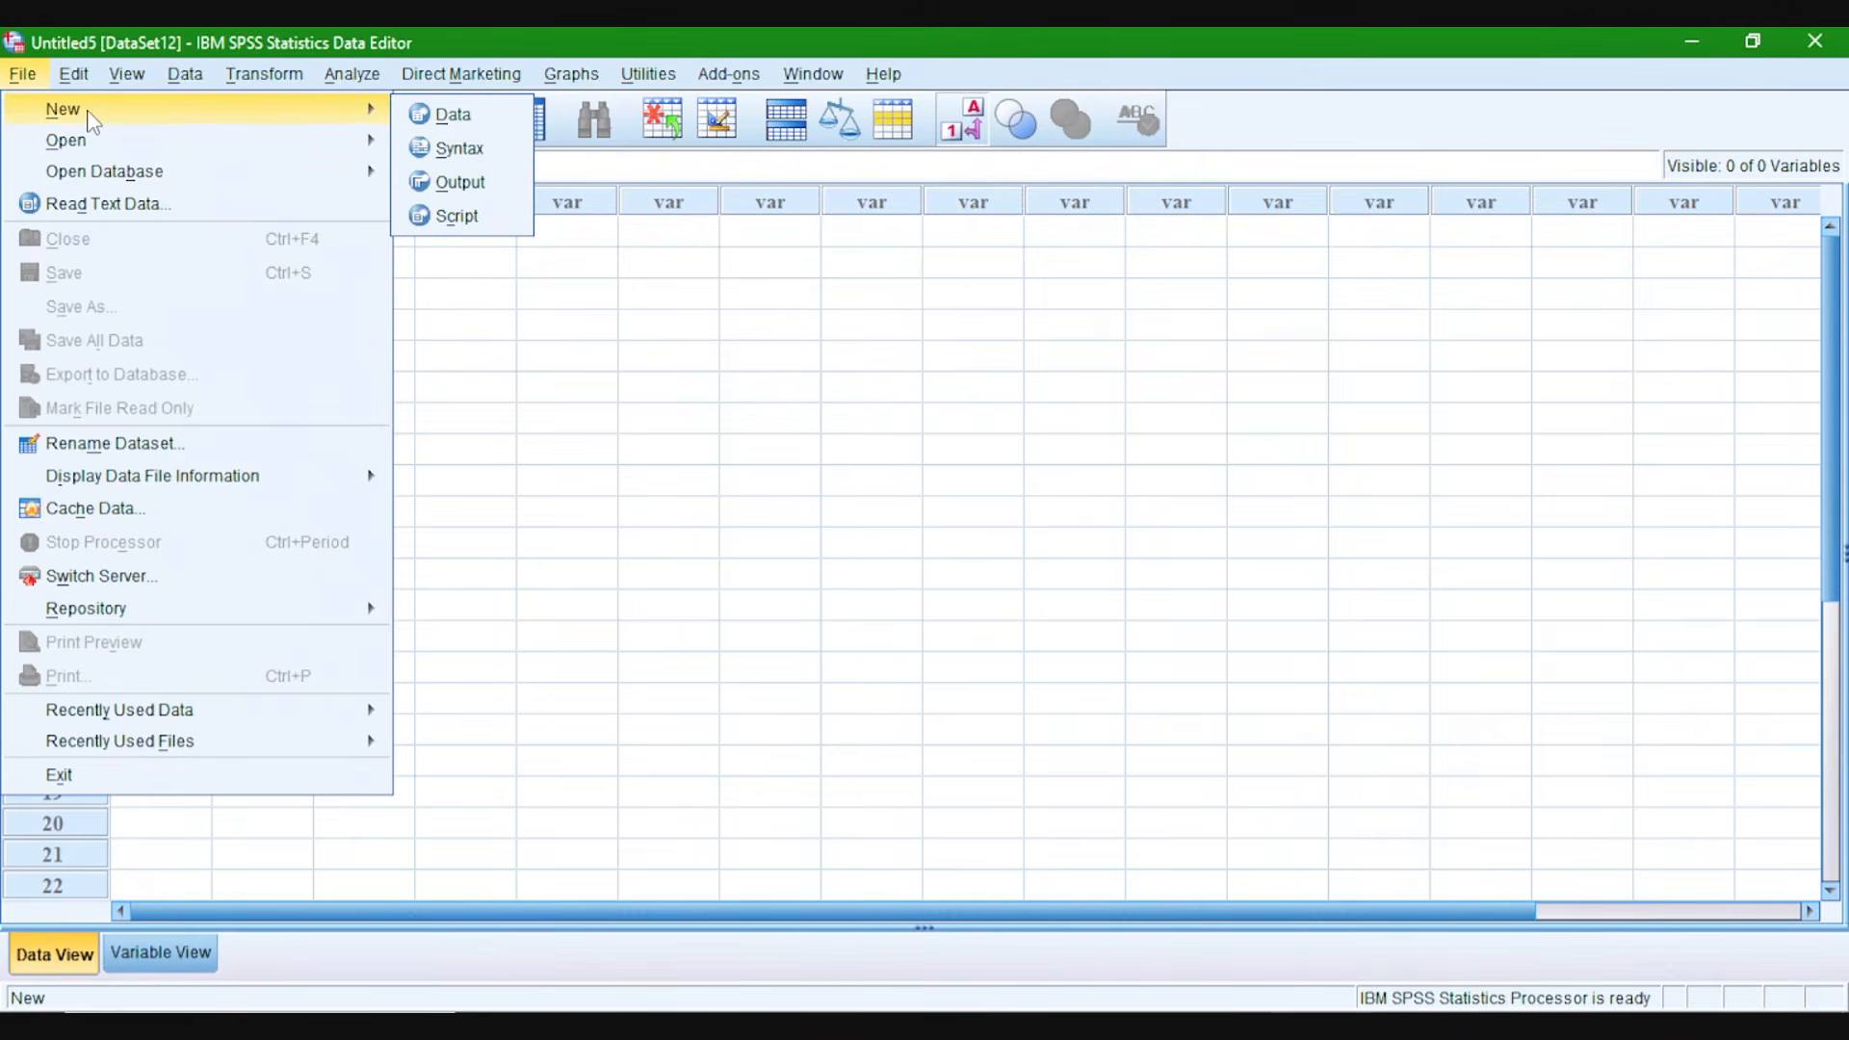
mouse_move(96, 154)
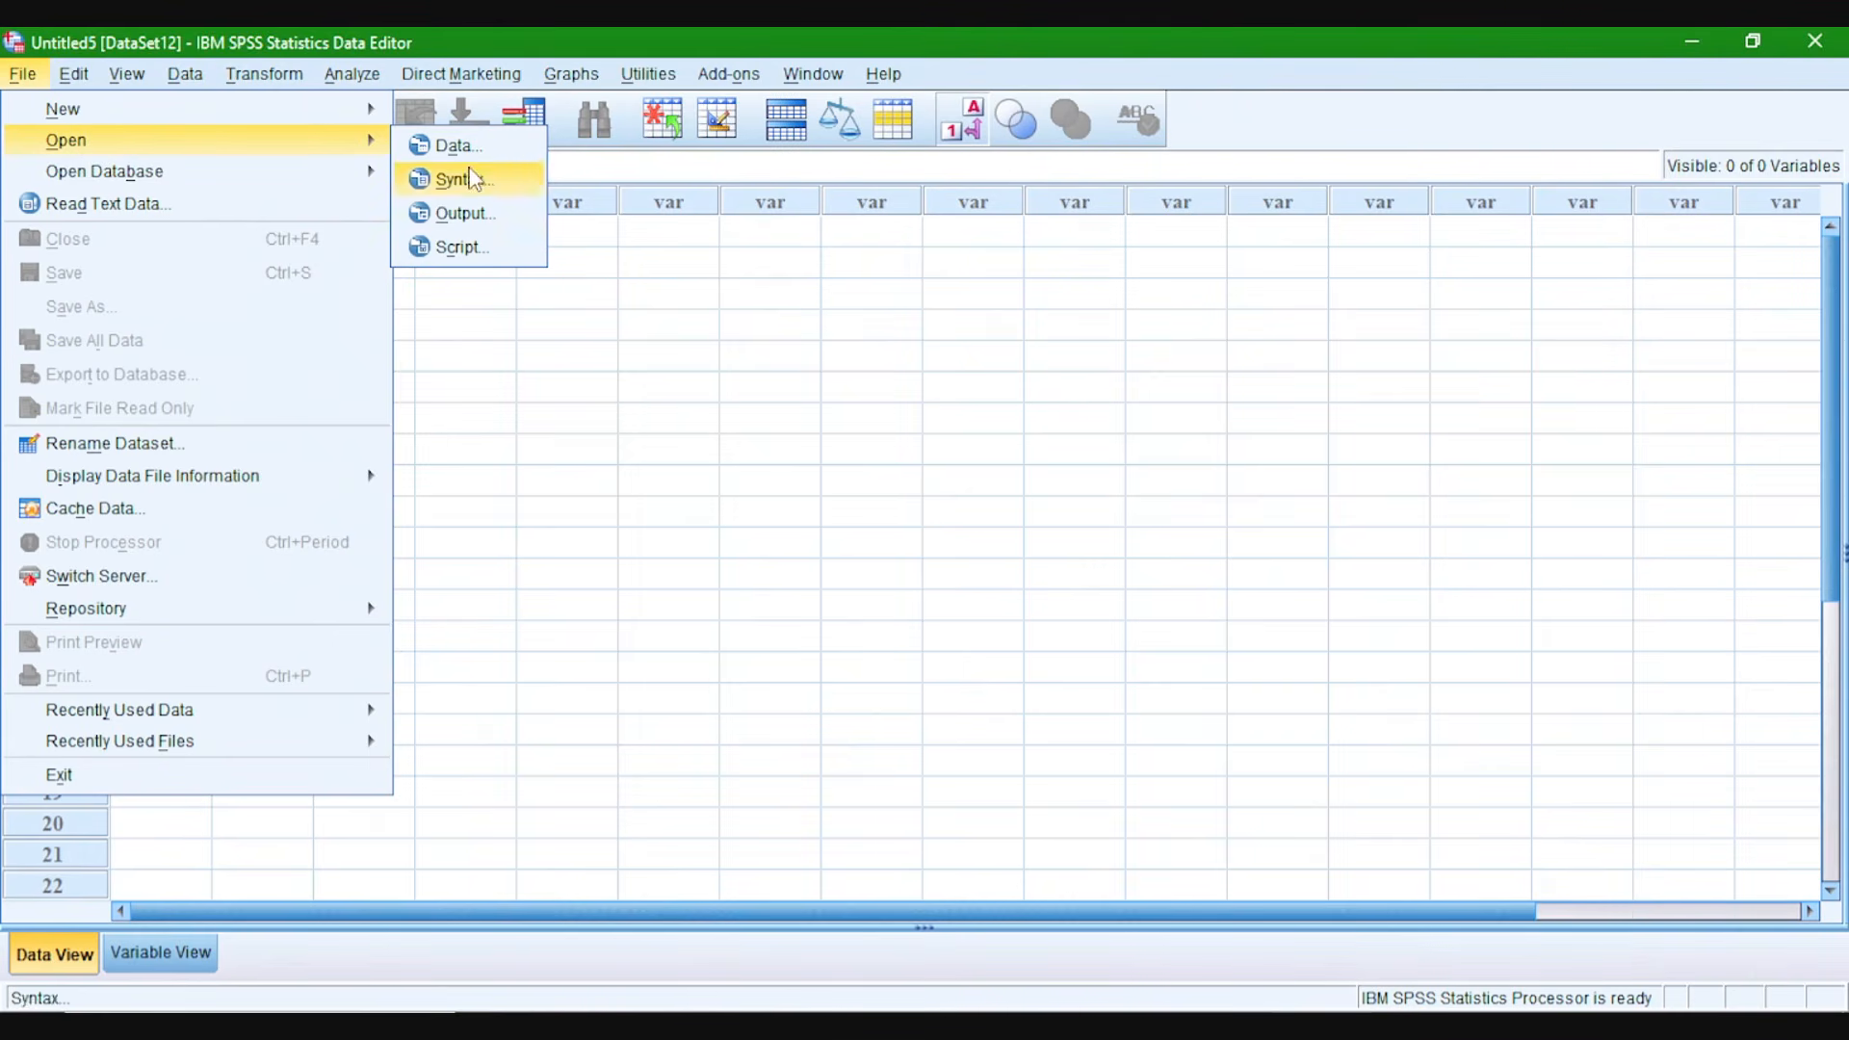
left_click(452, 146)
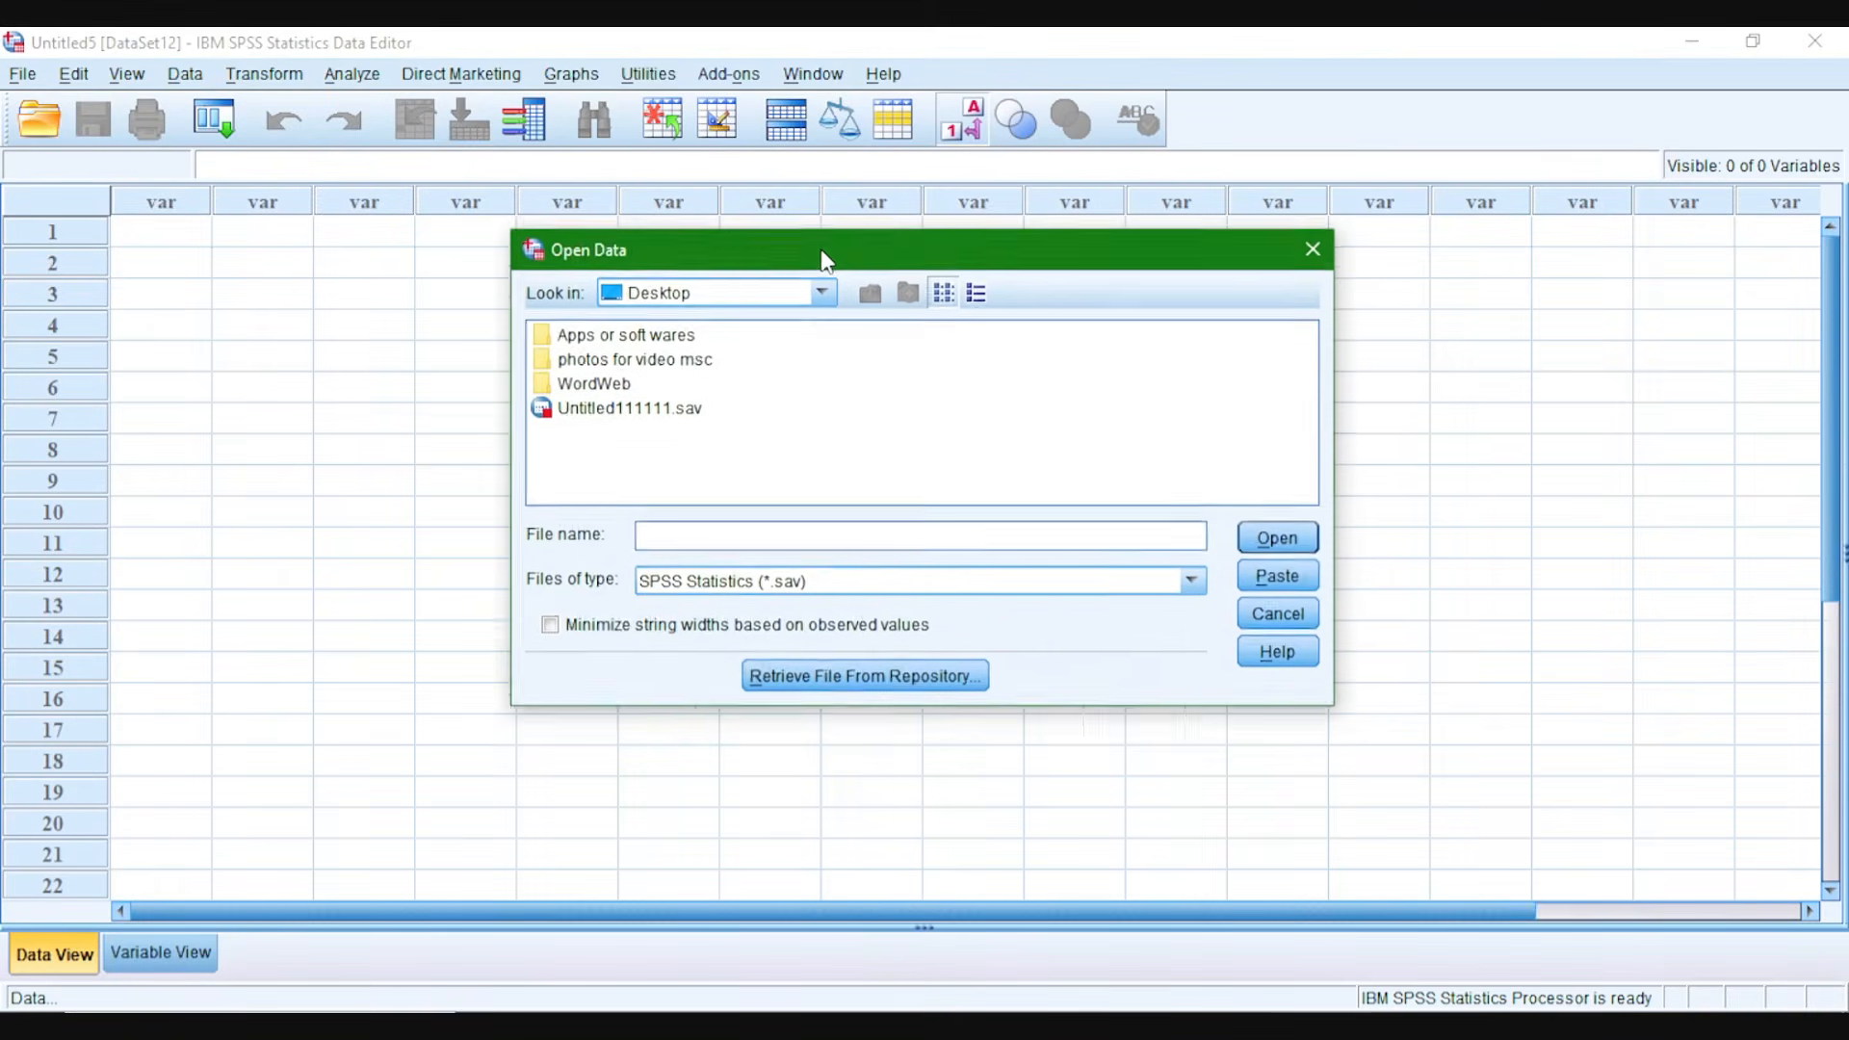
mouse_move(825, 268)
left_mouse_down()
mouse_move(871, 363)
mouse_move(839, 278)
left_mouse_up()
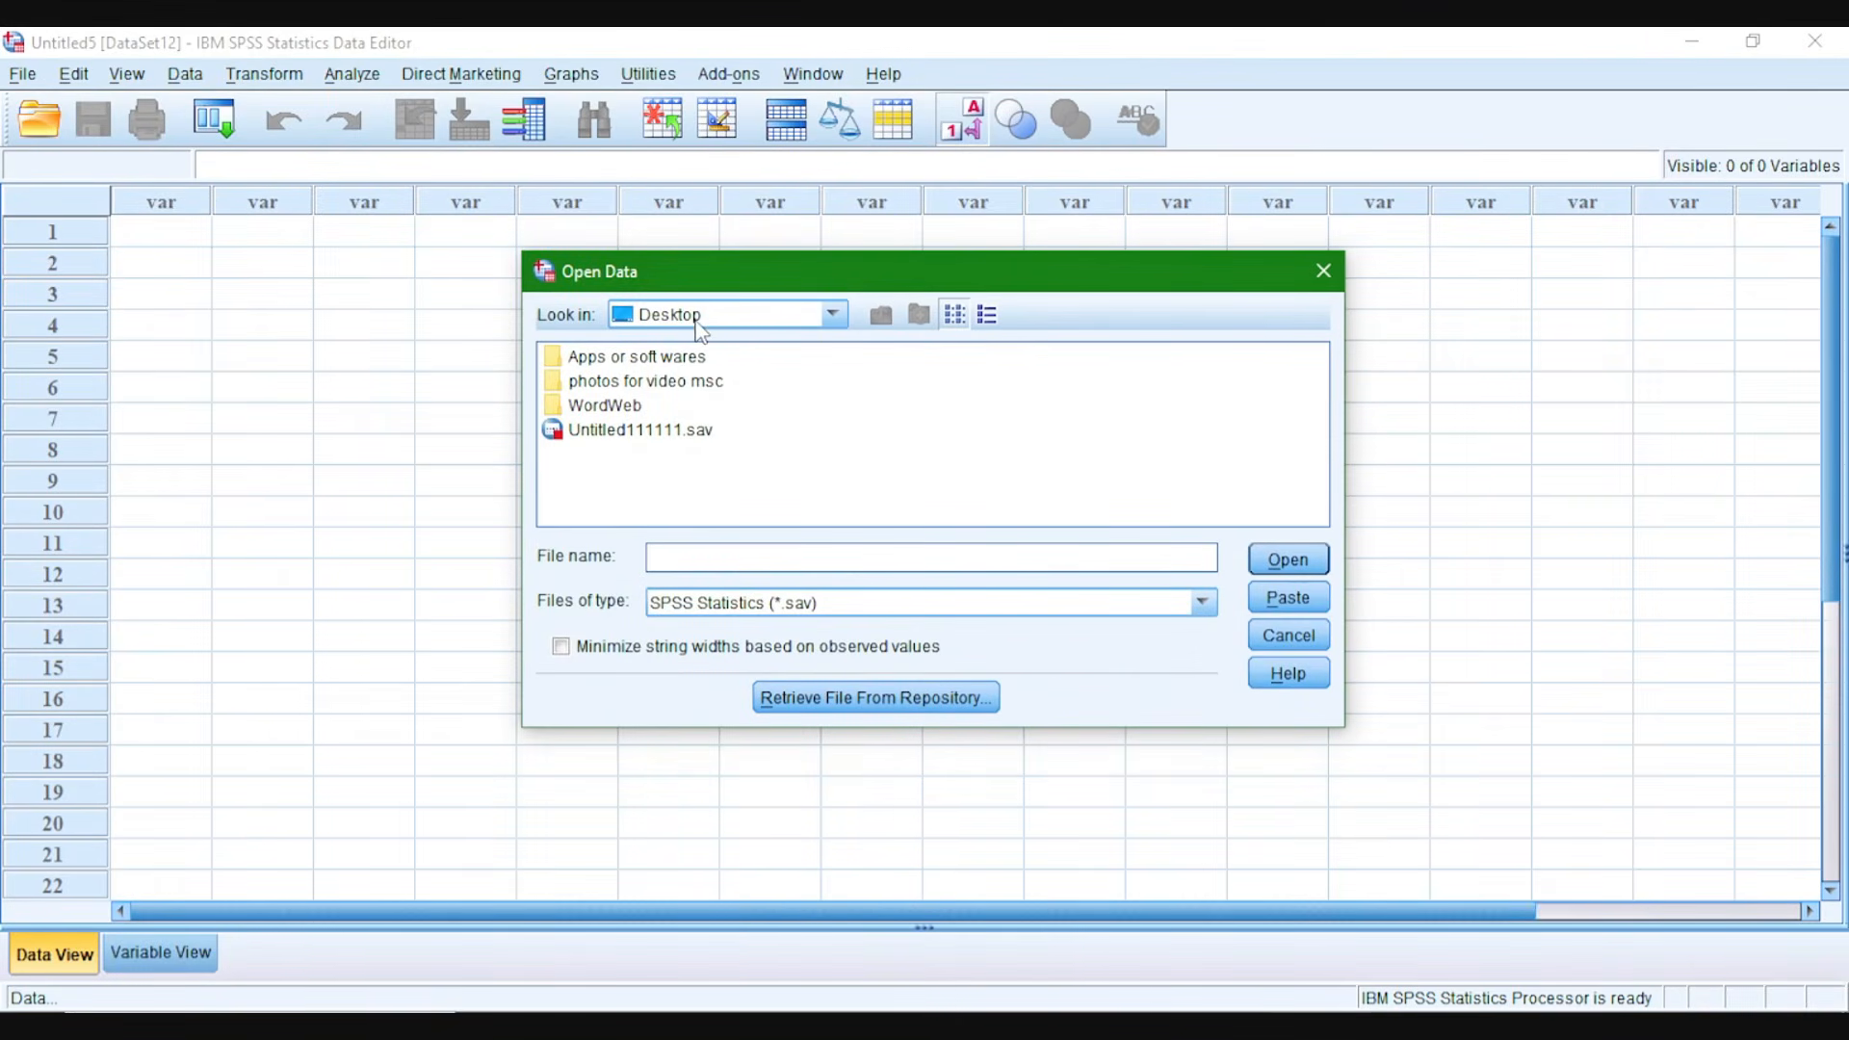
left_click(833, 315)
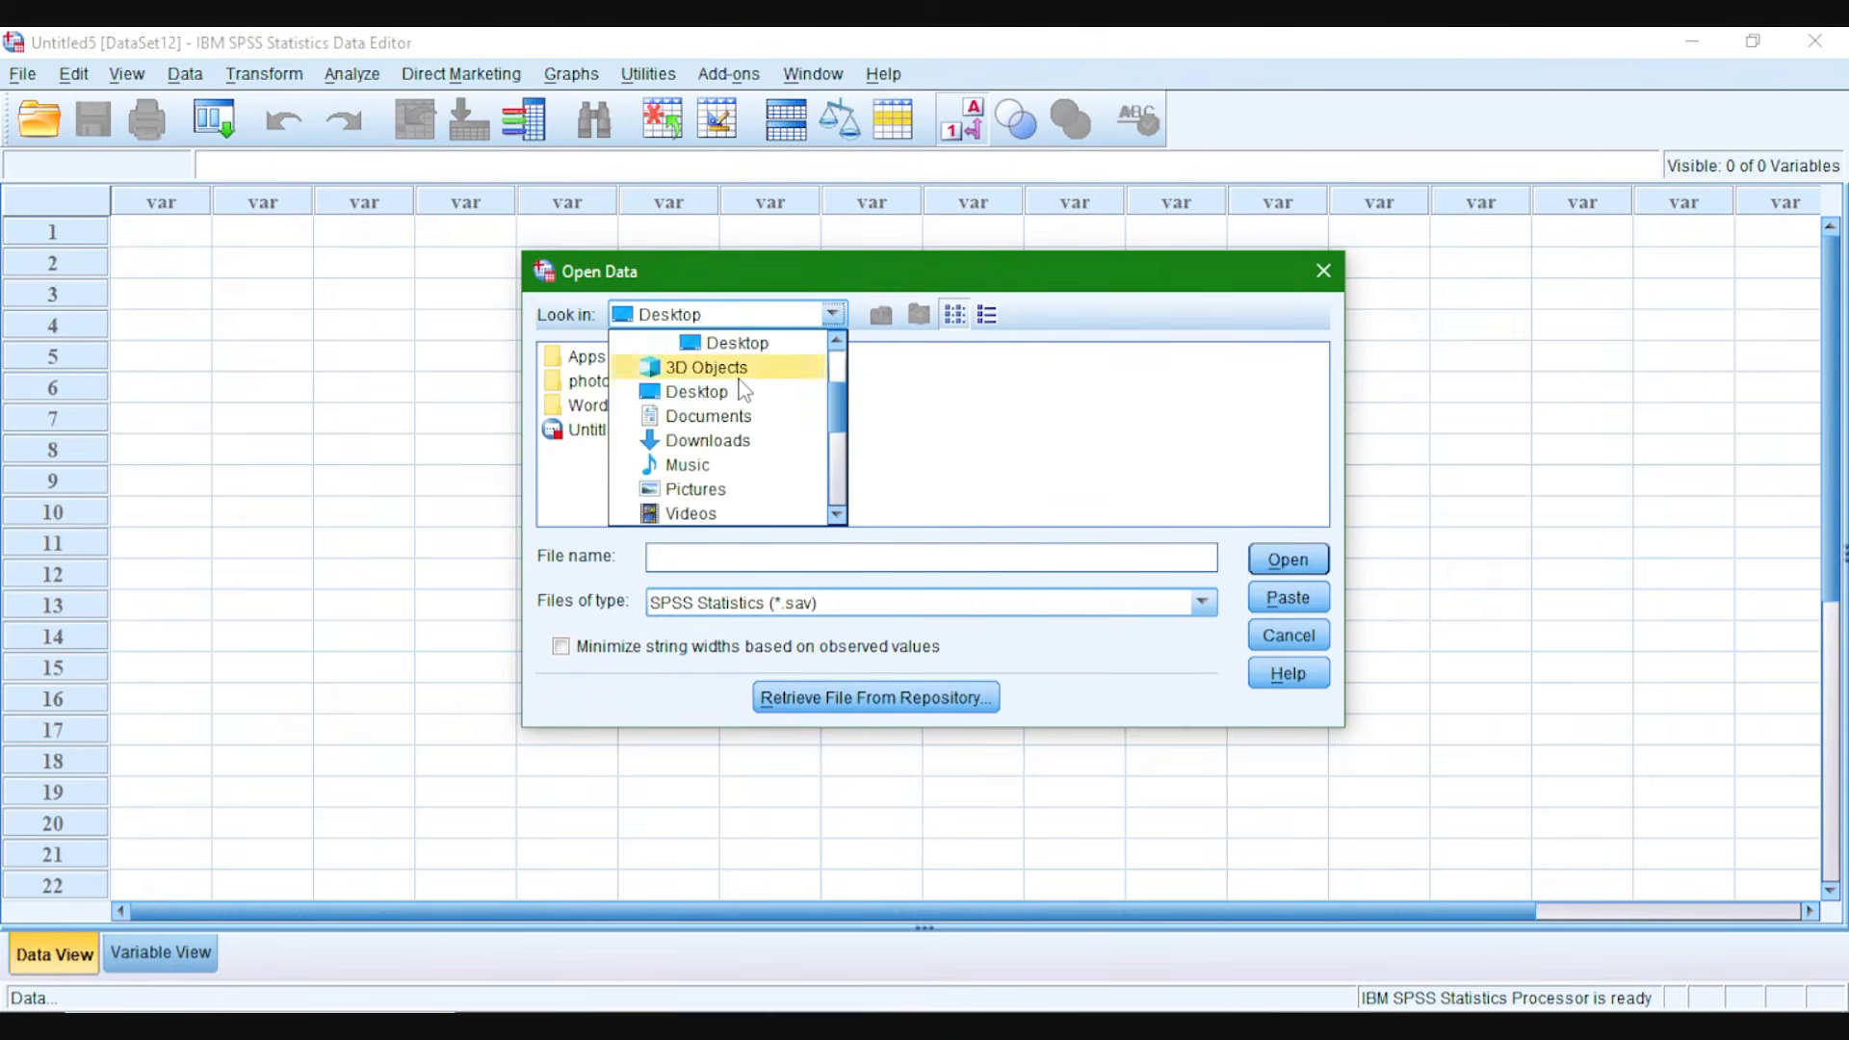
scroll(717, 404, "down", 1)
left_click(833, 315)
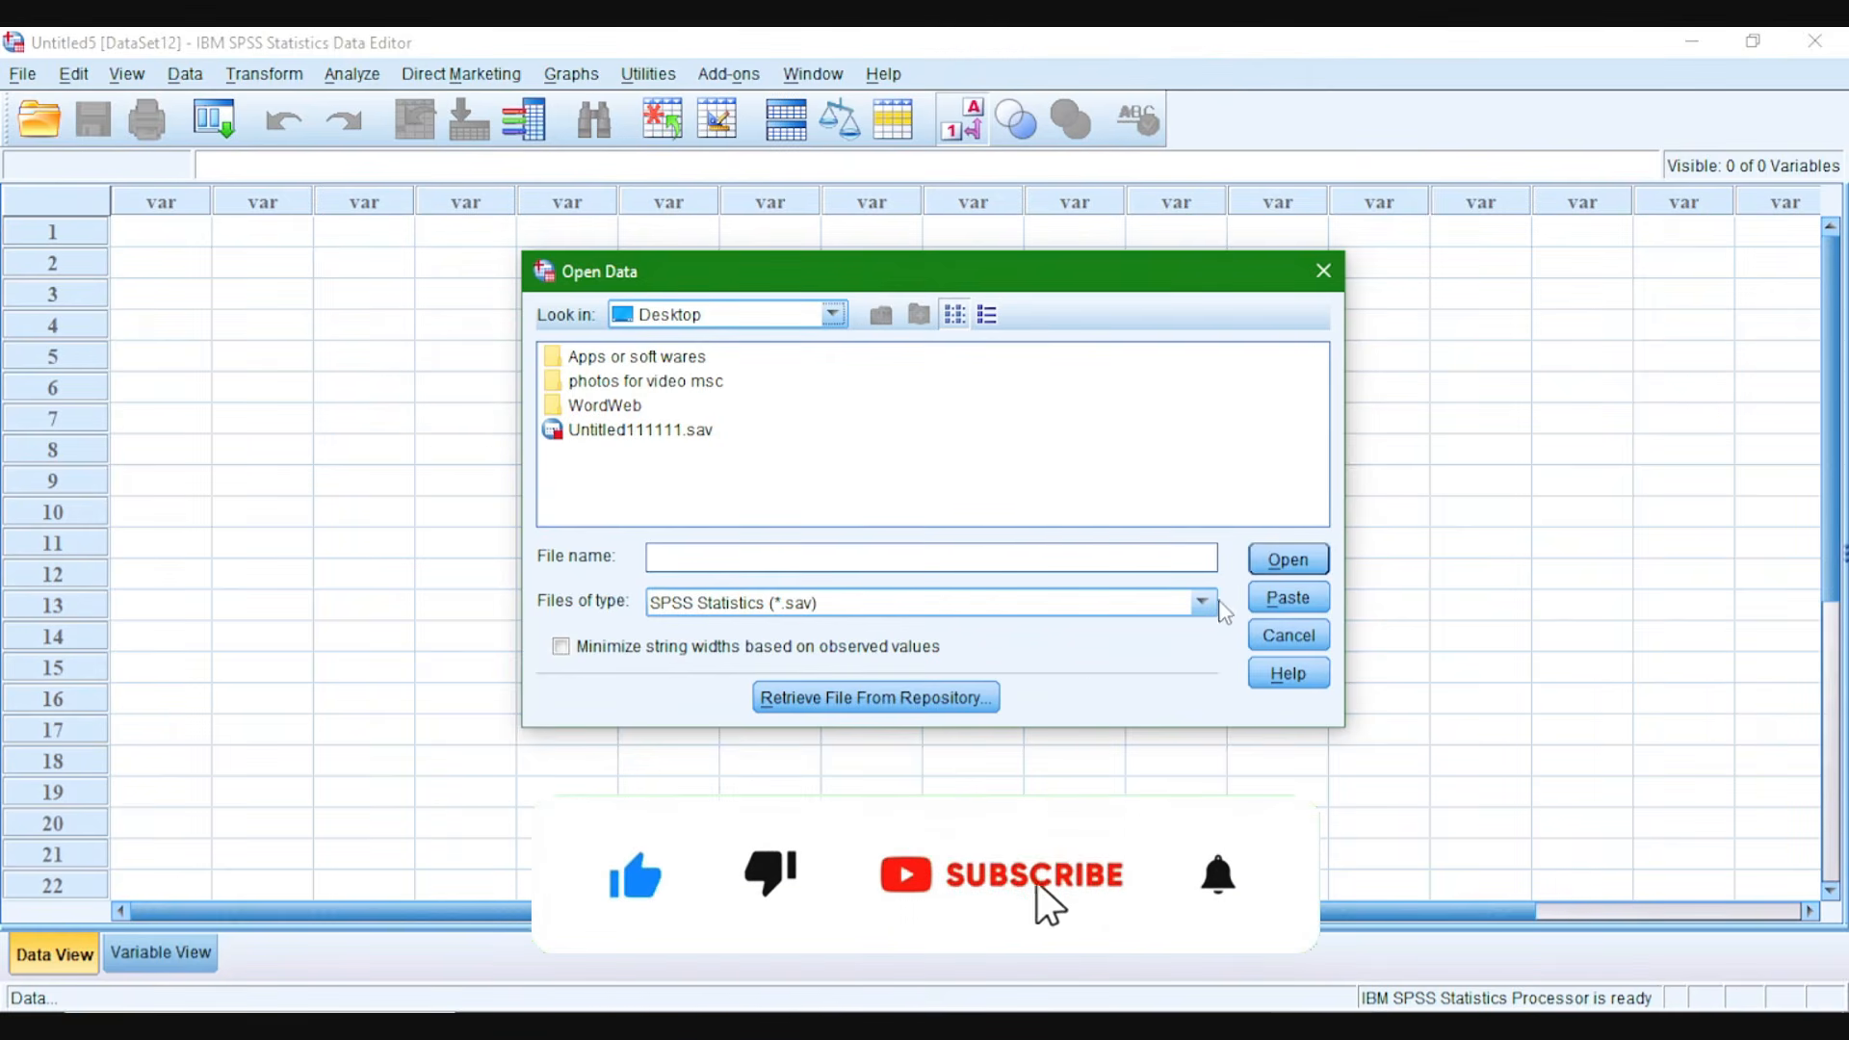
Review the supported file types and limit the file list to Excel (*.xls, *.xlsx, *.xlsm).
left_click(1201, 601)
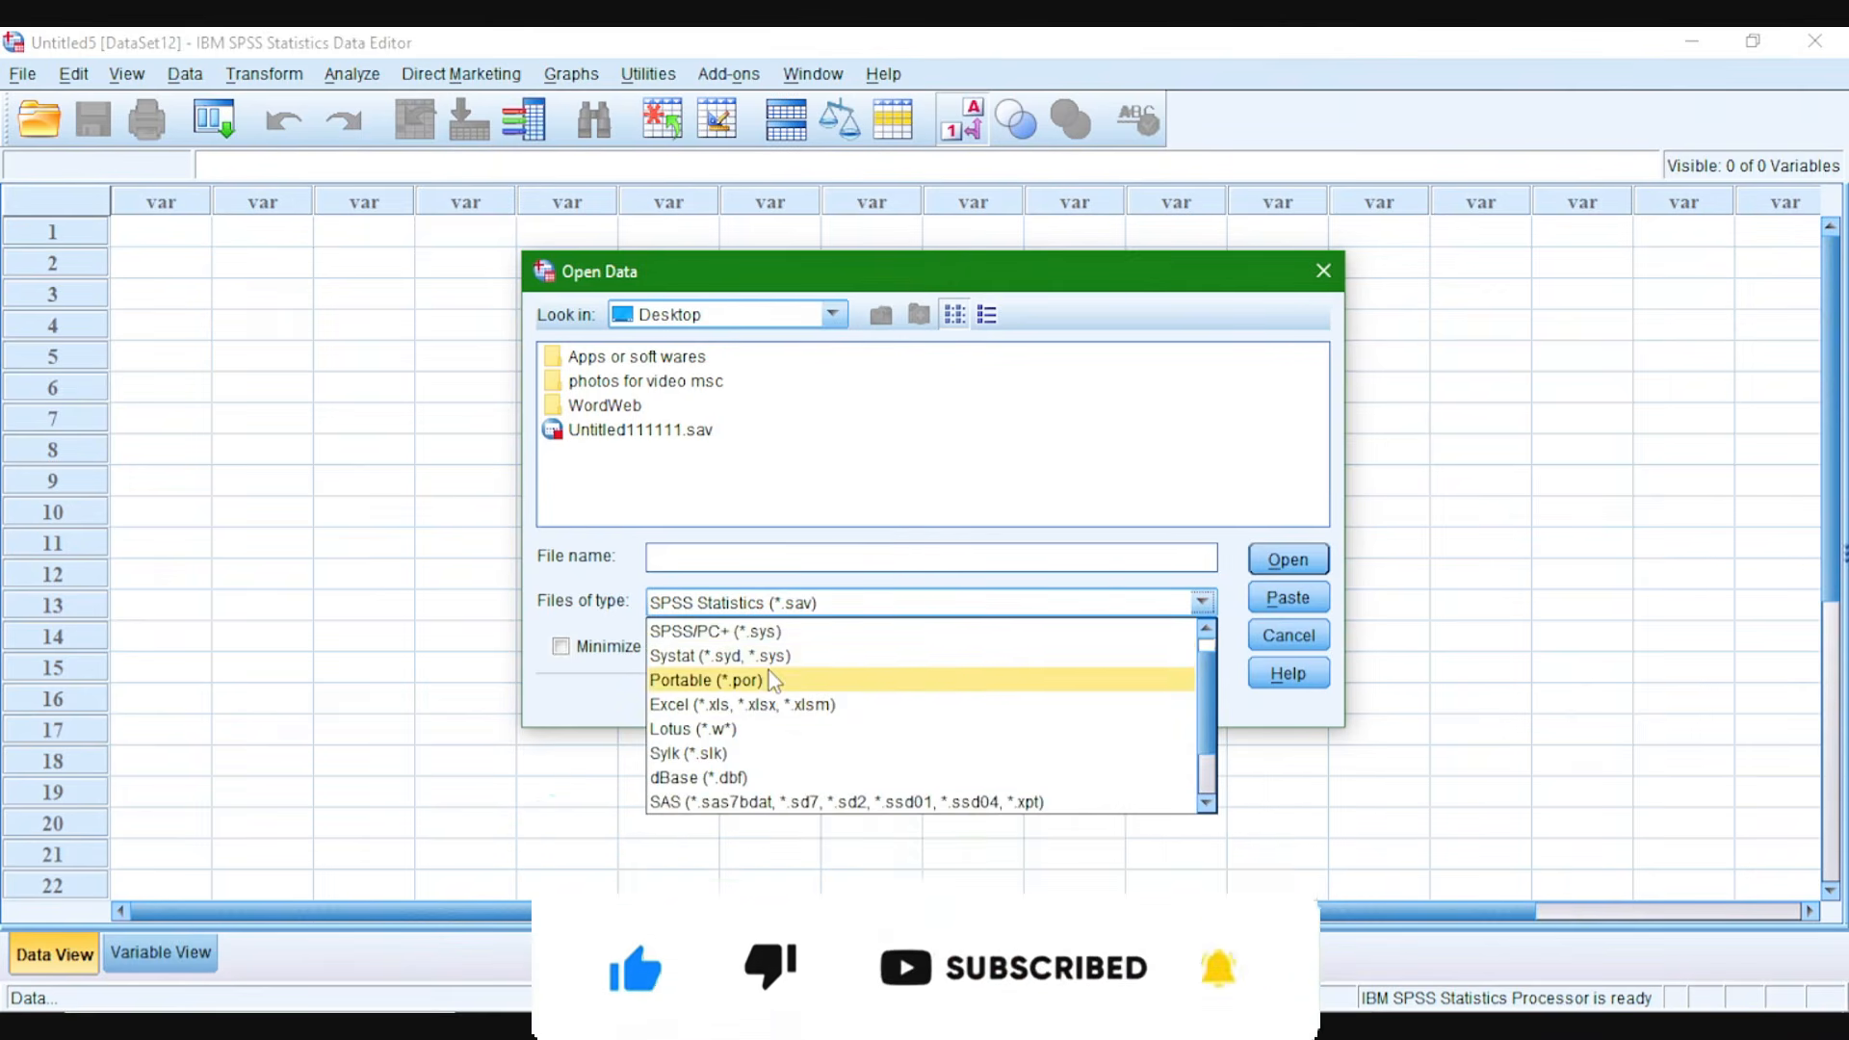
scroll(768, 670, "down", 1)
scroll(780, 751, "up", 1)
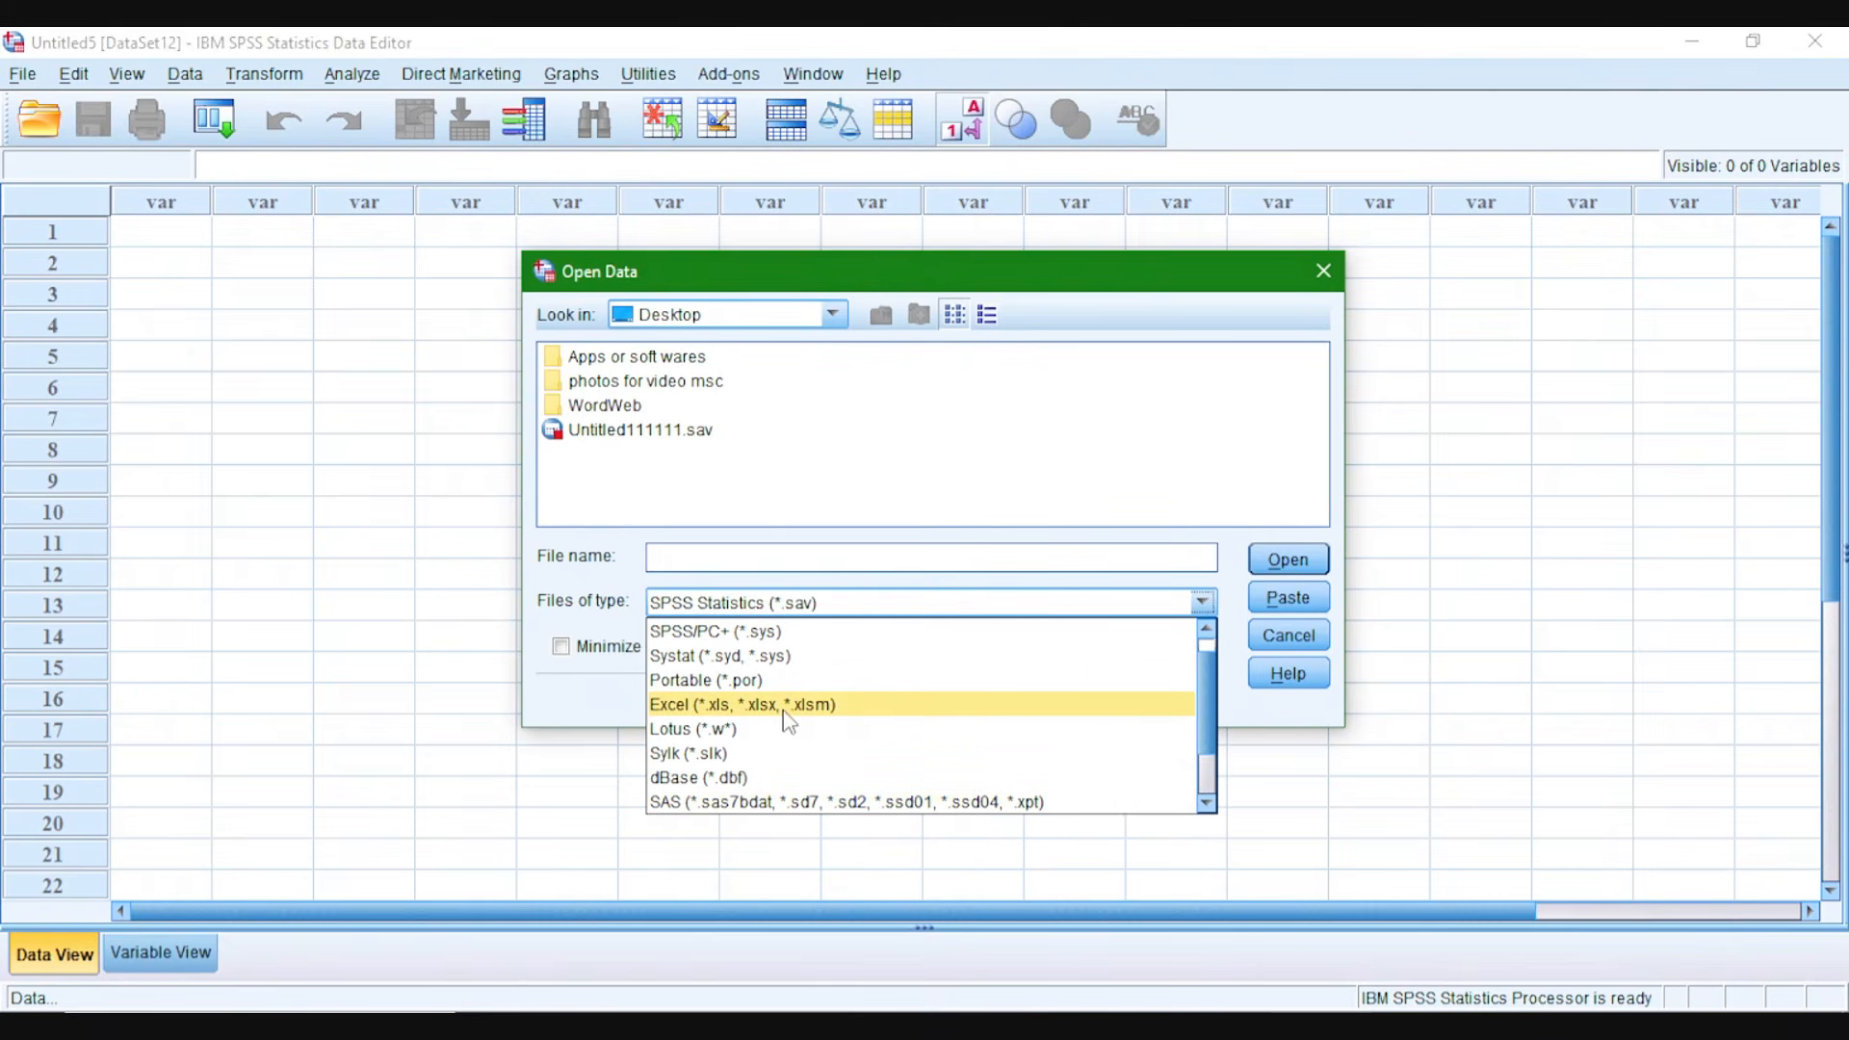
scroll(676, 717, "down", 1)
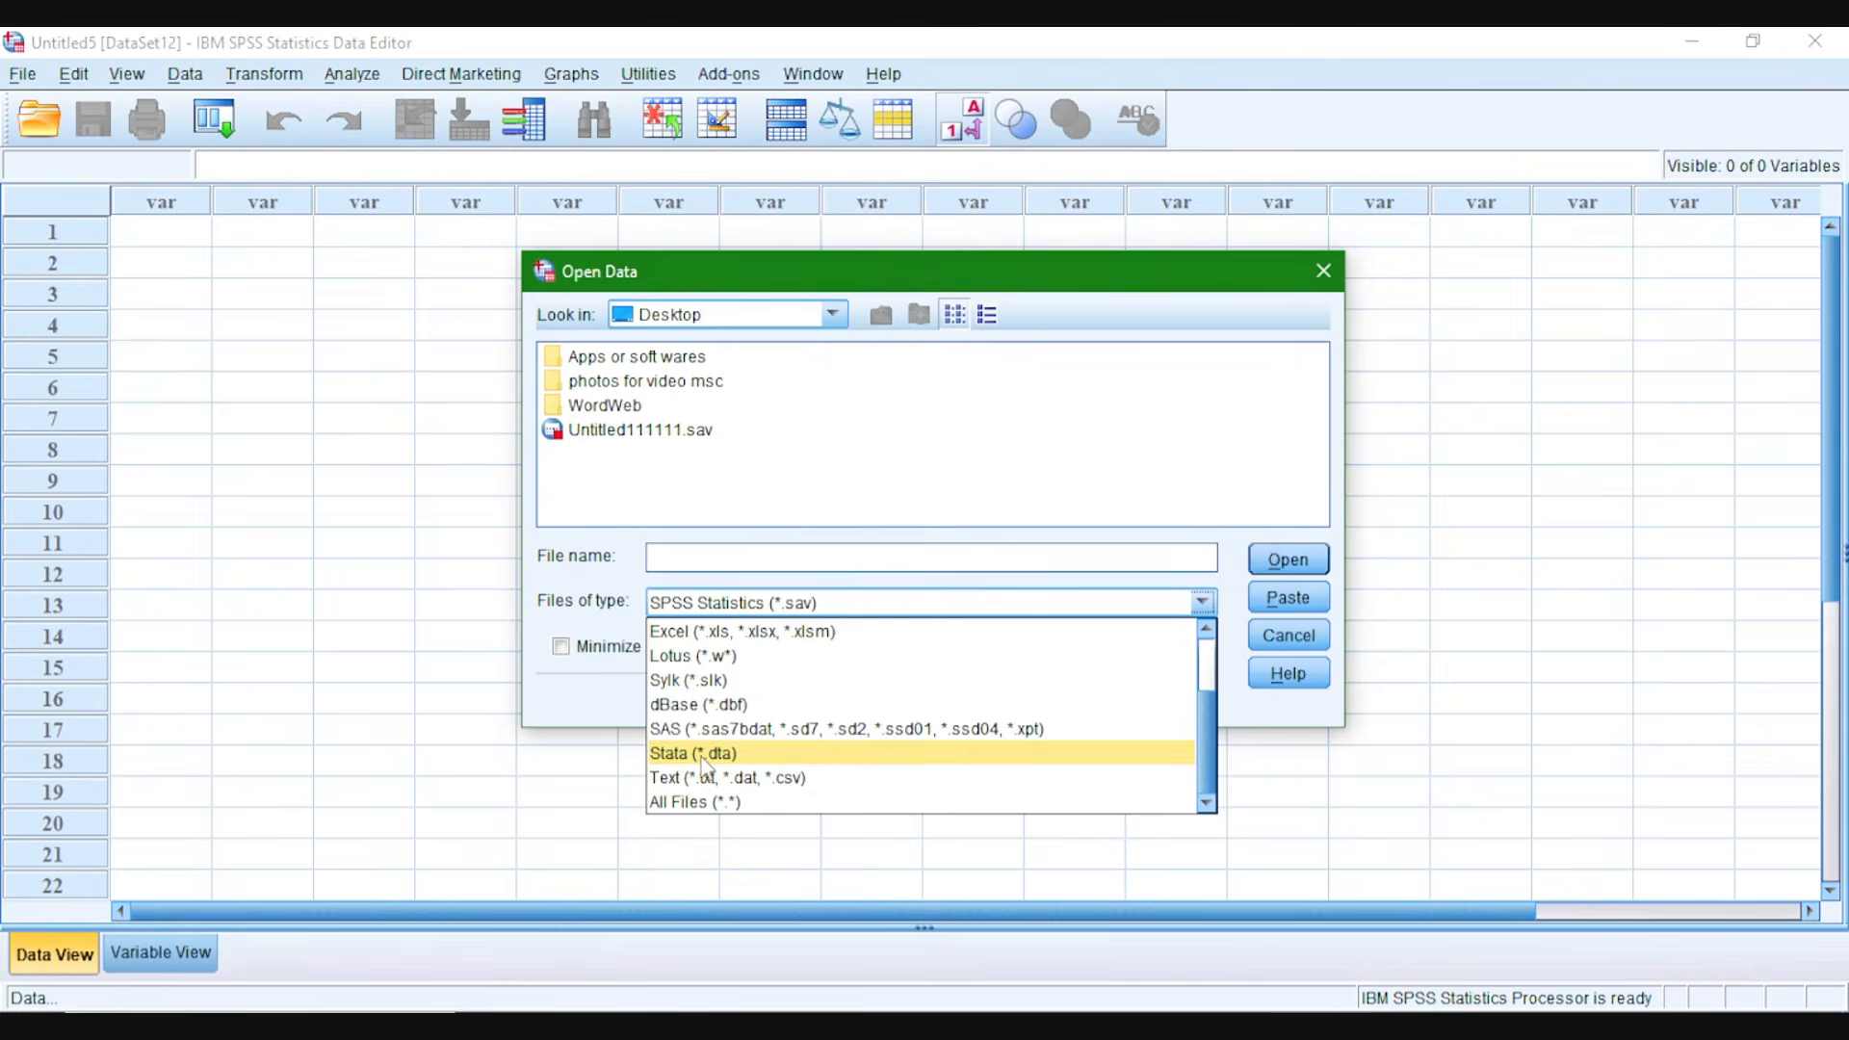
scroll(757, 752, "up", 1)
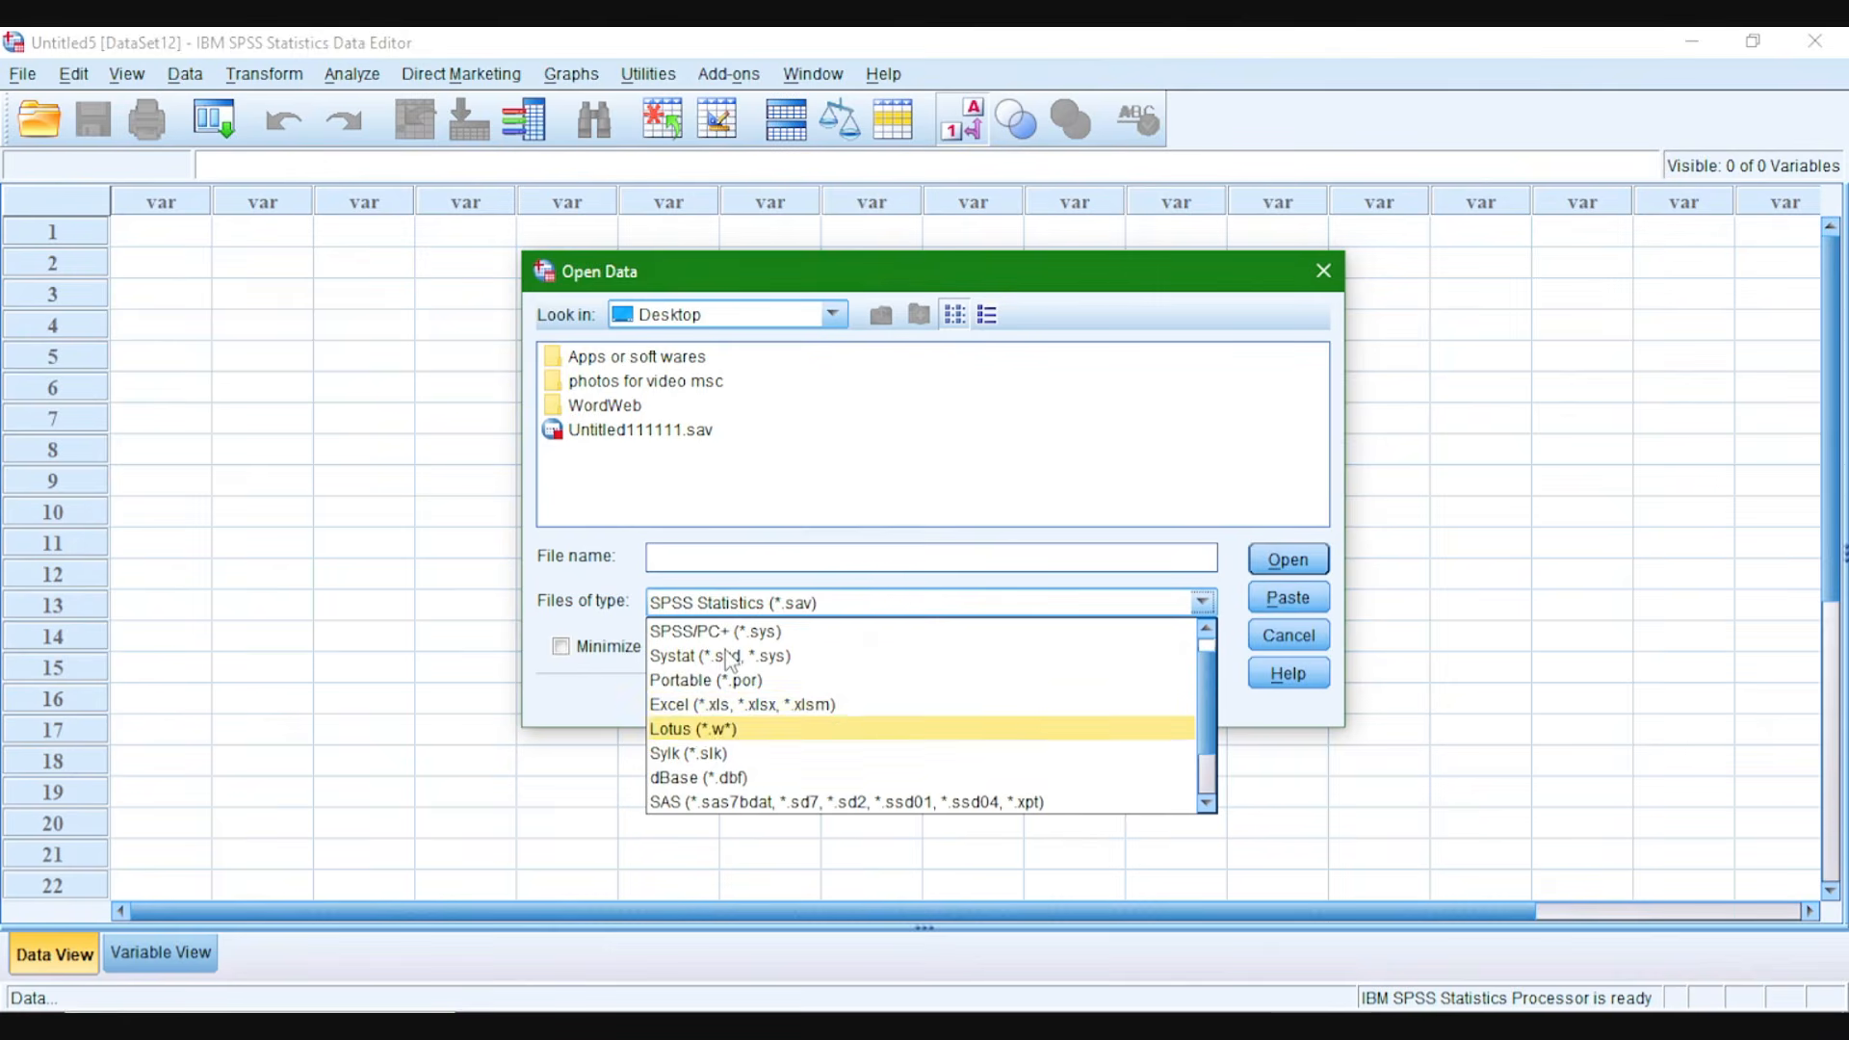
left_click(728, 706)
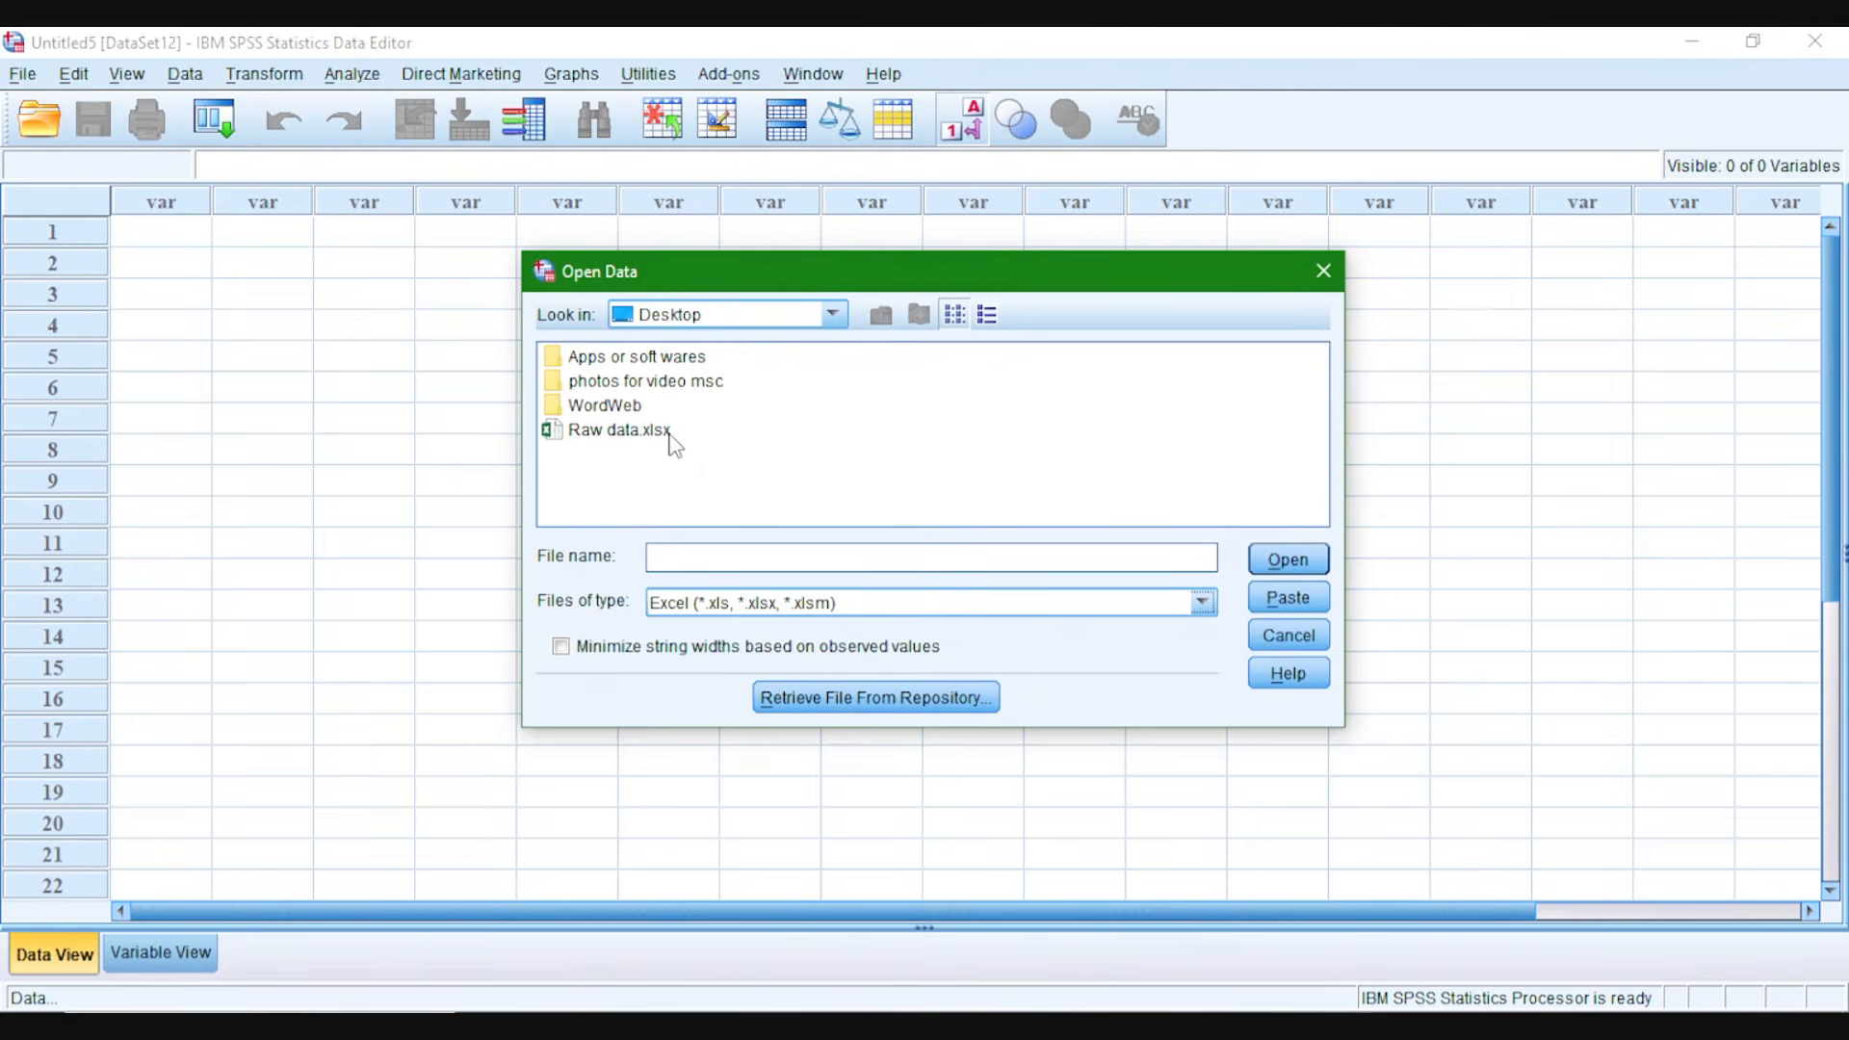
Import Raw data.xlsx with variable names read from the first row of worksheet Raw data [A1:F17], and check its variable definitions.
left_click(647, 431)
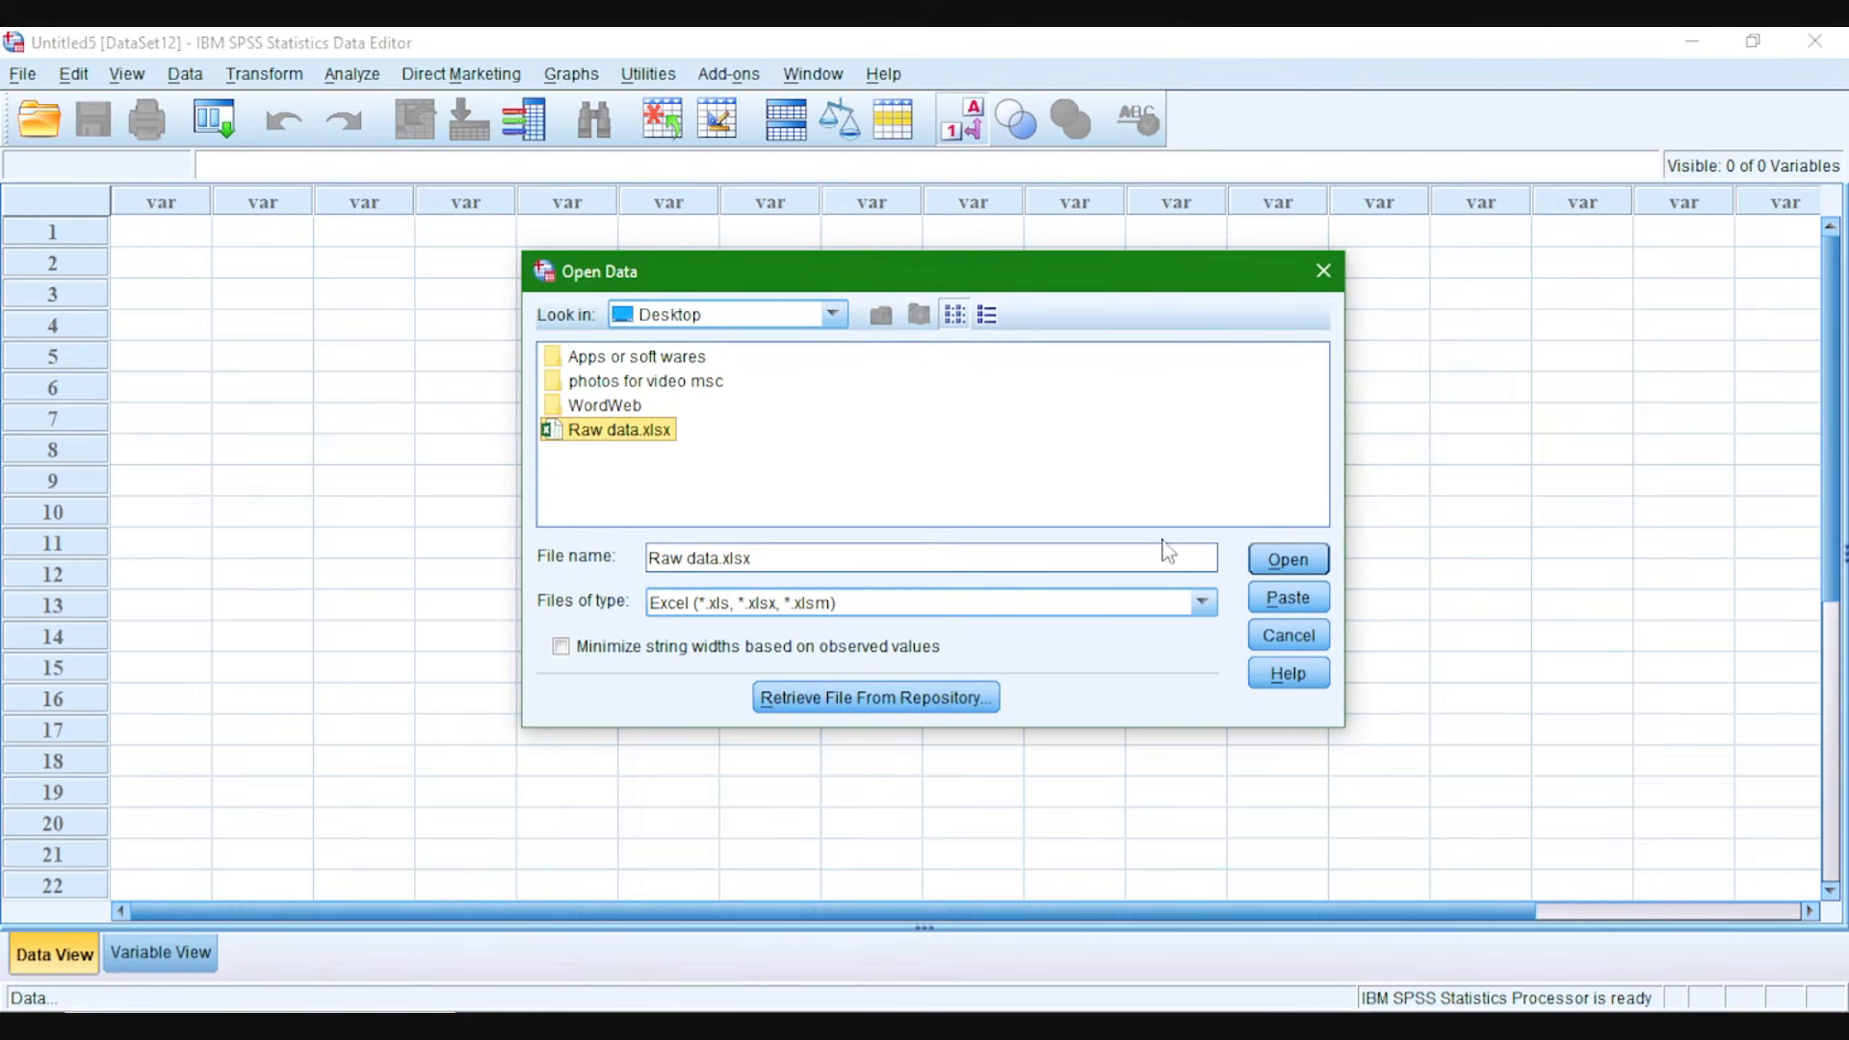
left_click(1290, 563)
mouse_move(887, 355)
left_mouse_down()
mouse_move(829, 372)
mouse_move(946, 356)
mouse_move(894, 363)
left_mouse_up()
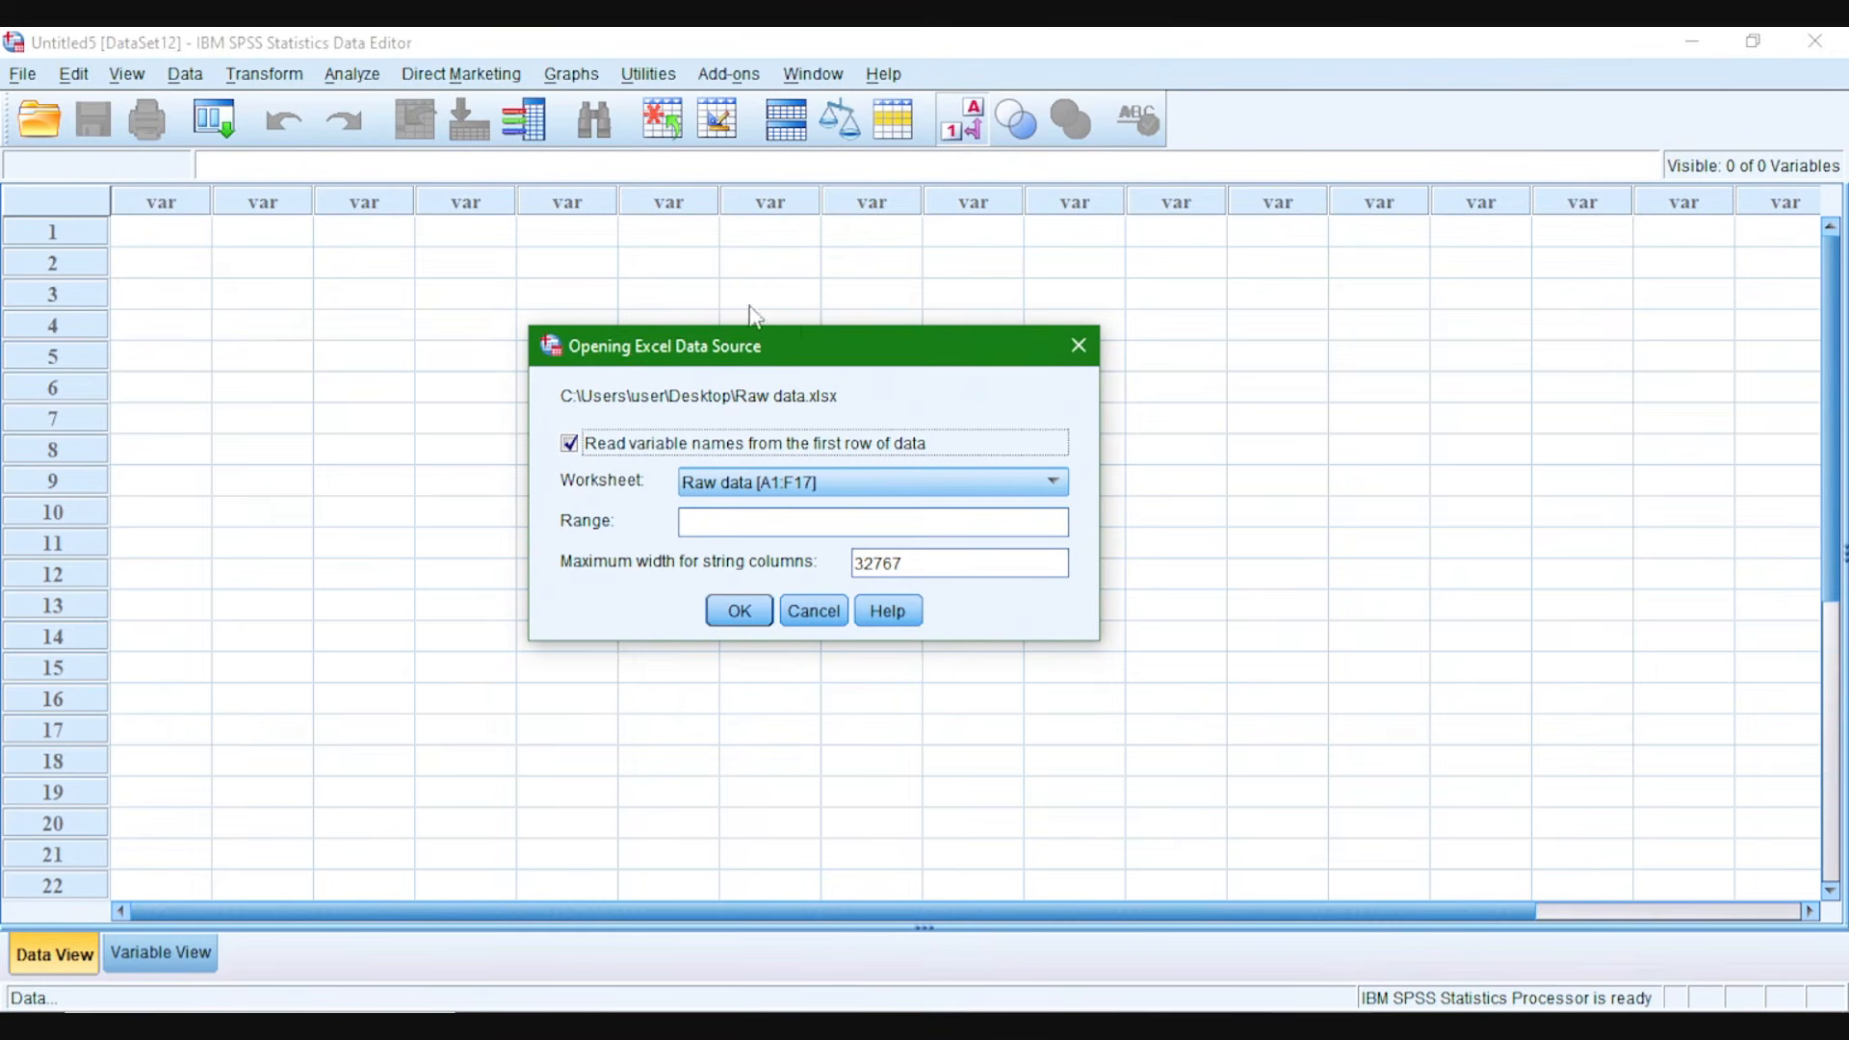
left_click(738, 611)
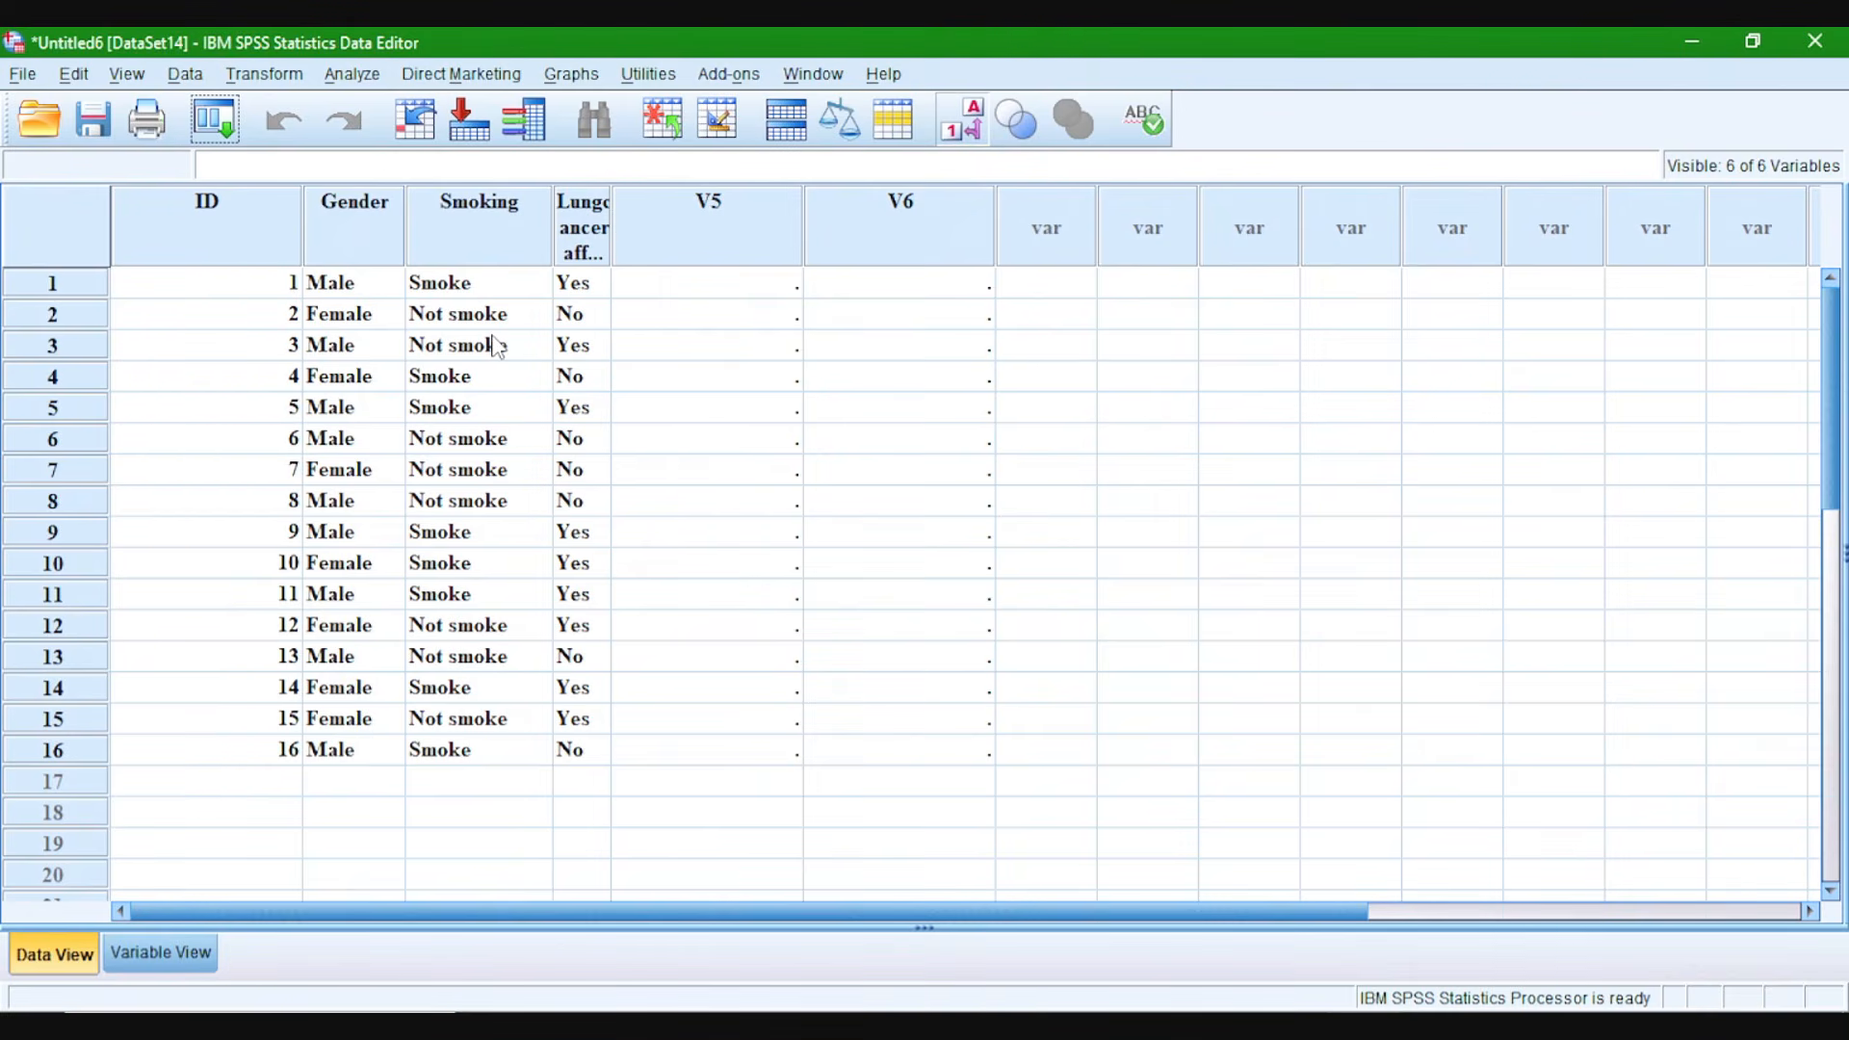
left_click(146, 955)
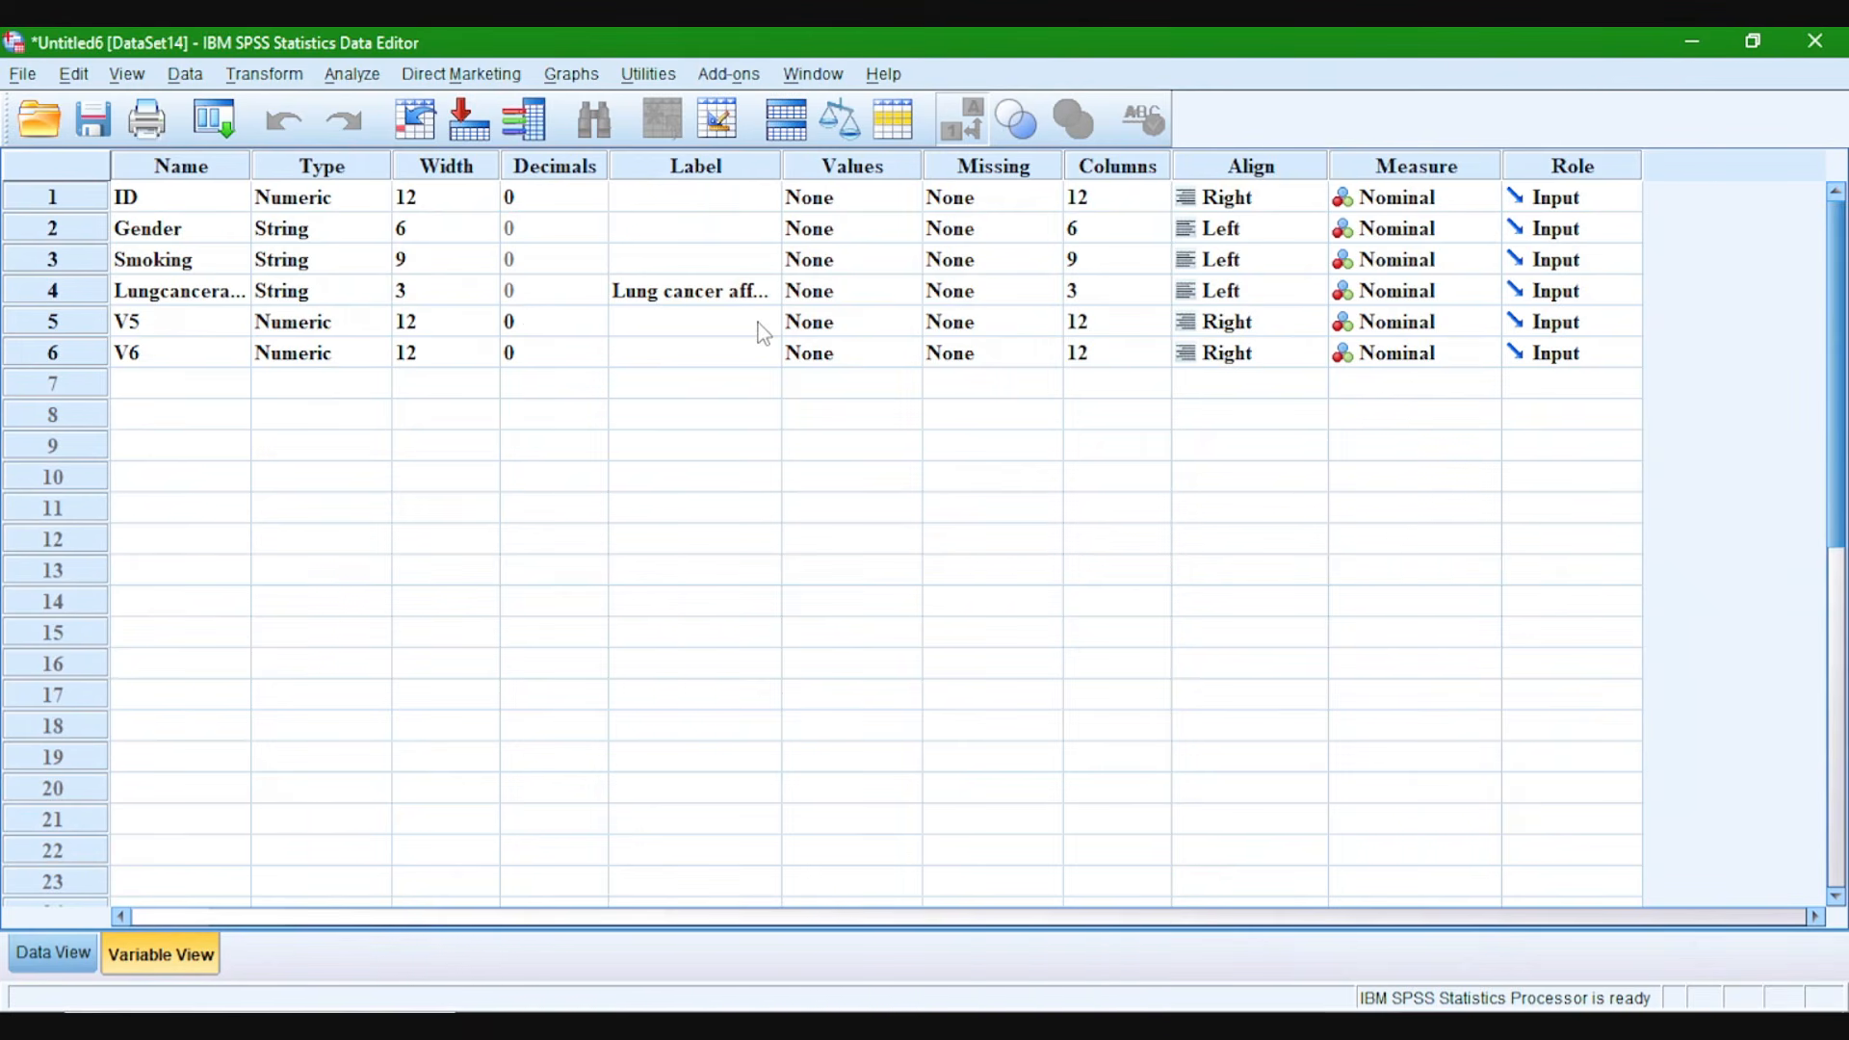
key("ctrl+t")
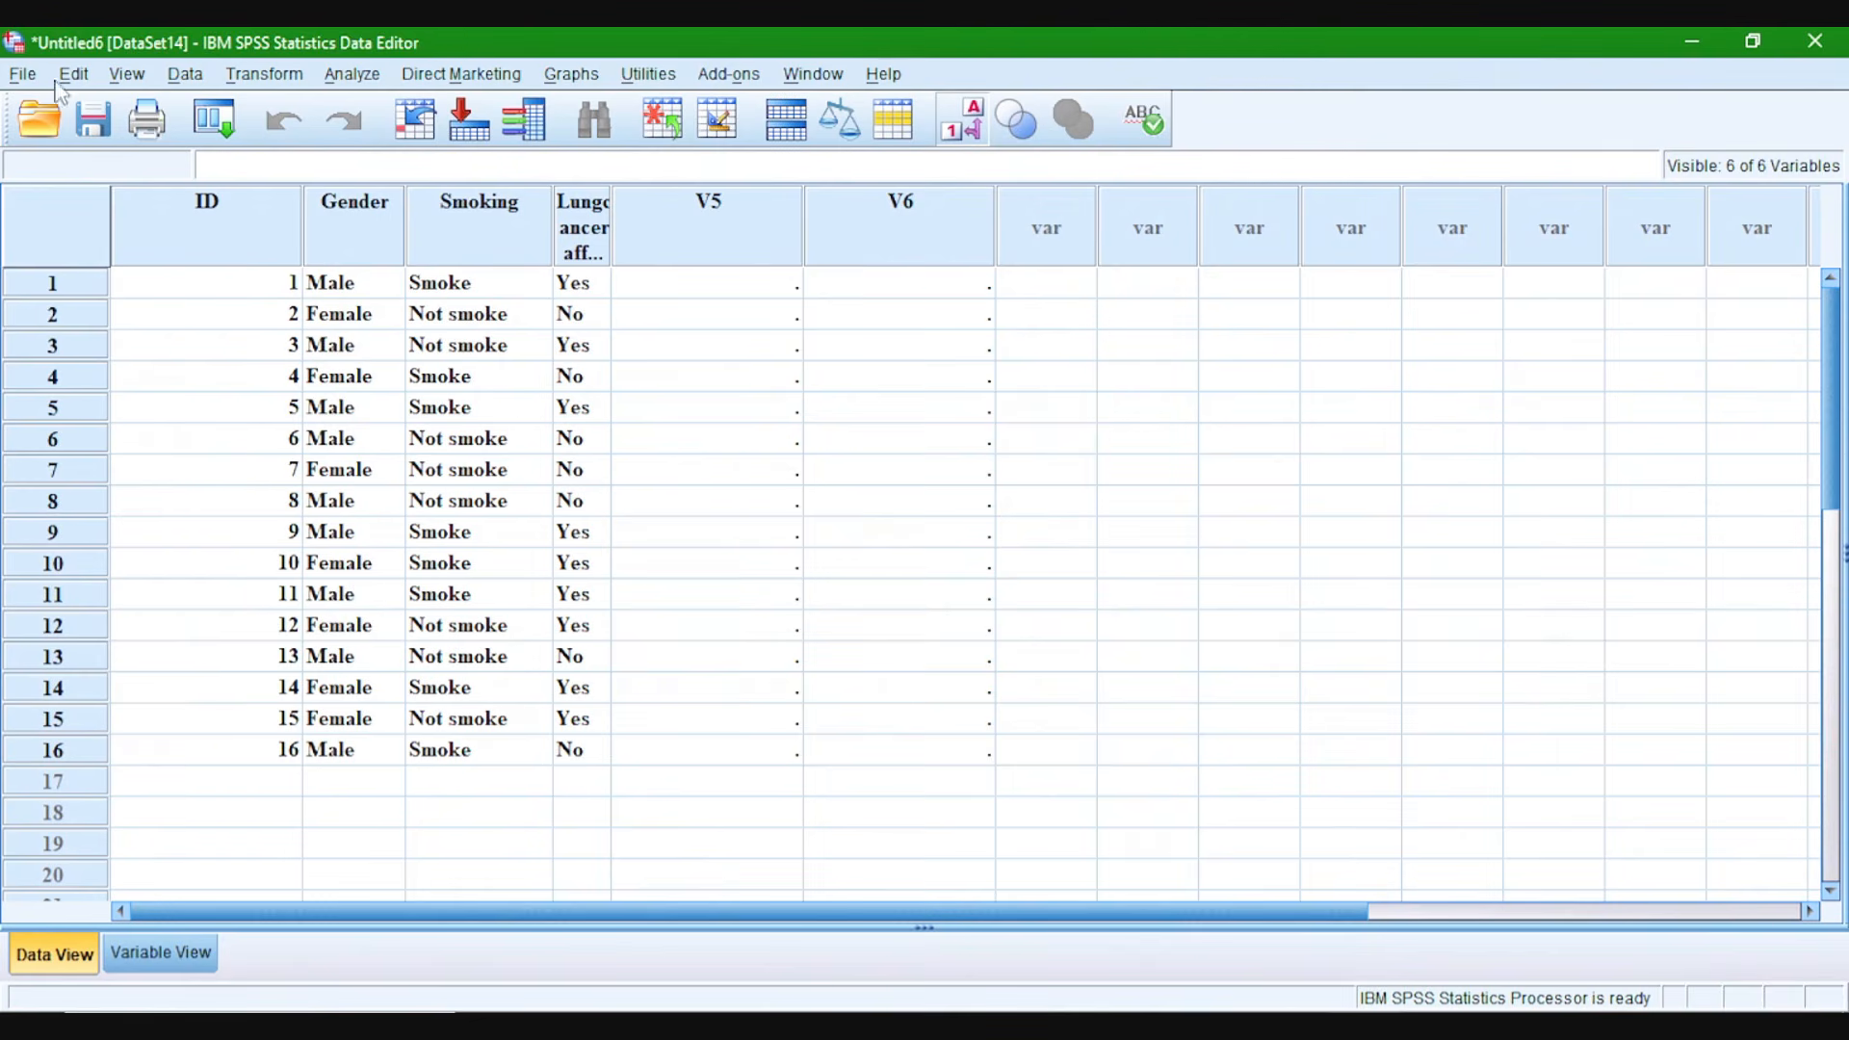
Bring up the Open Data dialog again and keep Desktop as the folder to look in.
left_click(23, 78)
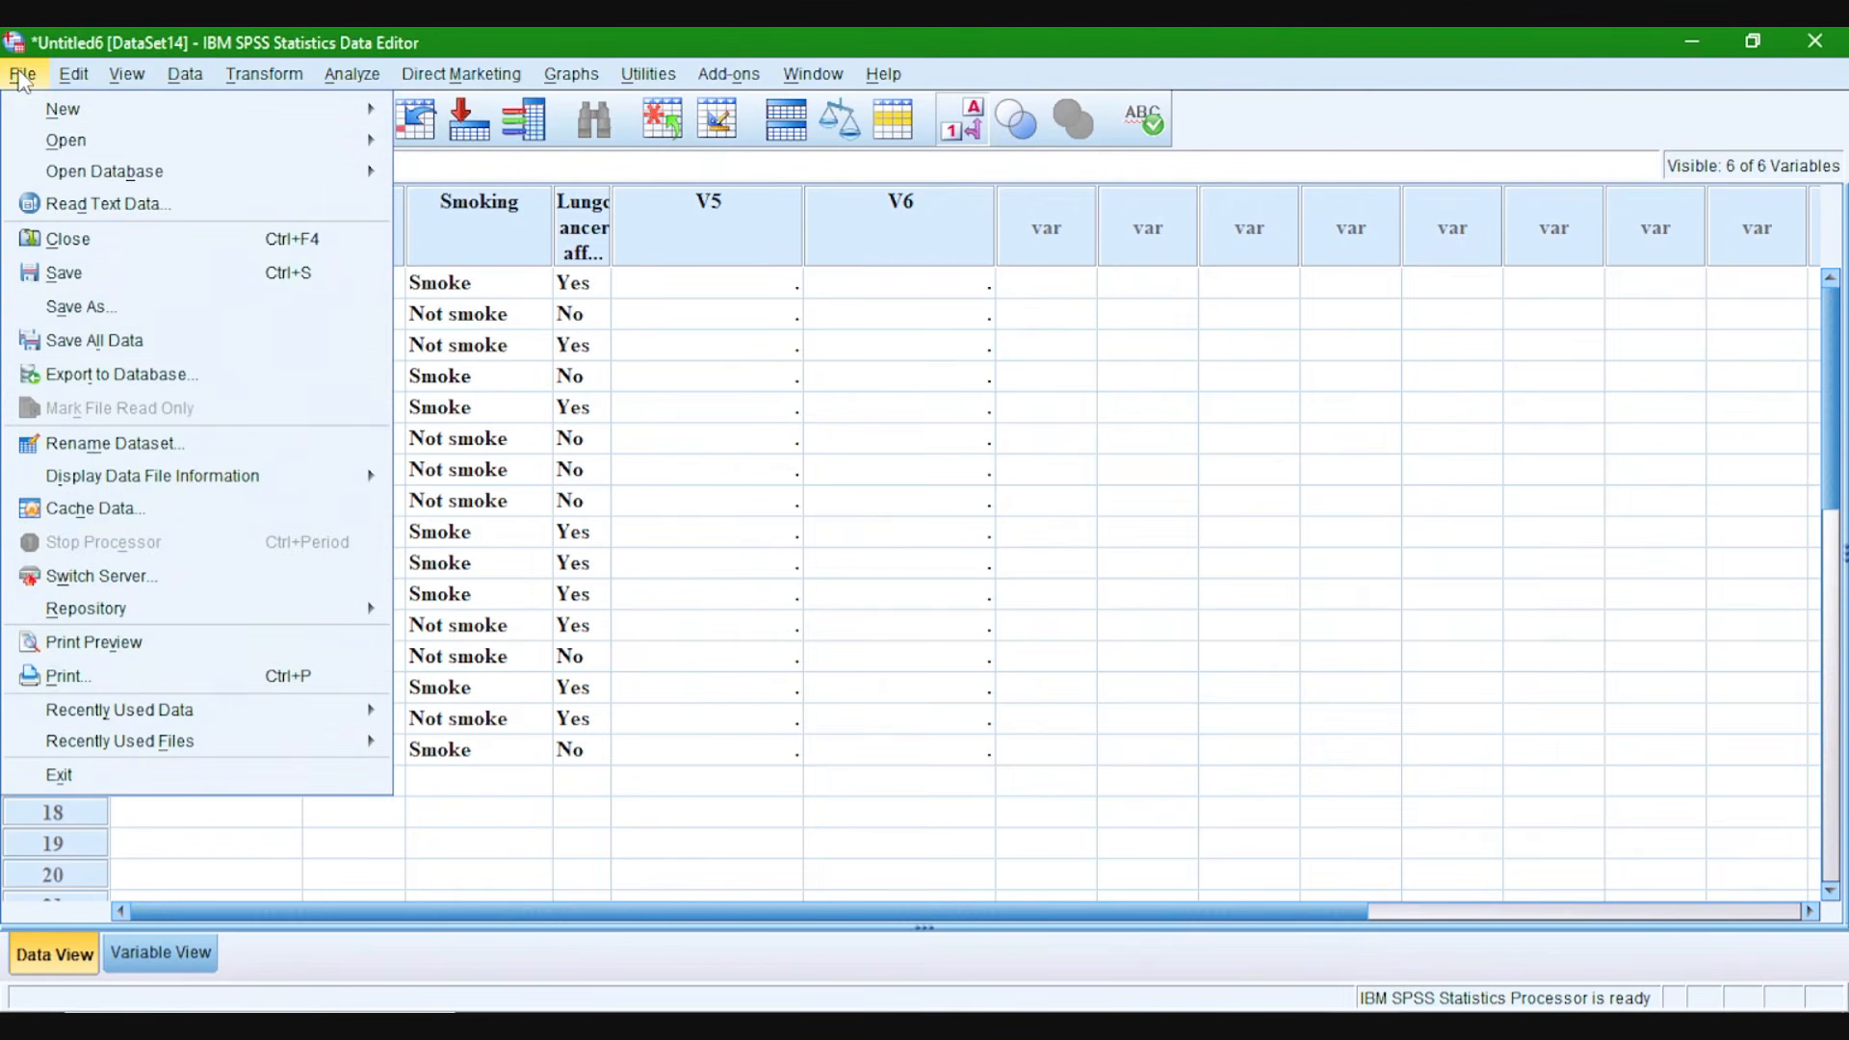
mouse_move(68, 150)
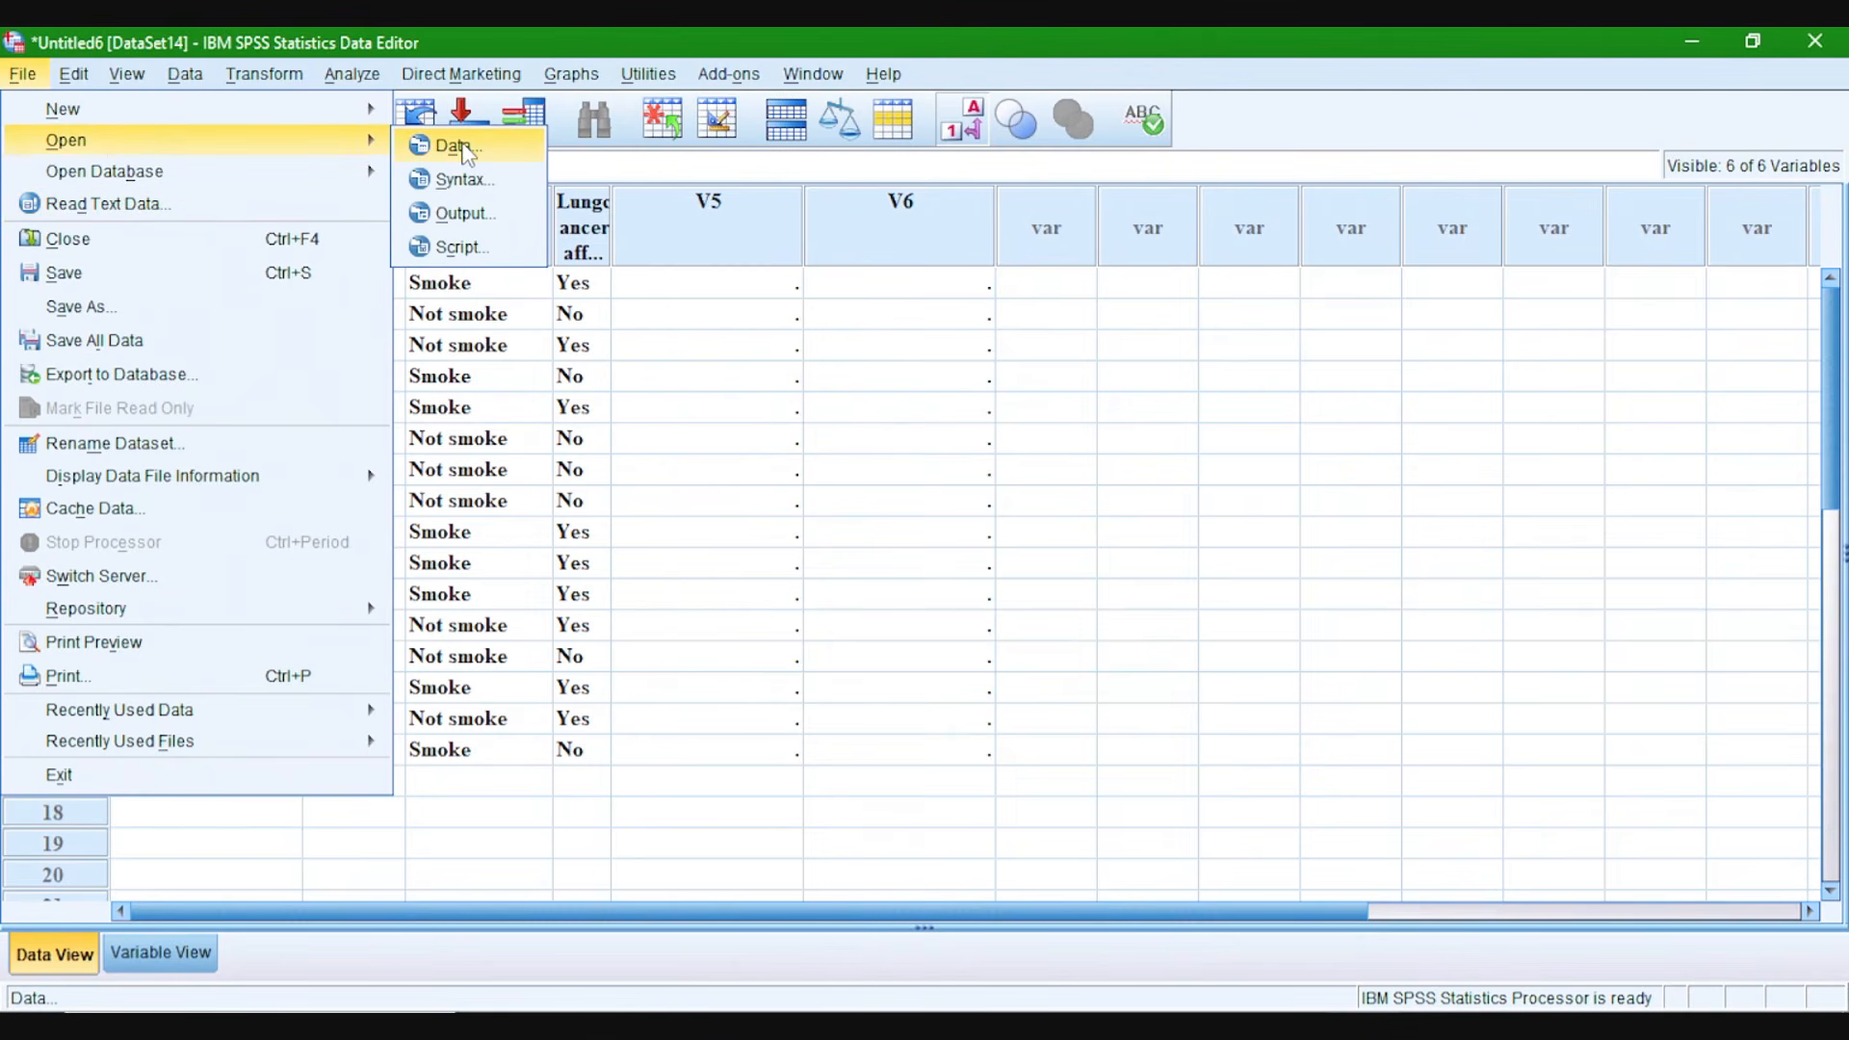
left_click(466, 152)
left_click_drag(854, 335, 878, 267)
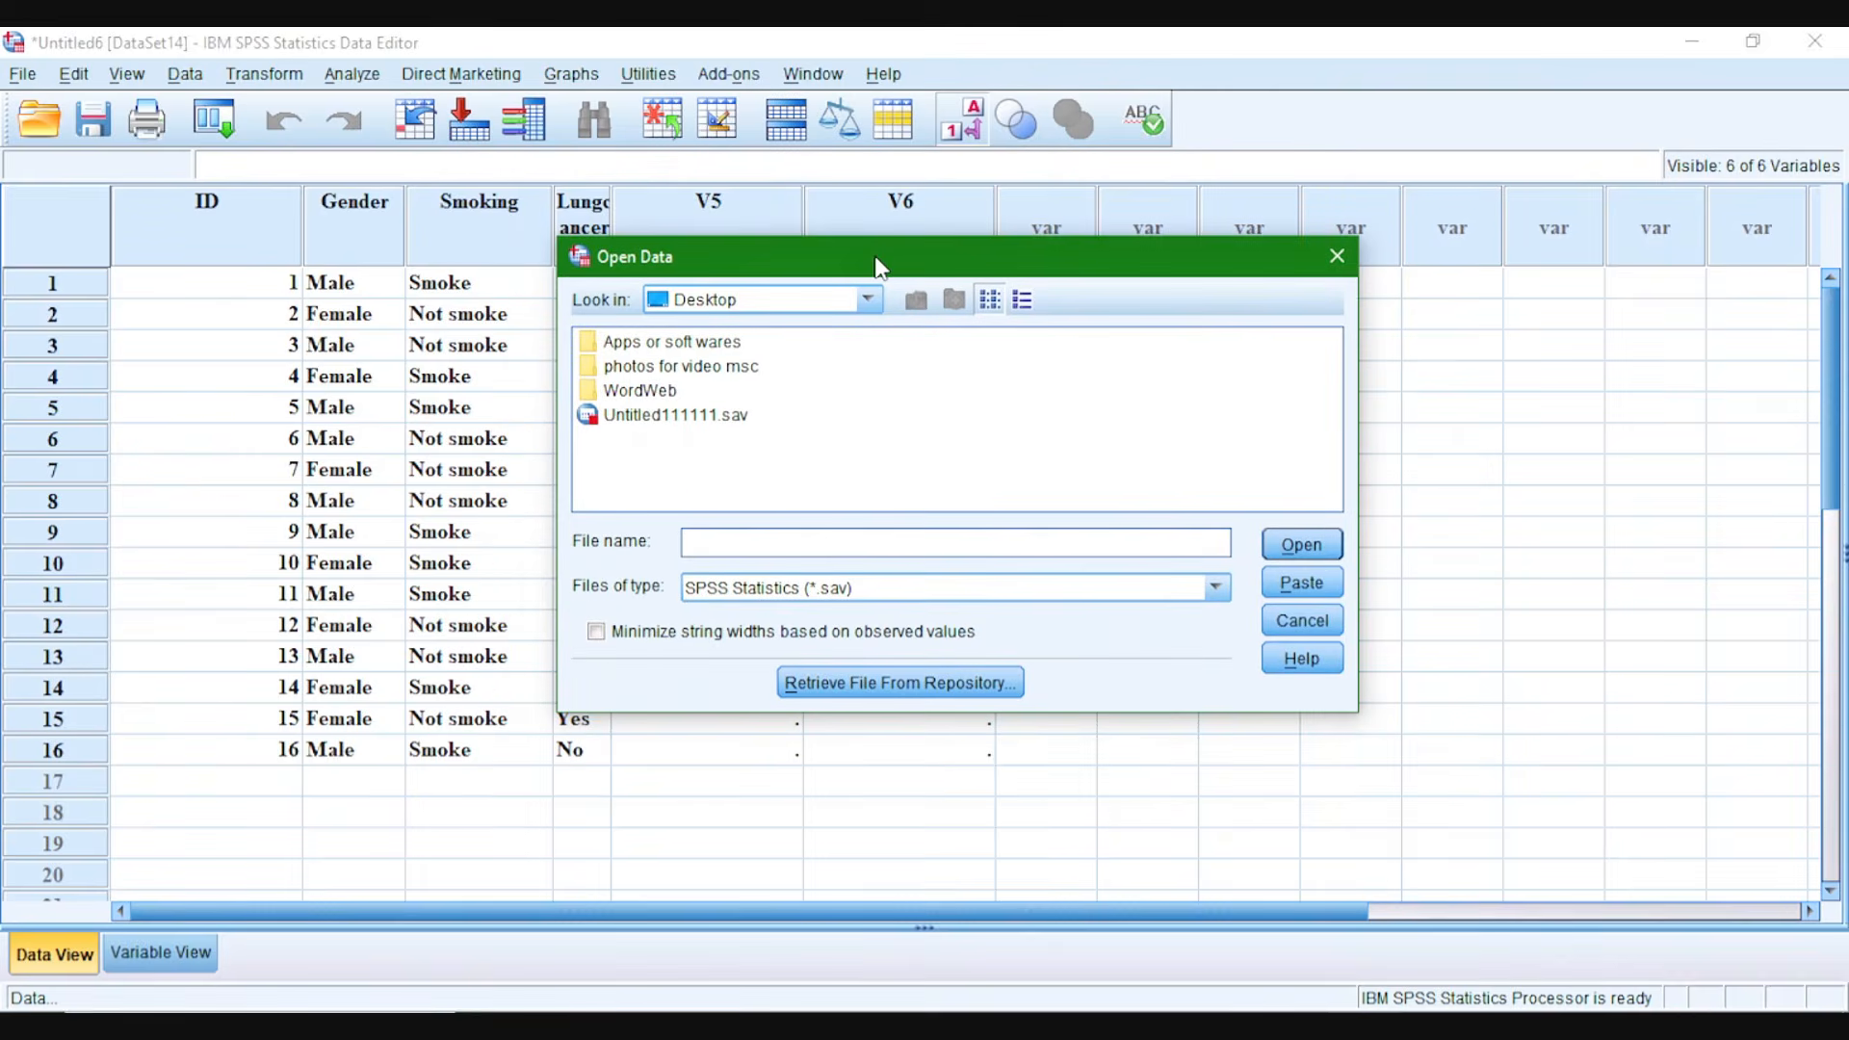
left_click(868, 299)
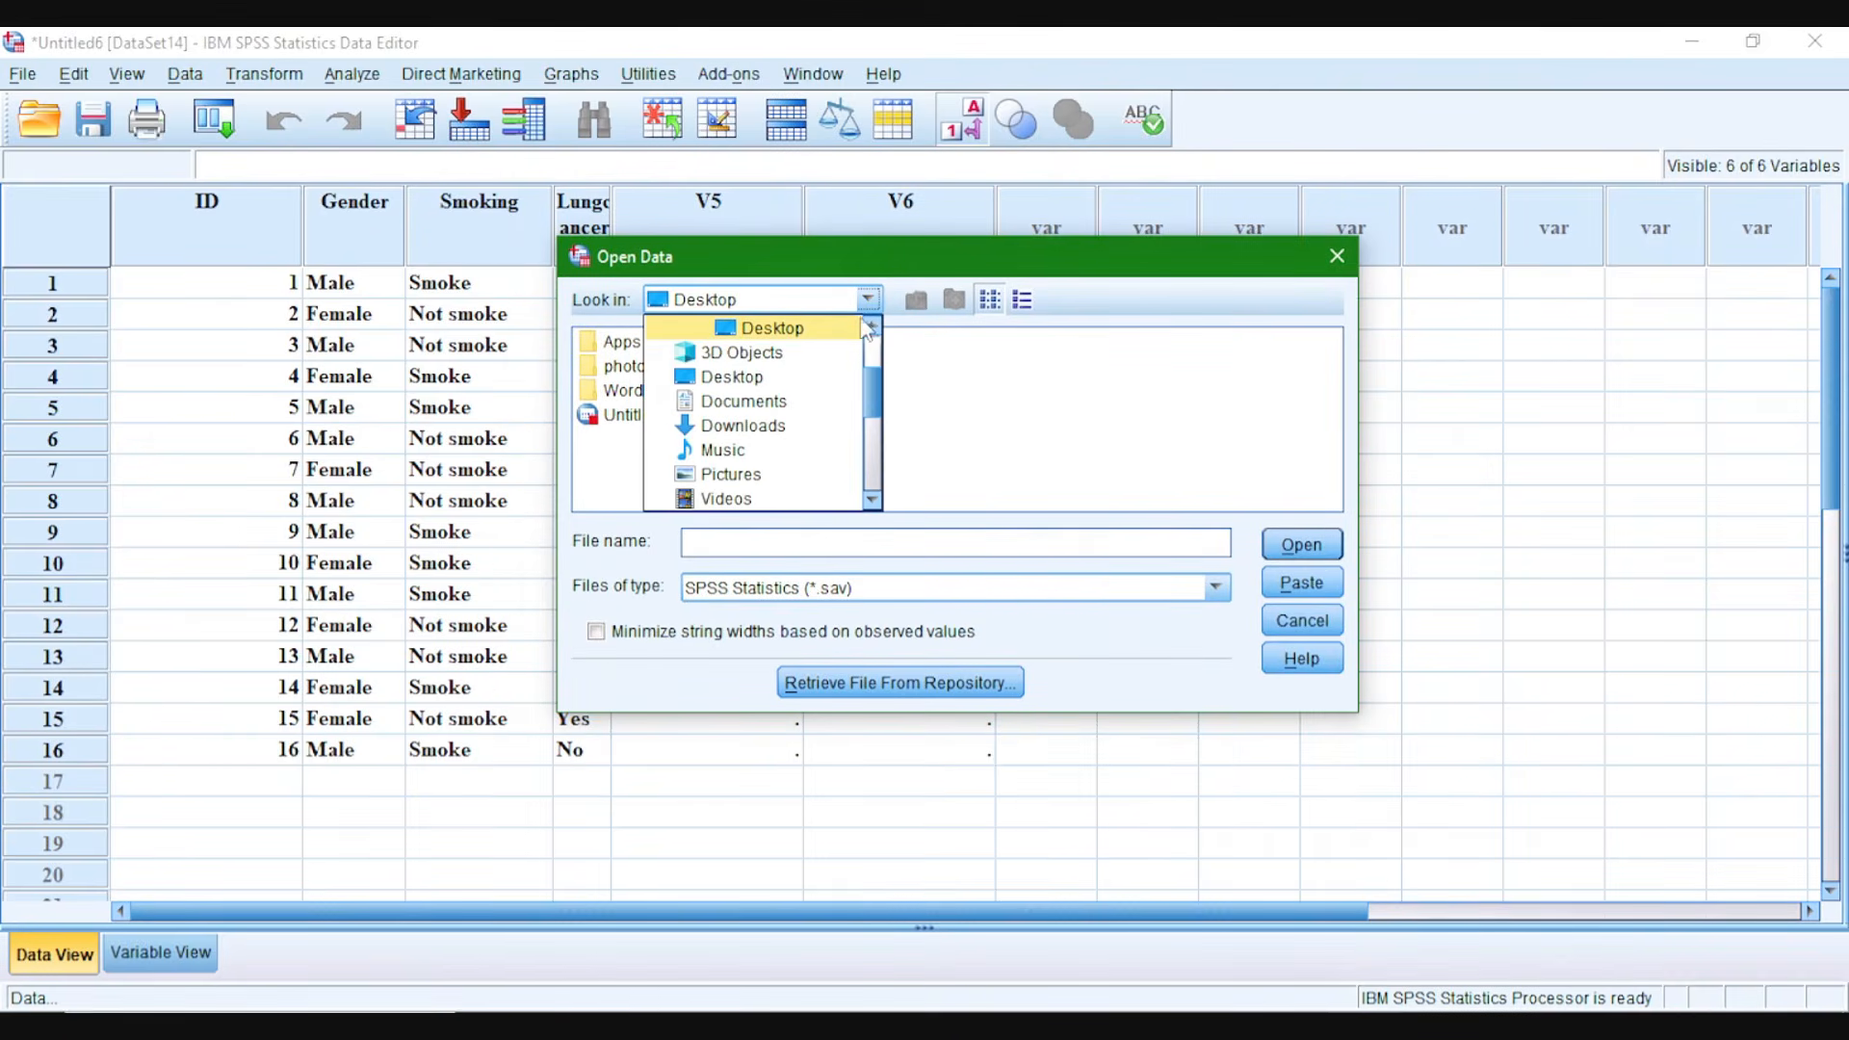
left_click(871, 301)
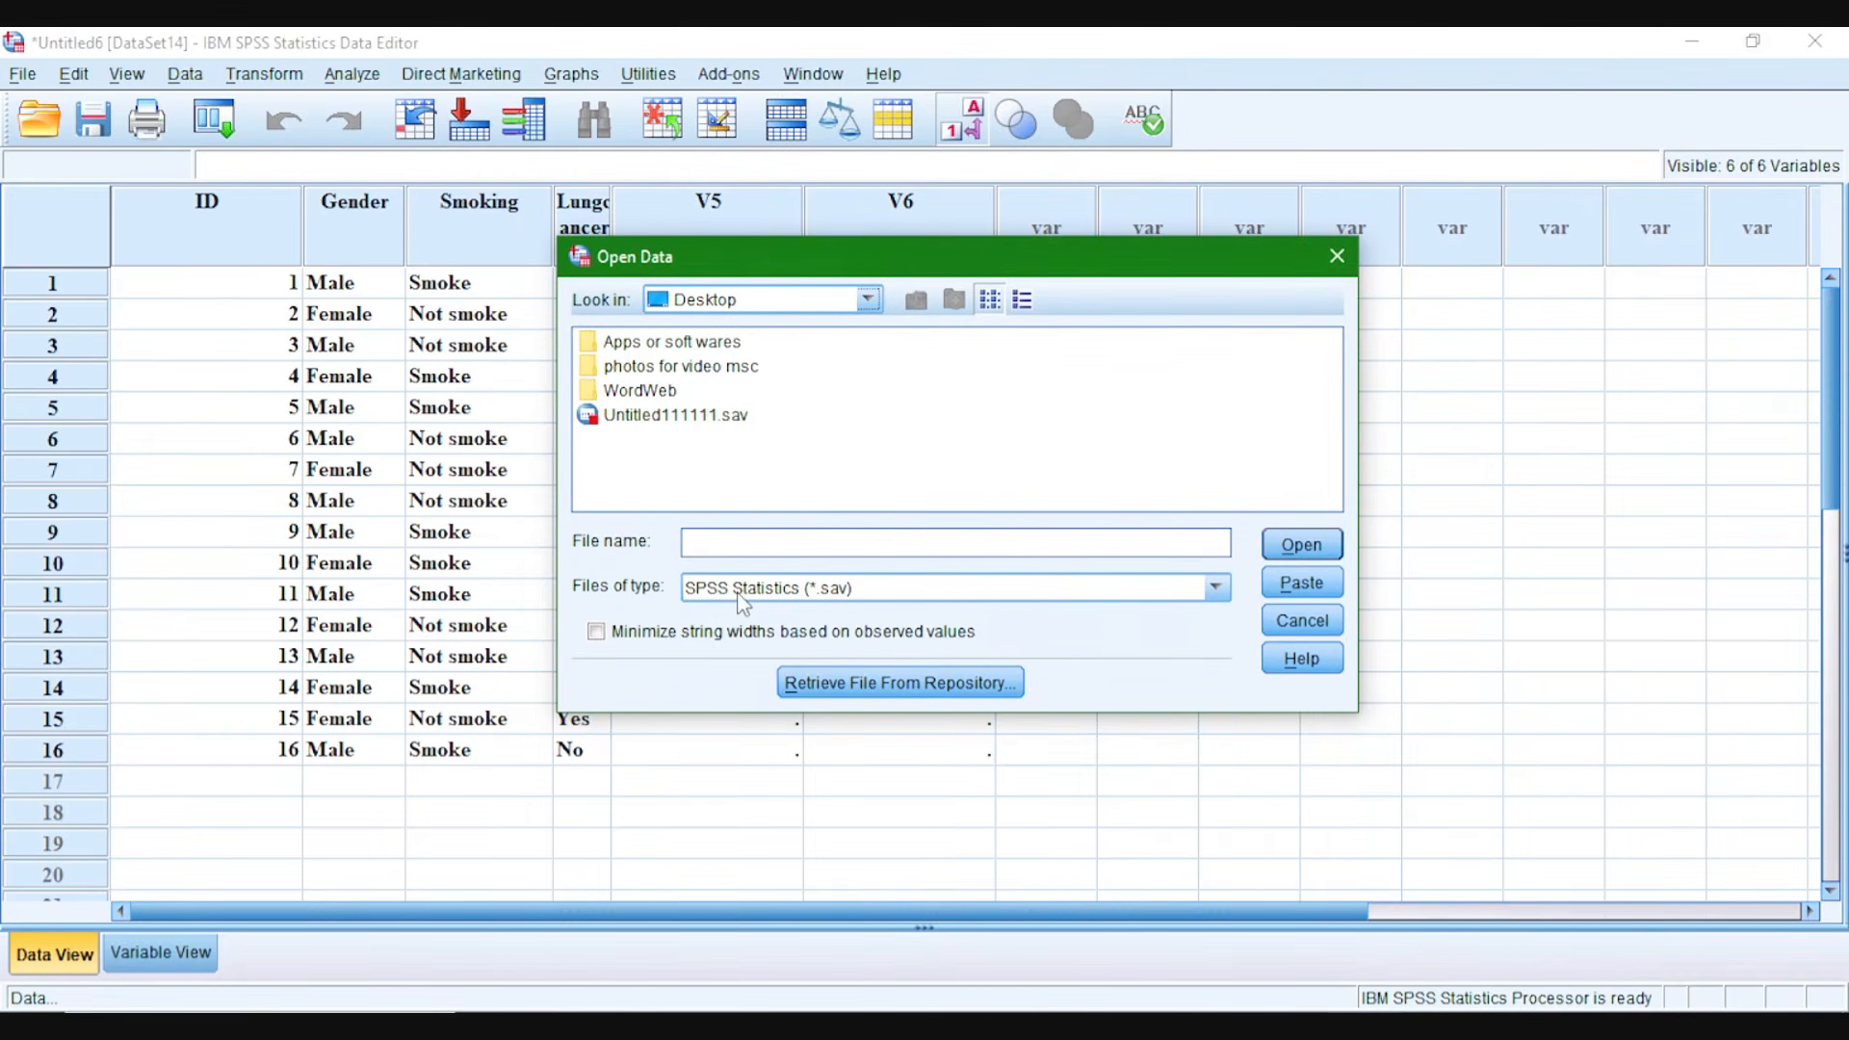
Set the file type to Excel (*.xls, *.xlsx, *.xlsm) and import Raw data.xlsx a second time.
left_click(1215, 587)
scroll(947, 669, "down", 1)
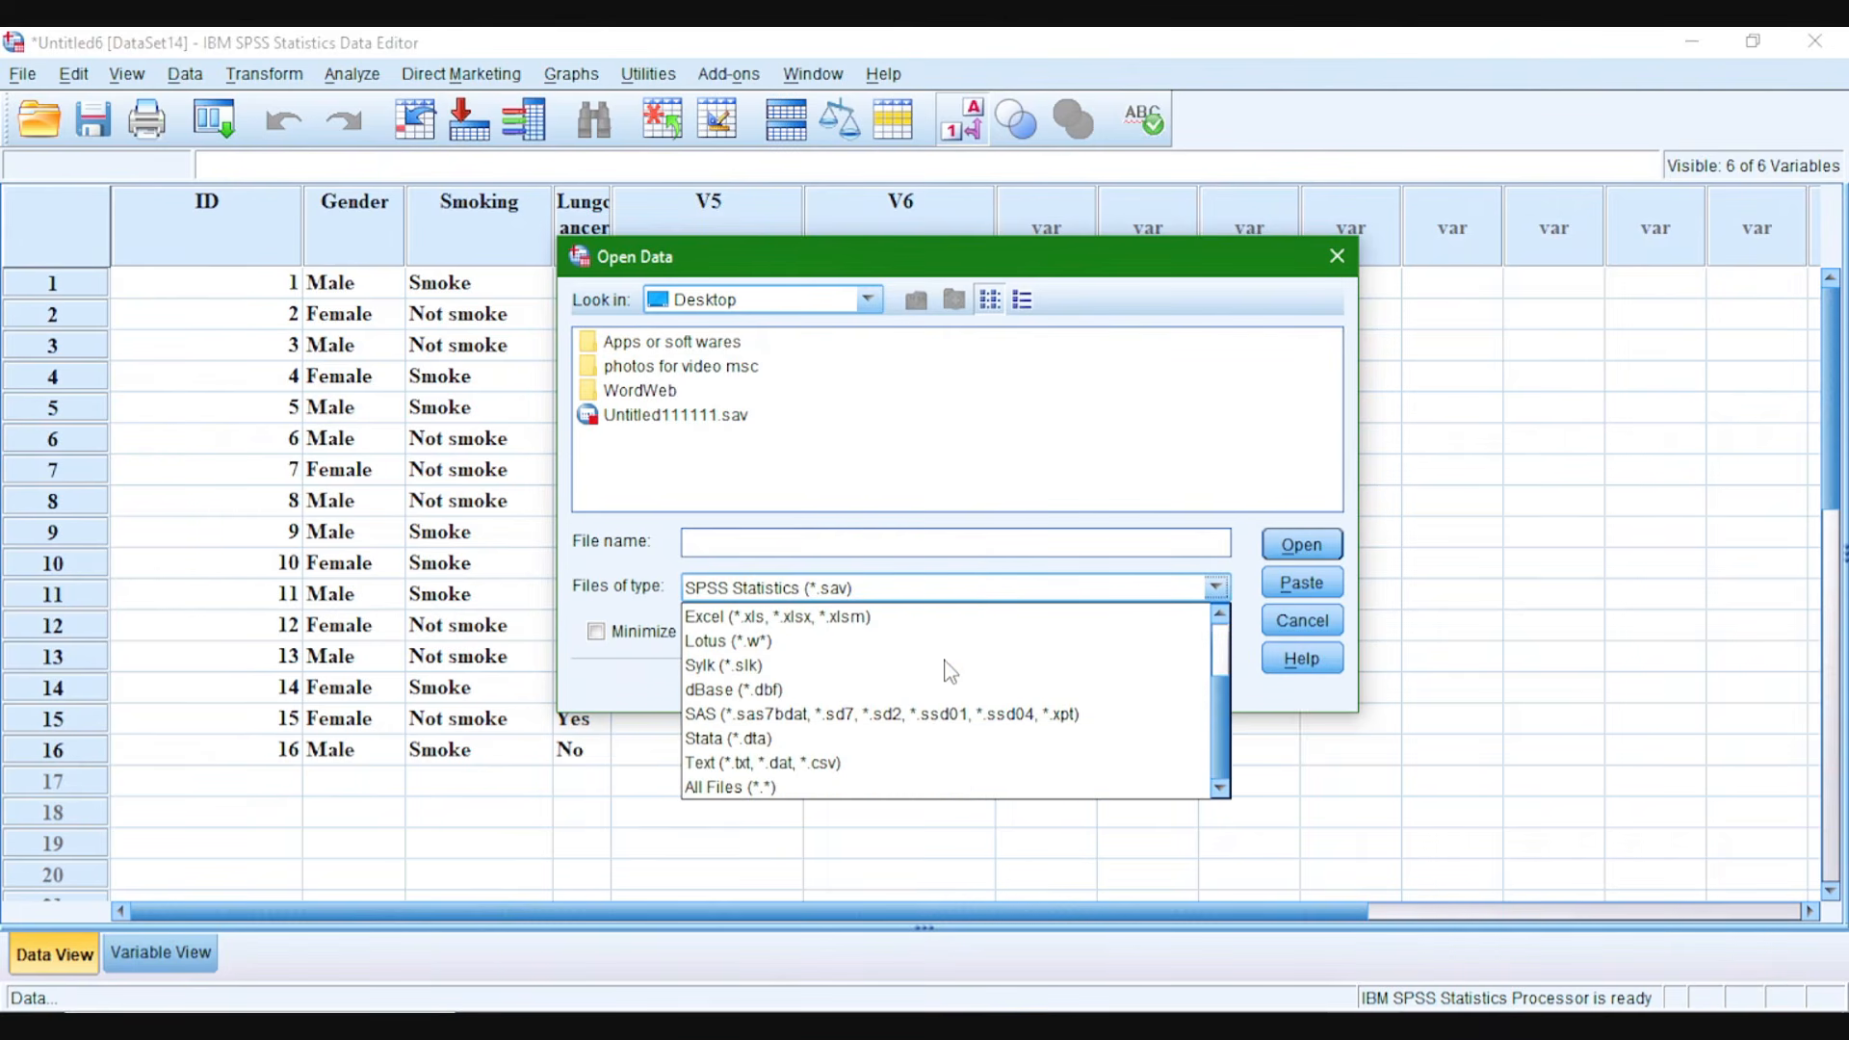
scroll(856, 743, "up", 2)
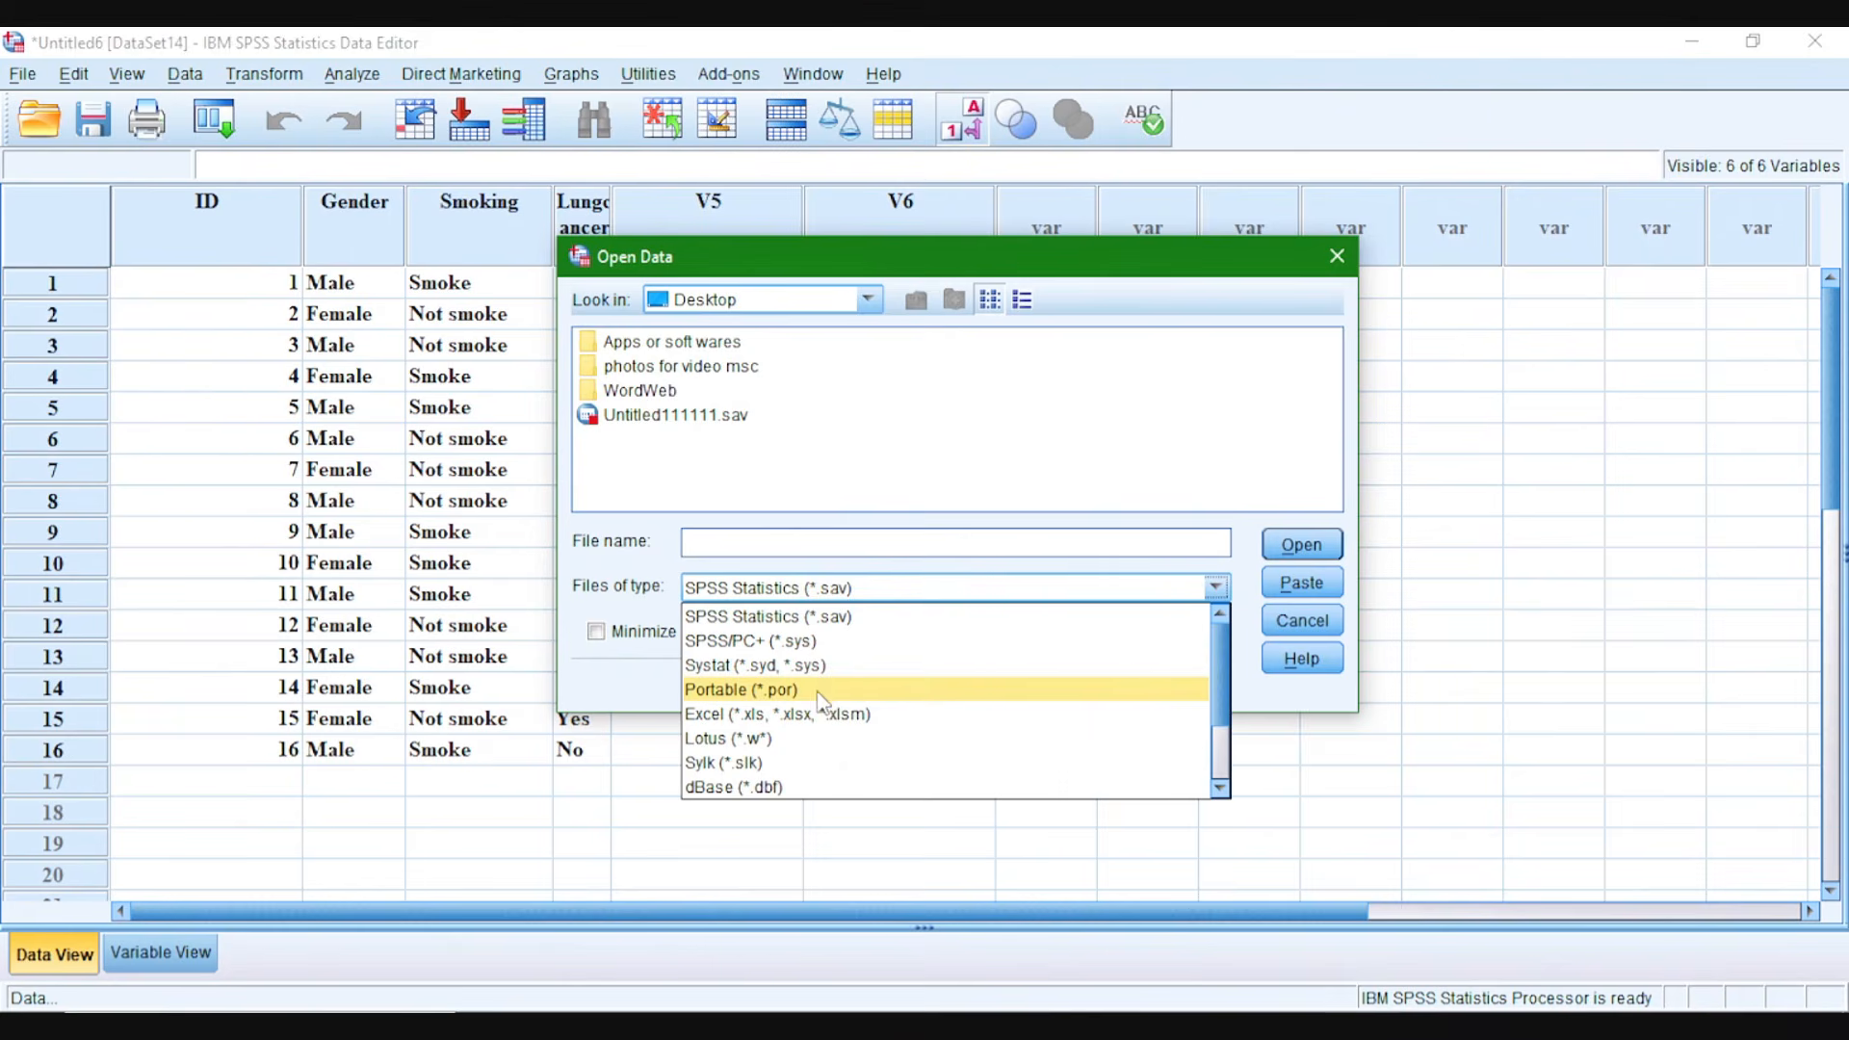
scroll(821, 694, "down", 1)
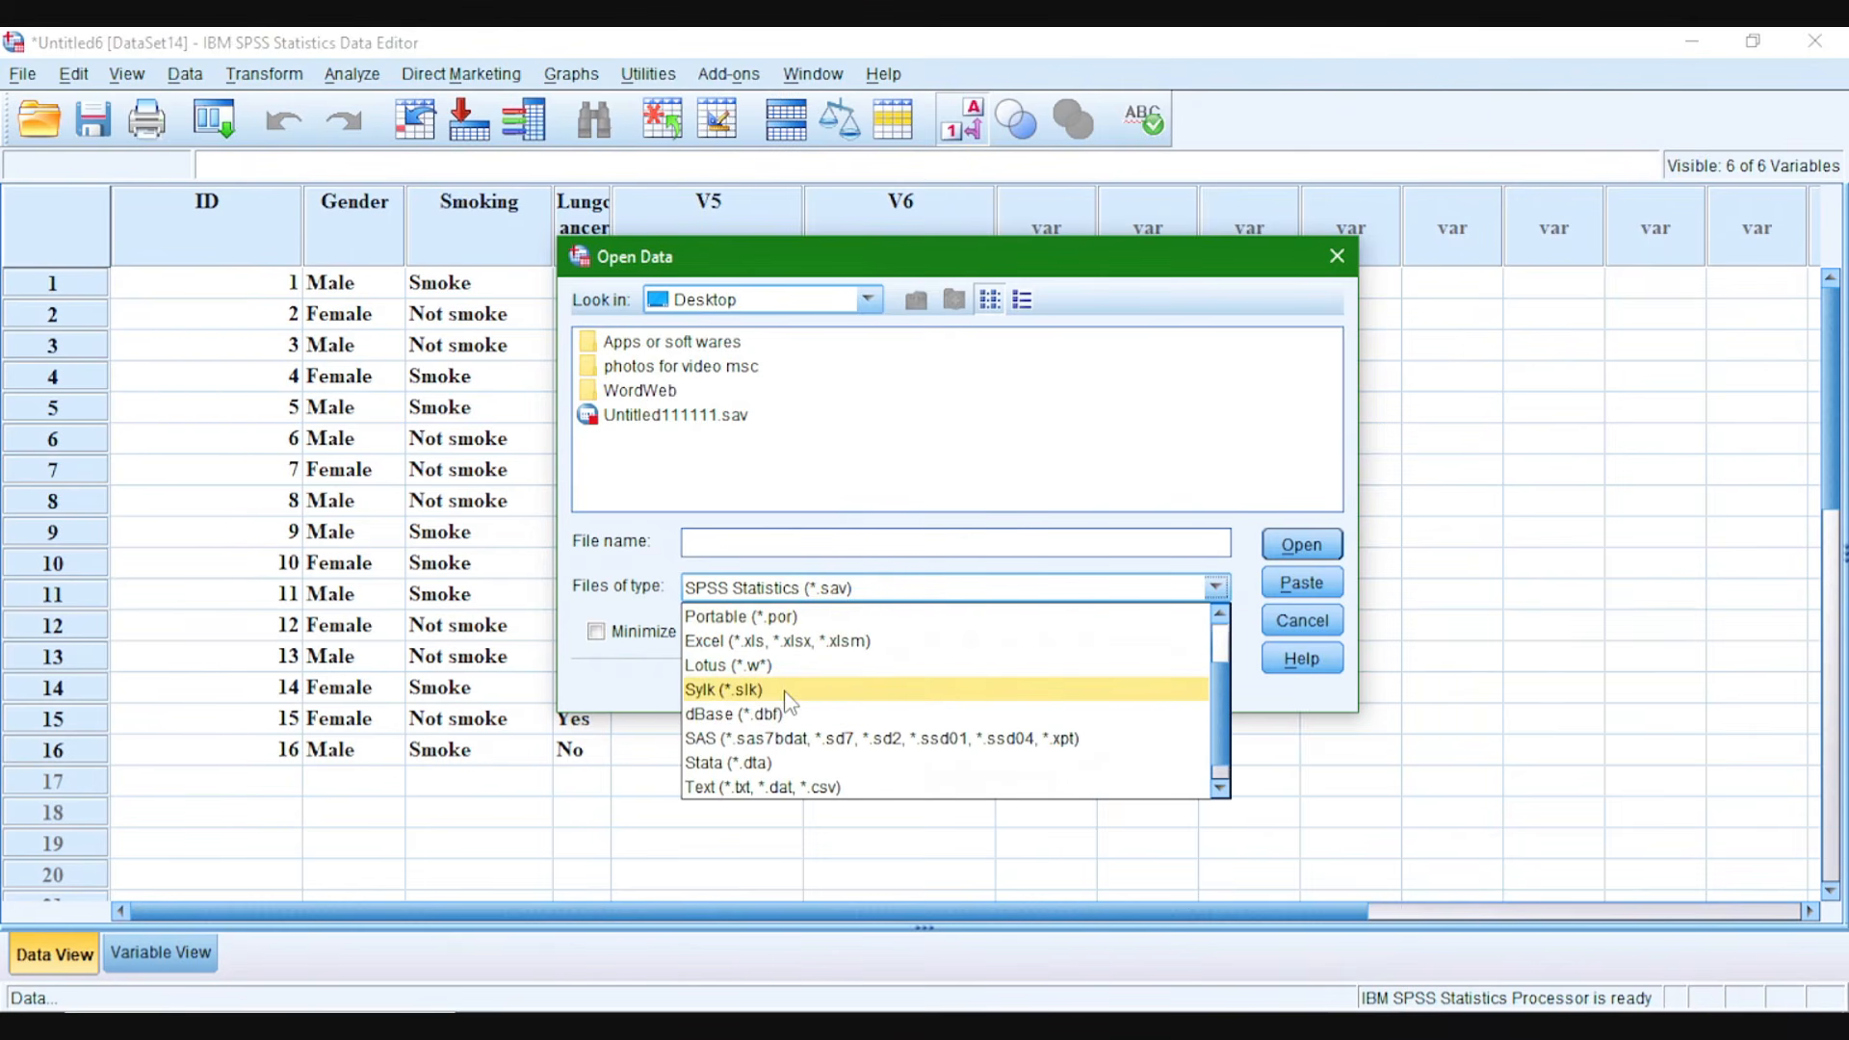
left_click(782, 640)
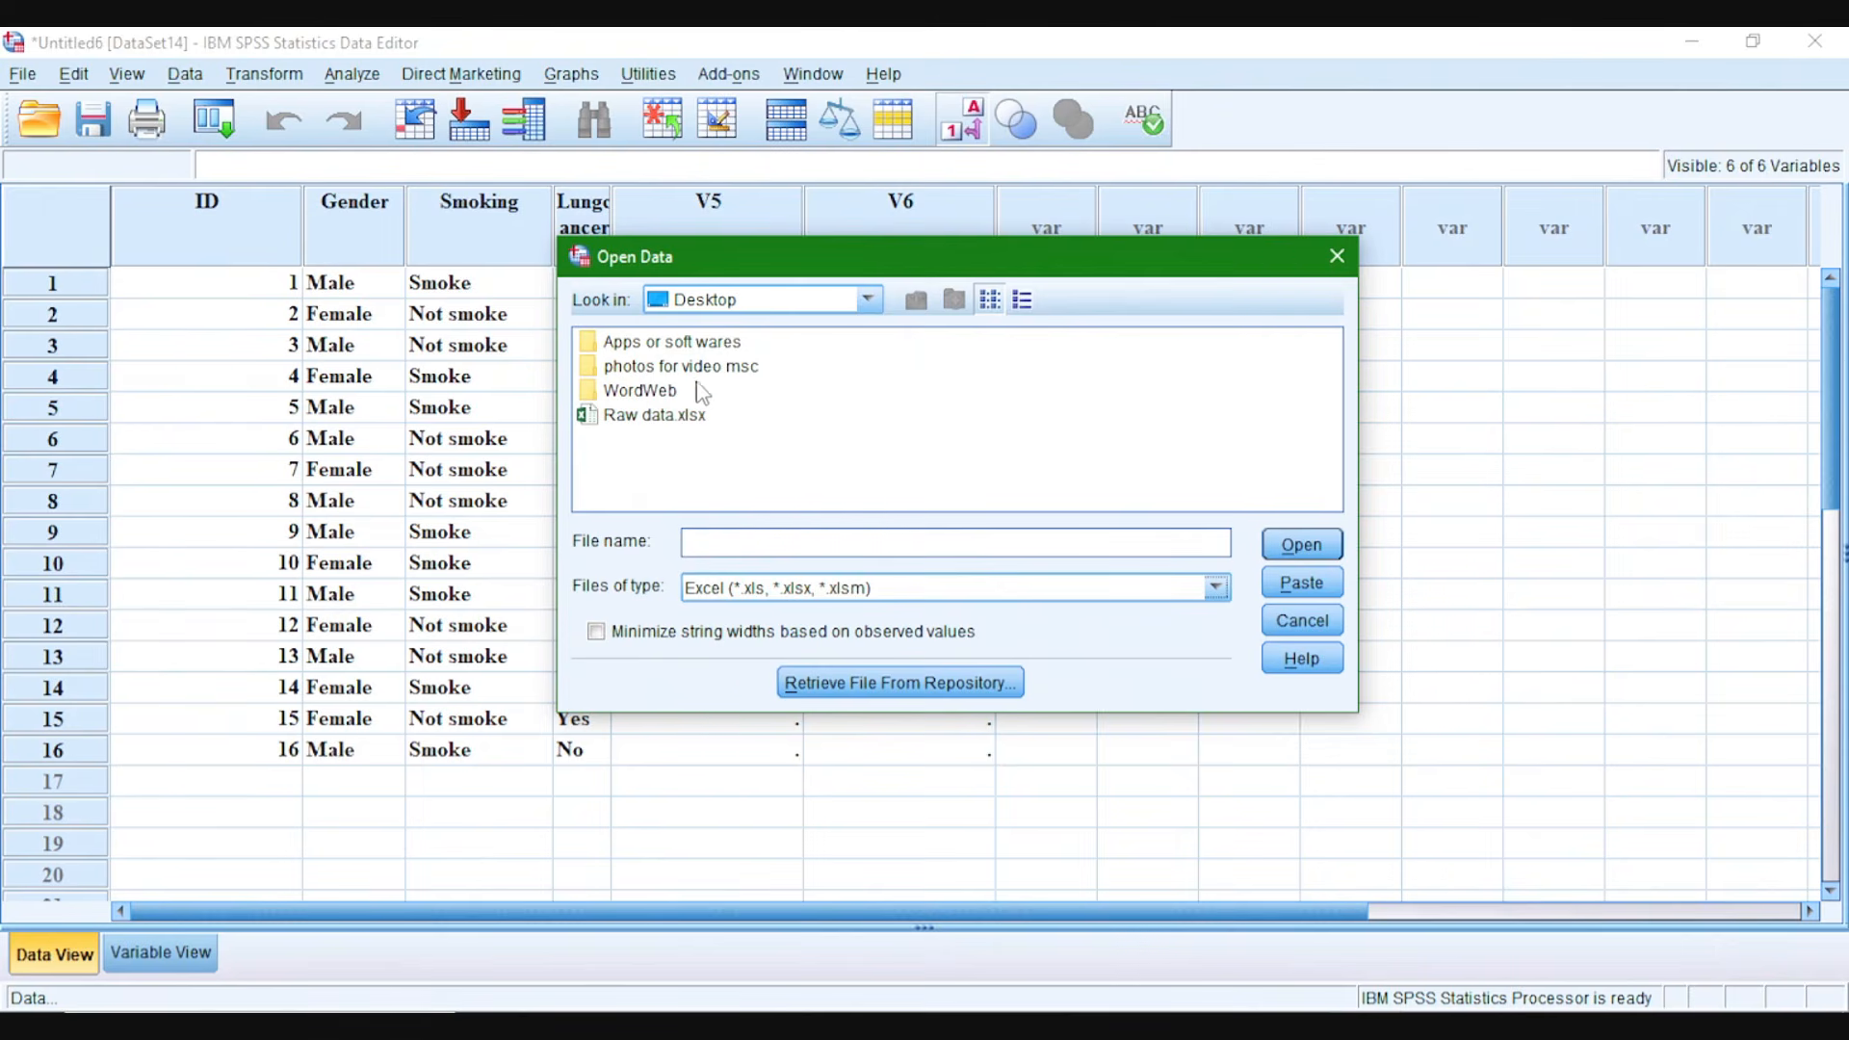
left_click(645, 416)
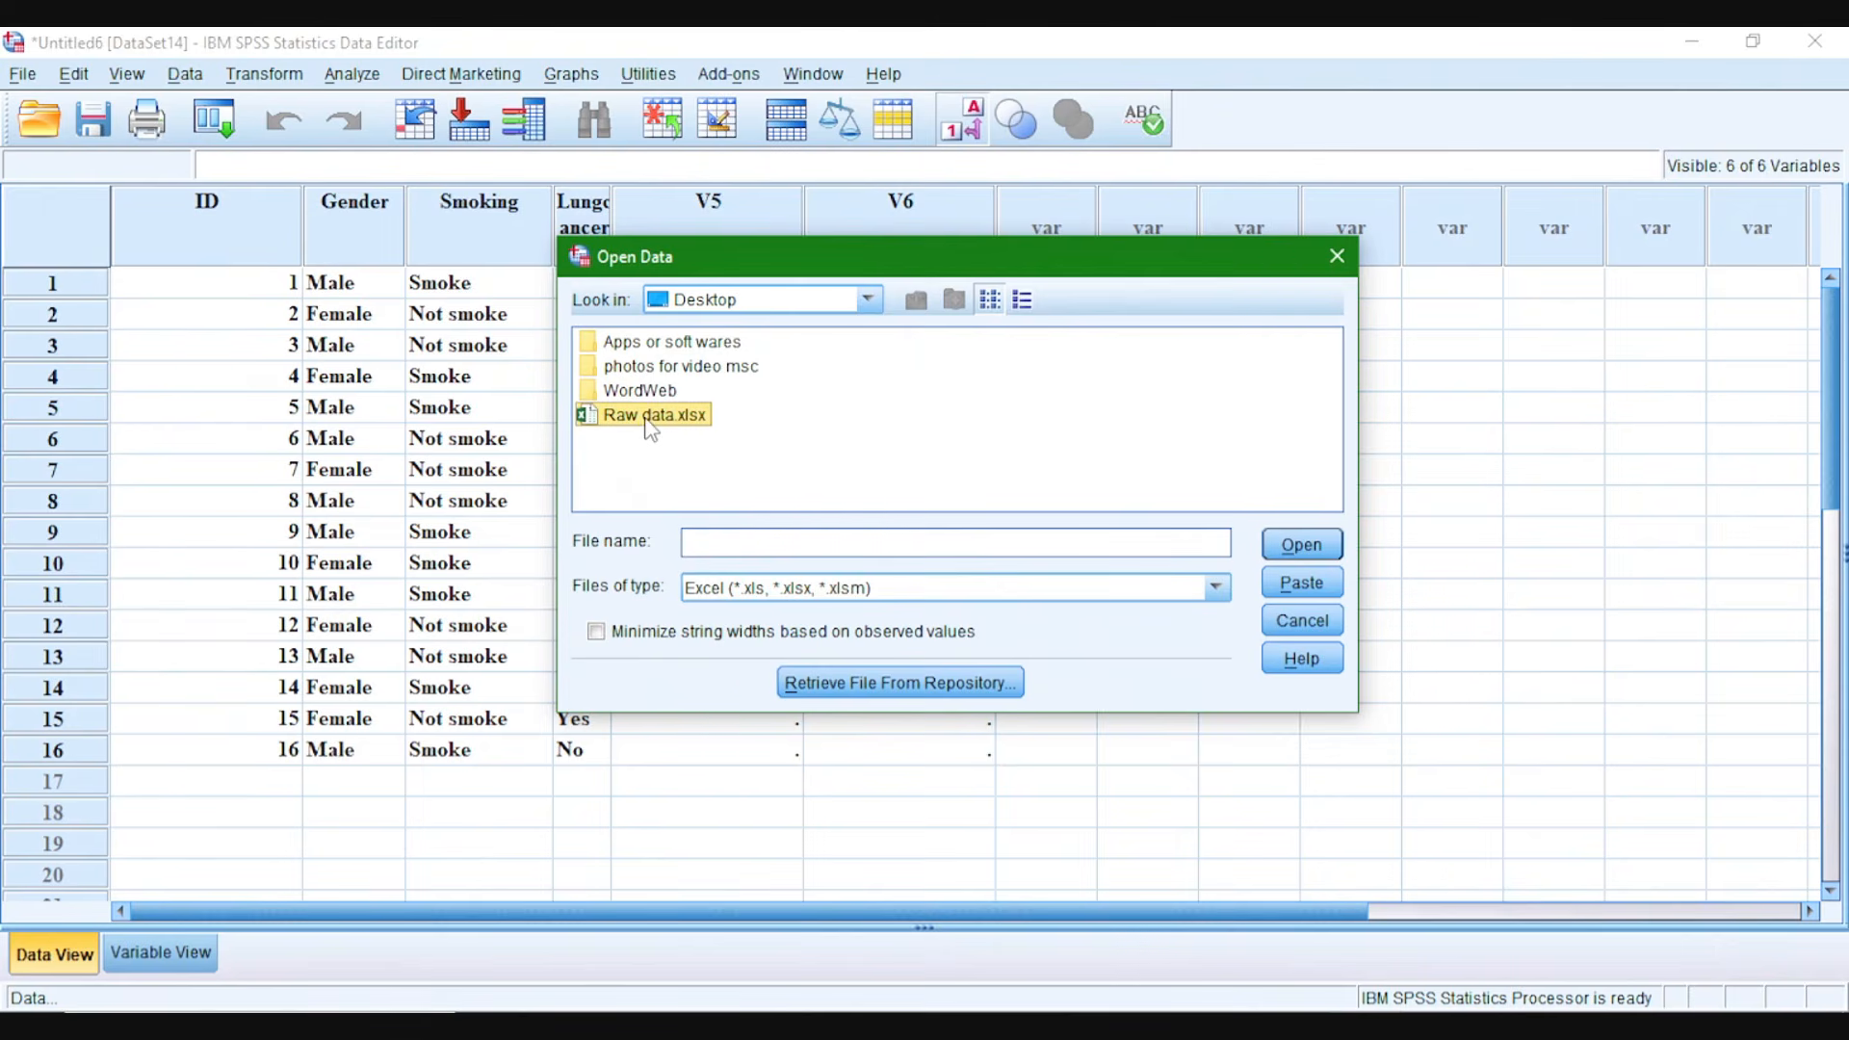
left_click(1301, 545)
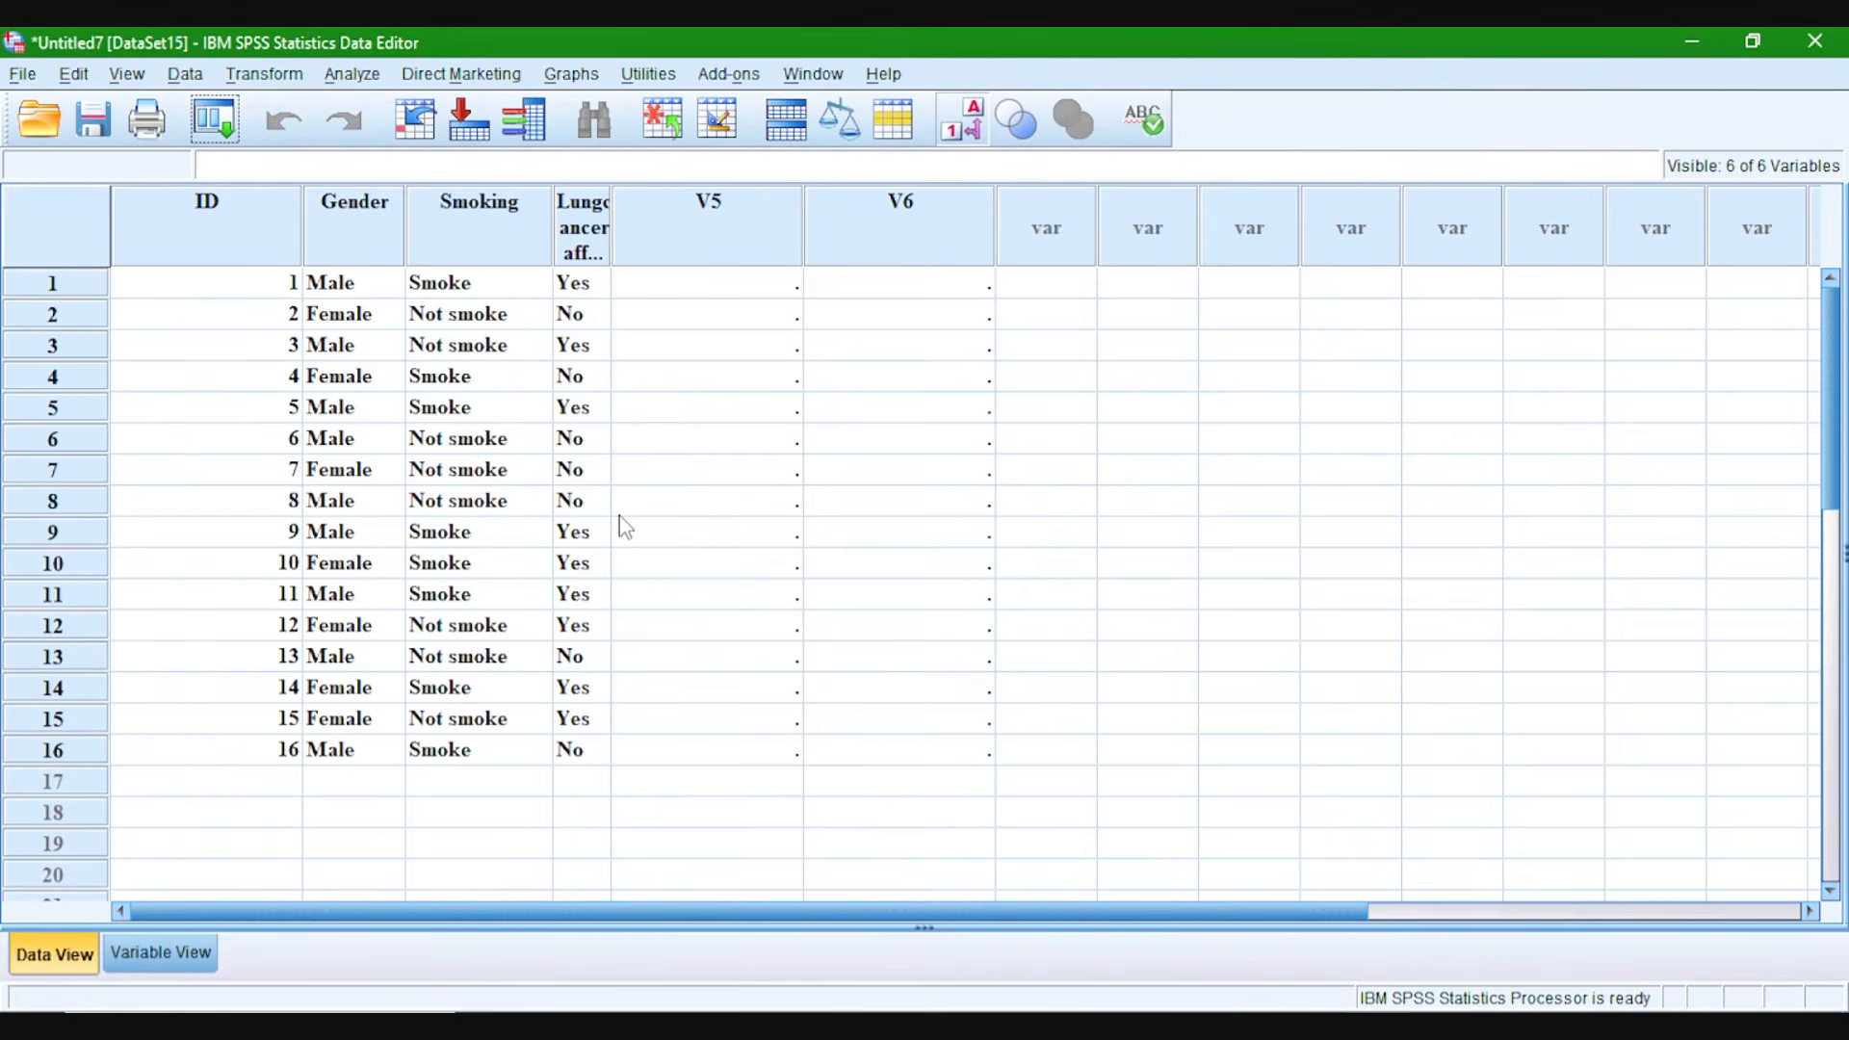